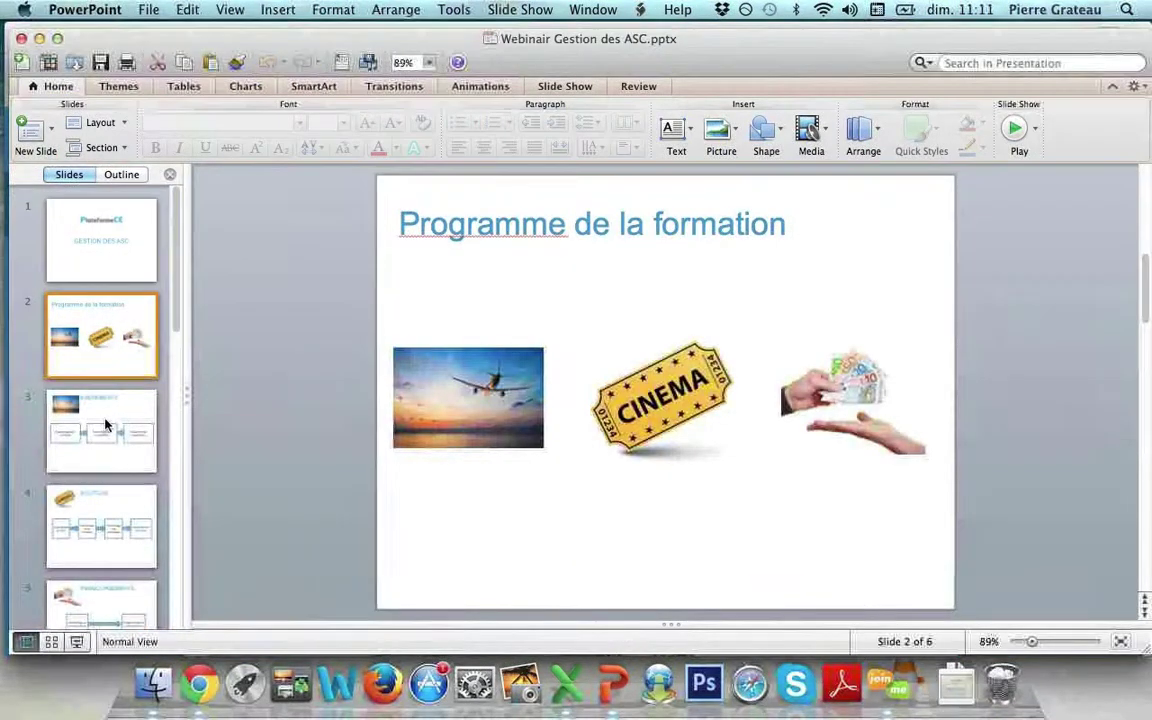
Show the EVENEMENTS slide in PowerPoint, then bring the Plateforme CE browser window forward.
click(107, 425)
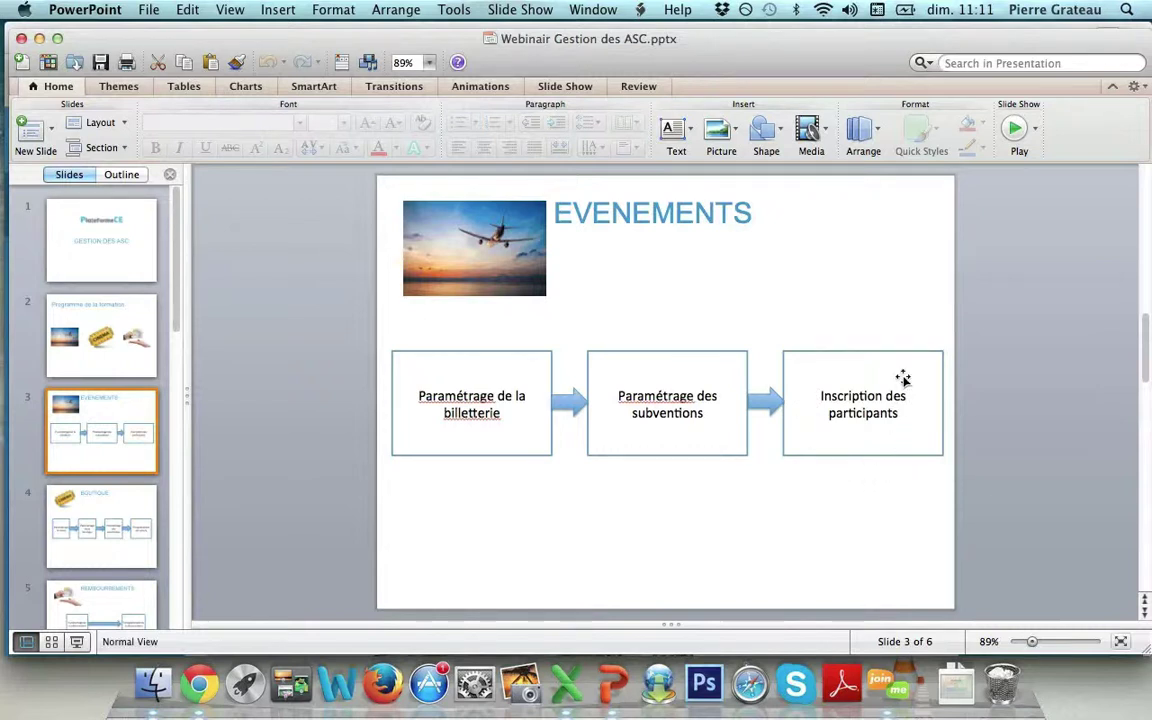
click(196, 684)
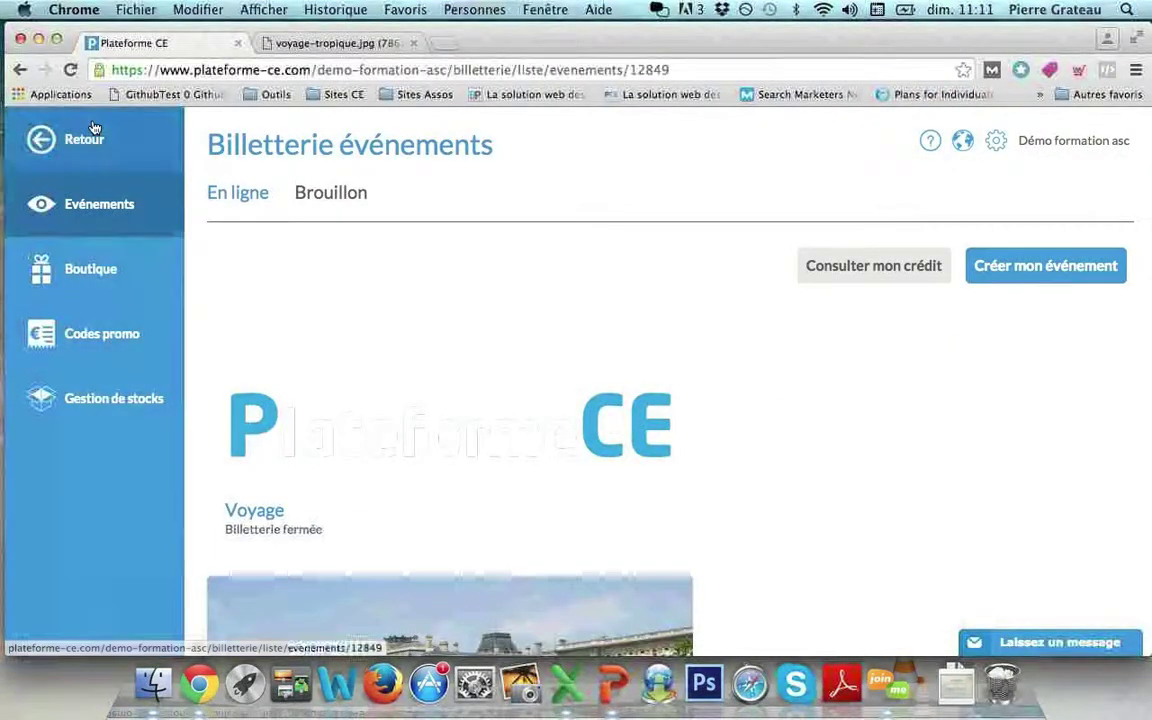
From the Evénements ticketing list, start a new event with 'Créer mon événement'.
click(84, 212)
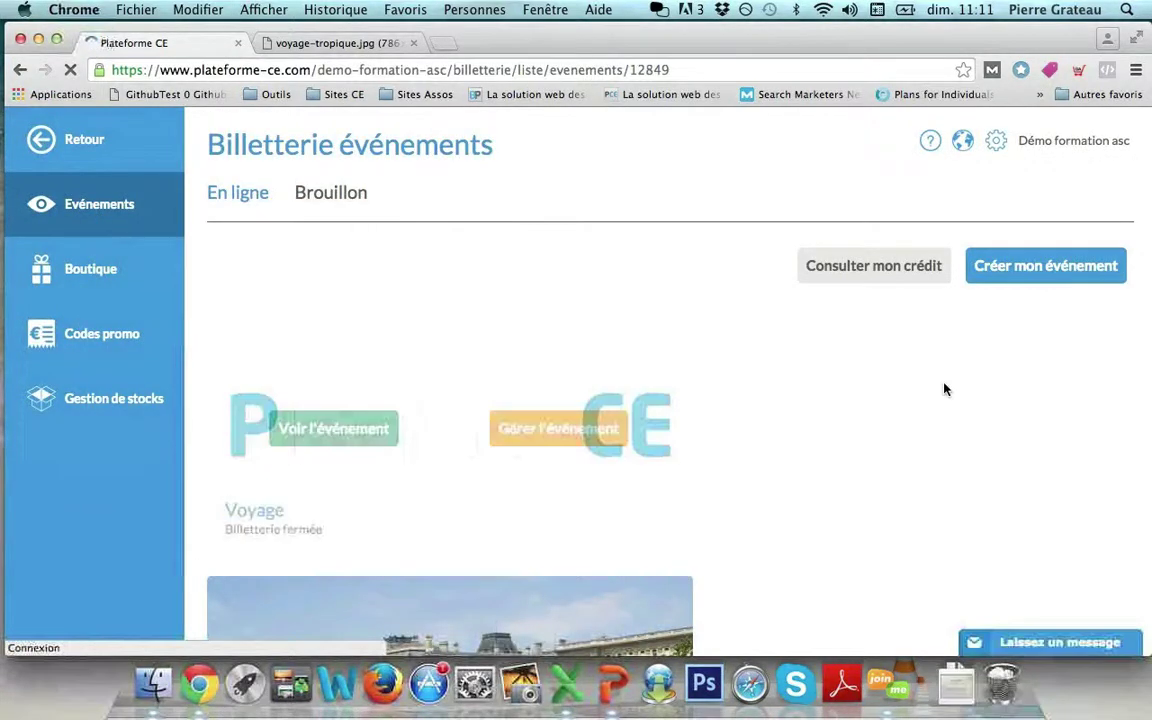
click(1026, 275)
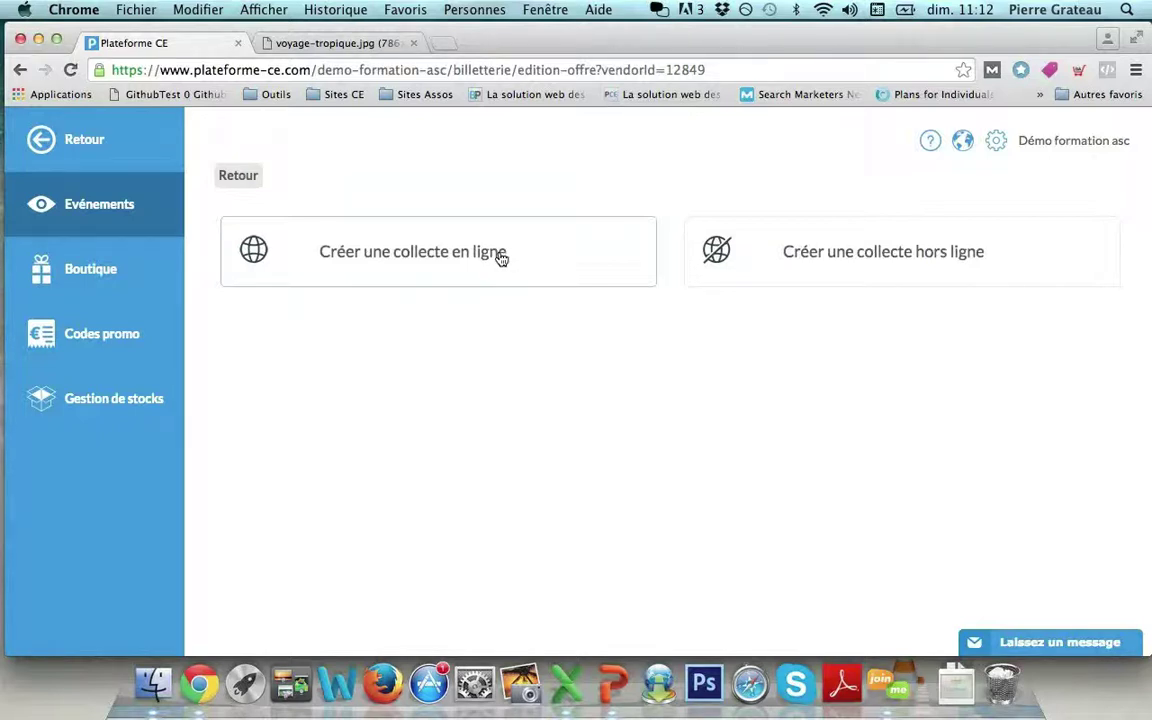
Create an offline collection titled 'Voyage du CE' with the cropped voyage.jpg airplane photo.
click(744, 279)
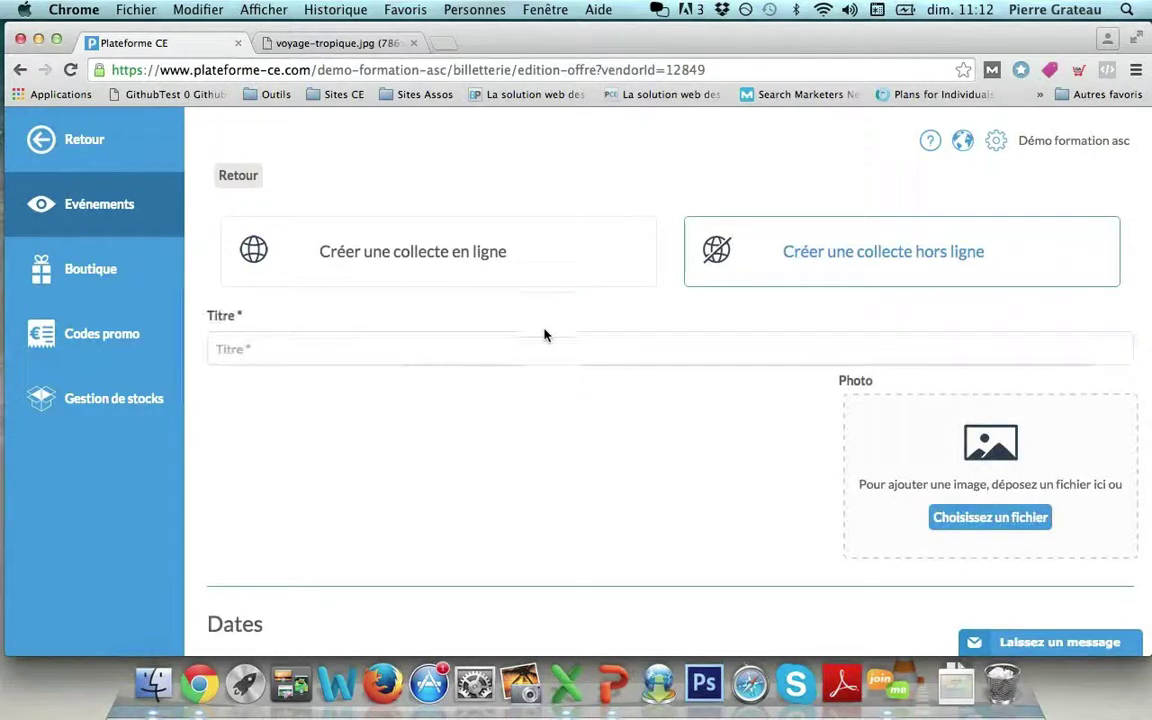
text(Voyage du CE)
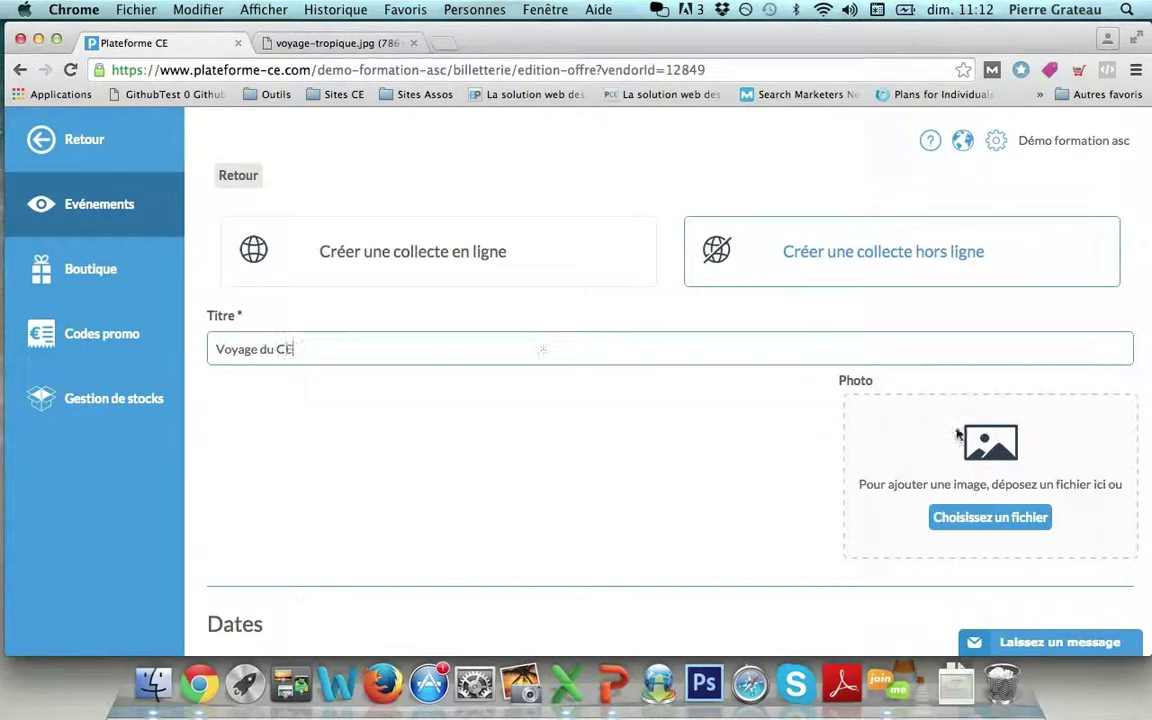
click(963, 517)
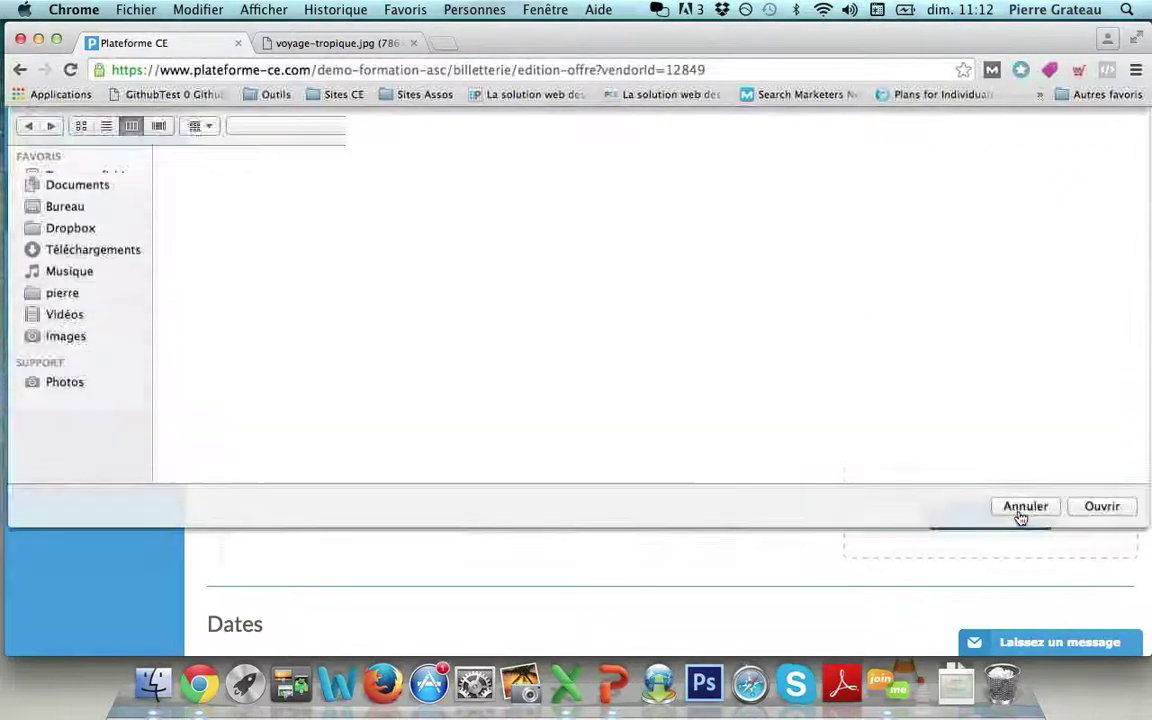
click(456, 204)
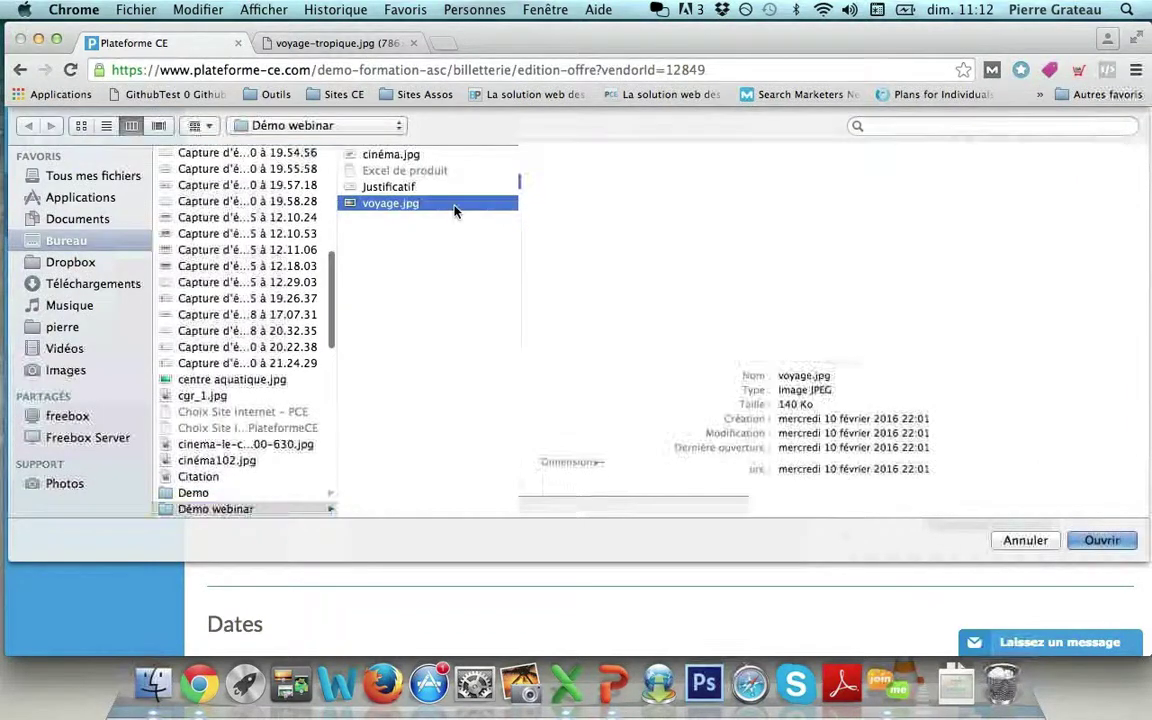
double_click(454, 204)
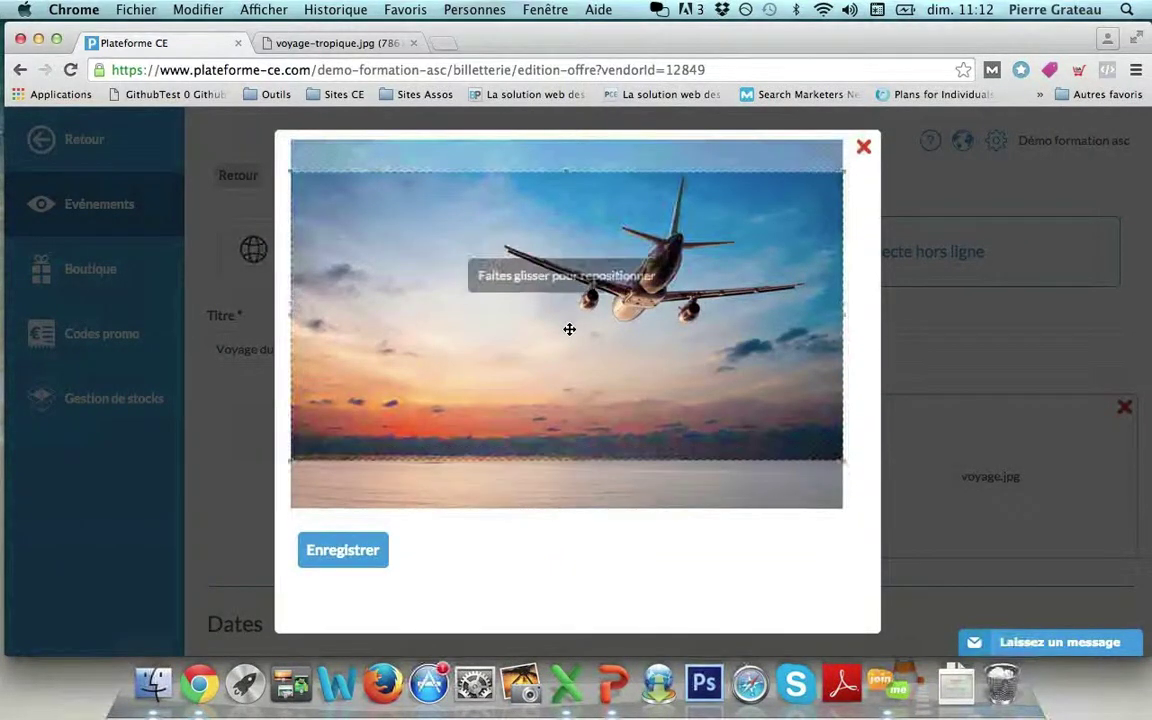
click(368, 551)
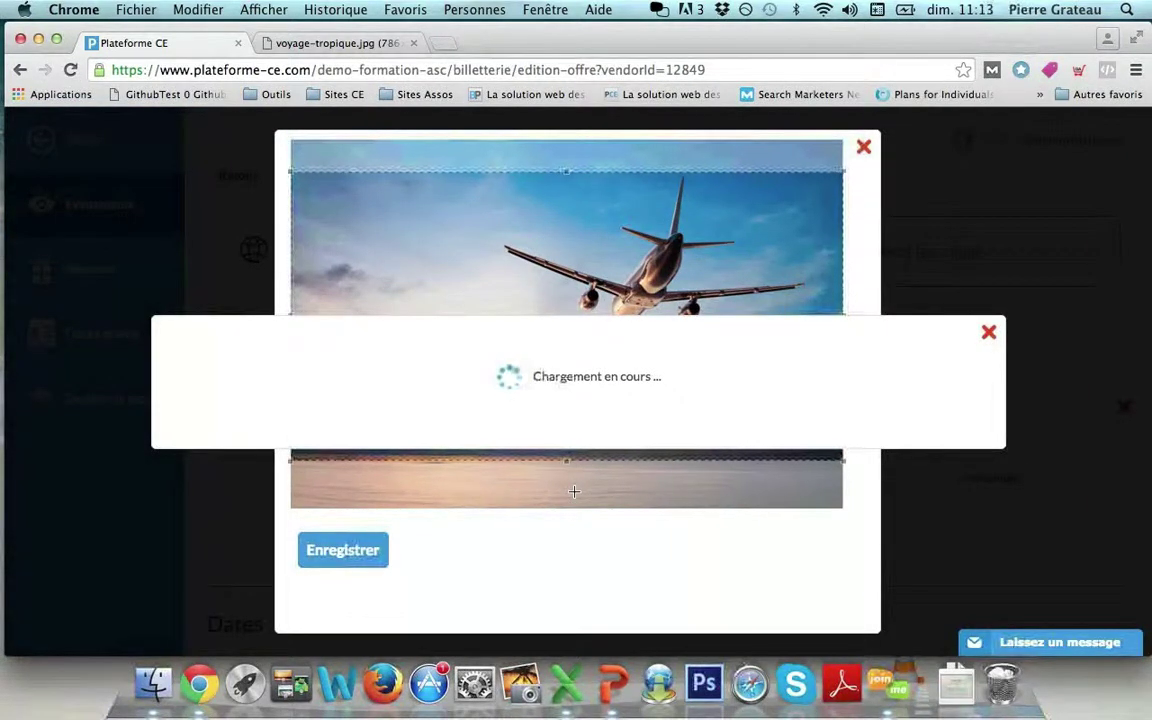
scroll(574, 496, down, 5)
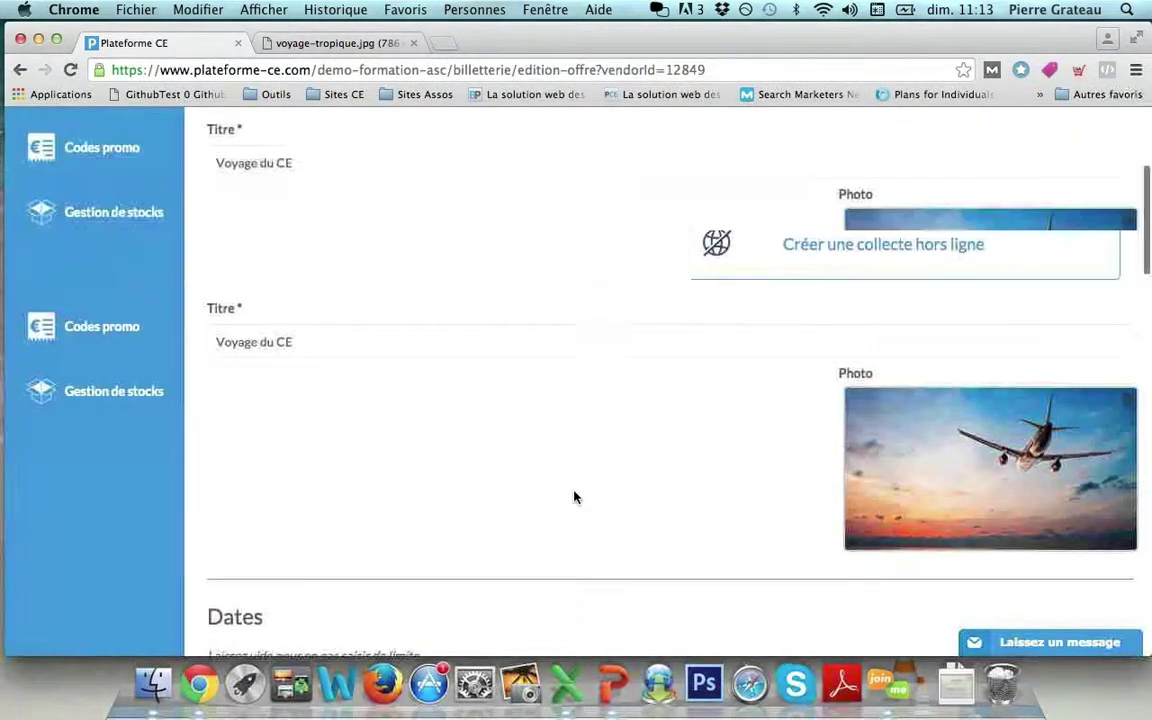
scroll(574, 496, down, 3)
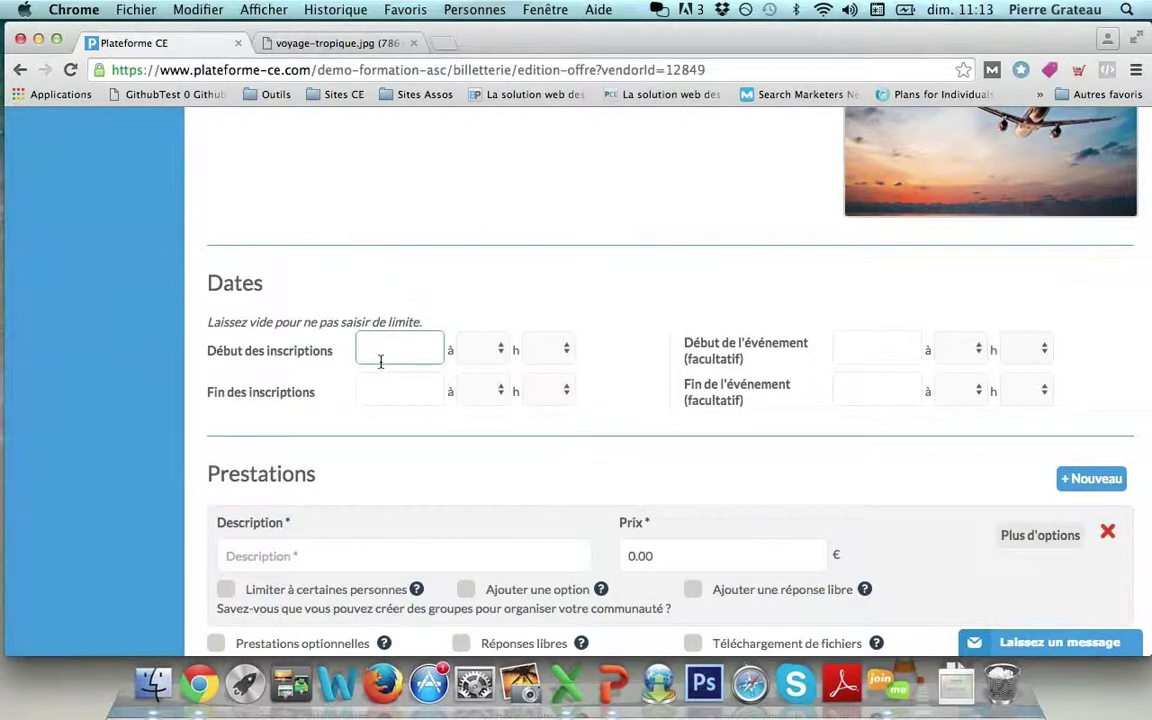
click(264, 307)
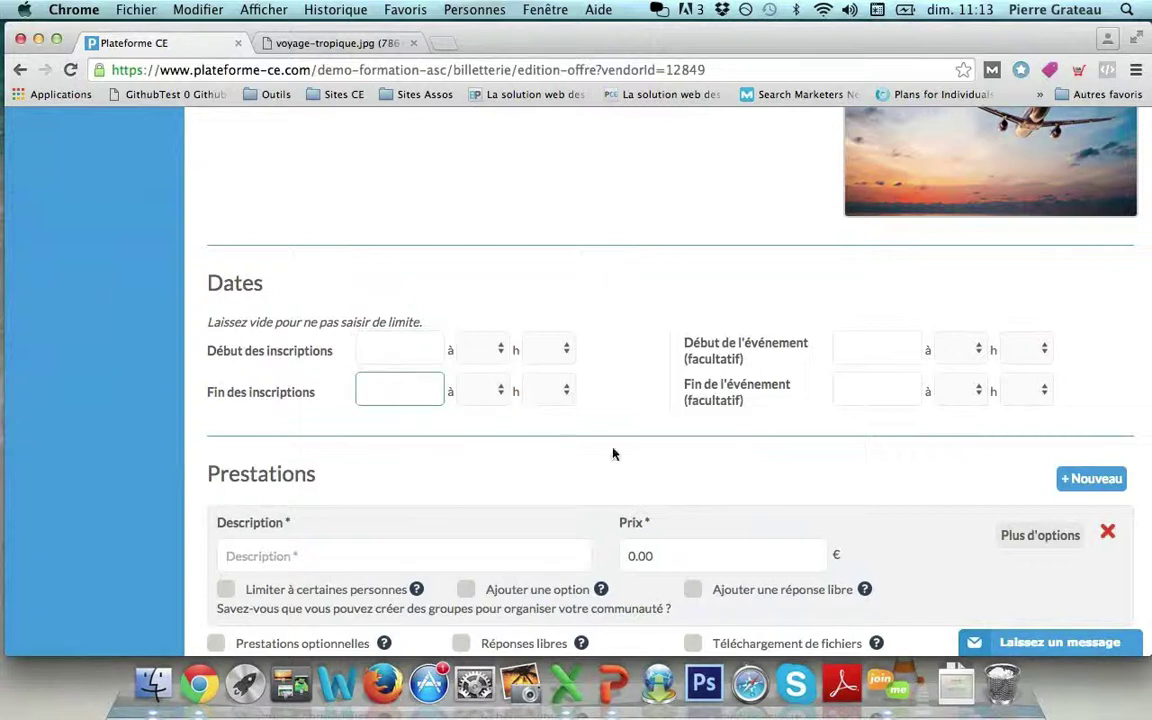
click(868, 339)
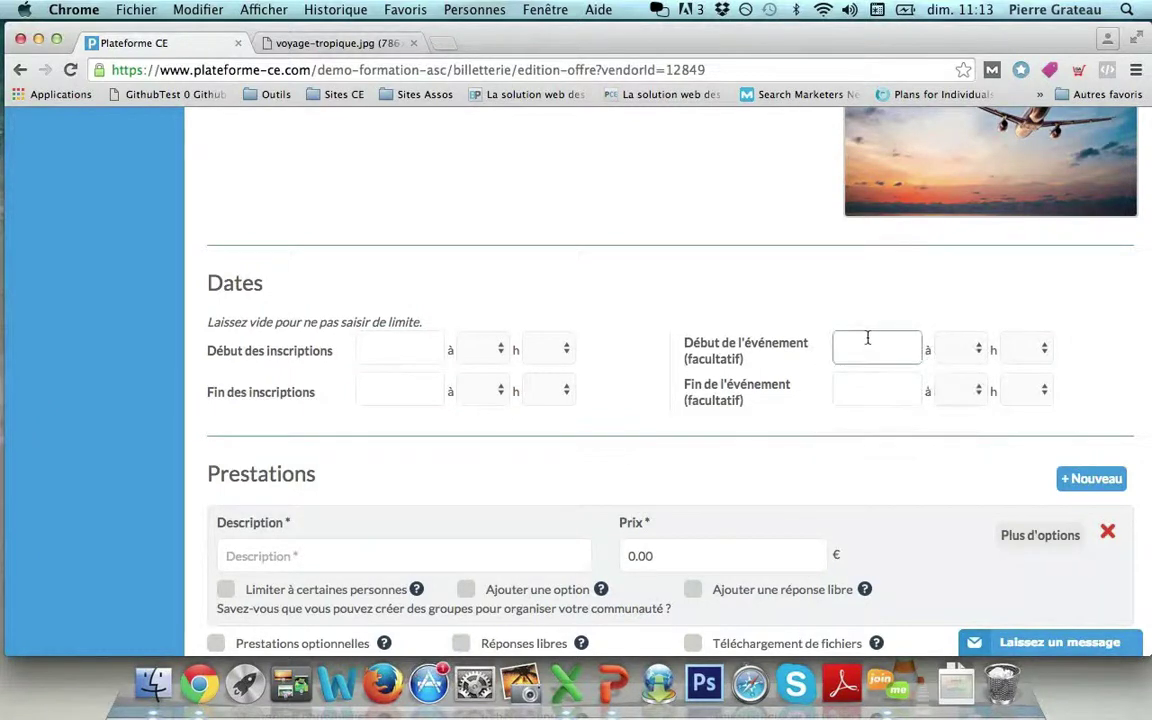
click(869, 392)
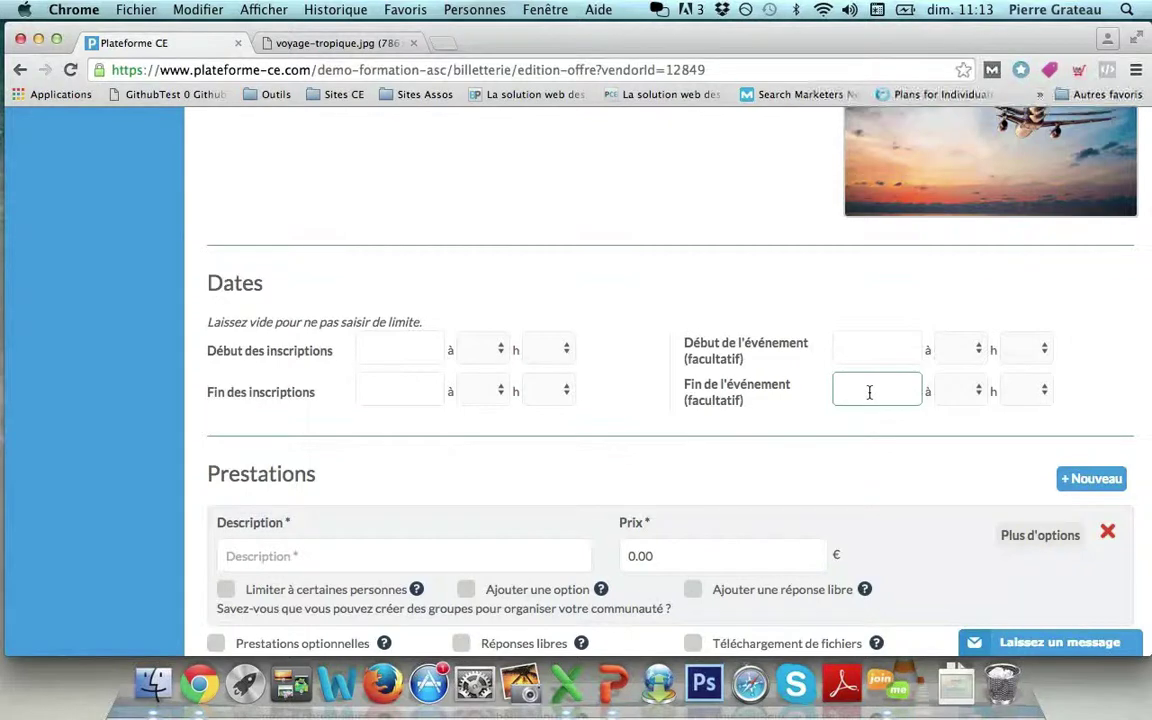
scroll(869, 392, down, 3)
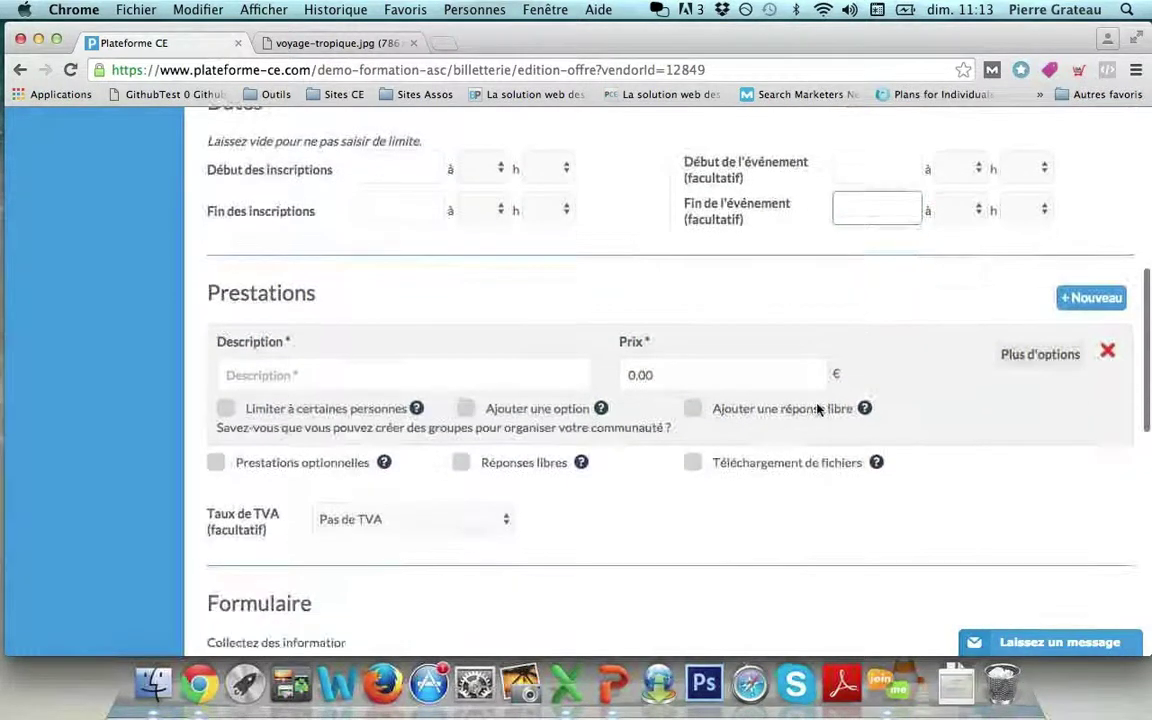
click(318, 340)
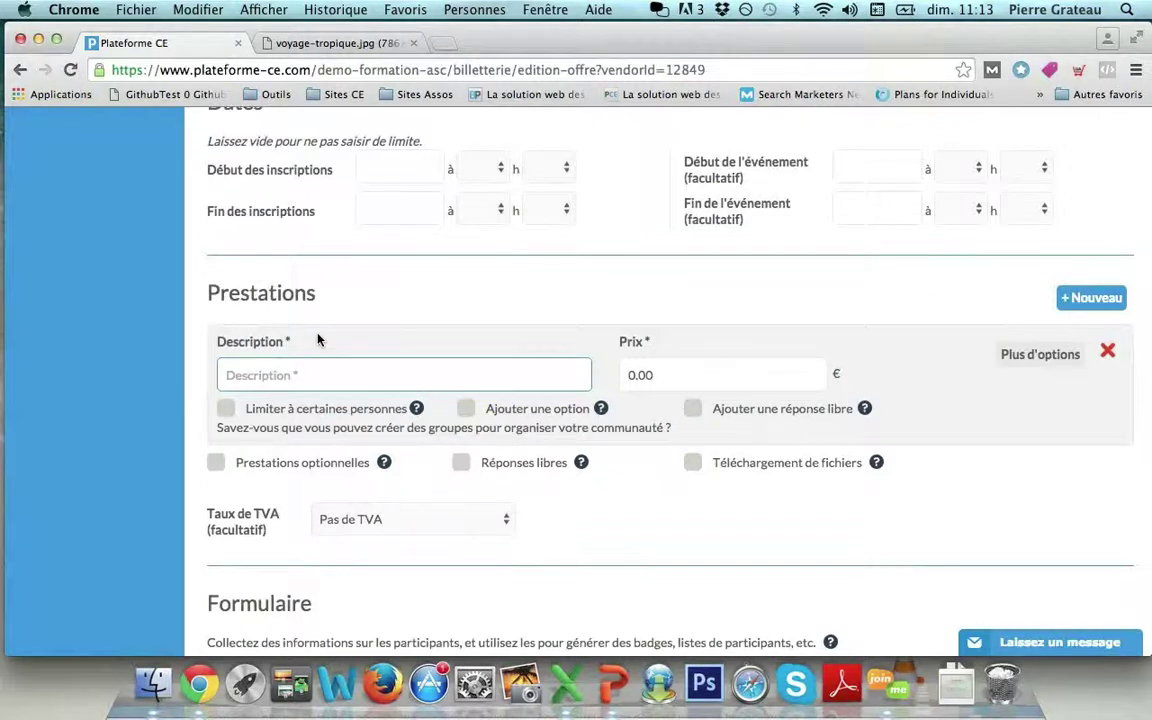
click(223, 305)
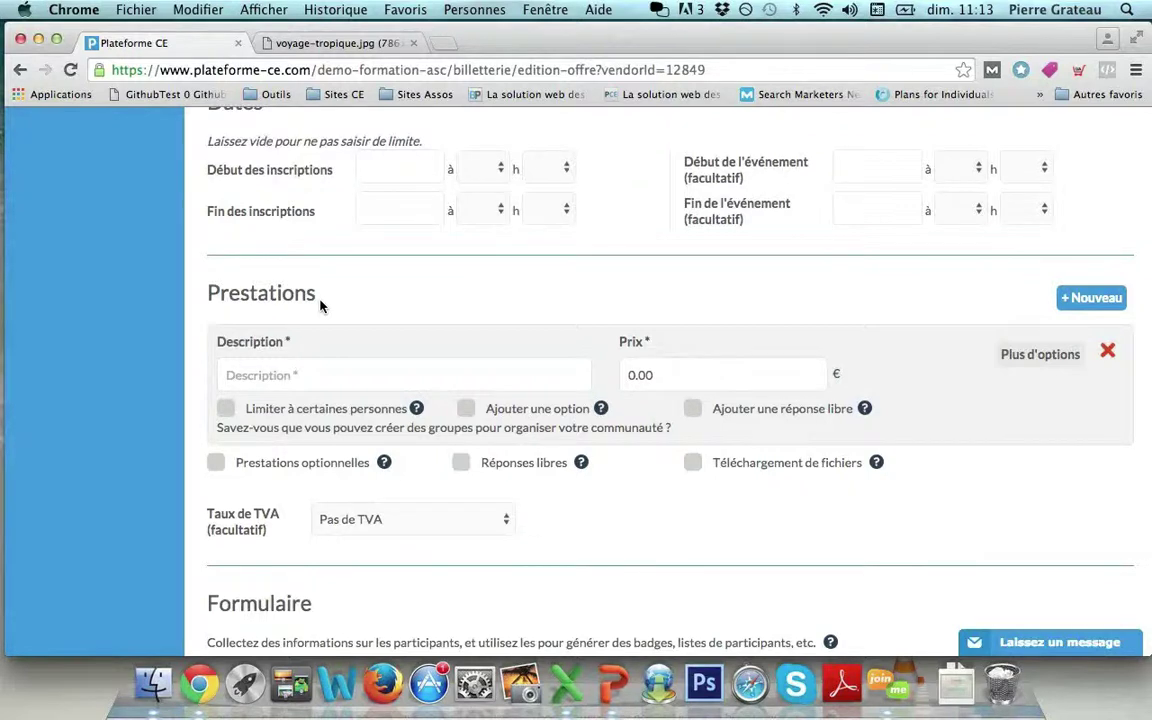
Add a 'Tarif adulte' service priced at 600.00 €.
click(292, 375)
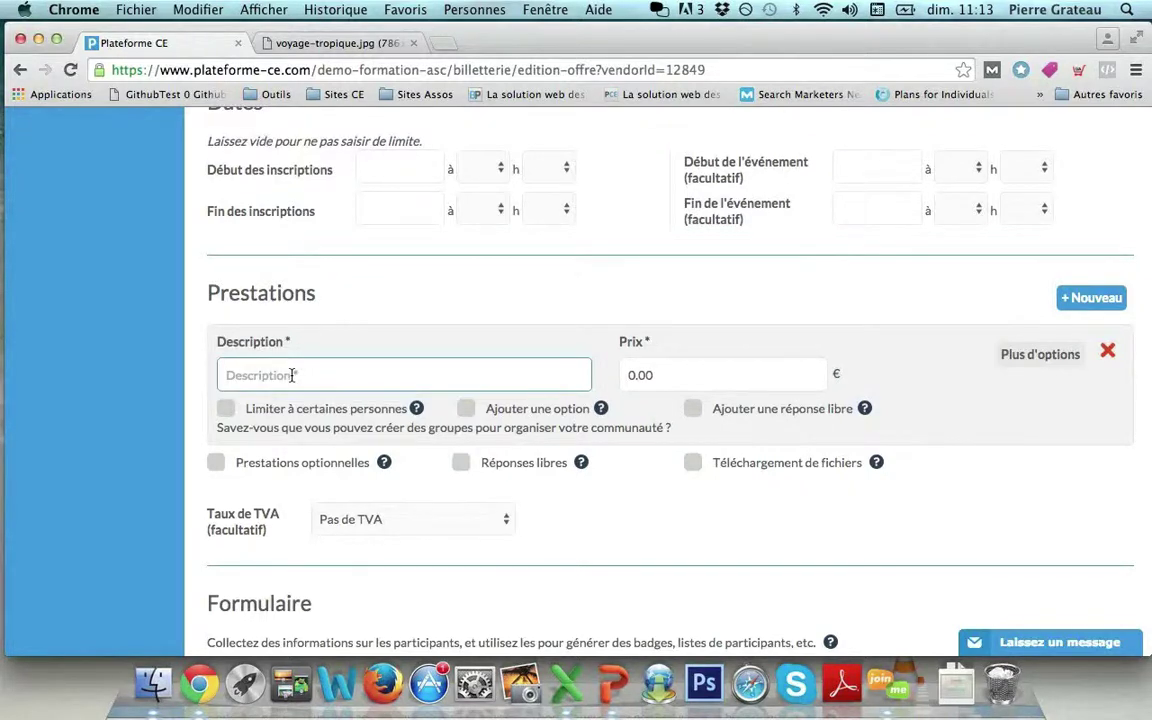
text(Ta)
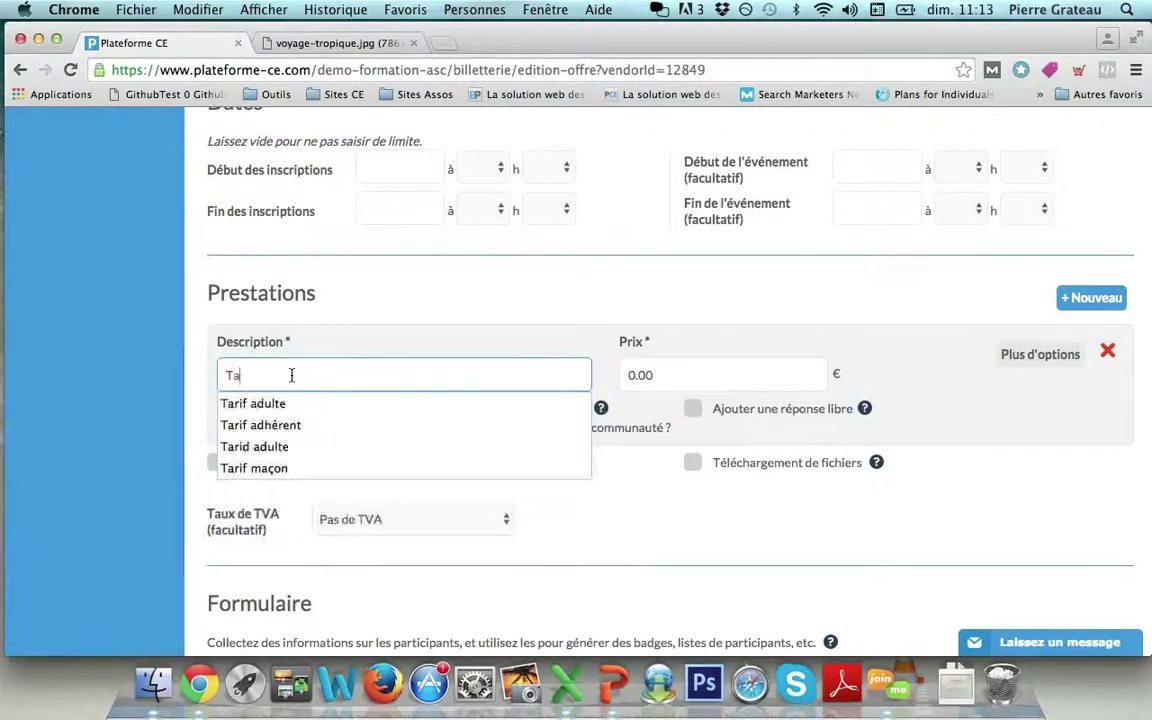
text(rif adu)
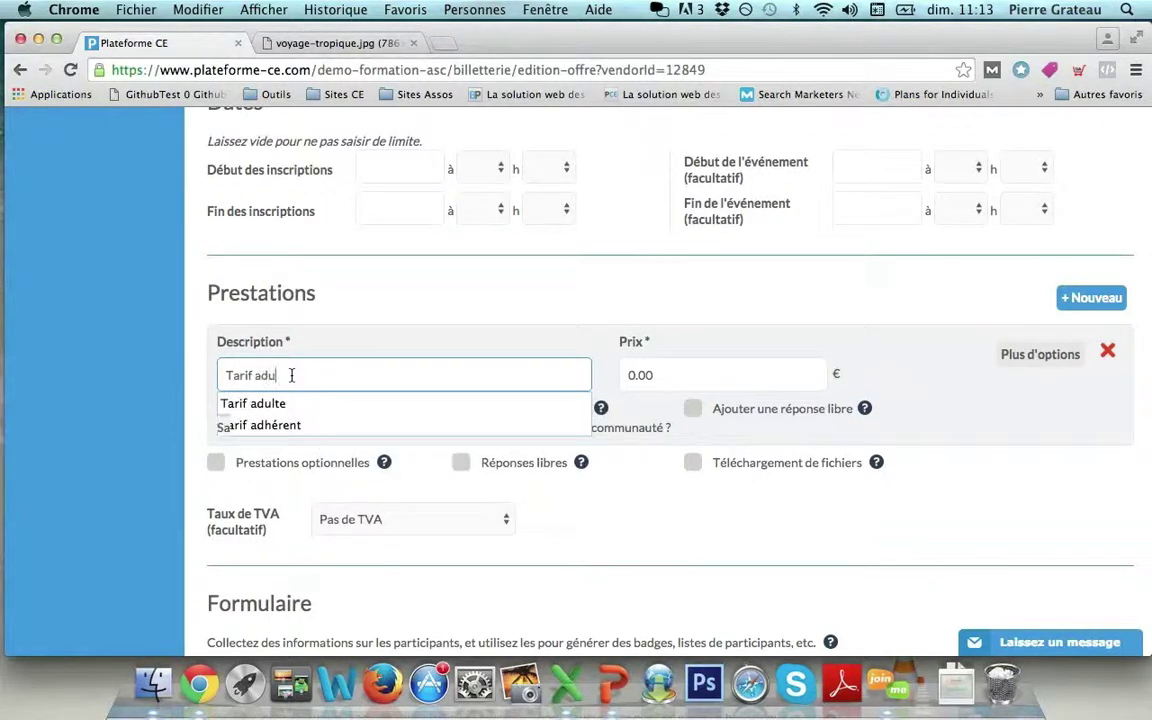
text(lte)
key(Tab)
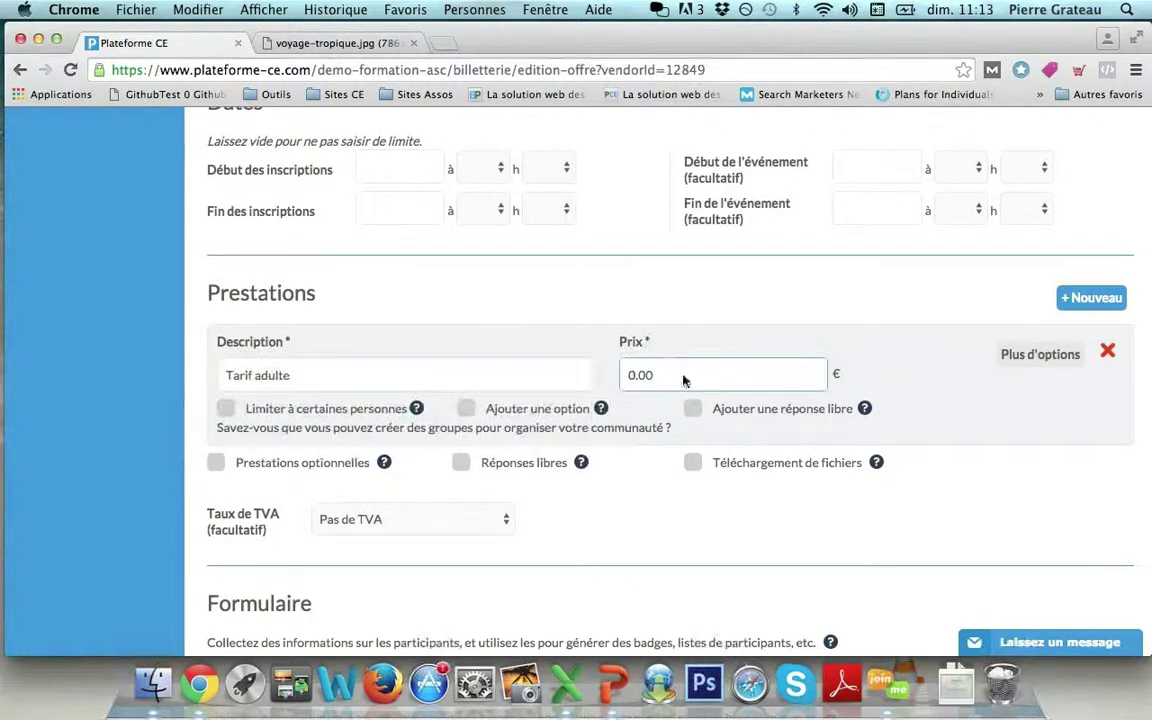
text(600)
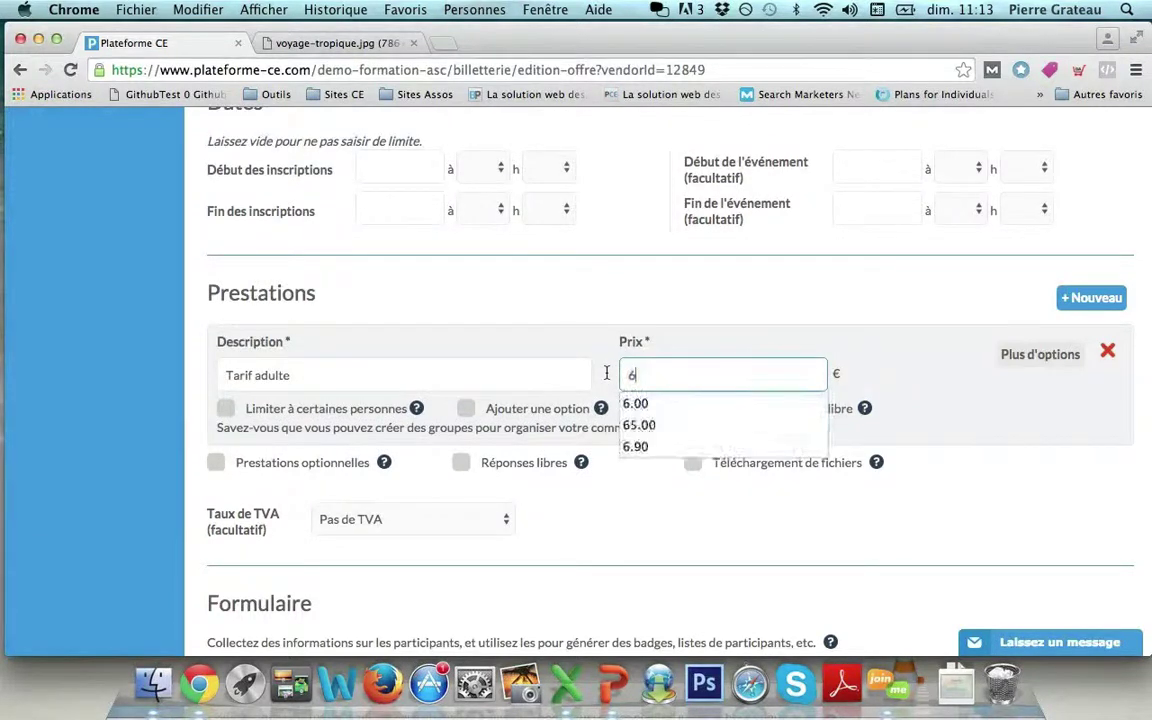
click(604, 322)
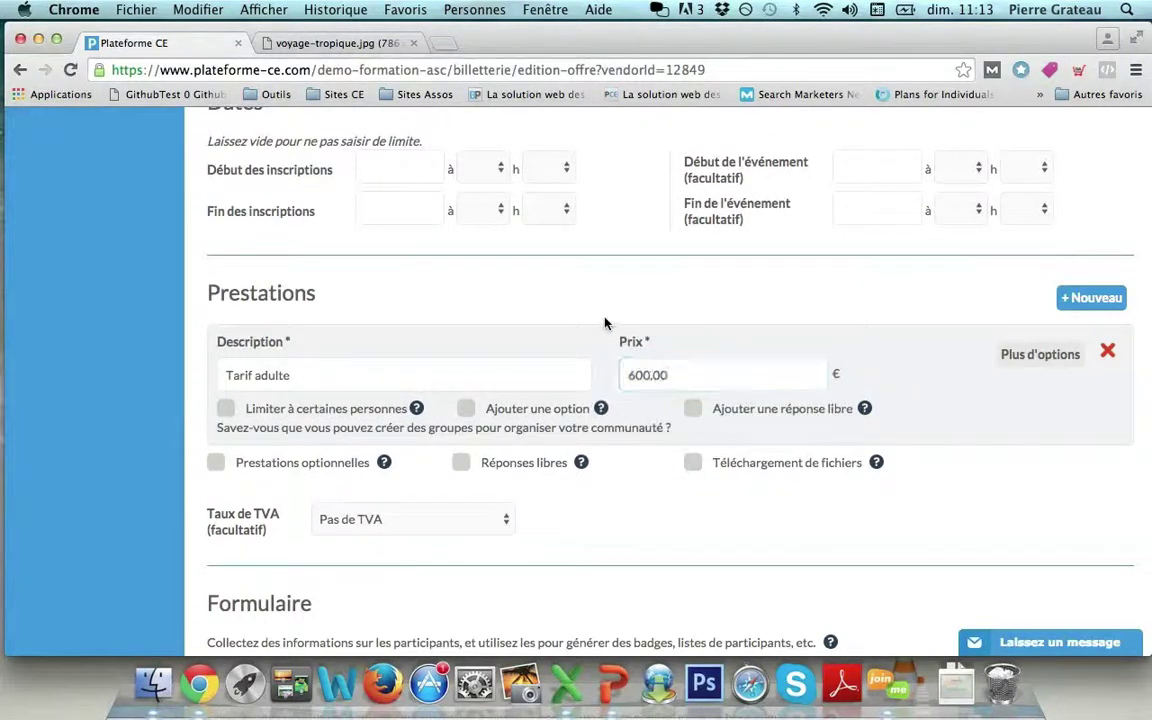
Add a second service, 'Tarif enfant', priced at 400.00 €.
click(1086, 302)
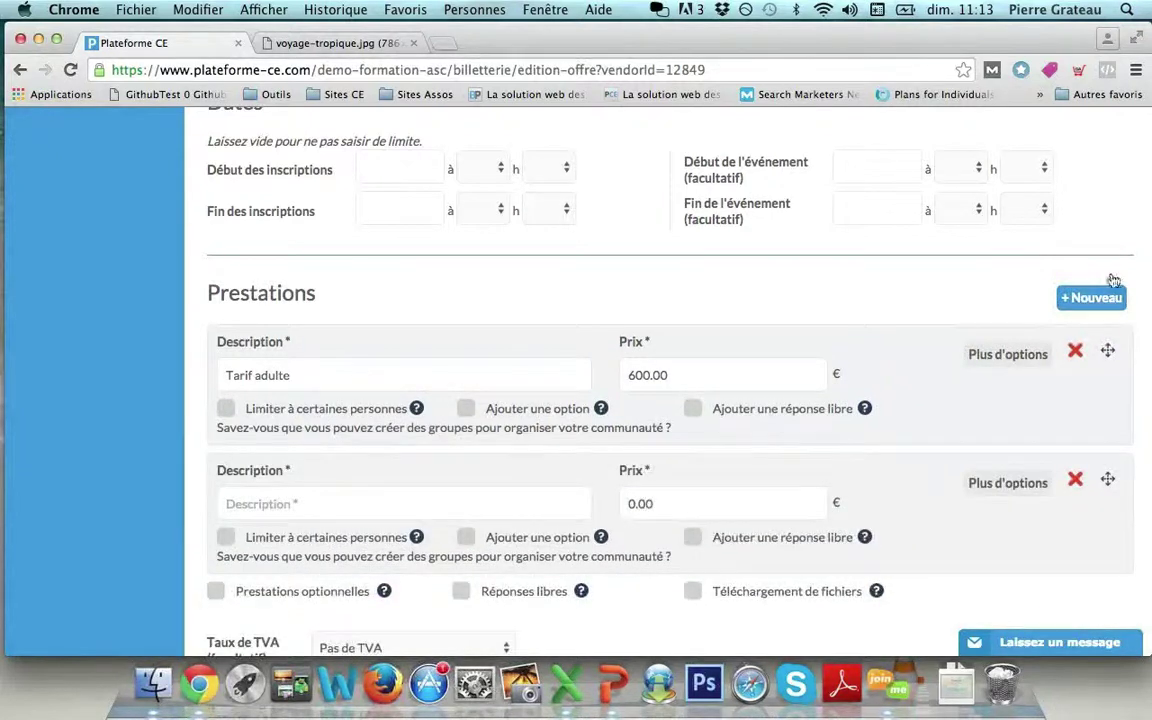
click(389, 501)
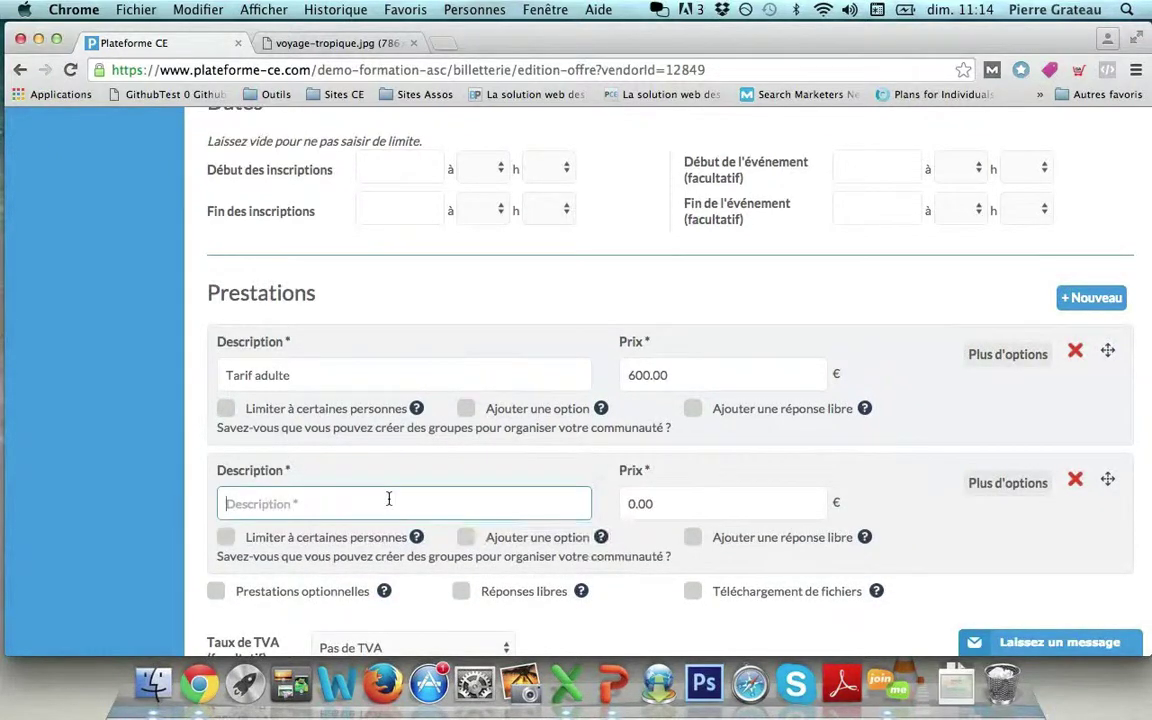
text(Tarif enfant)
key(Tab)
text(400)
click(707, 329)
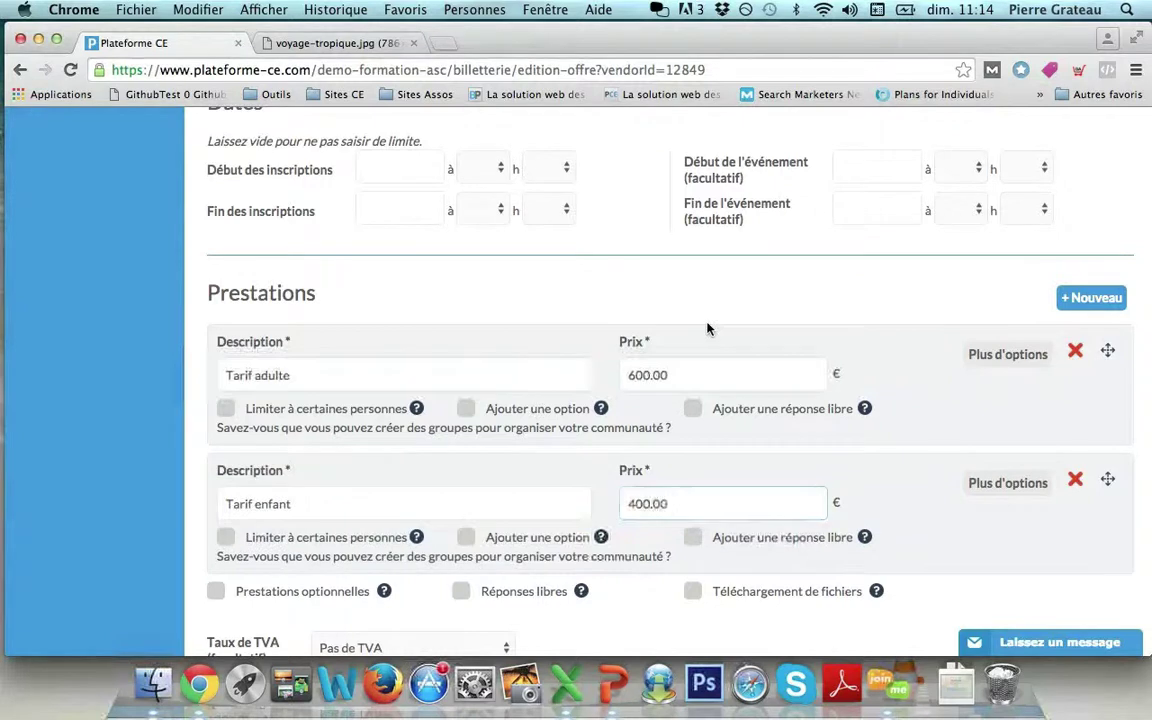
scroll(707, 329, down, 1)
scroll(707, 329, down, 3)
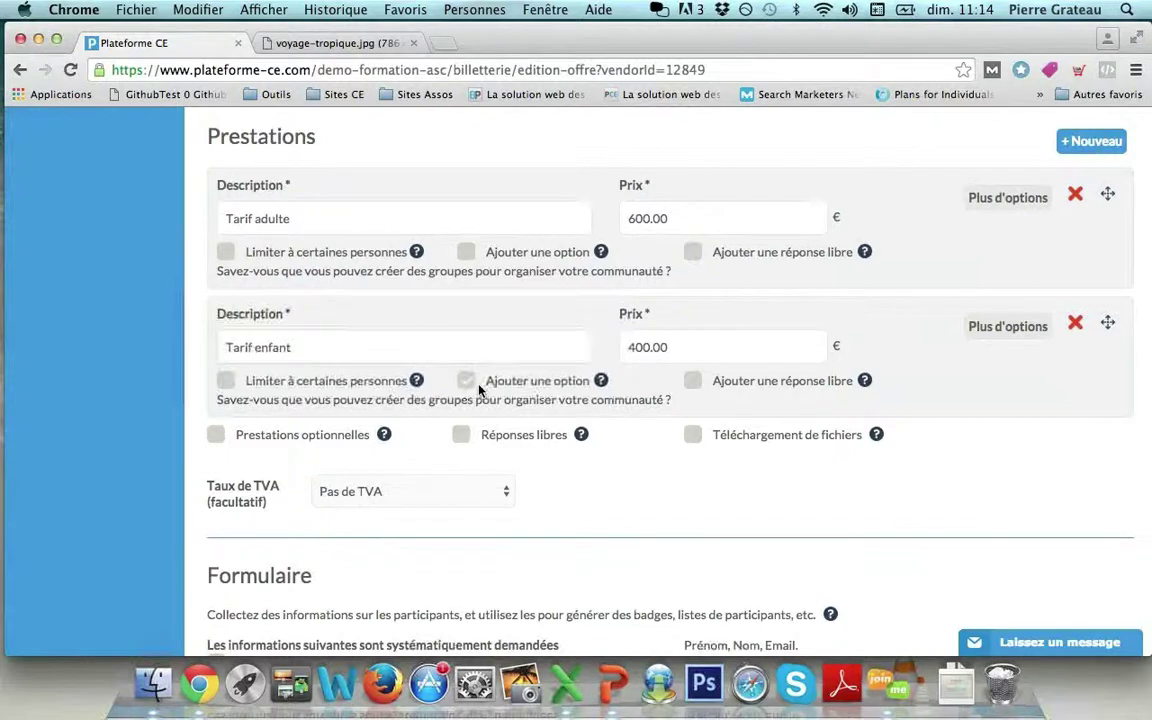
Enable optional extras on Tarif enfant and add 'Activités journée' at 100.00 €.
click(411, 347)
click(466, 381)
click(427, 497)
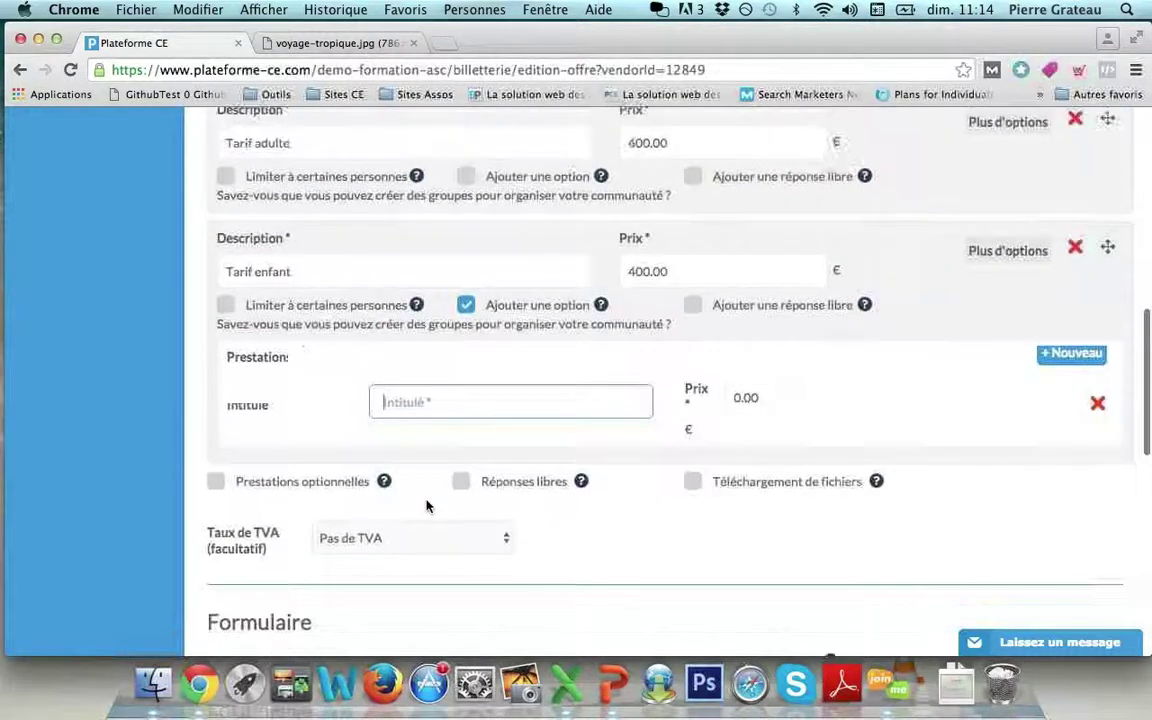
text(A)
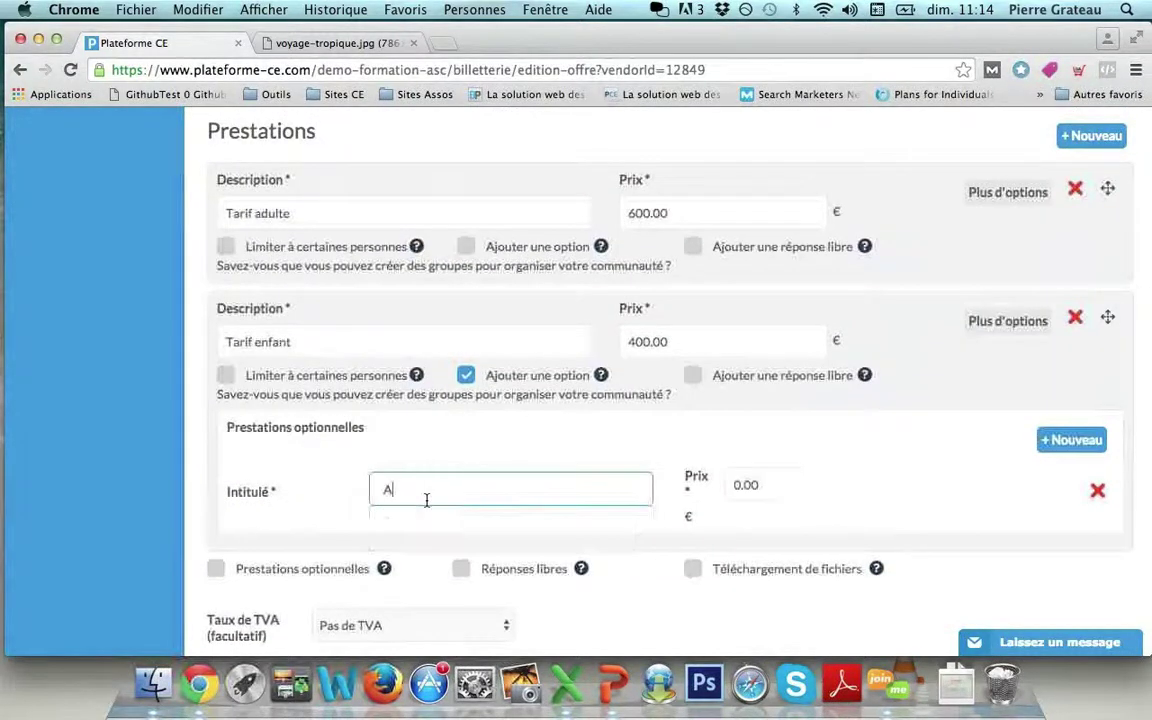
text(ctivités journée)
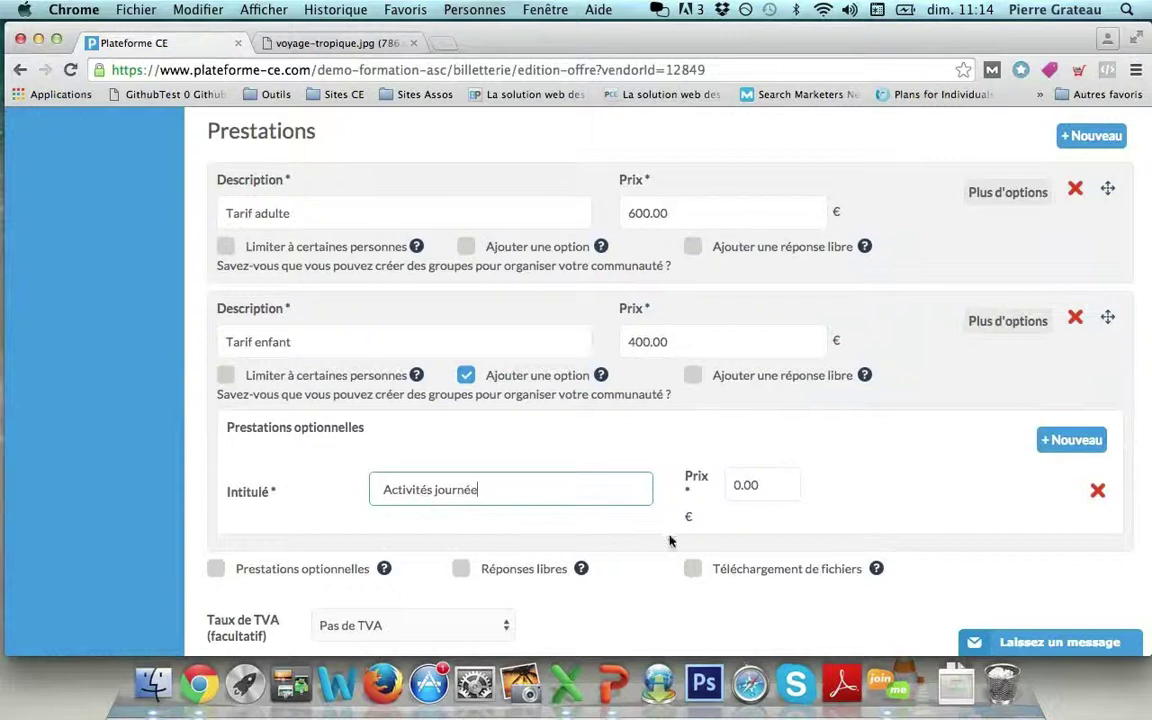
click(745, 485)
text(100)
click(890, 486)
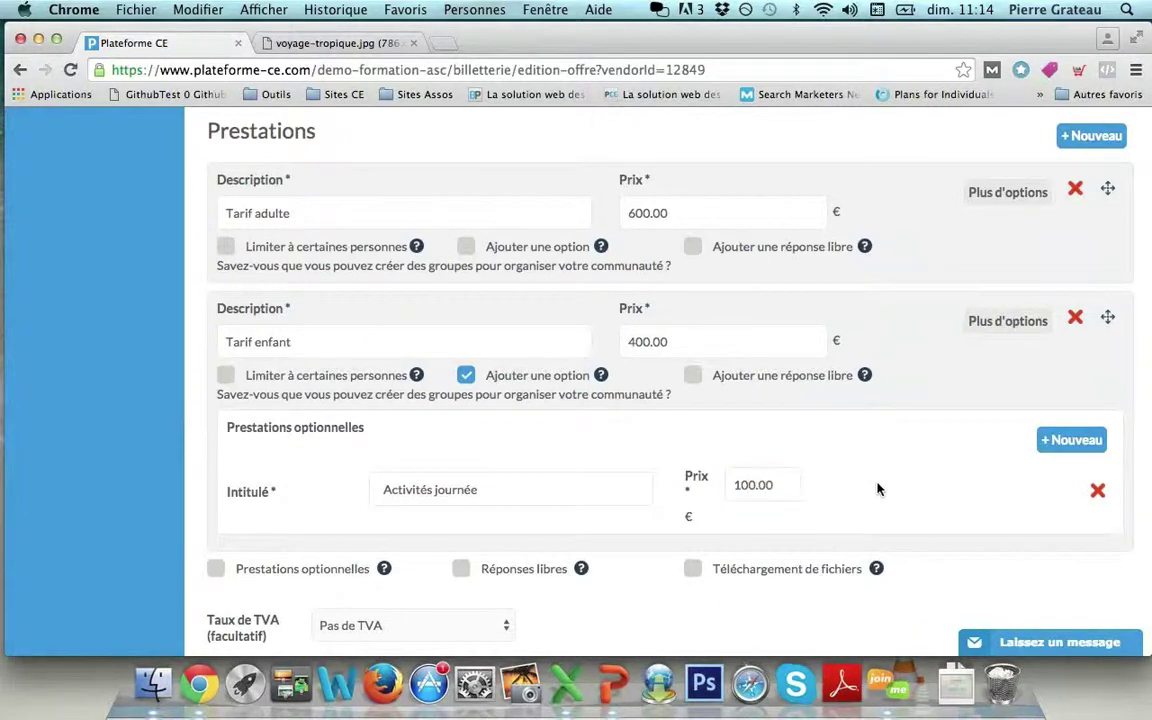
click(264, 342)
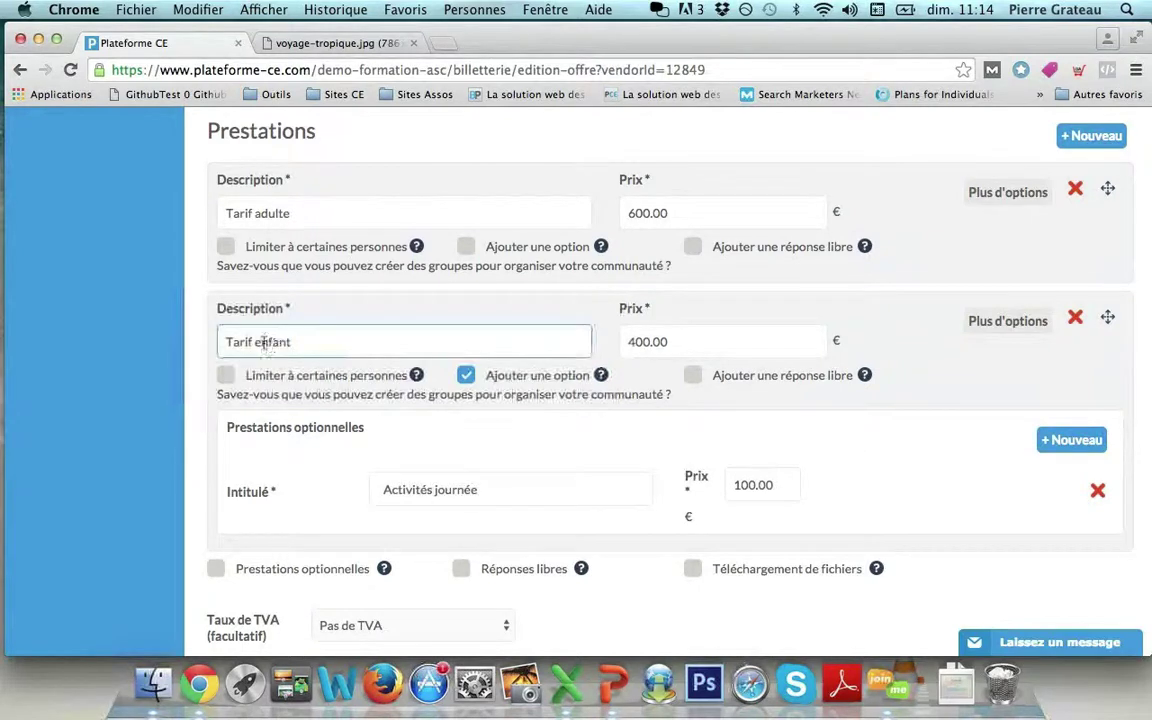
scroll(373, 373, down, 3)
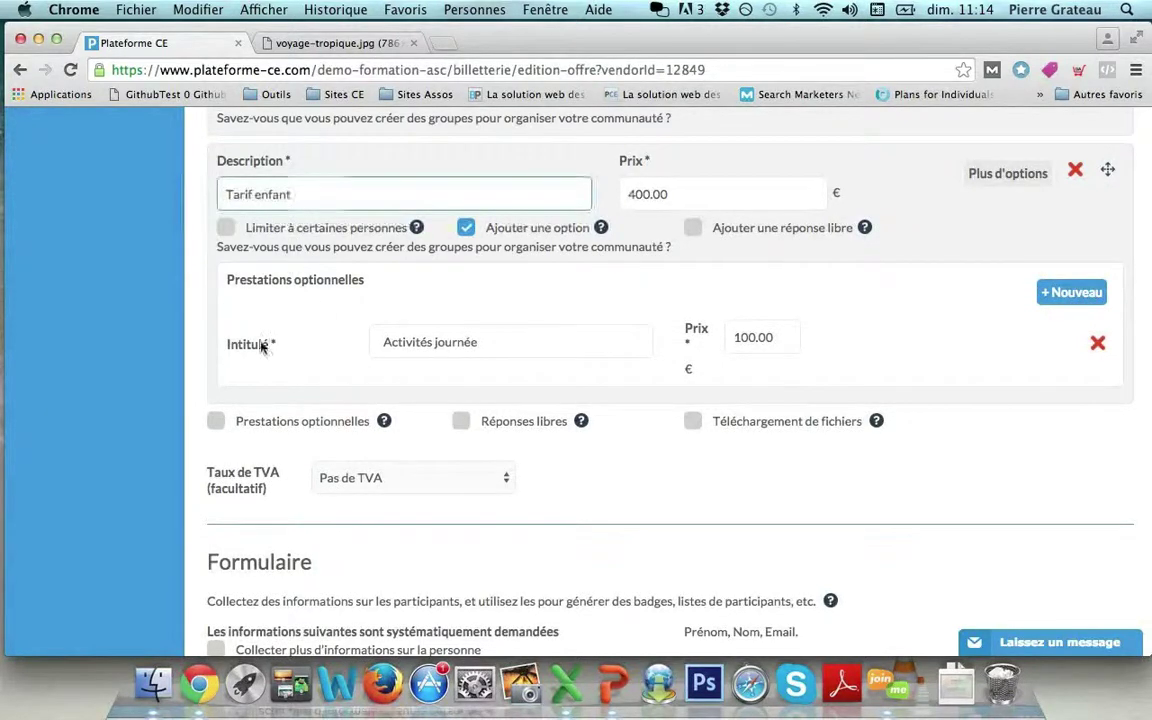
Enable event-wide optional extras and add 'All inclusive' priced at 300.00 €.
click(220, 425)
click(548, 558)
scroll(548, 559, down, 2)
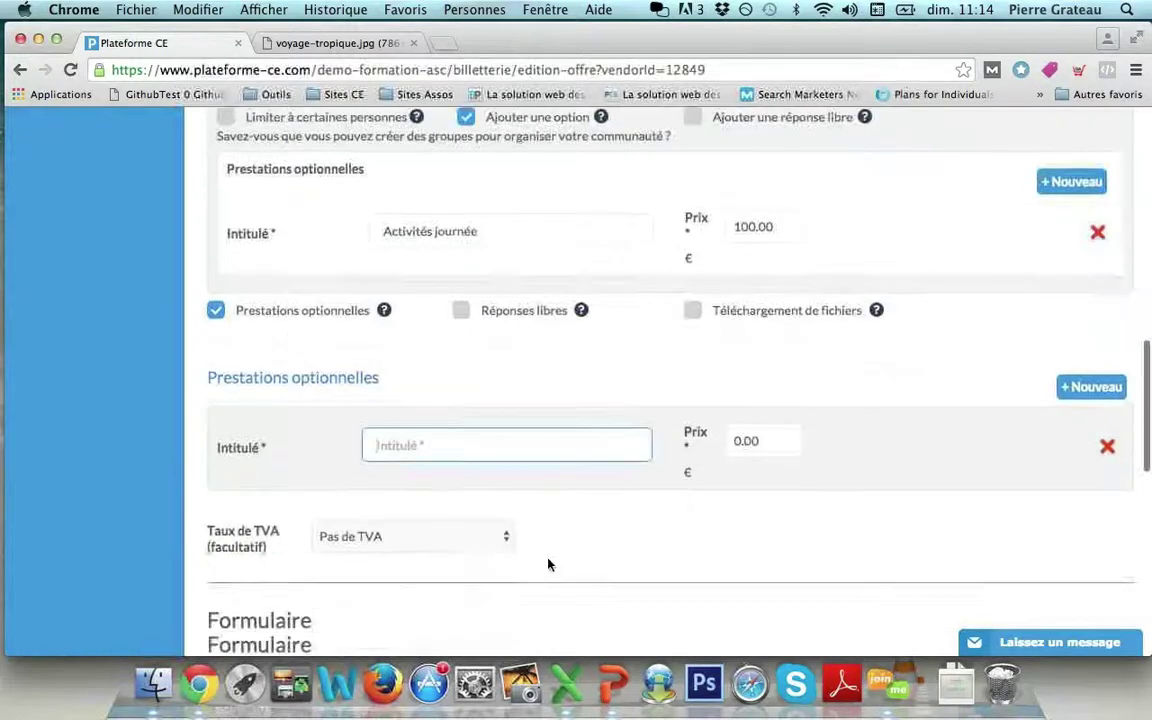
text(Rep)
key(BackSpace)
key(BackSpace)
key(BackSpace)
text(A)
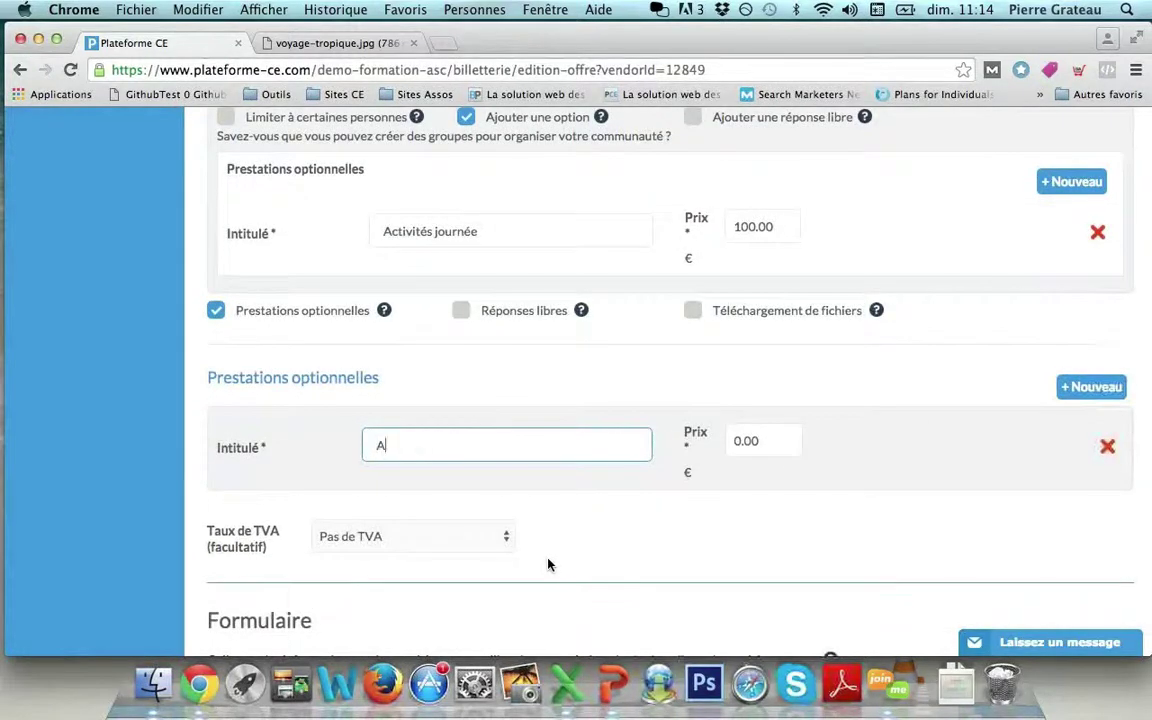
text(ll inclusive)
click(723, 441)
key(super+a)
text(300)
click(724, 371)
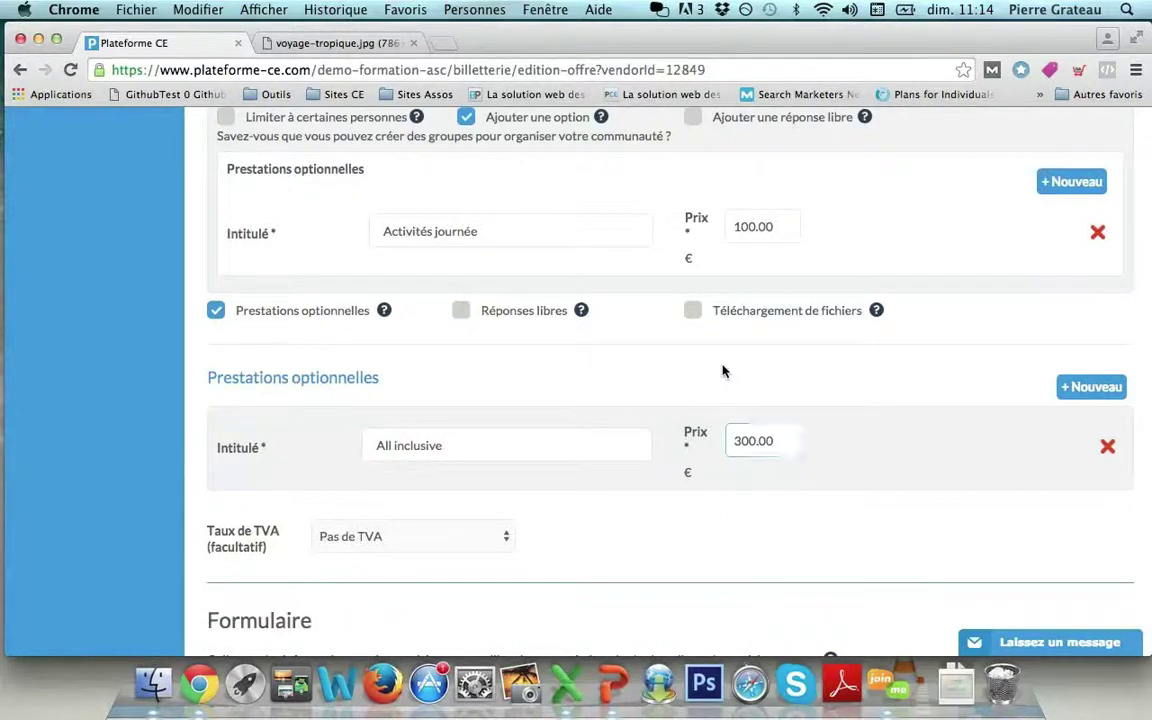
scroll(724, 371, up, 3)
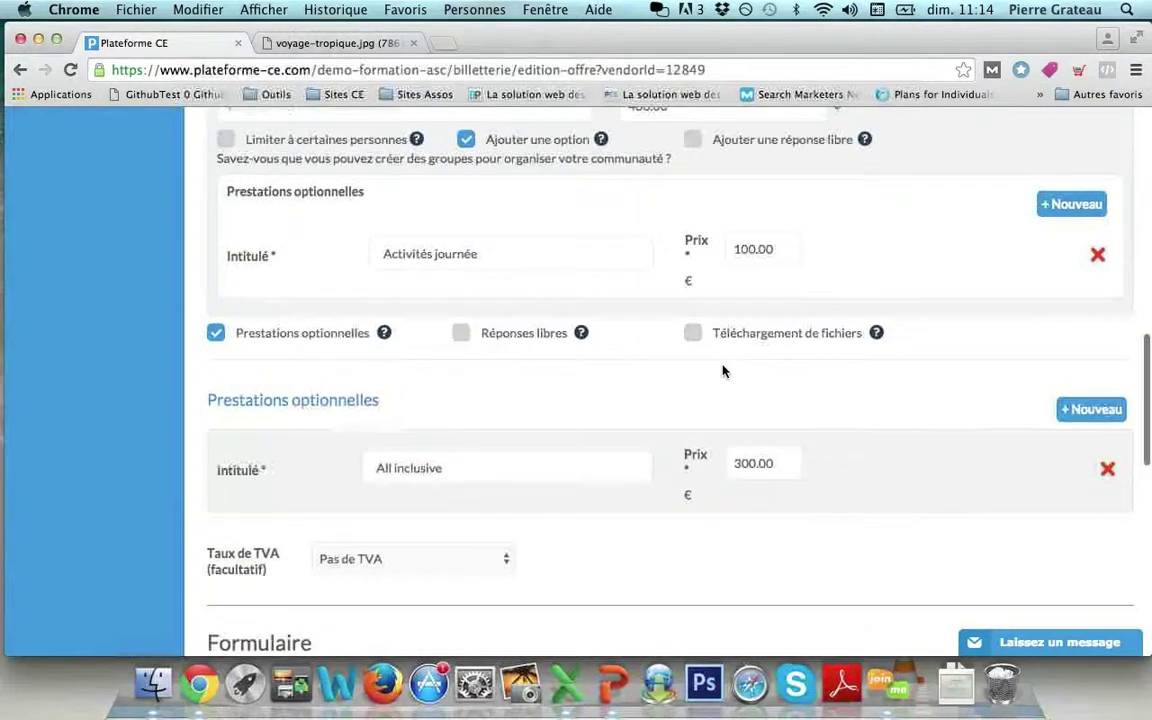
scroll(724, 371, down, 3)
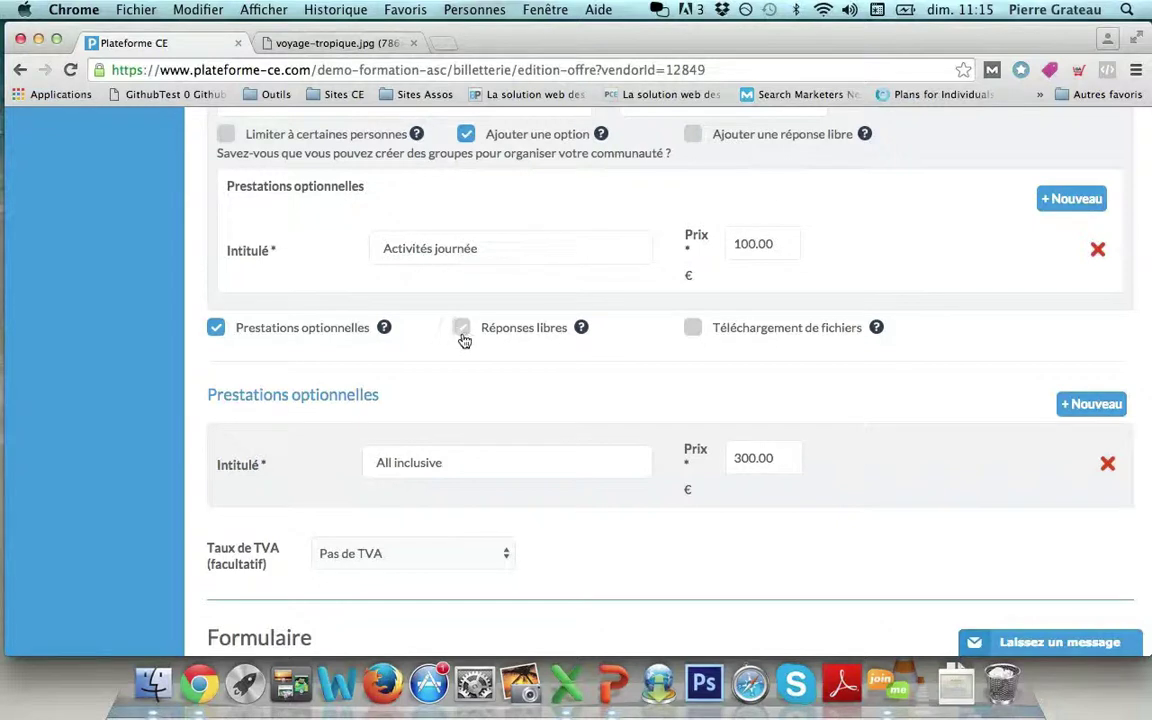
scroll(741, 327, down, 1)
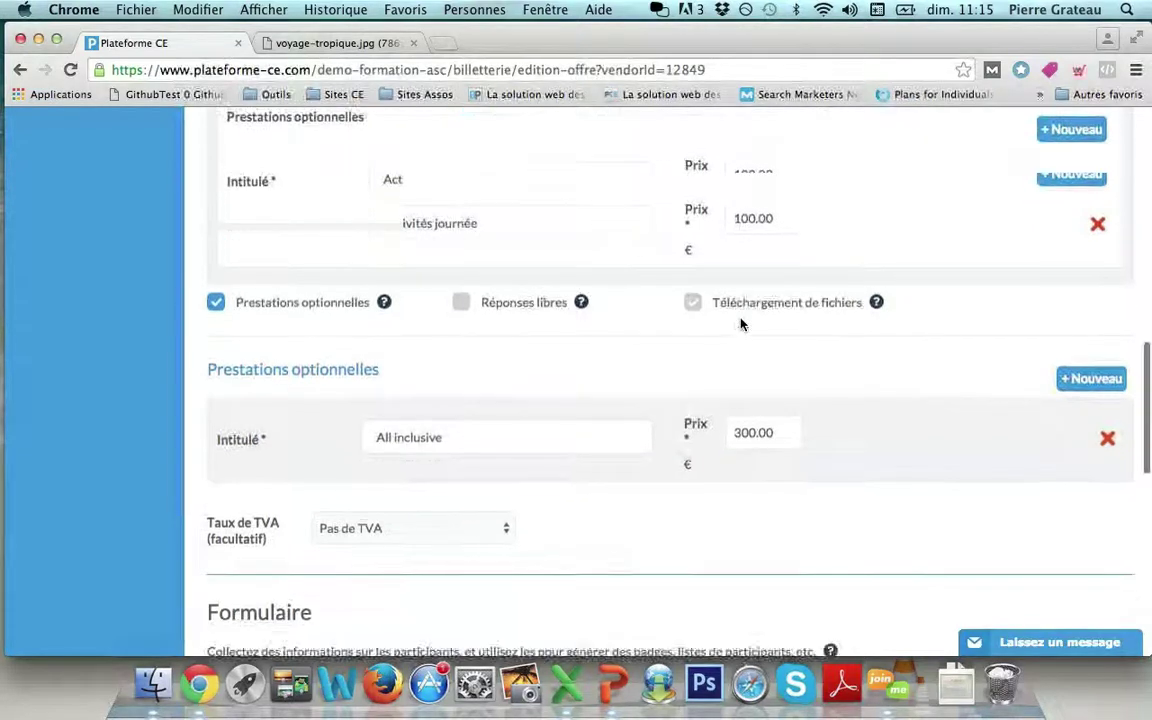
scroll(741, 325, down, 5)
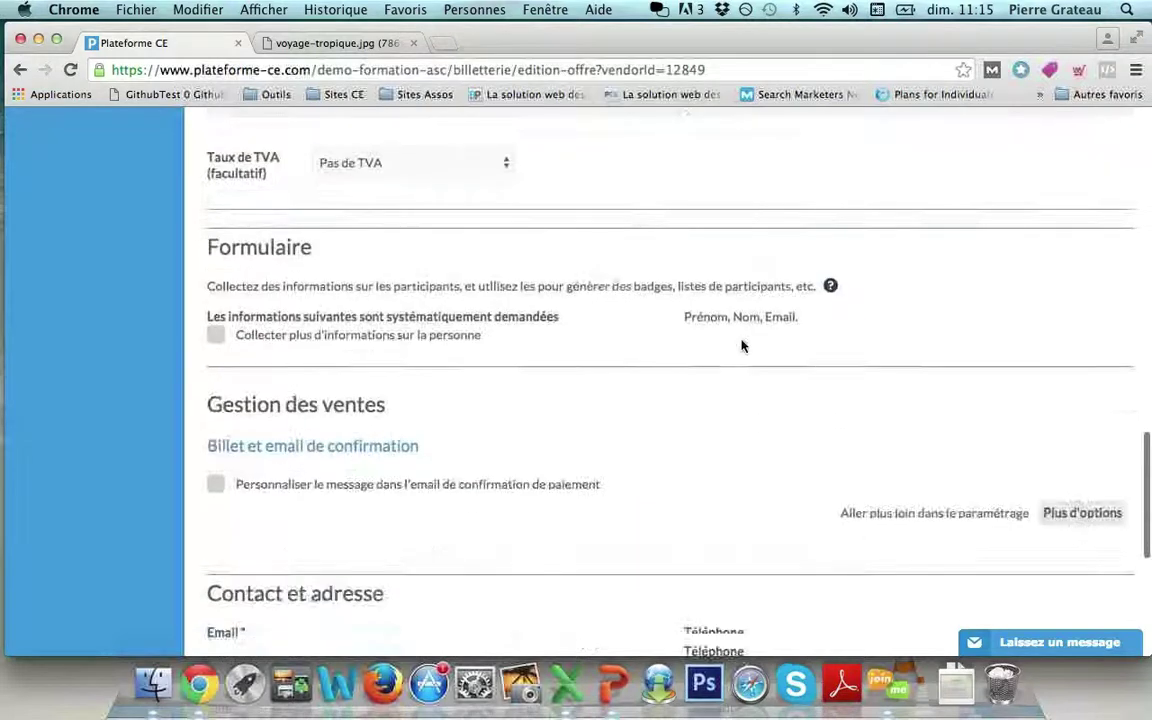
scroll(741, 346, down, 2)
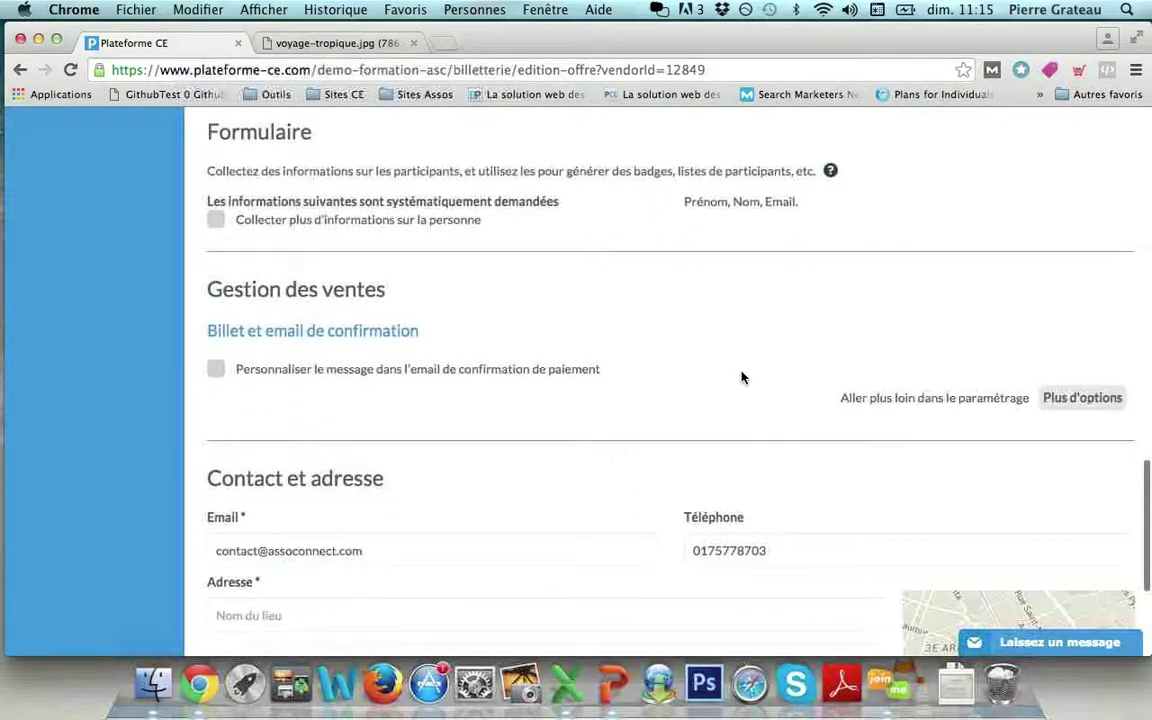
scroll(741, 377, up, 1)
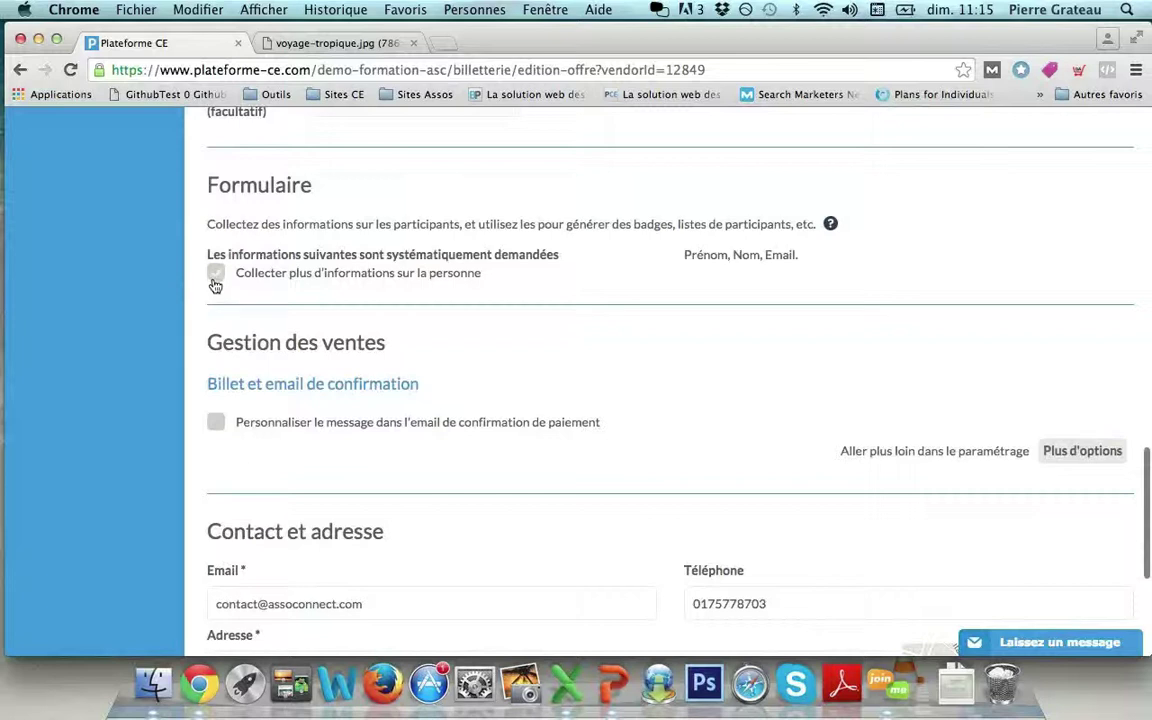
scroll(367, 335, up, 1)
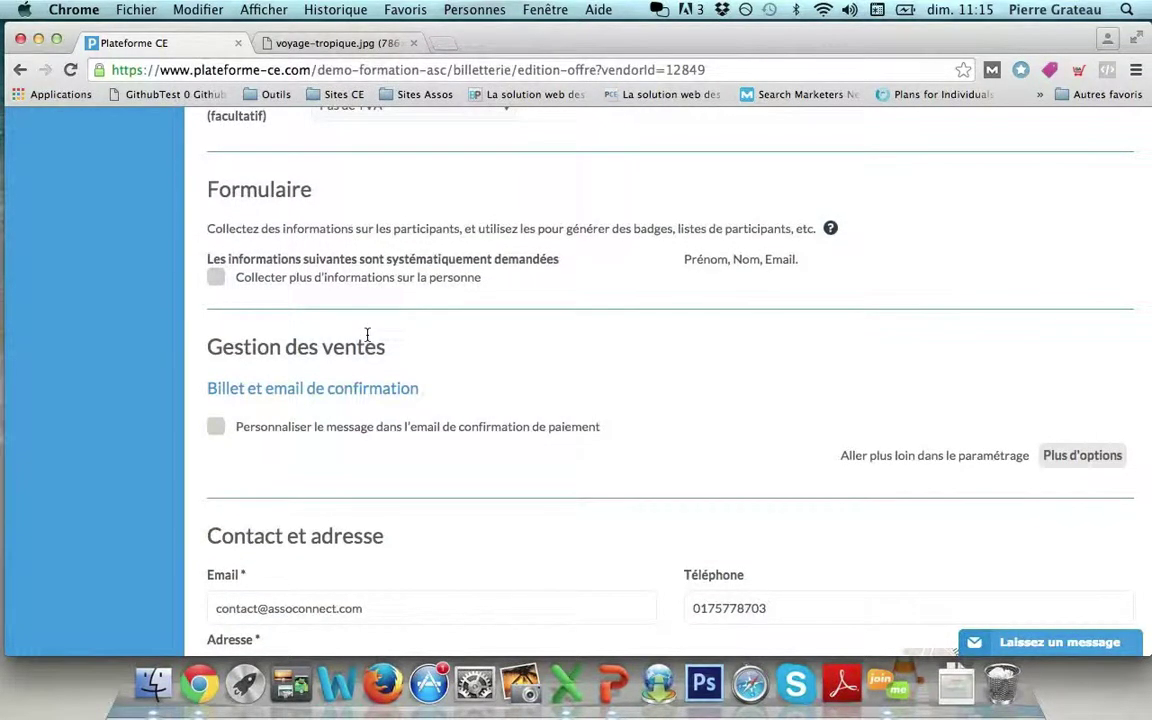
scroll(367, 335, up, 5)
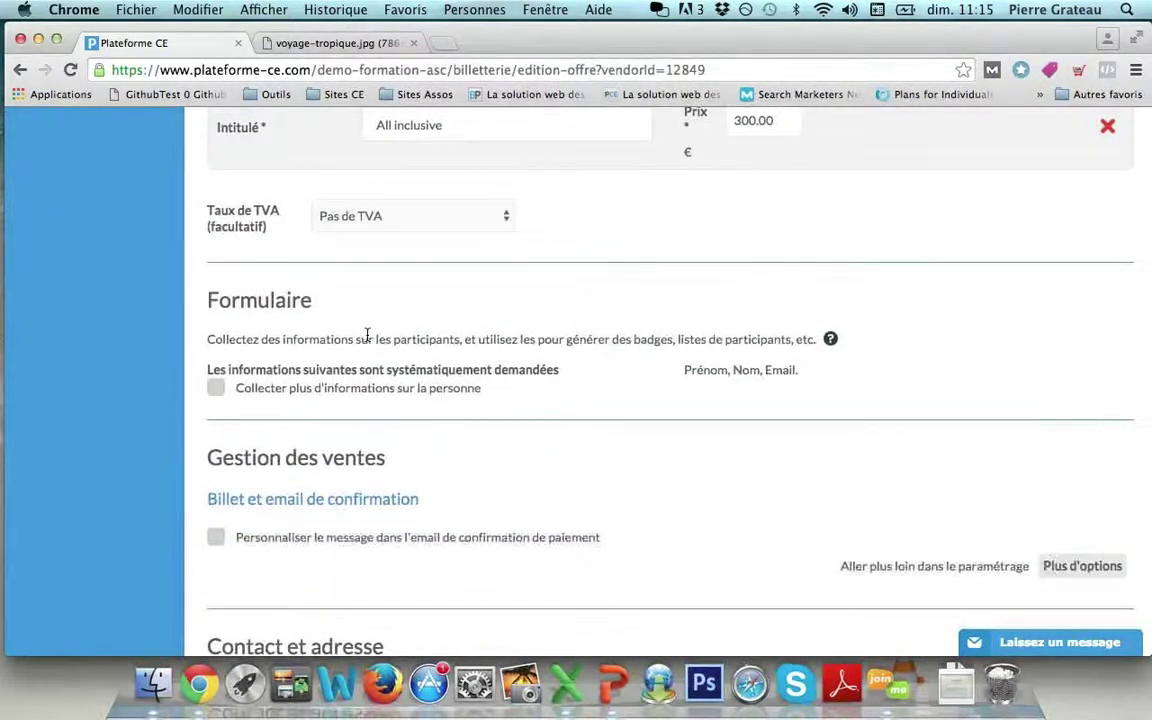
click(217, 389)
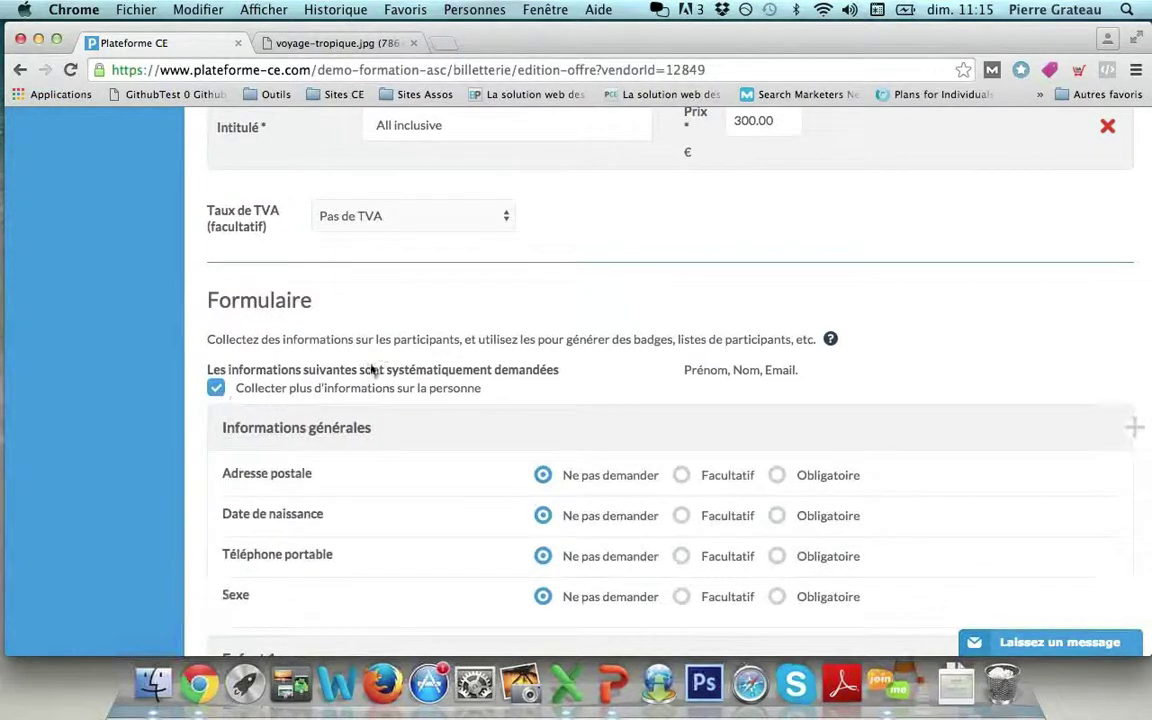
scroll(380, 390, down, 3)
scroll(380, 390, down, 1)
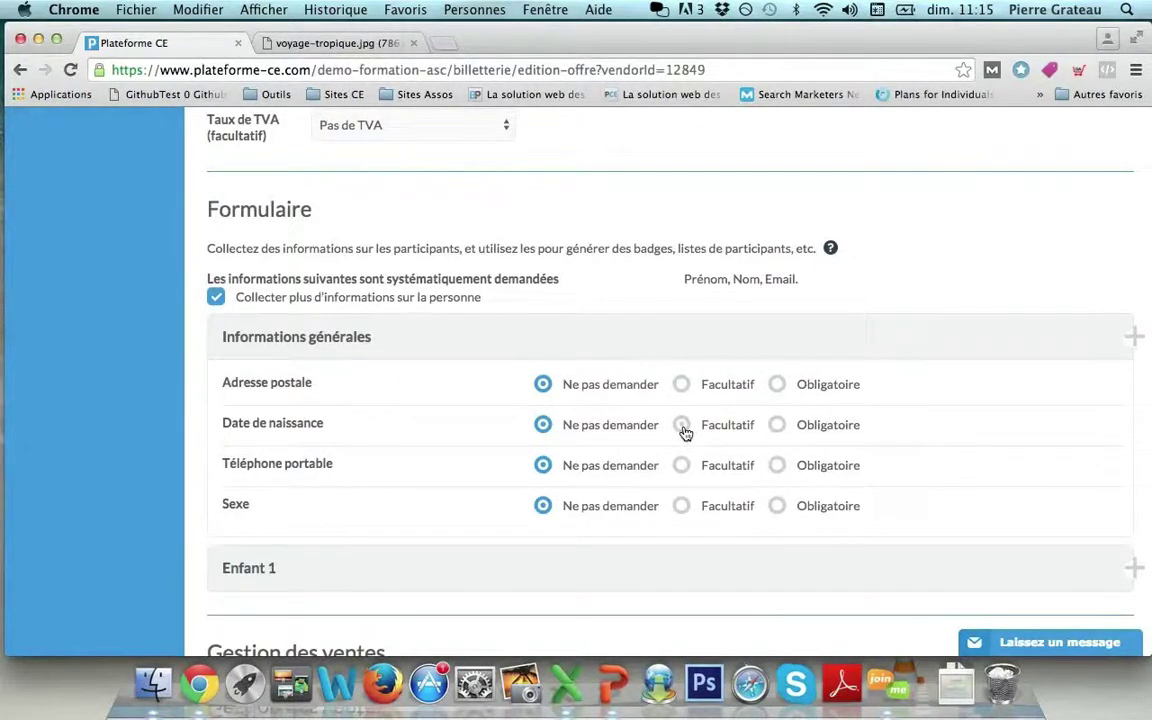
scroll(686, 478, down, 1)
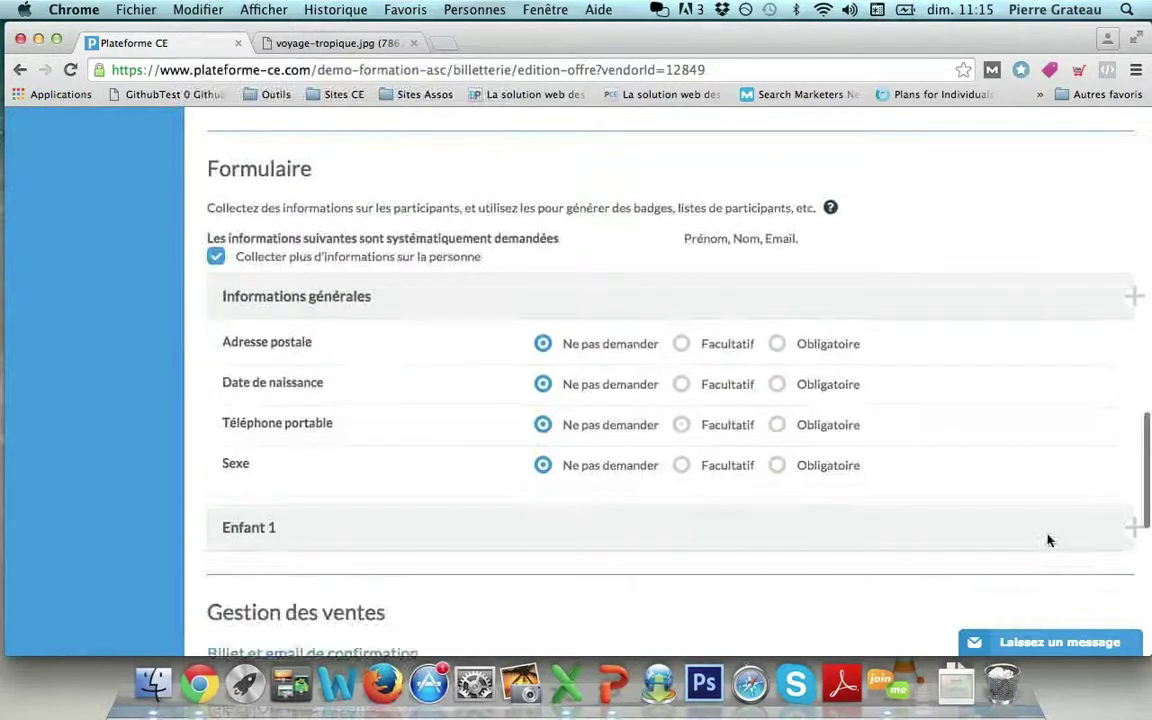
click(1131, 527)
scroll(957, 507, down, 1)
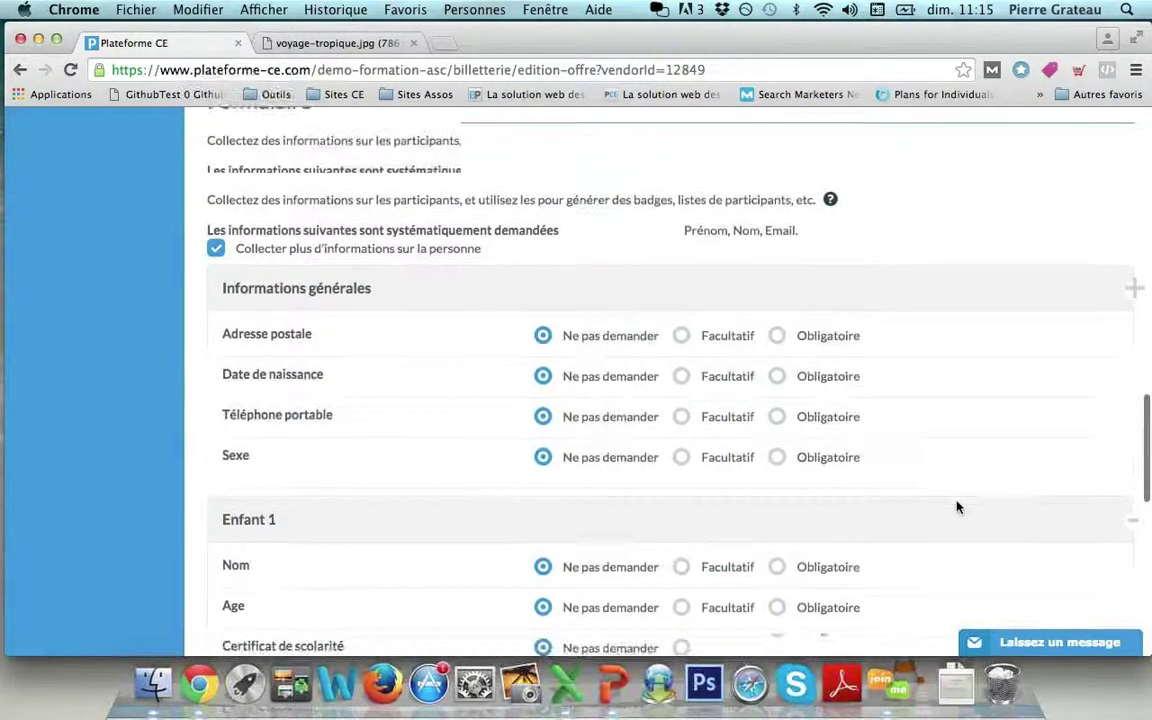
scroll(957, 507, down, 2)
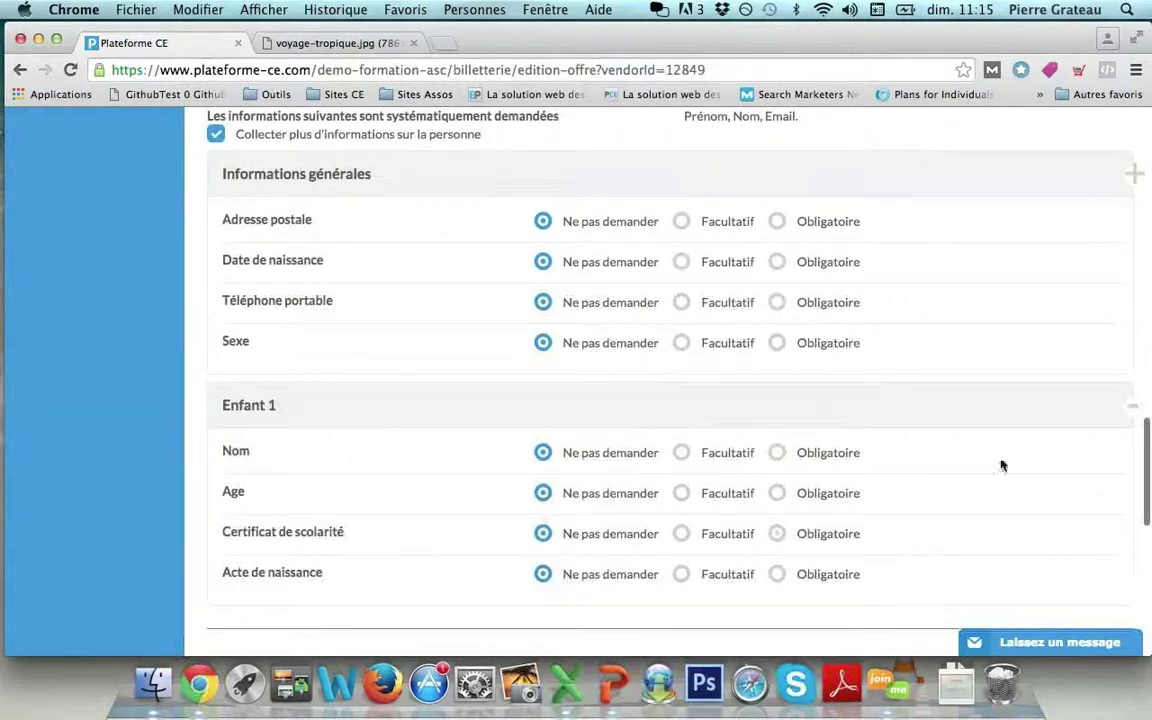
click(1127, 411)
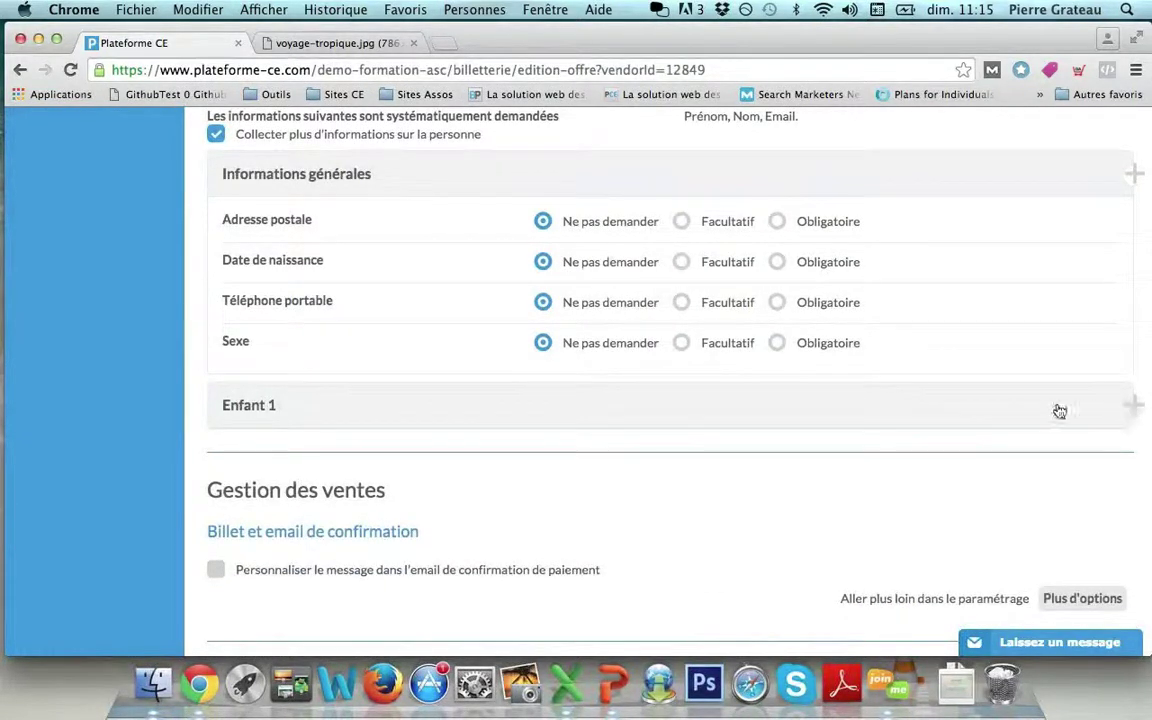
click(217, 136)
scroll(333, 203, up, 3)
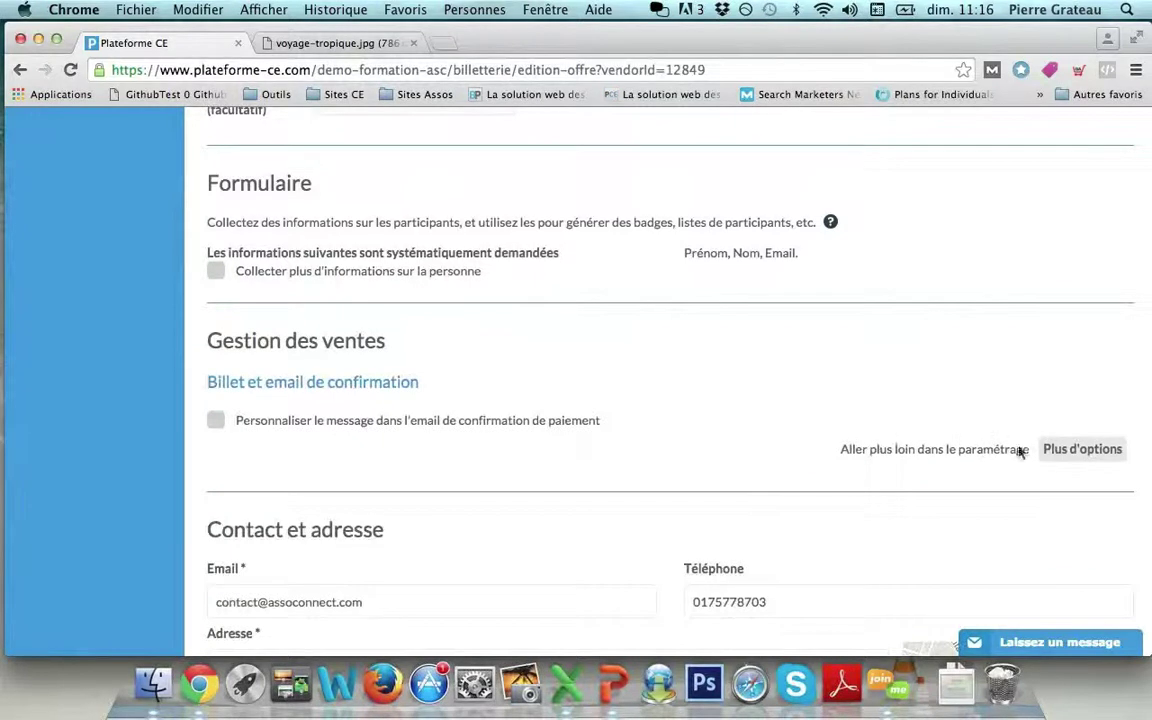
click(1055, 455)
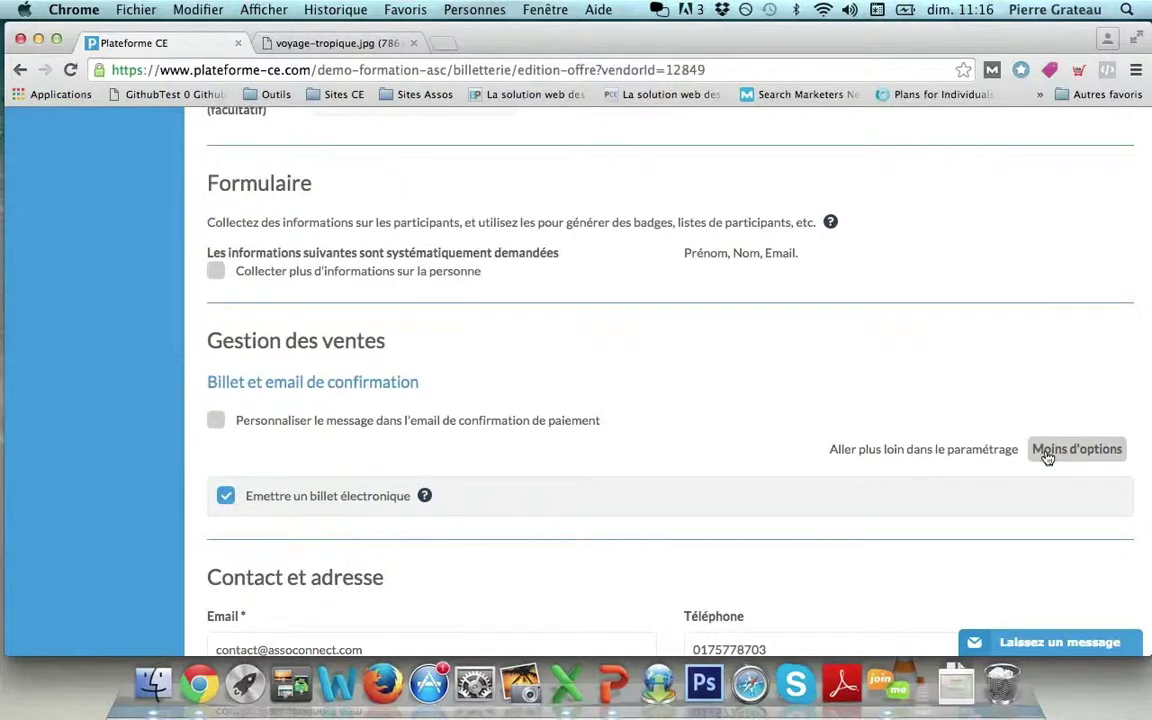
click(1047, 456)
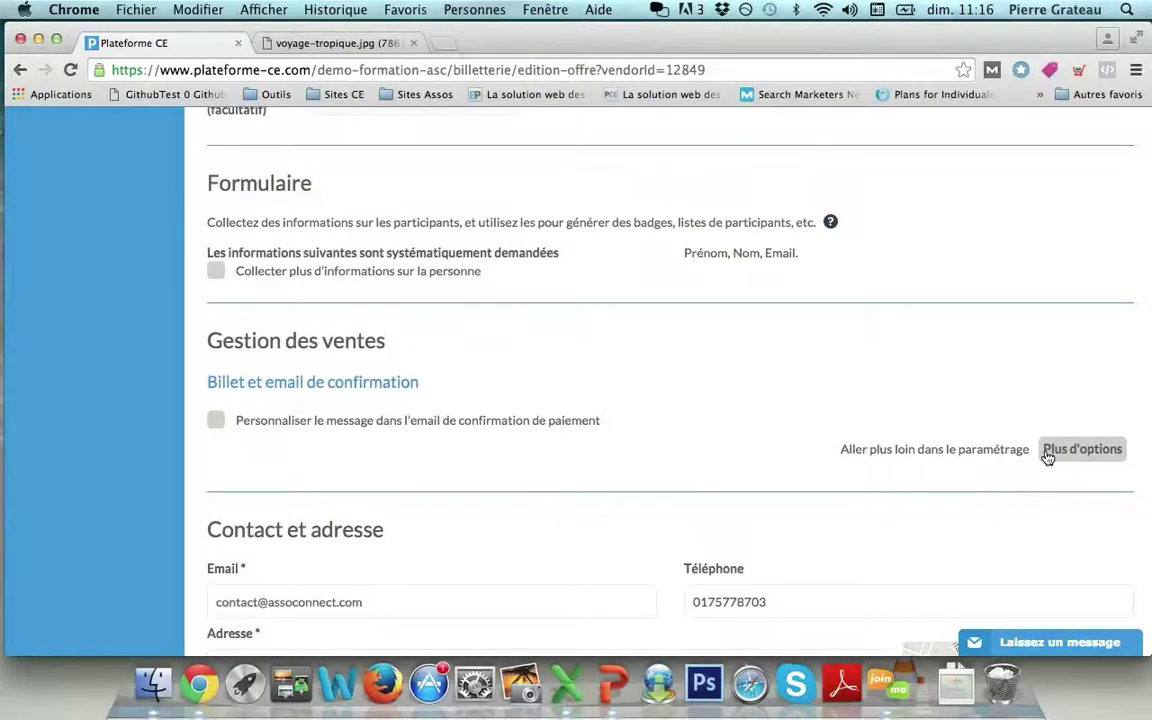
scroll(1047, 382, up, 10)
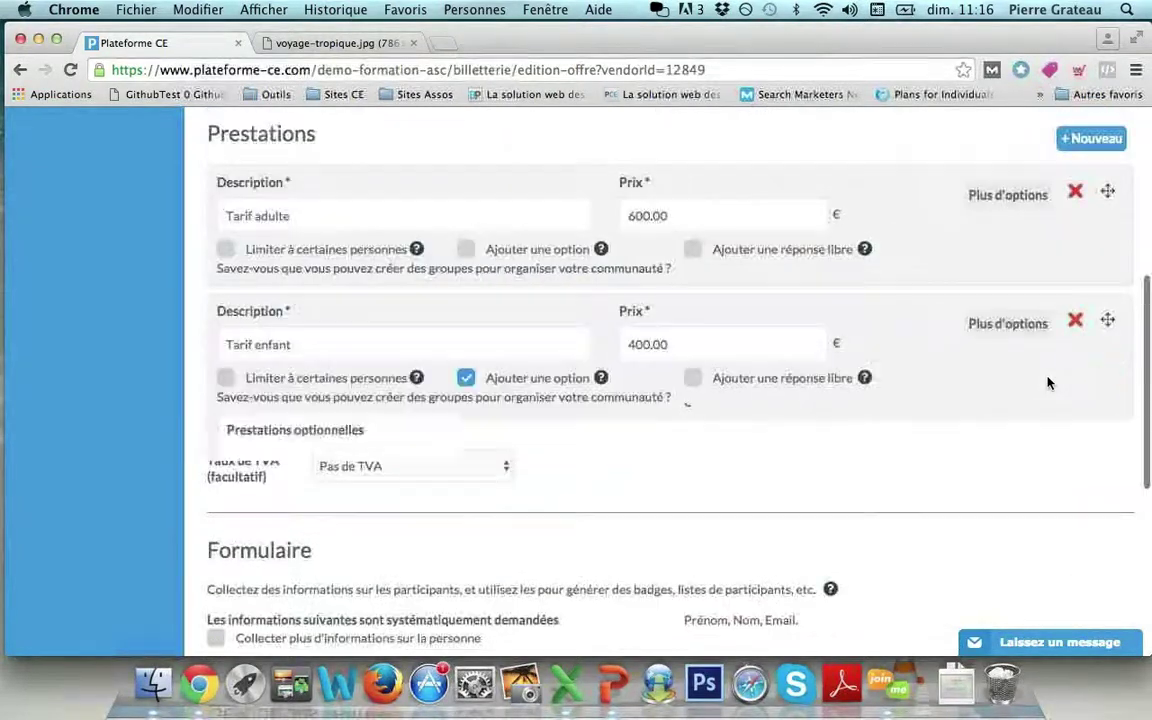
scroll(609, 327, up, 3)
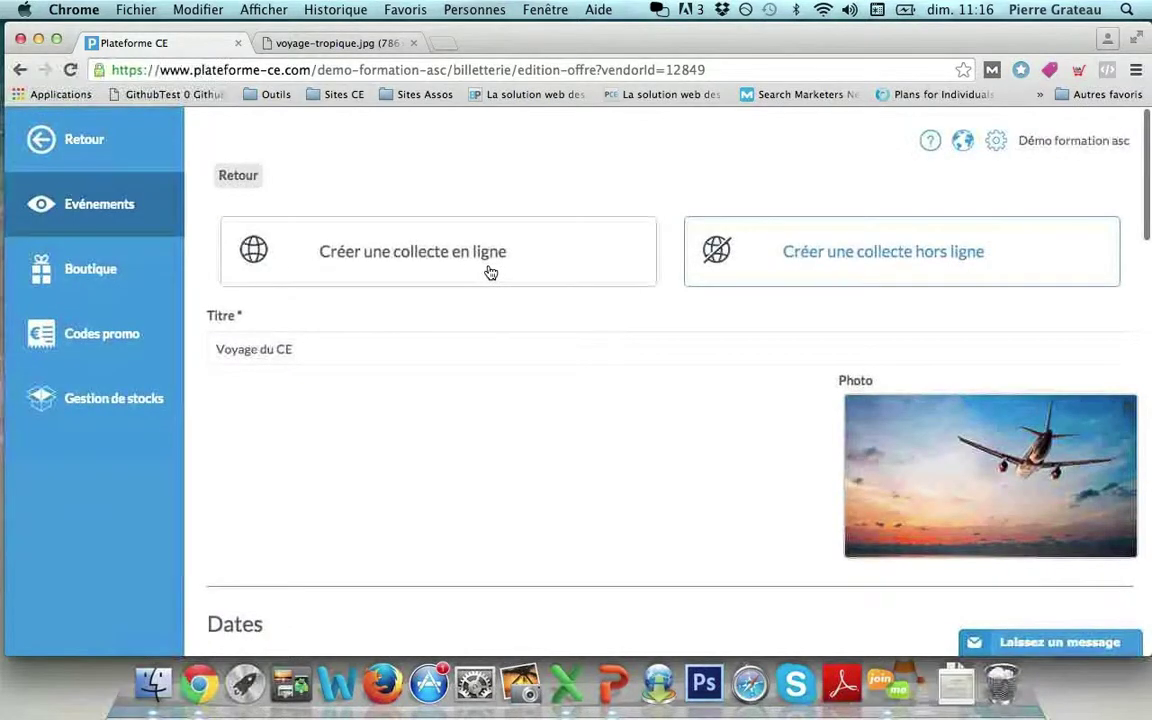
scroll(553, 249, down, 3)
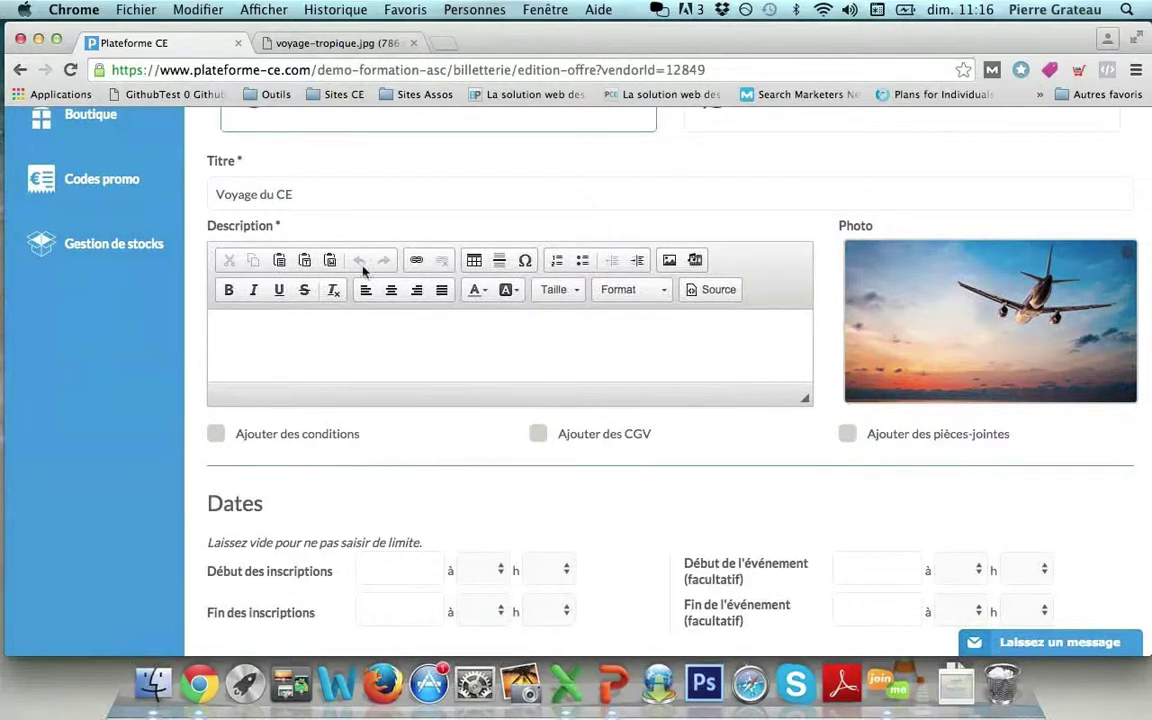
click(215, 438)
click(845, 436)
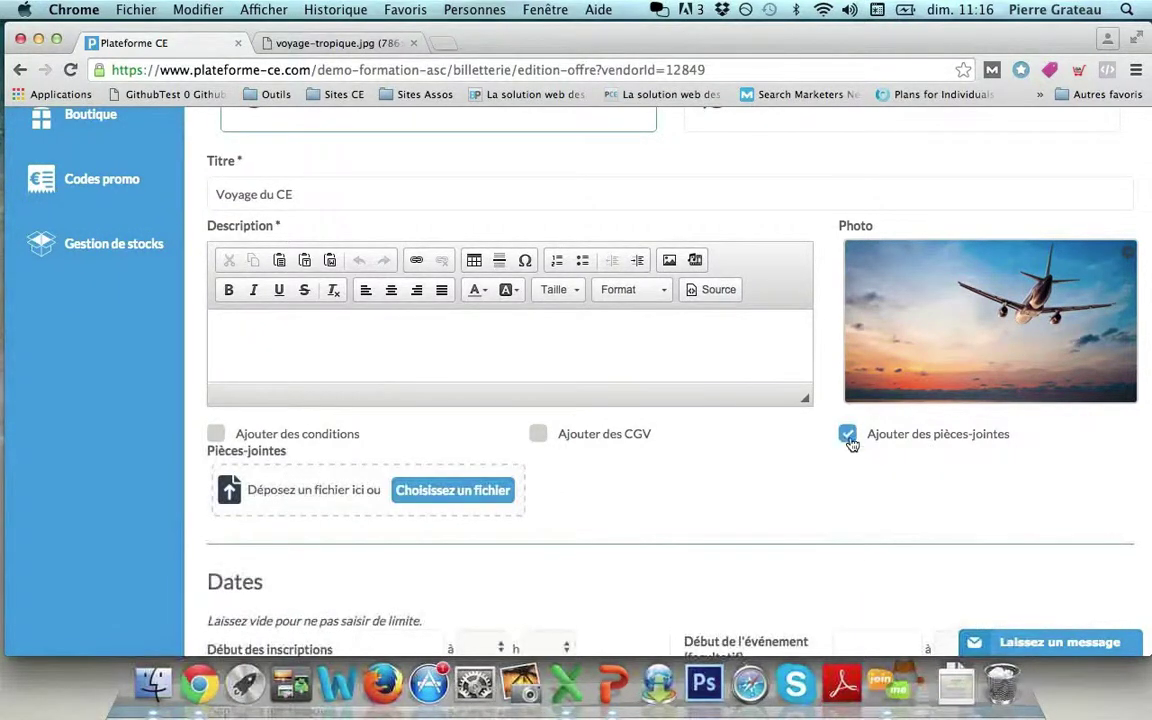
click(848, 437)
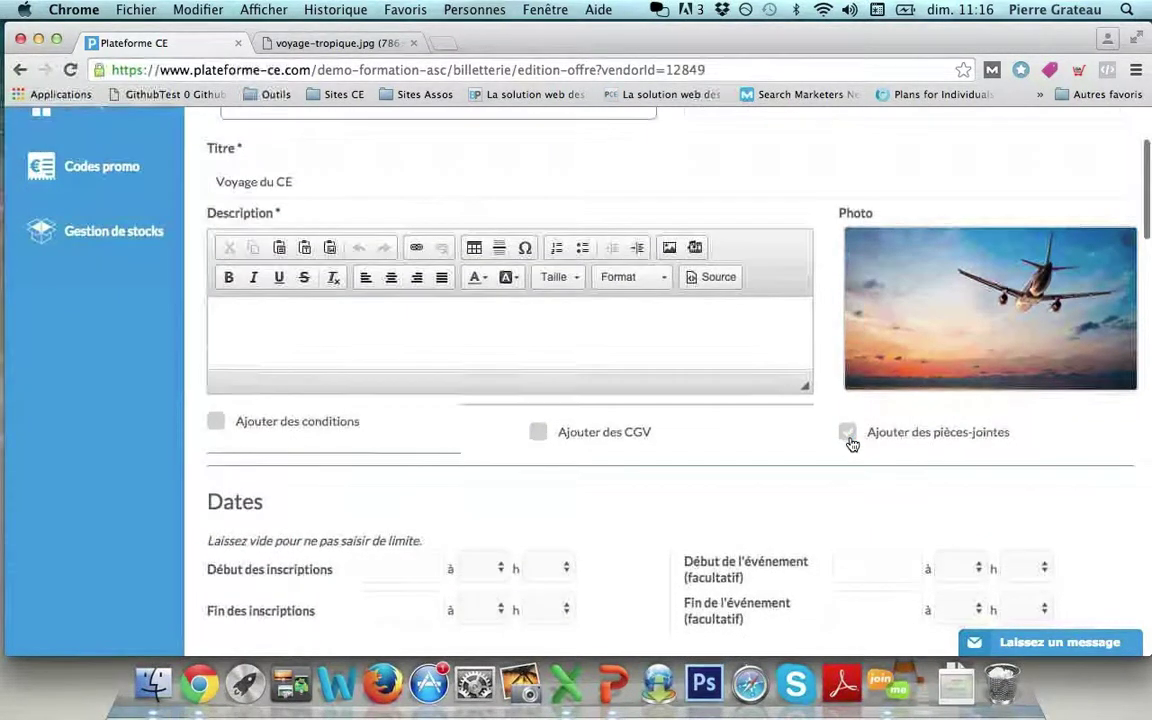
scroll(851, 444, down, 4)
scroll(851, 444, down, 15)
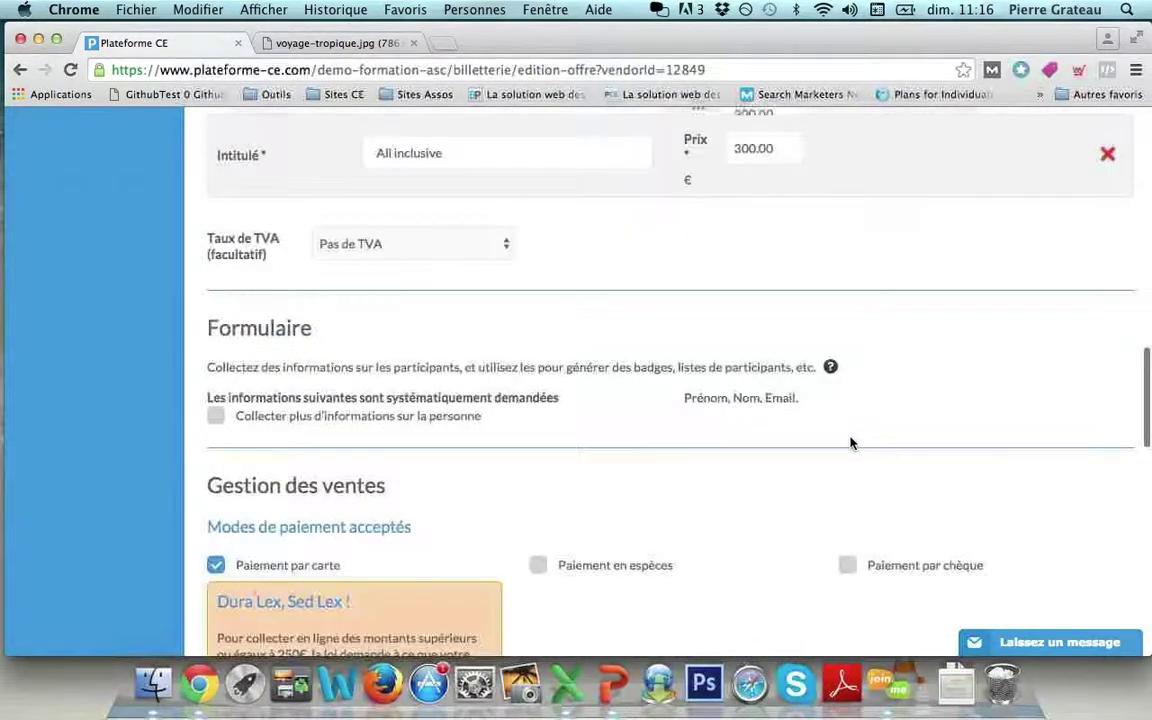
Switch payment from card to cheque with the note 'Veuillez apporter votre chèque au CE'.
scroll(851, 444, down, 3)
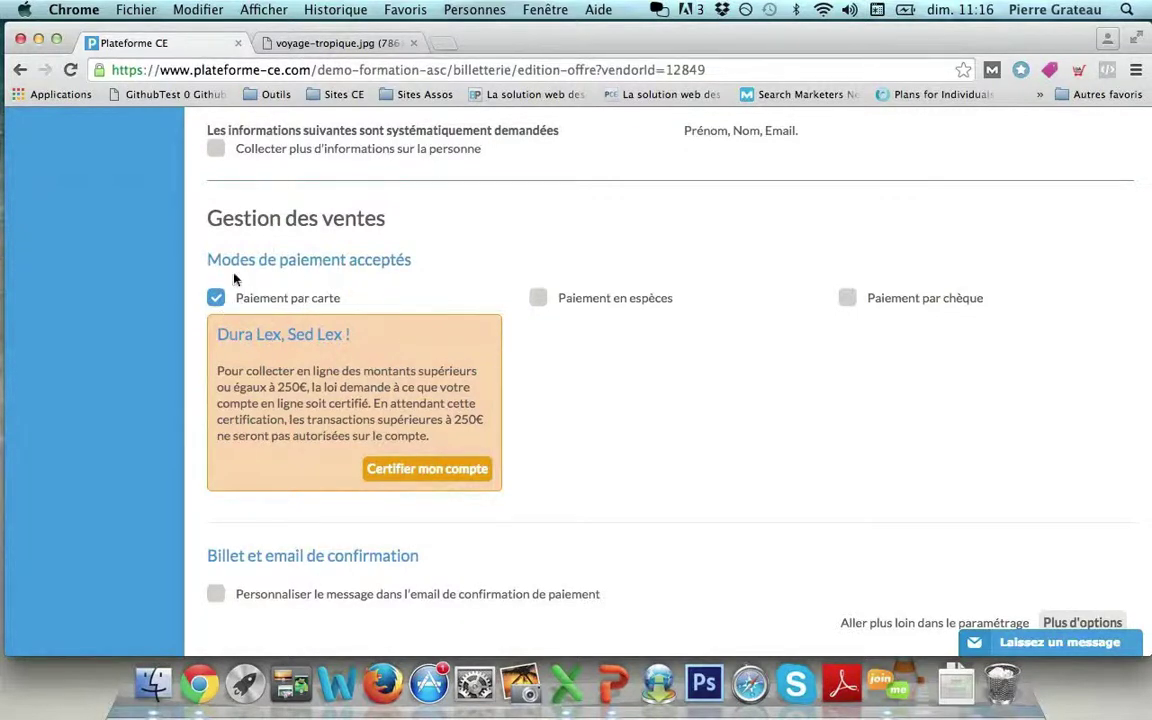
click(215, 297)
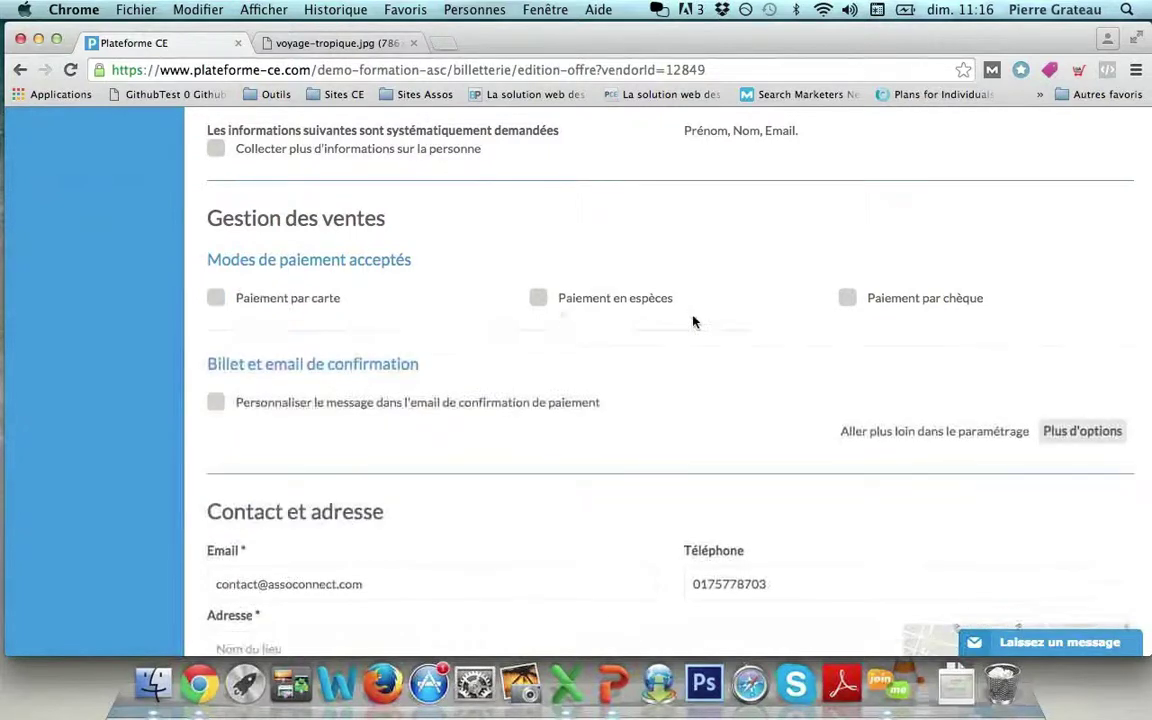
click(847, 298)
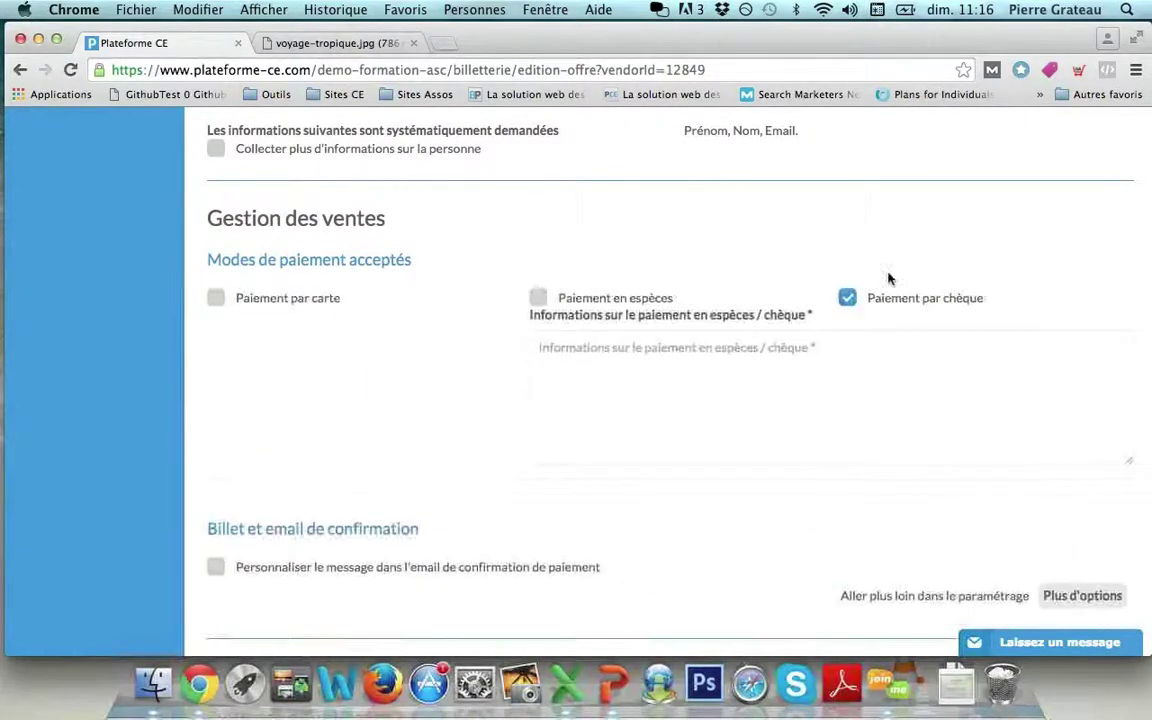
click(686, 374)
text(Veuillez ap)
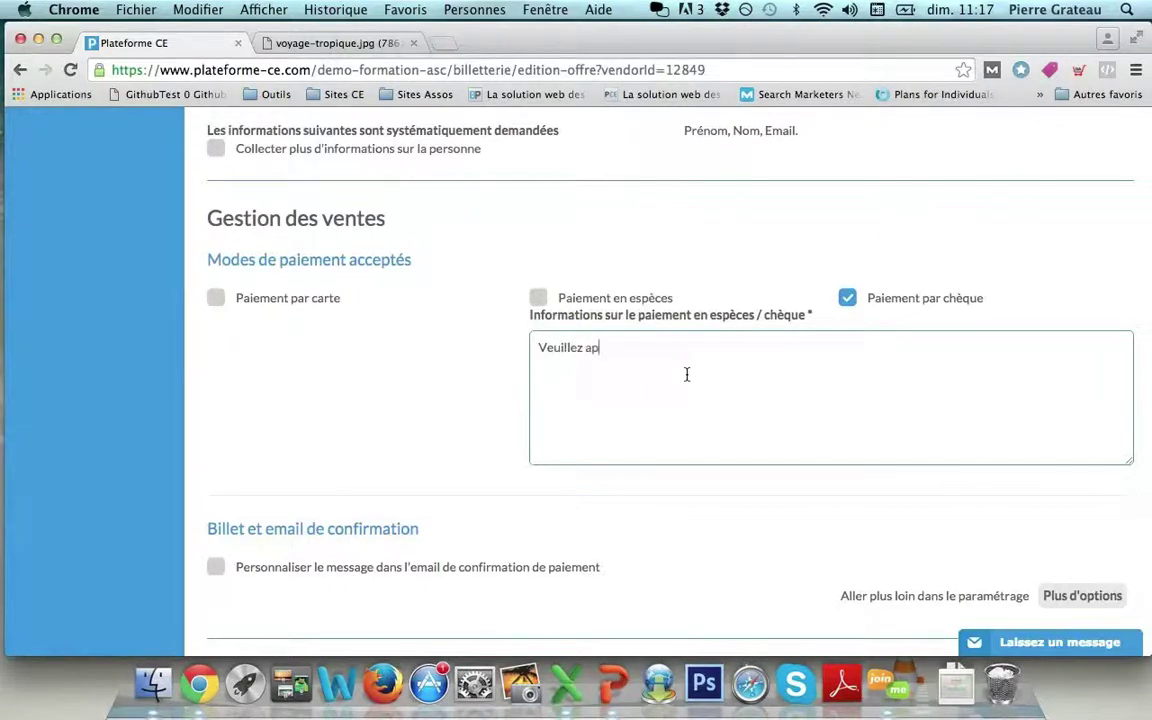
text(porter votre cheque au CE)
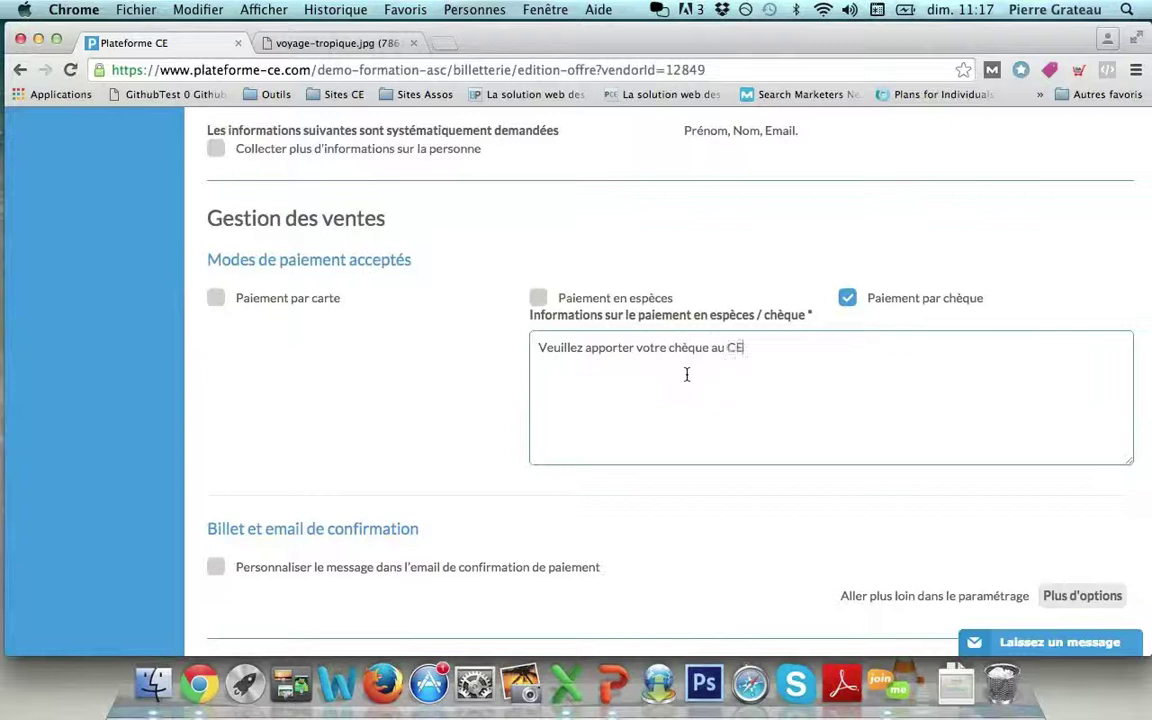
scroll(833, 342, down, 5)
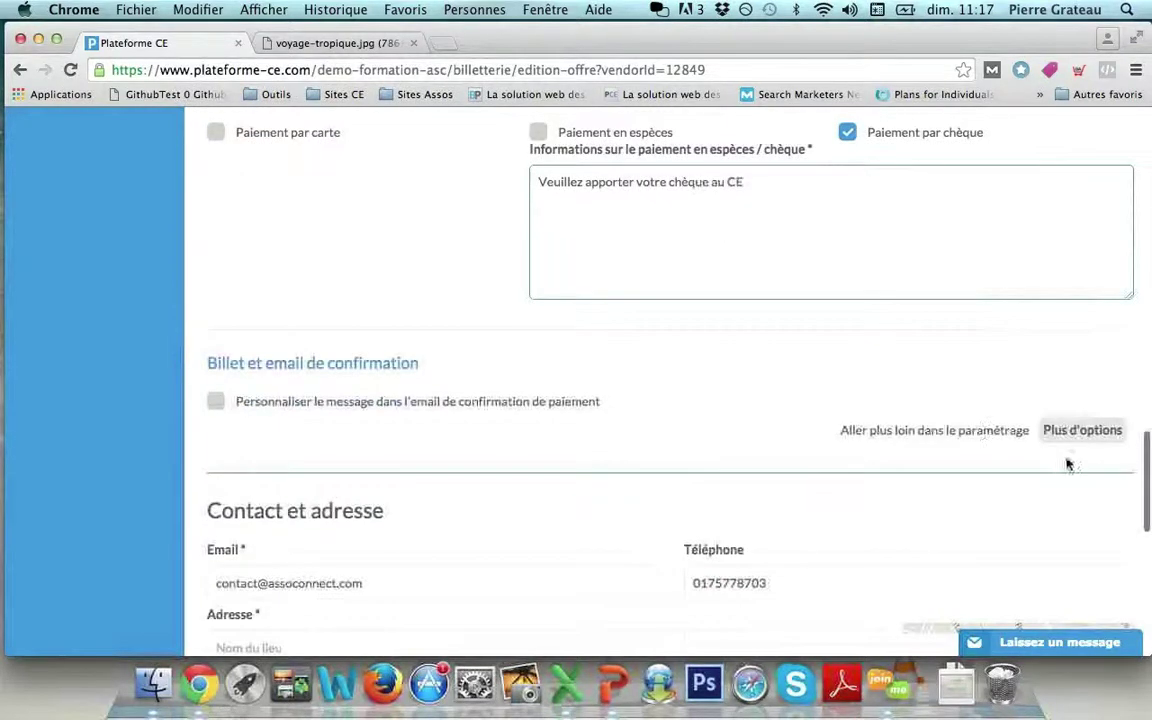
Reveal 'Plus d'options' and leave the participant and per-buyer quantity limits blank.
click(1080, 431)
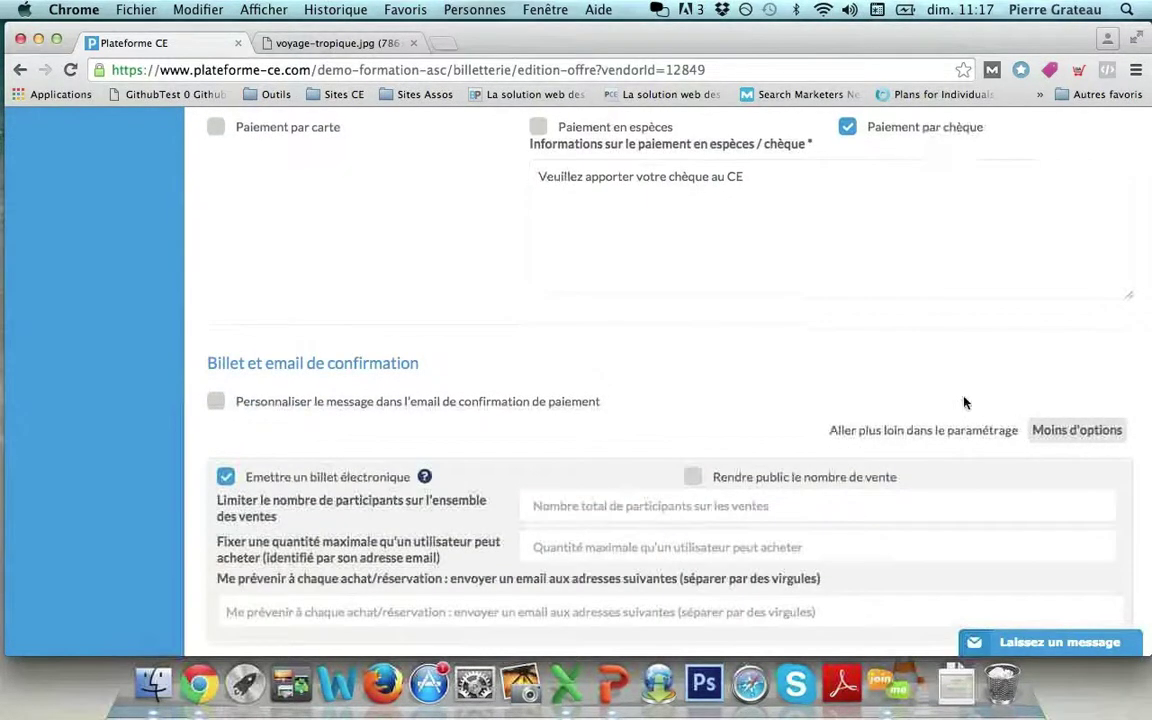
scroll(965, 402, down, 4)
scroll(535, 337, up, 2)
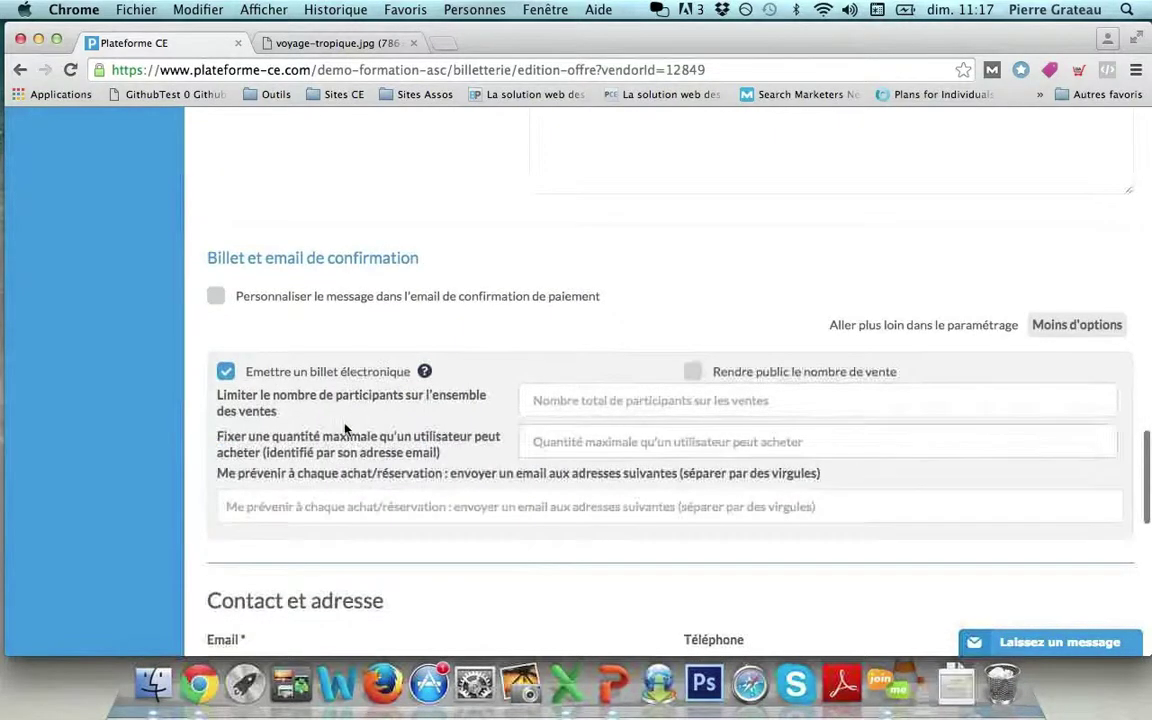
click(560, 400)
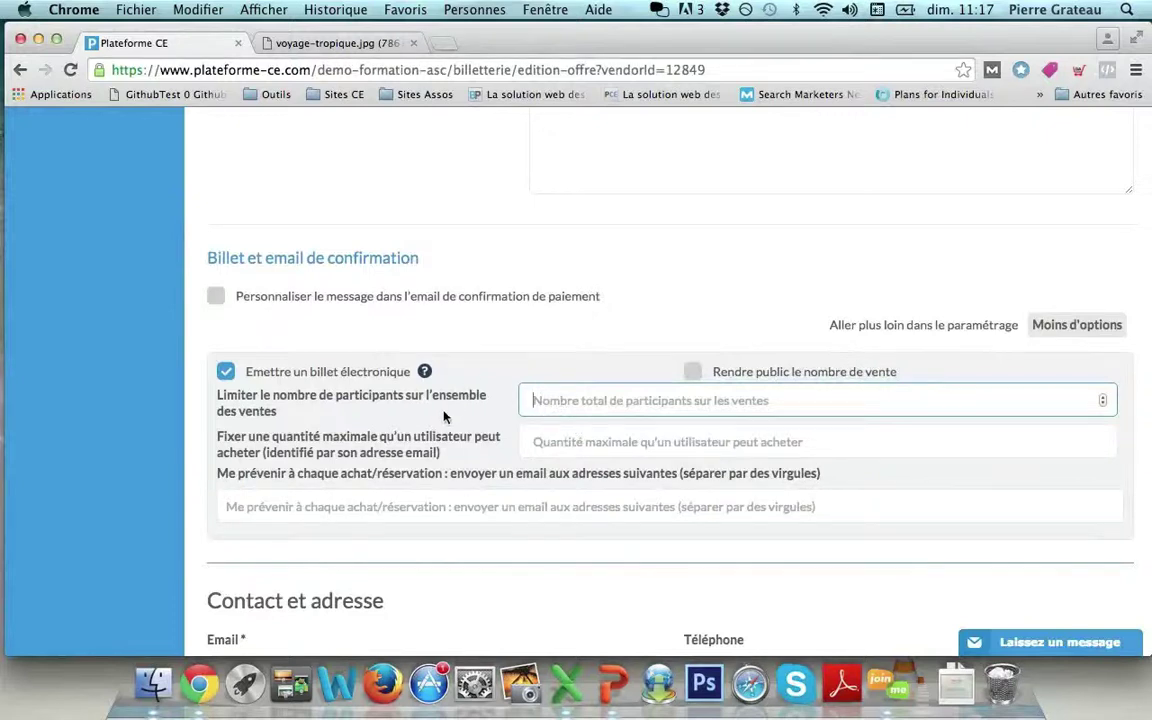
key(Tab)
click(600, 443)
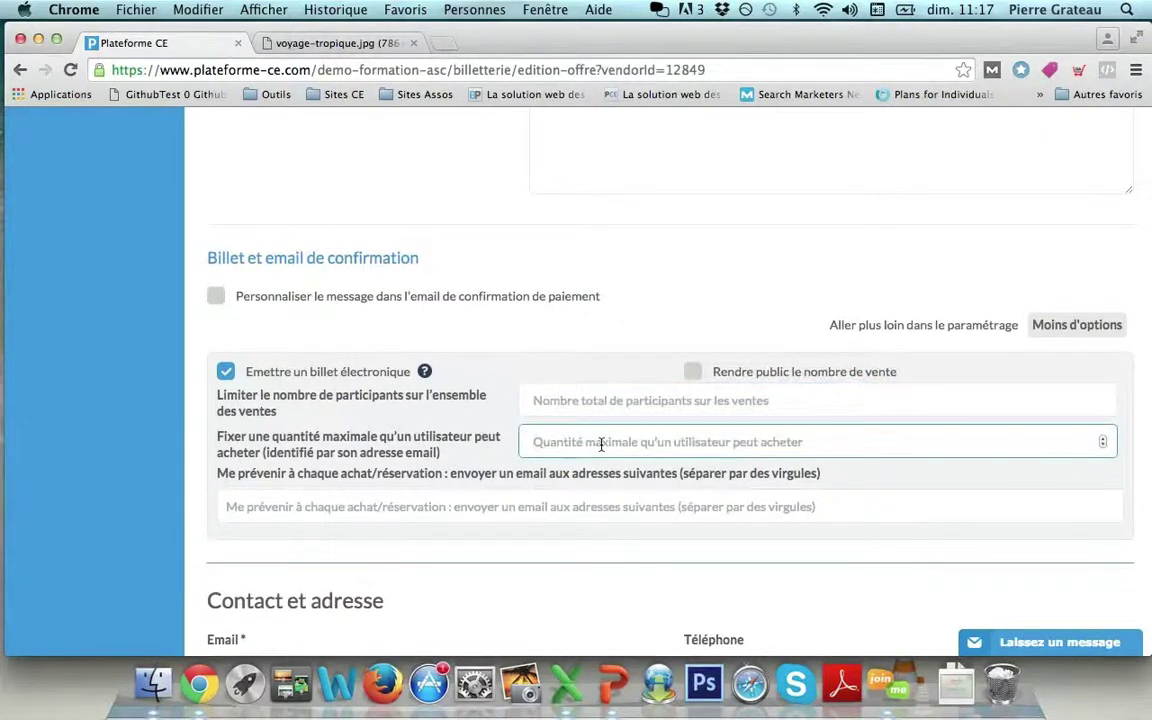
text(-16)
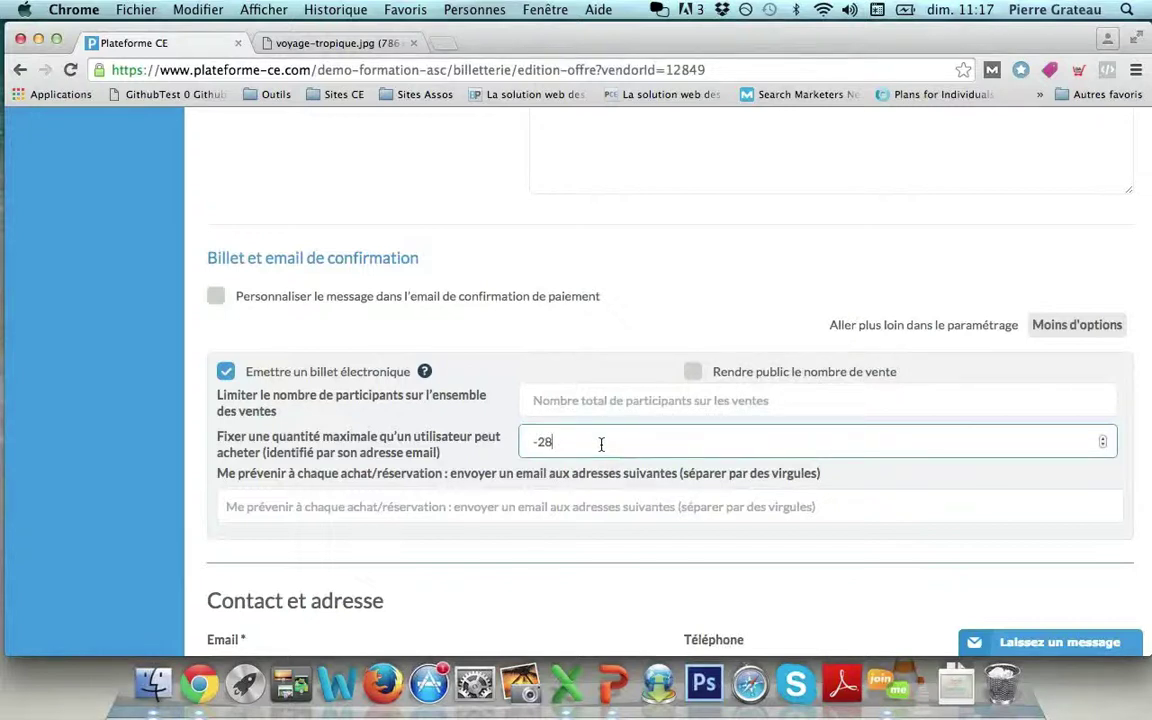
key(BackSpace)
key(BackSpace)
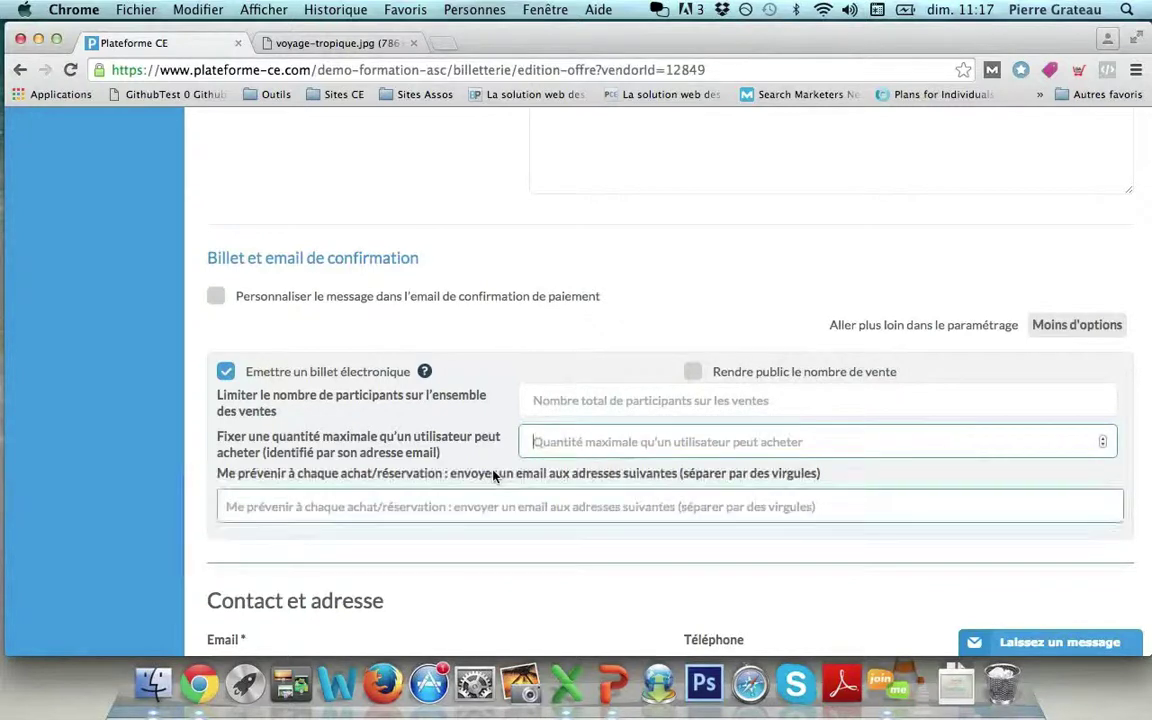
scroll(493, 476, down, 2)
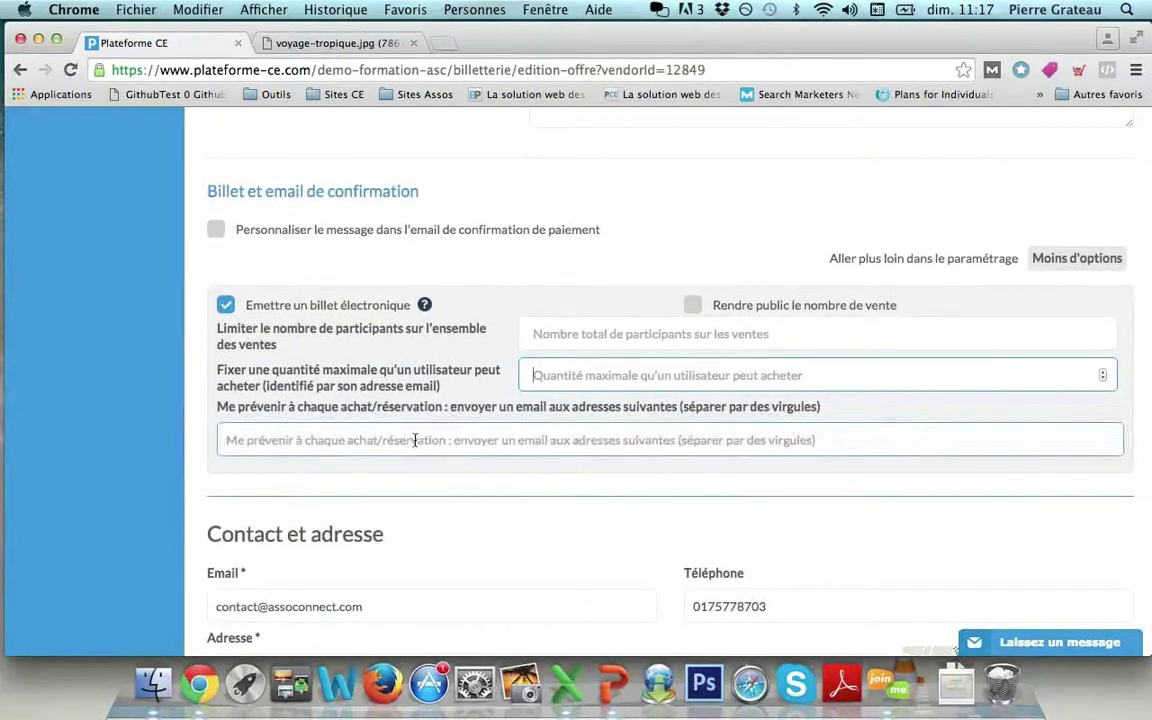
scroll(380, 457, down, 3)
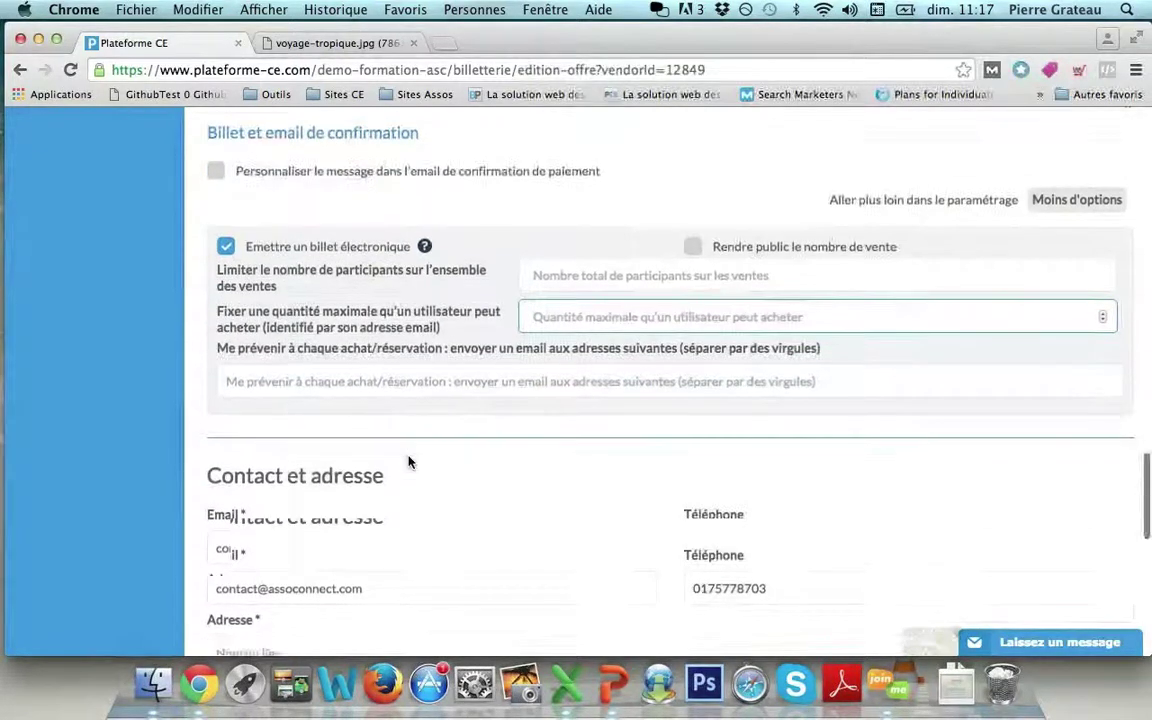
scroll(408, 458, up, 3)
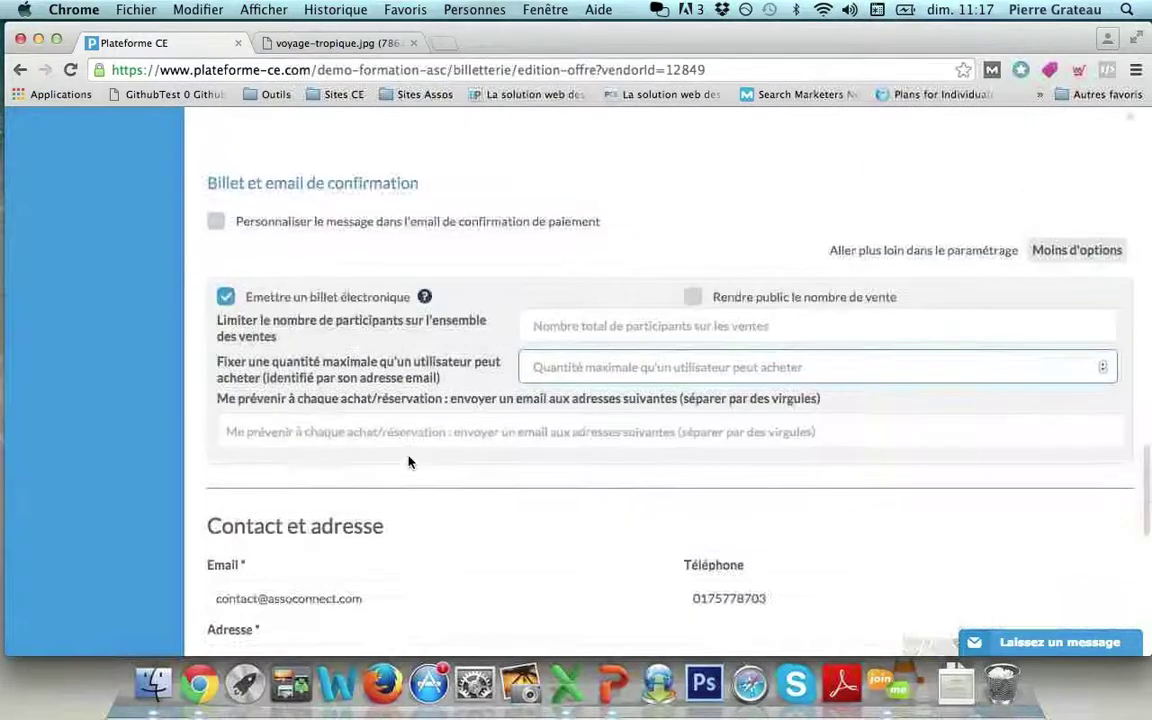
scroll(237, 283, down, 1)
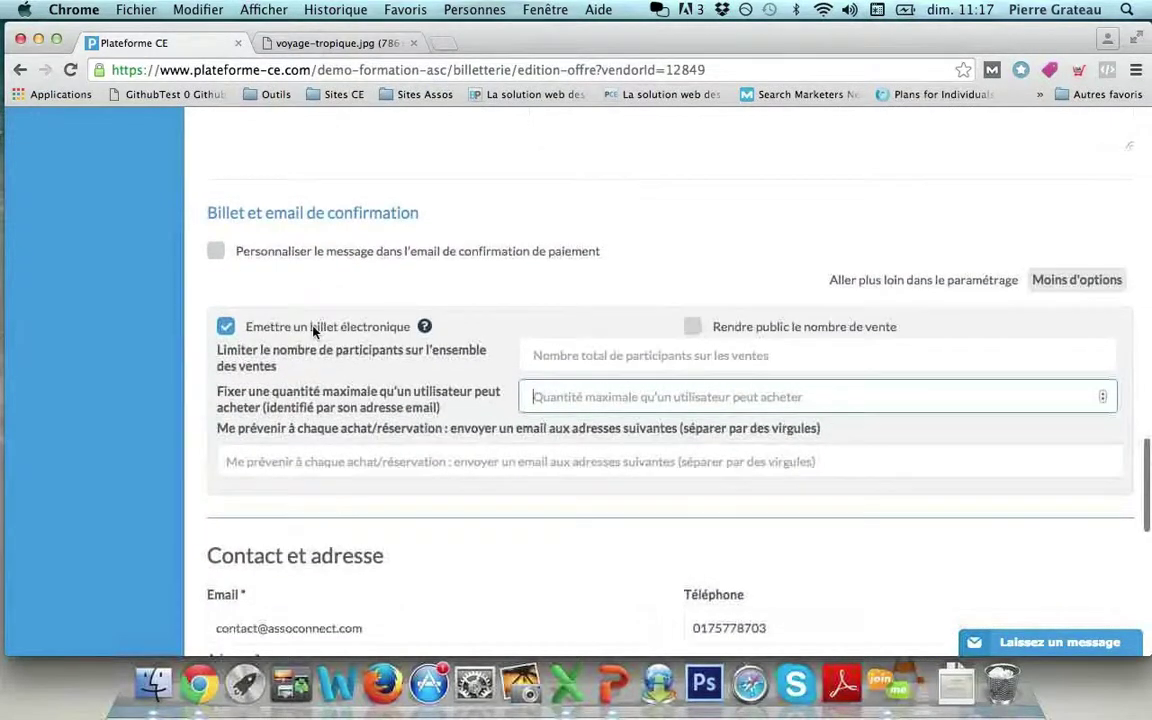
scroll(311, 329, up, 4)
scroll(312, 332, up, 15)
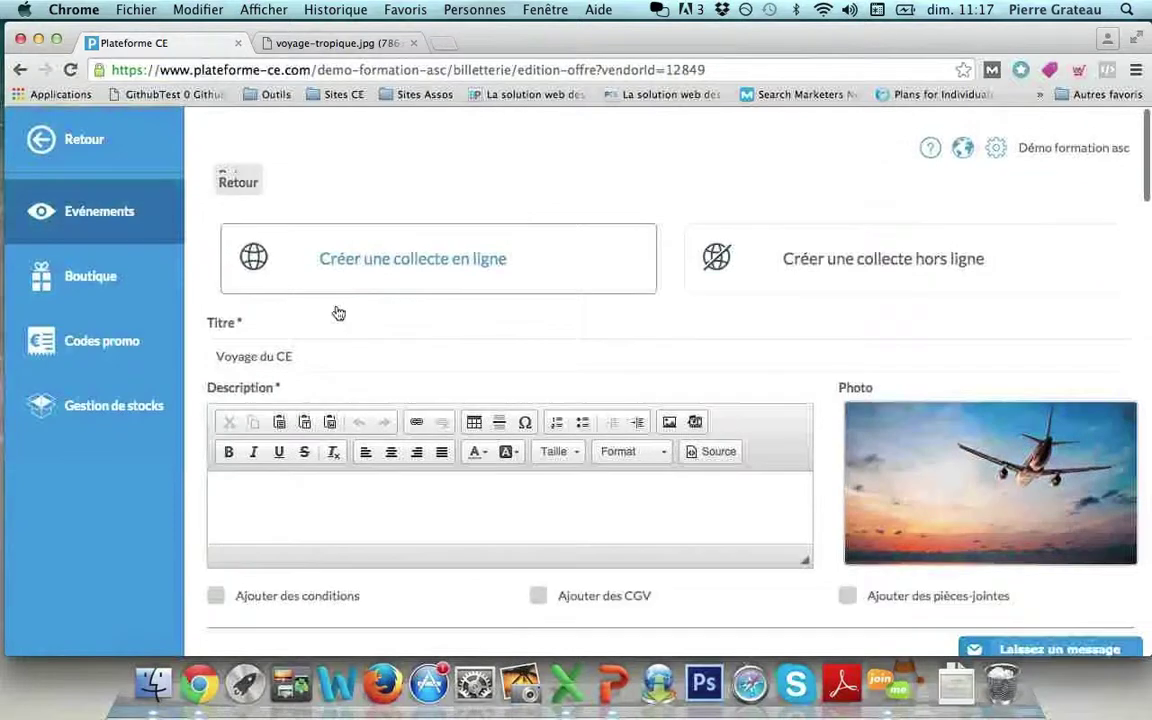
Keep the offline collection, turn off electronic tickets, and enter 'Hotel' as the venue name.
click(762, 265)
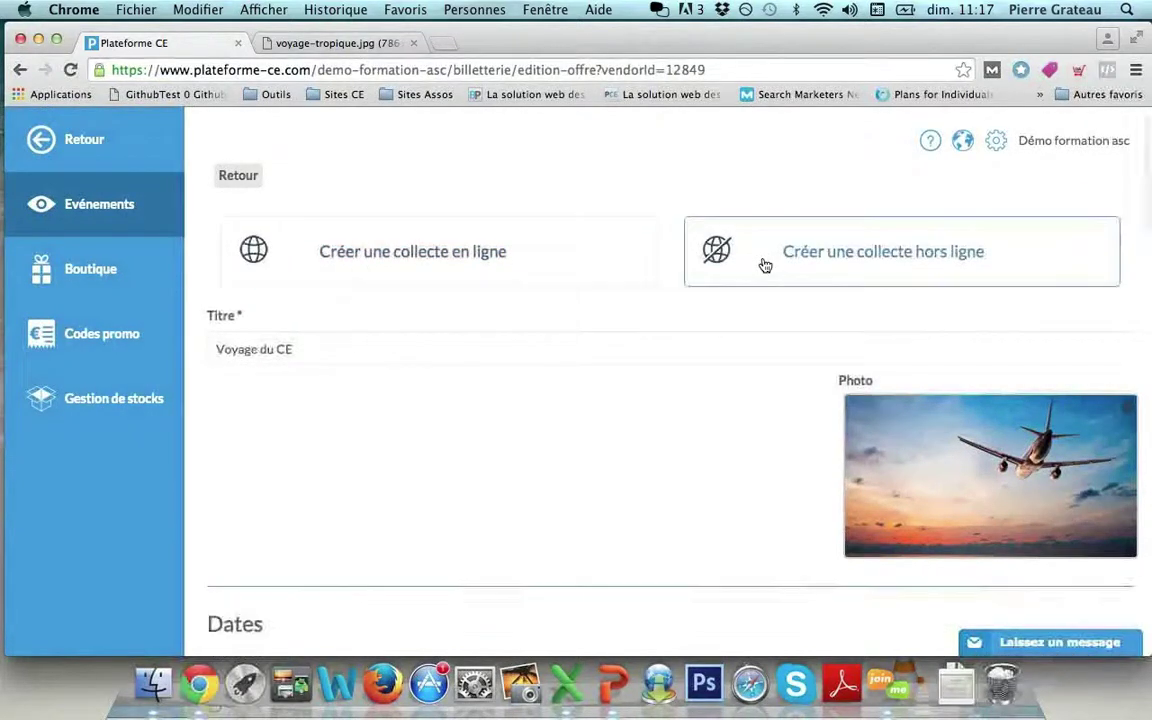
scroll(764, 265, down, 15)
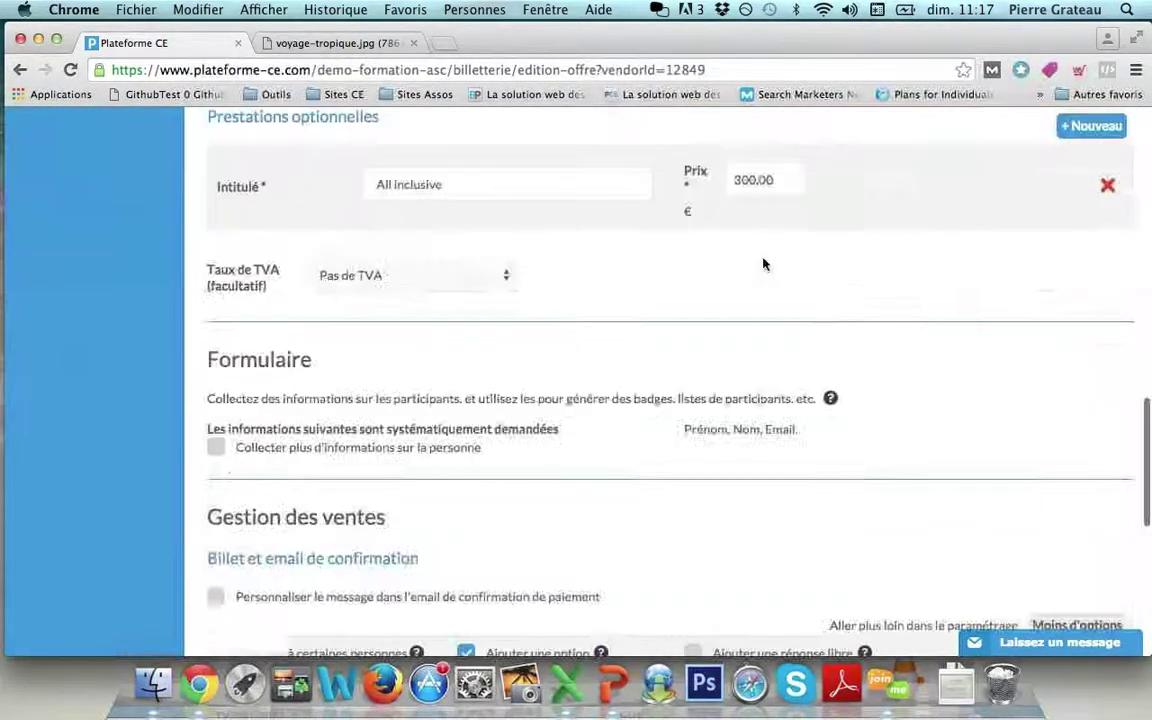
scroll(763, 264, down, 3)
click(225, 290)
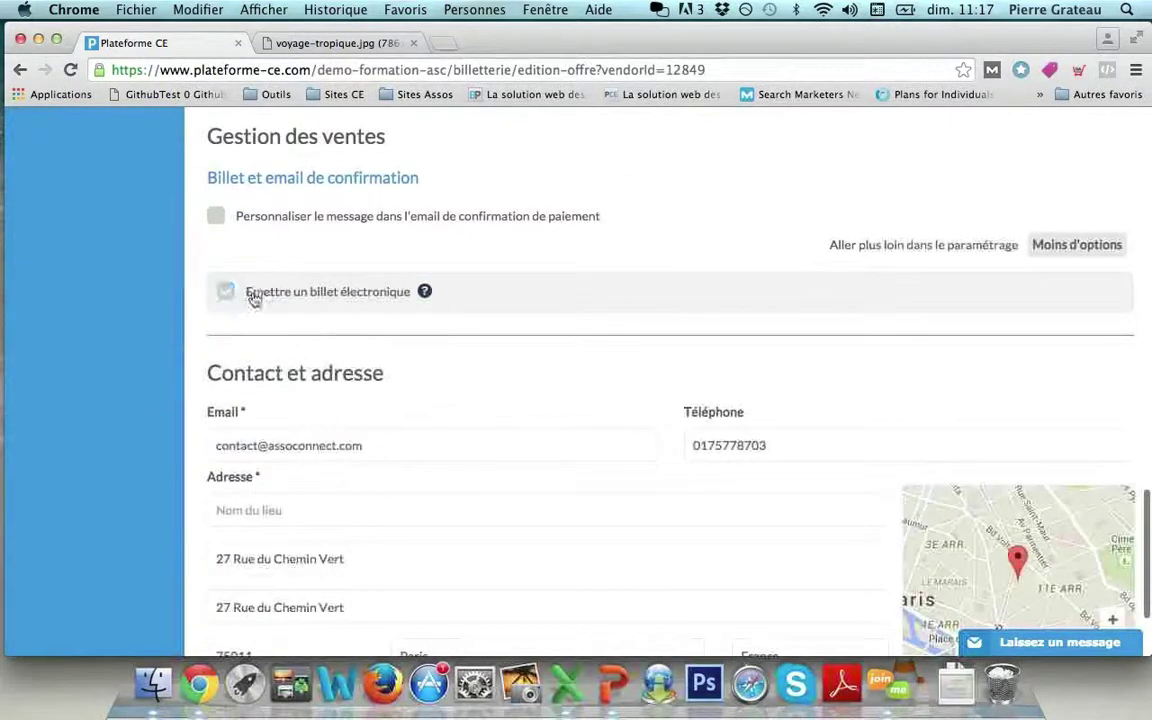
scroll(334, 314, down, 3)
click(332, 306)
click(700, 364)
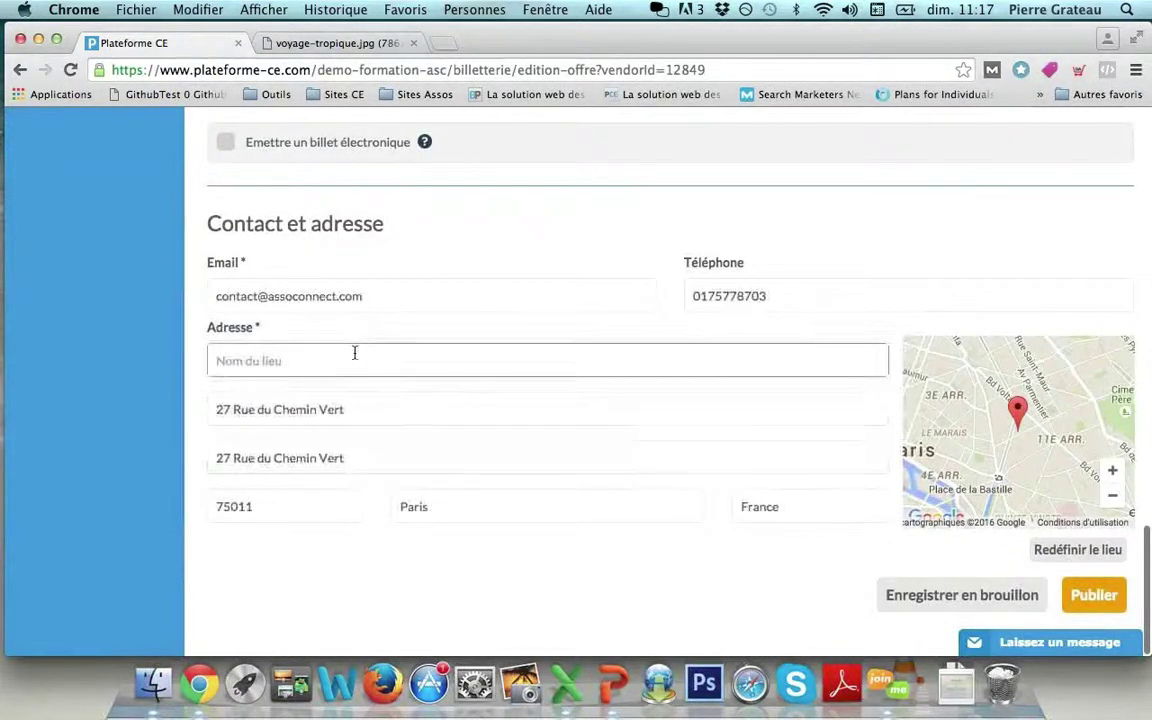
text(Hotel)
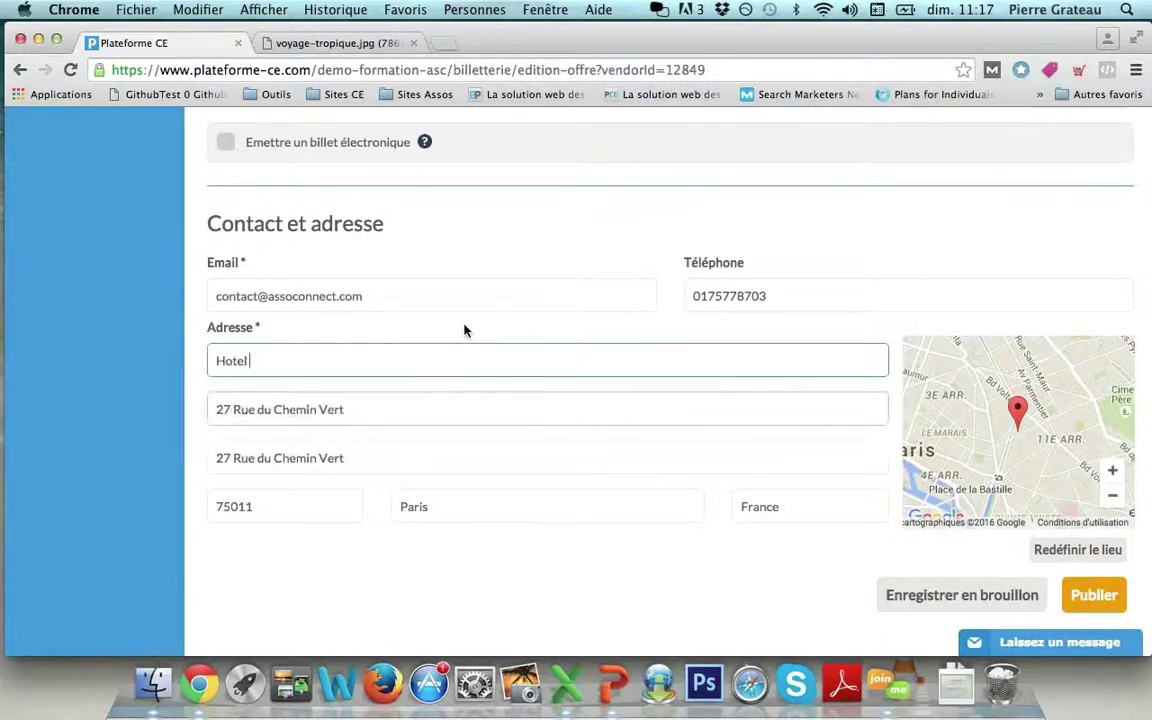
Publish Voyage du CE, glance at the slides, then return to its empty registrants list.
click(1094, 596)
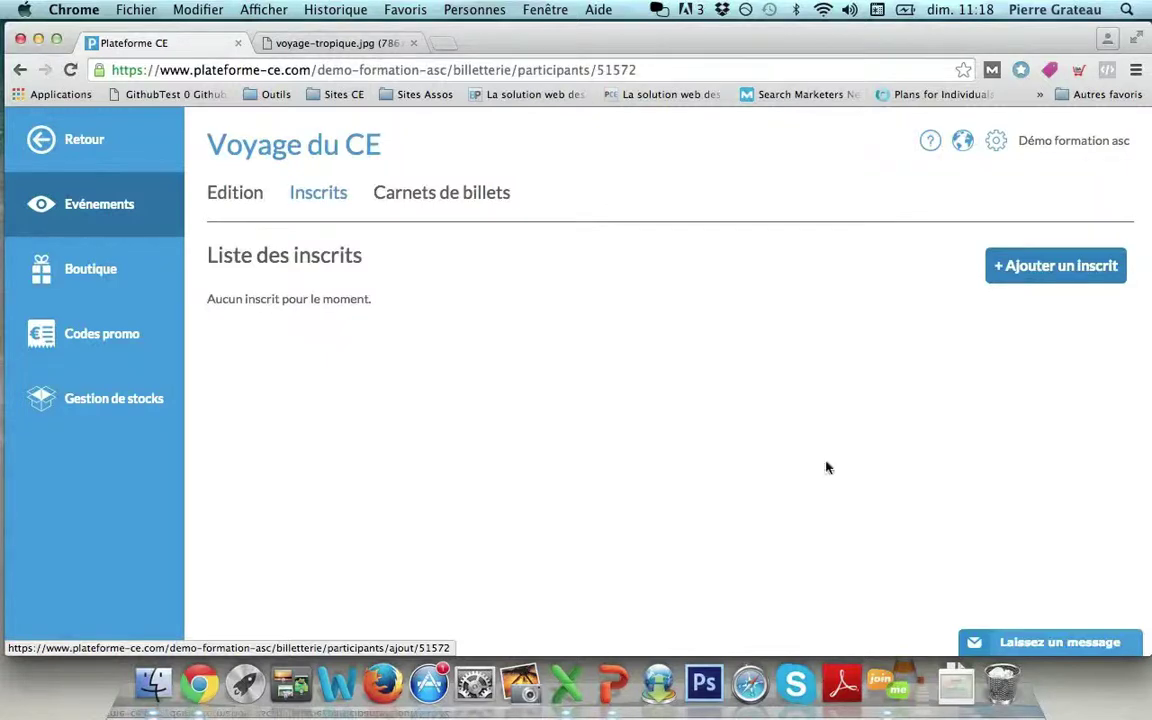
click(605, 684)
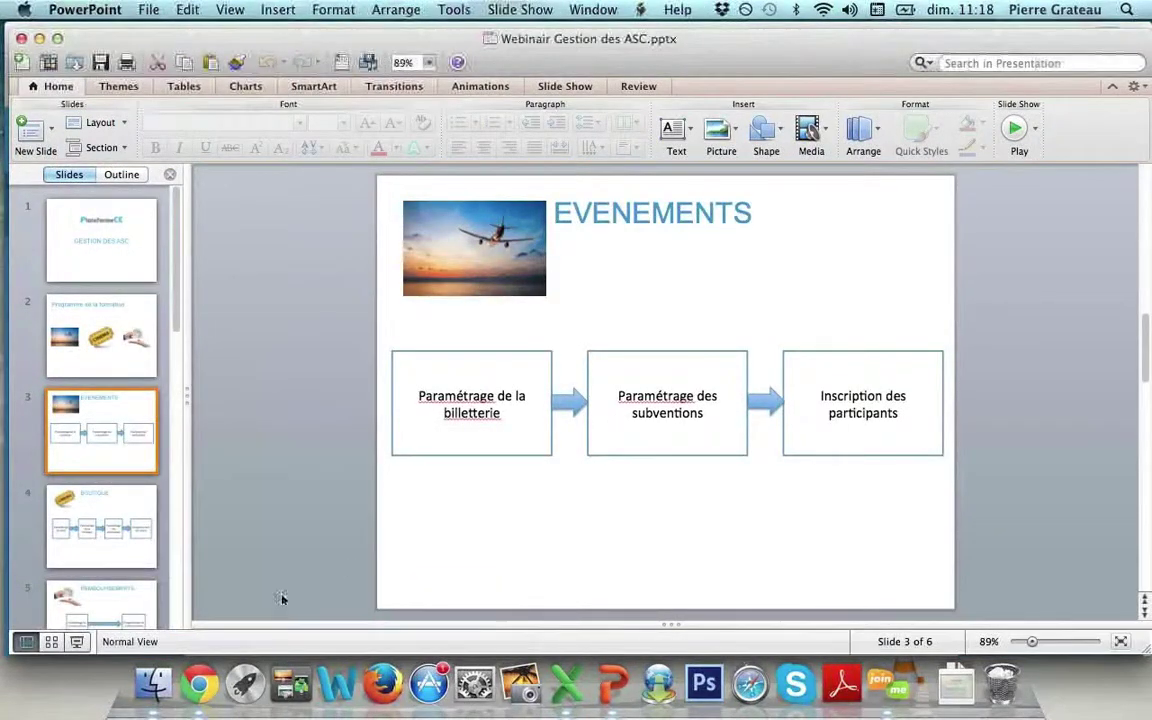
click(199, 684)
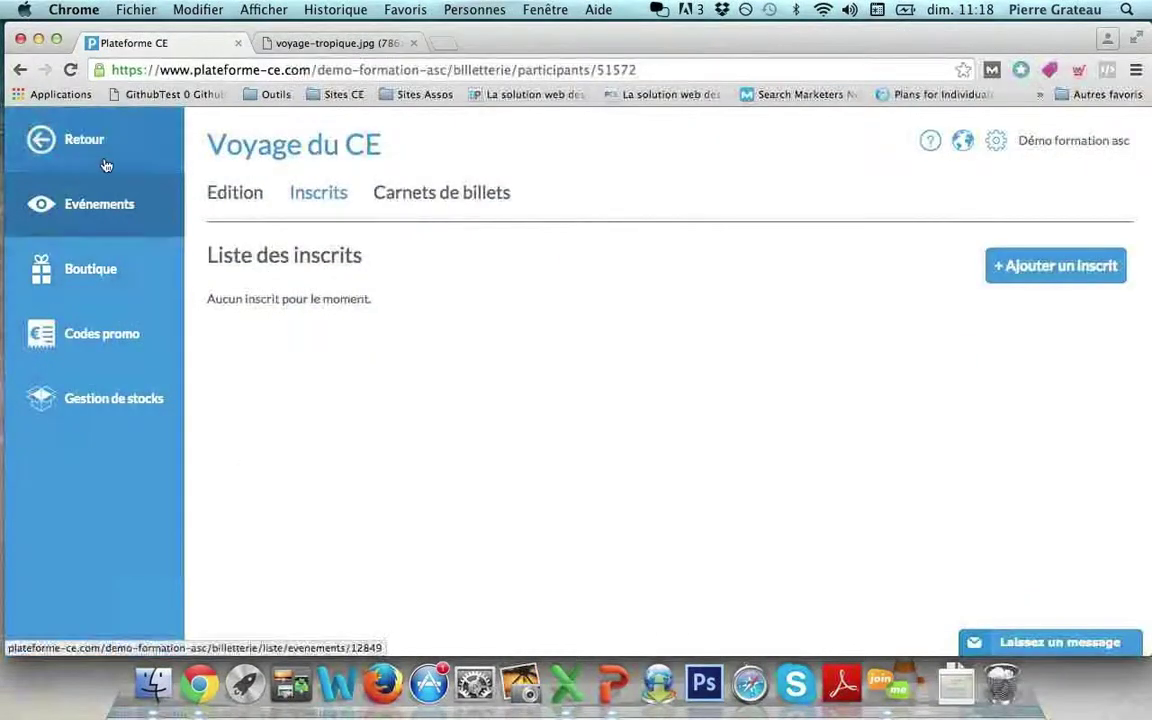
From the Subventions section, create a new subsidy titled 'Voyage CE'.
click(100, 155)
click(100, 470)
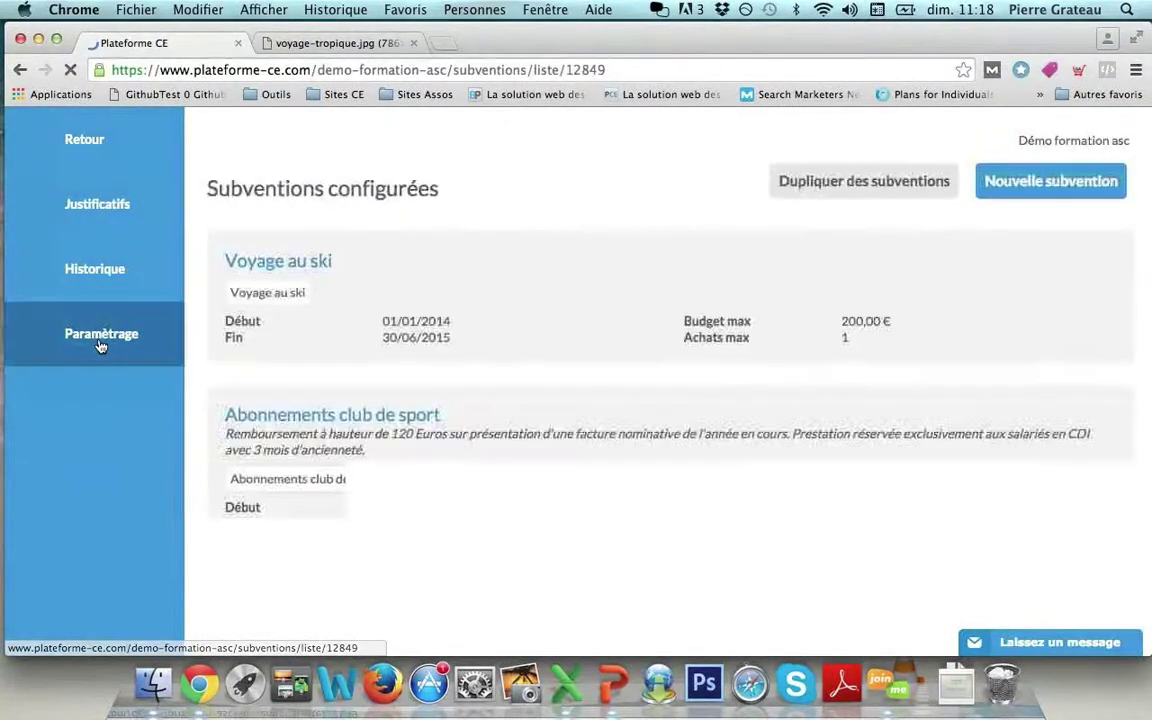
click(1021, 197)
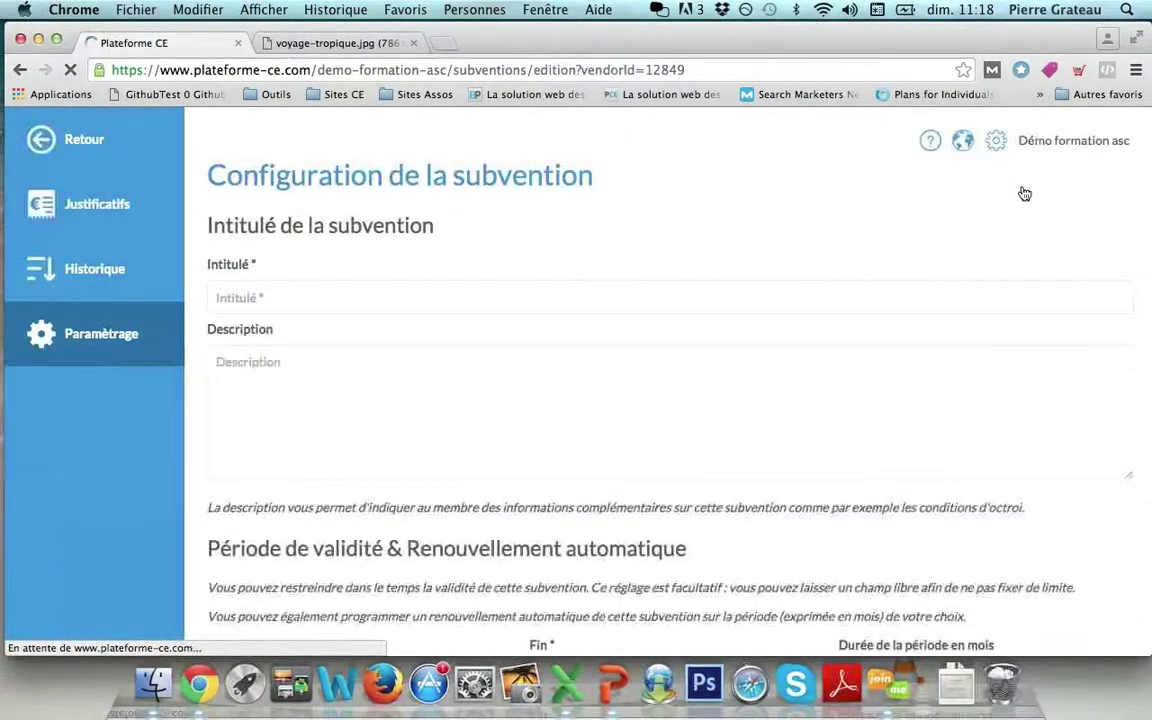
click(474, 301)
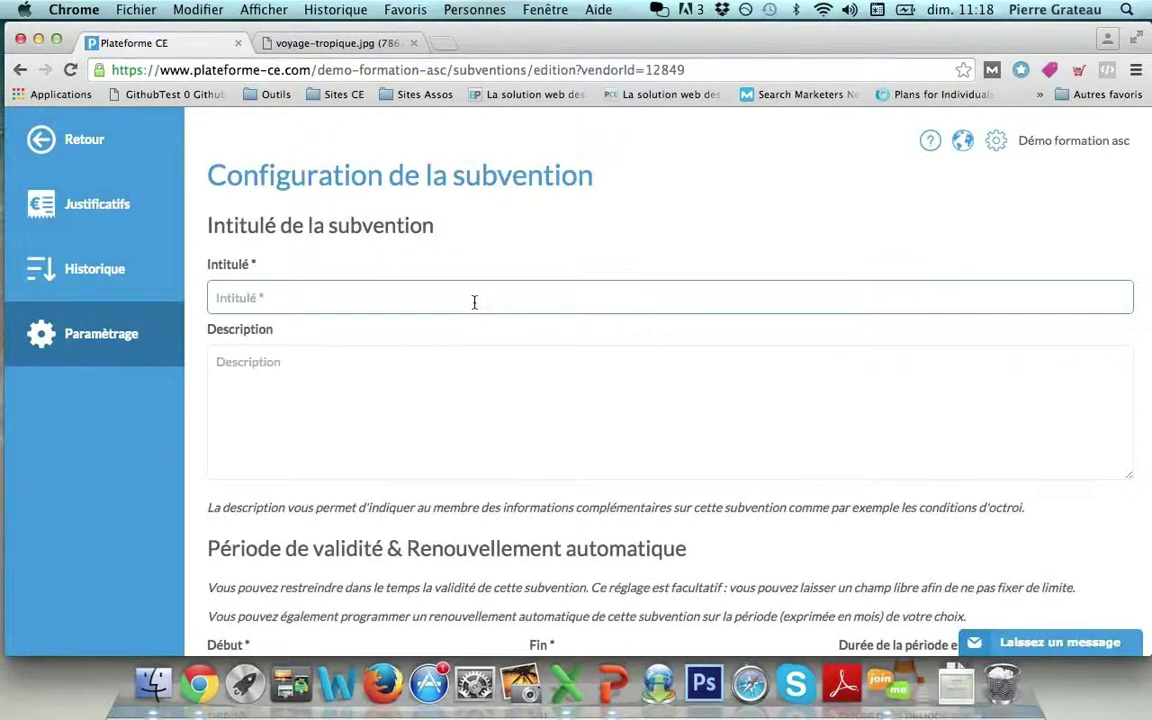
text(Voyage CE)
scroll(567, 248, down, 3)
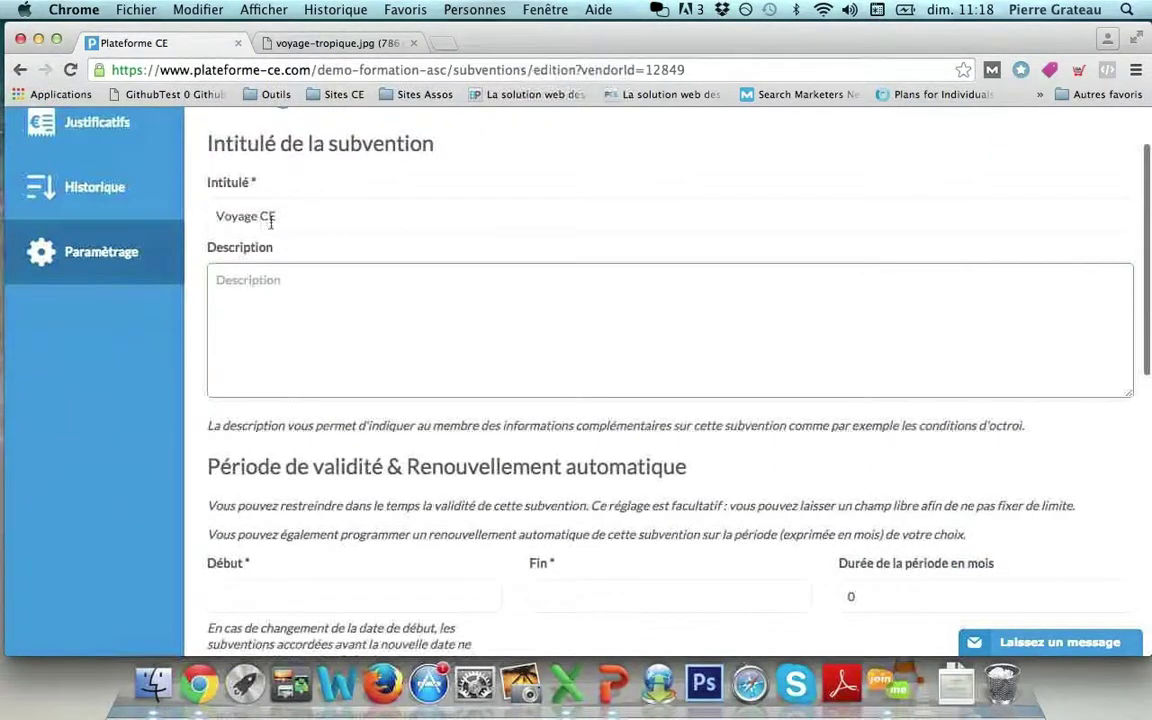
scroll(284, 412, down, 4)
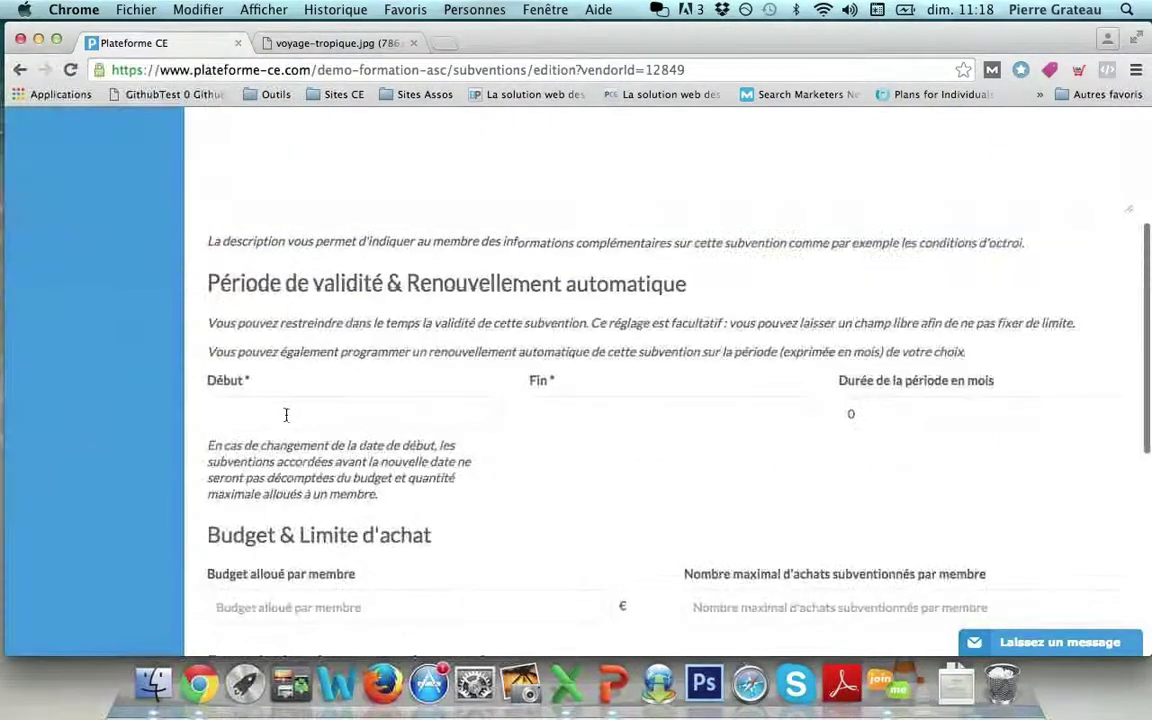
Set the subsidy's validity period from 01/02/2016 to 30/06/2016.
click(286, 415)
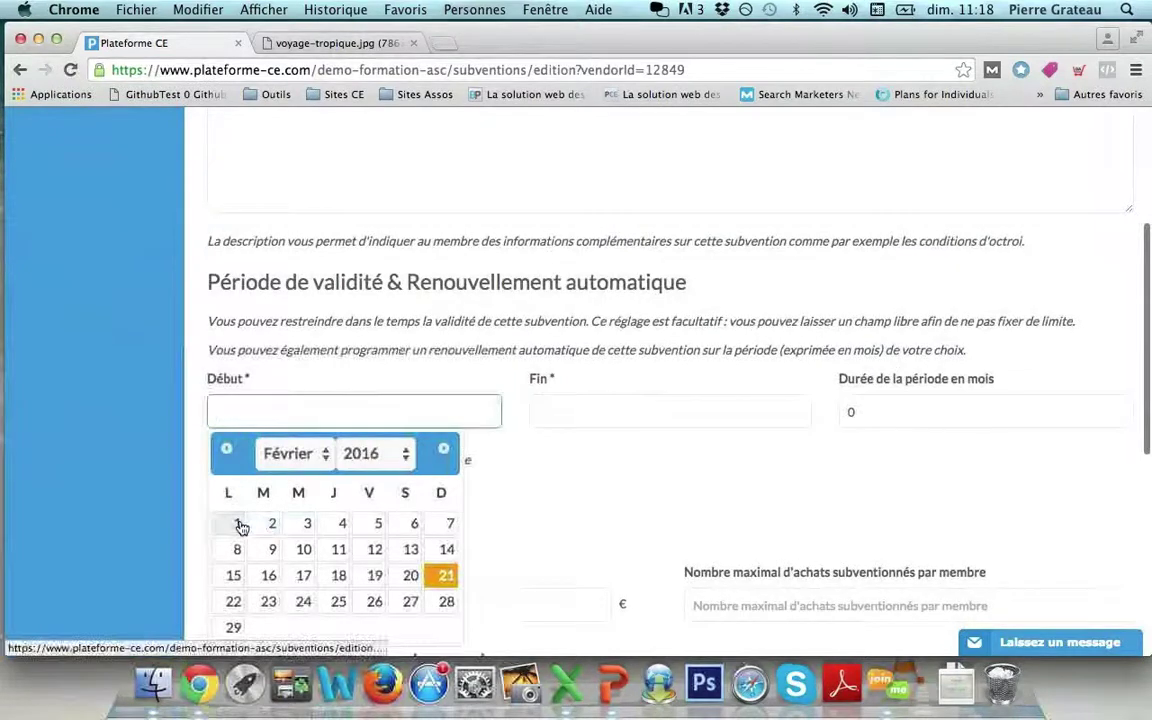
click(239, 524)
click(607, 404)
click(605, 453)
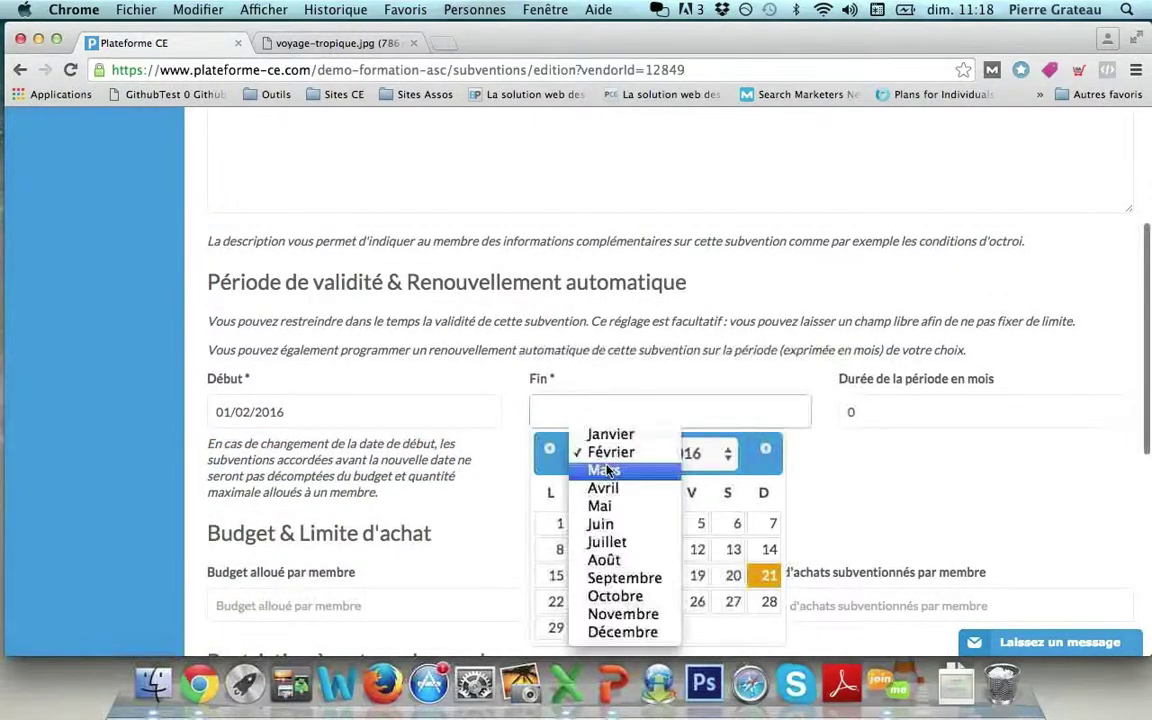
click(600, 524)
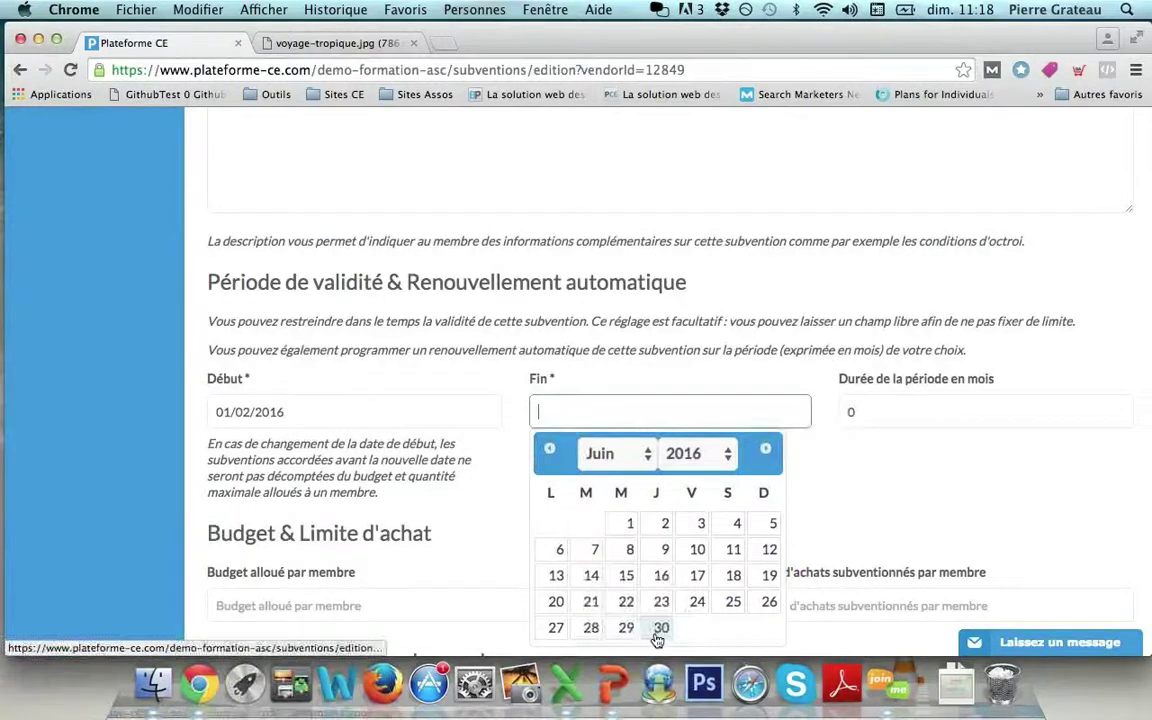
click(663, 626)
scroll(594, 506, down, 4)
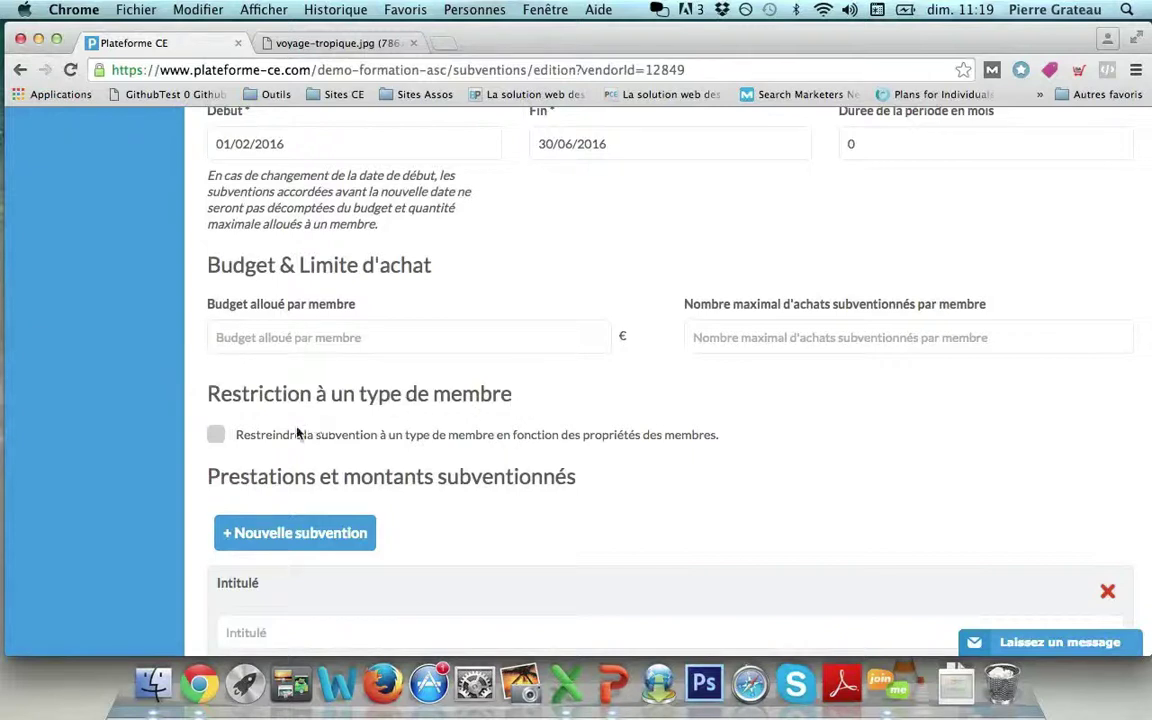
Turn on conditional restriction requiring only one condition, and add a condition row.
click(216, 437)
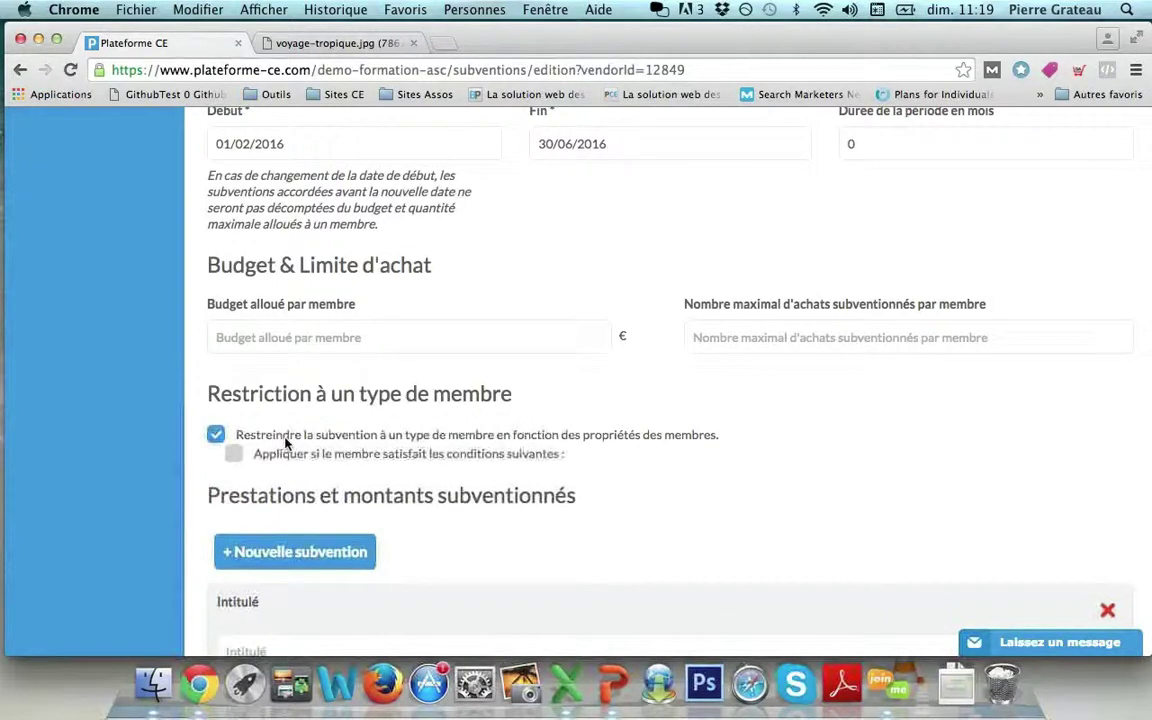
click(239, 458)
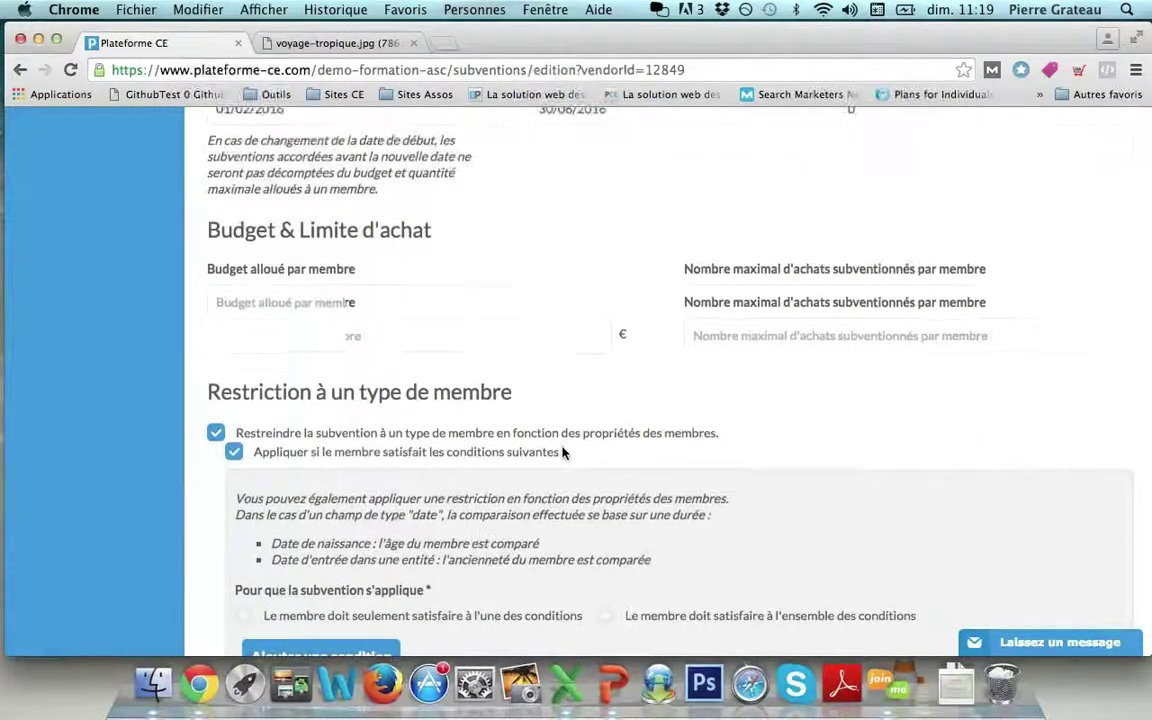
scroll(563, 453, down, 3)
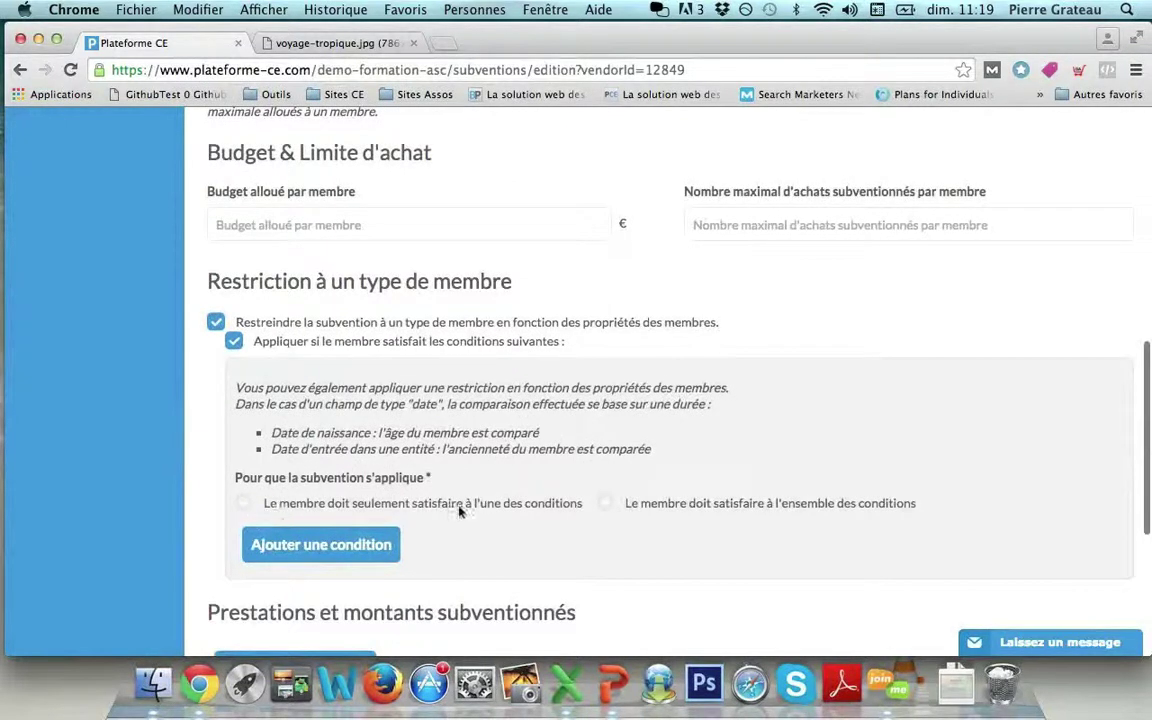
click(245, 503)
click(268, 545)
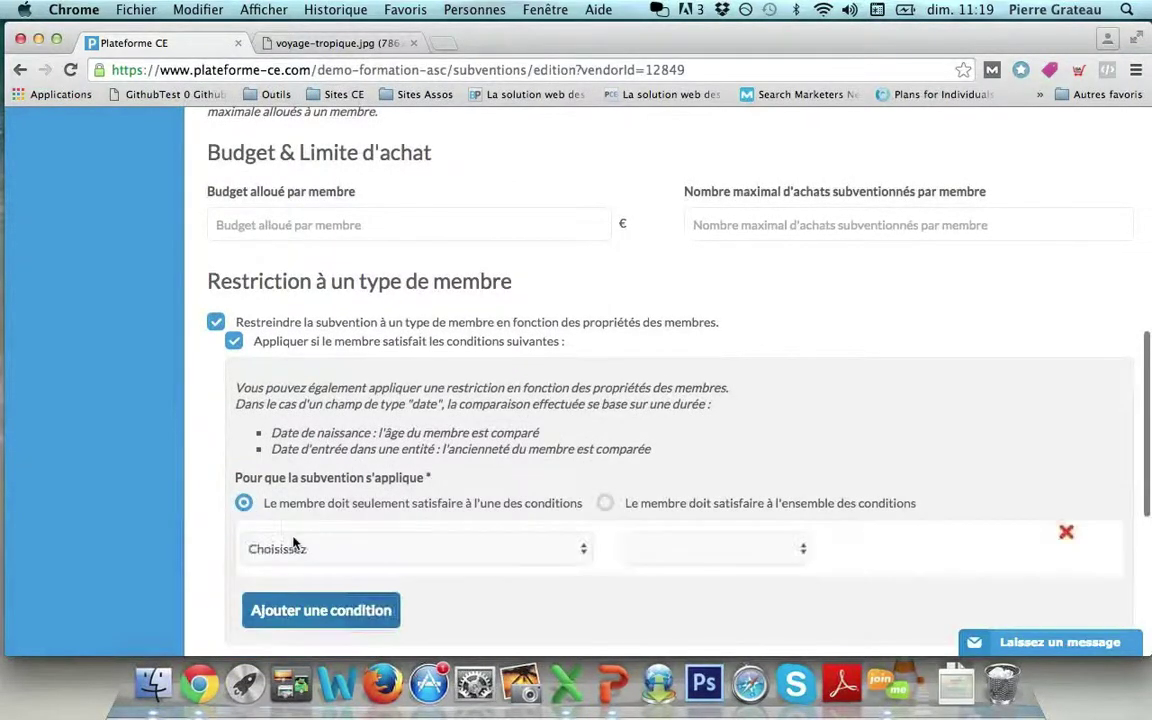
scroll(365, 495, down, 2)
Set the condition to Tranche Quotient Familial equals 1.
click(362, 487)
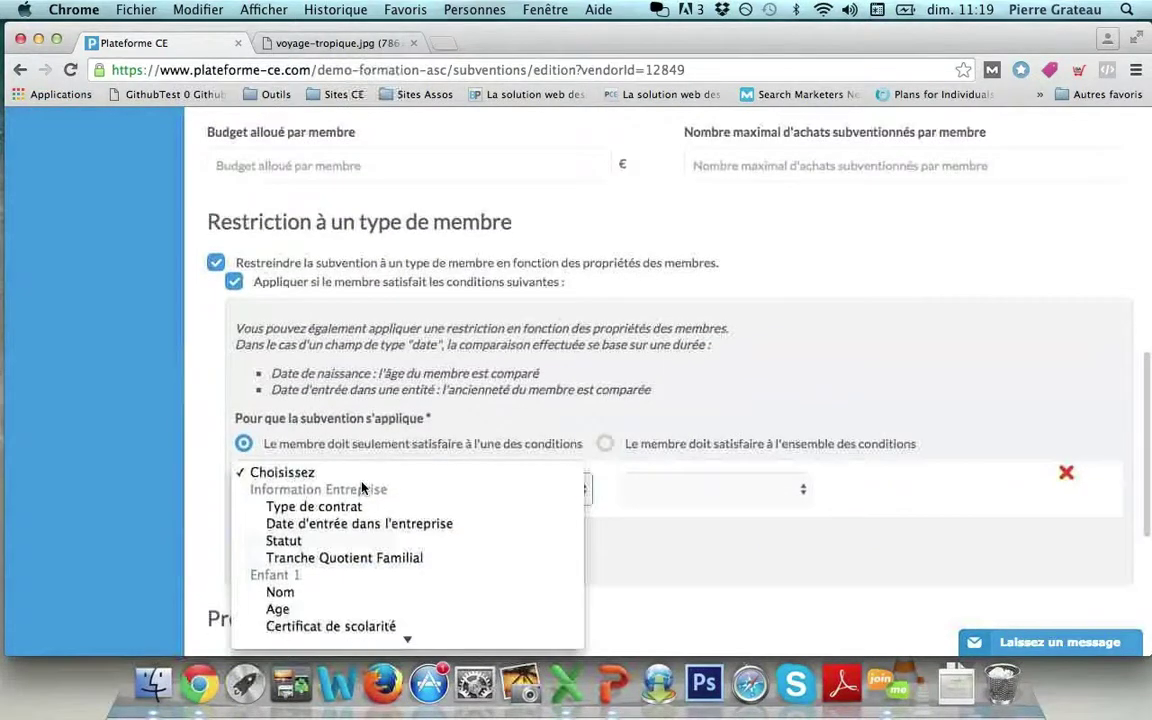
click(357, 550)
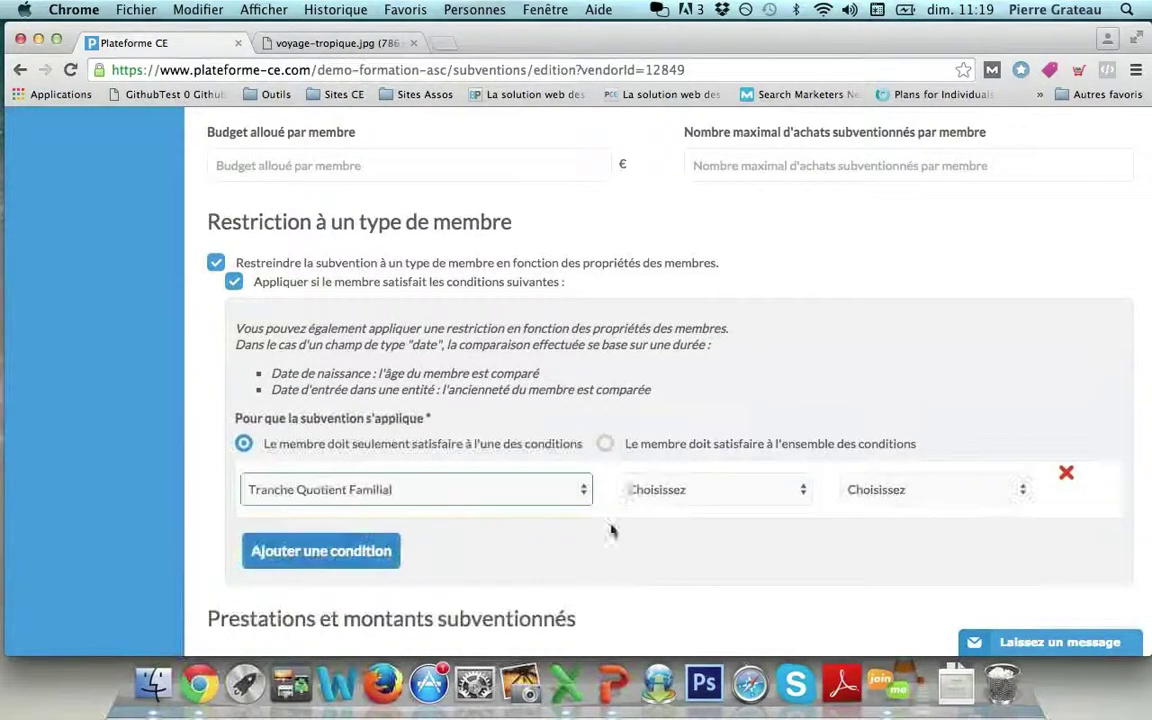
click(677, 489)
click(677, 524)
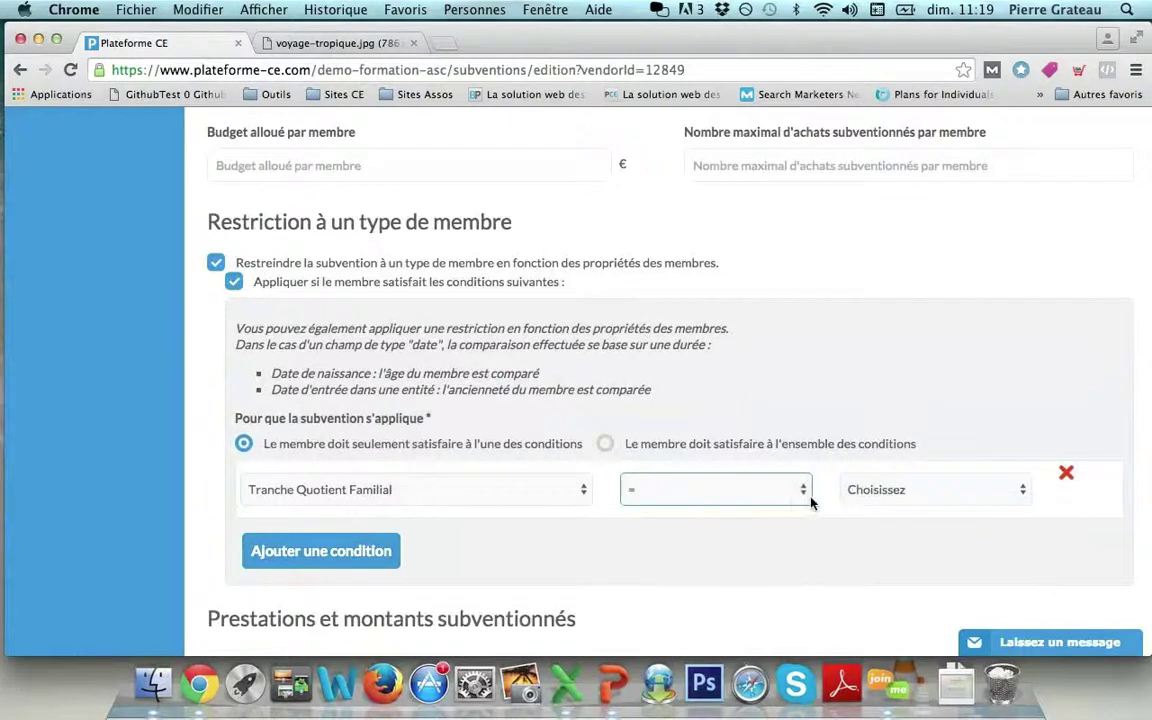
click(885, 500)
click(886, 507)
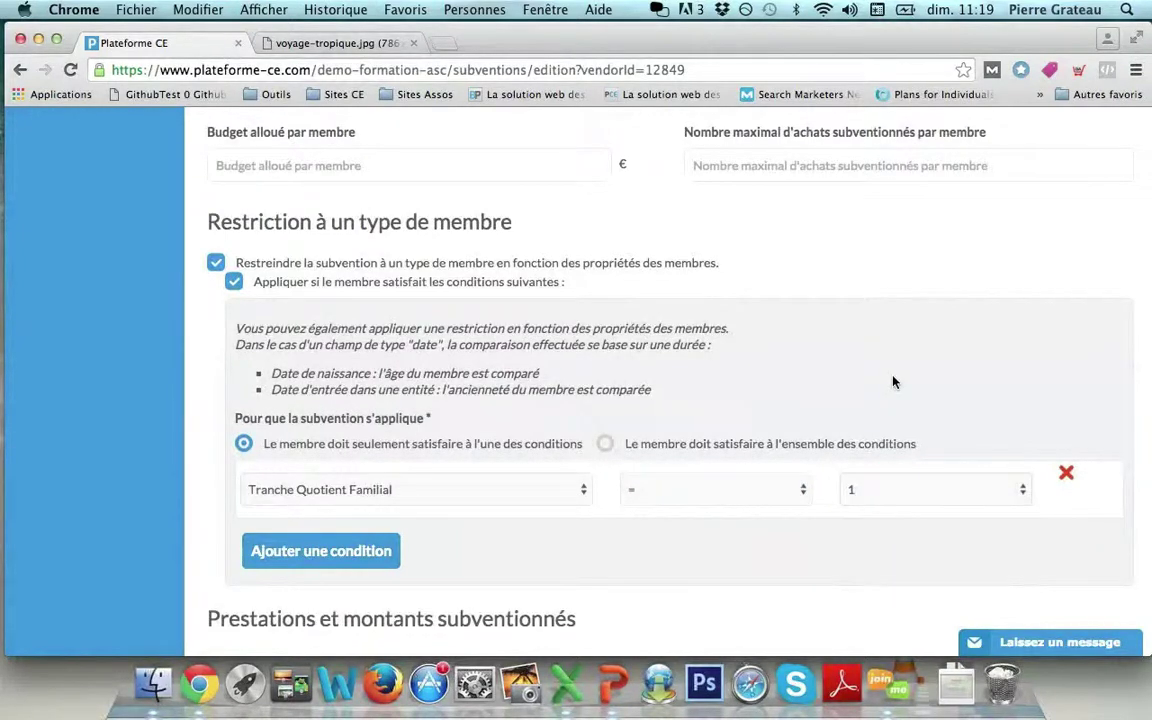
scroll(892, 311, down, 2)
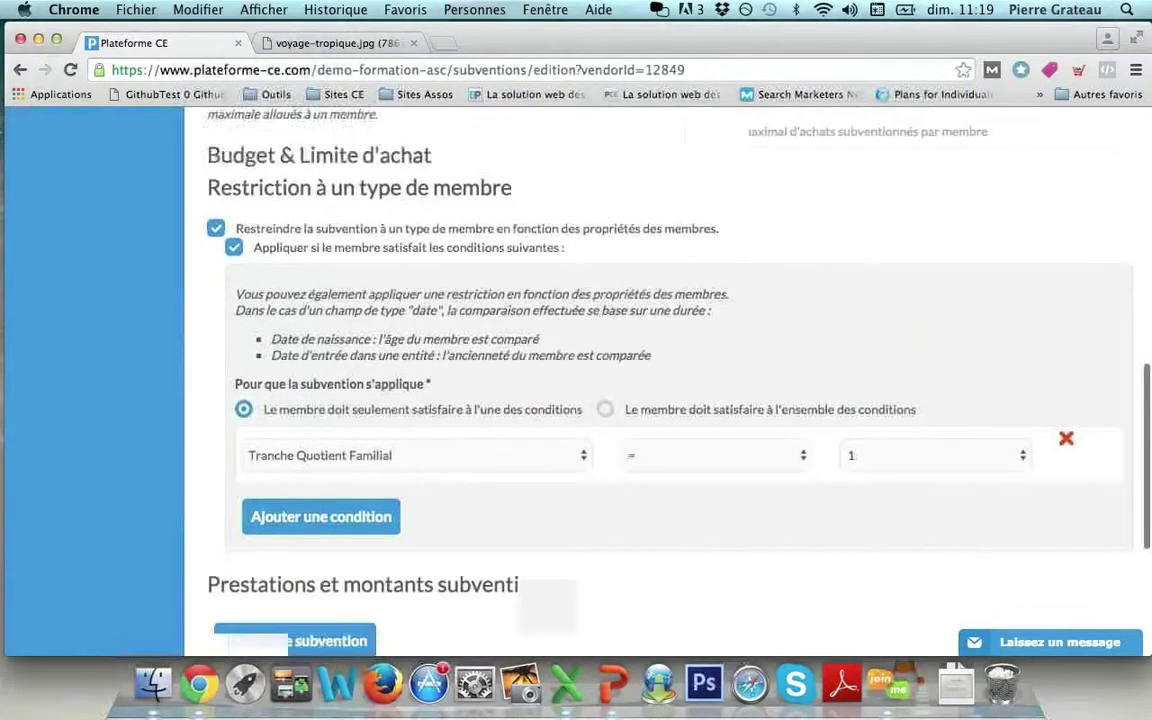
scroll(369, 291, up, 10)
Append ' - QF1' so the subsidy title reads 'Voyage CE - QF1'.
click(369, 291)
text(- QF1)
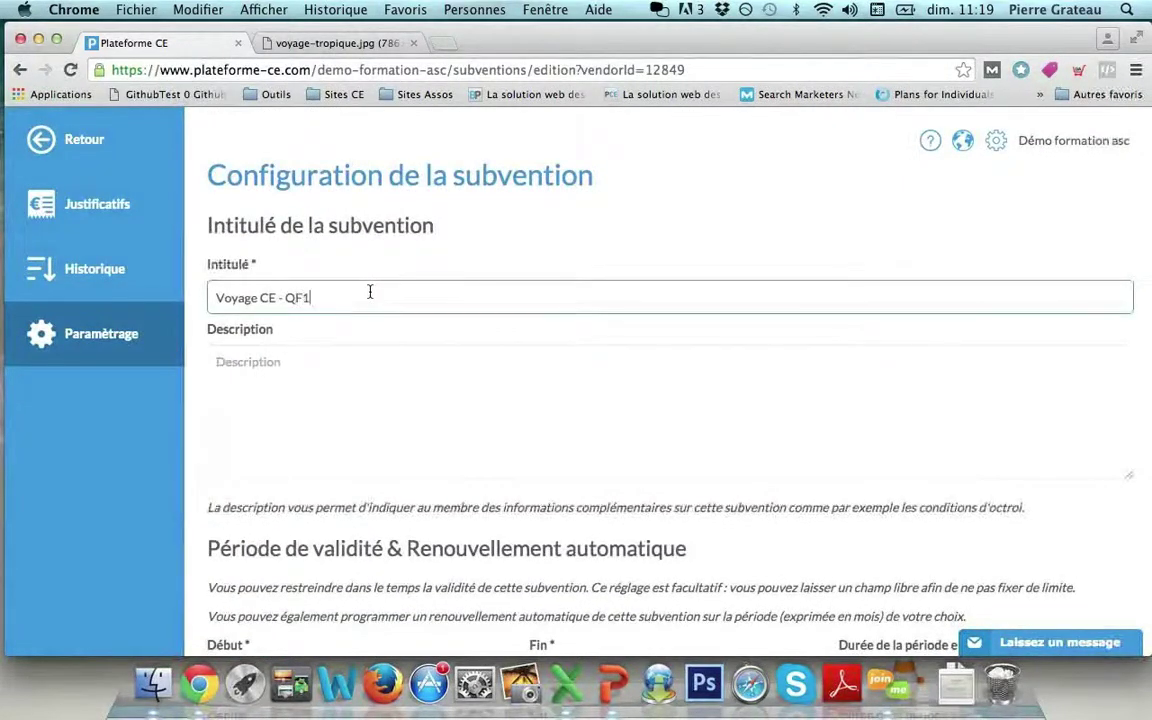
click(458, 258)
scroll(458, 256, down, 3)
scroll(458, 256, down, 5)
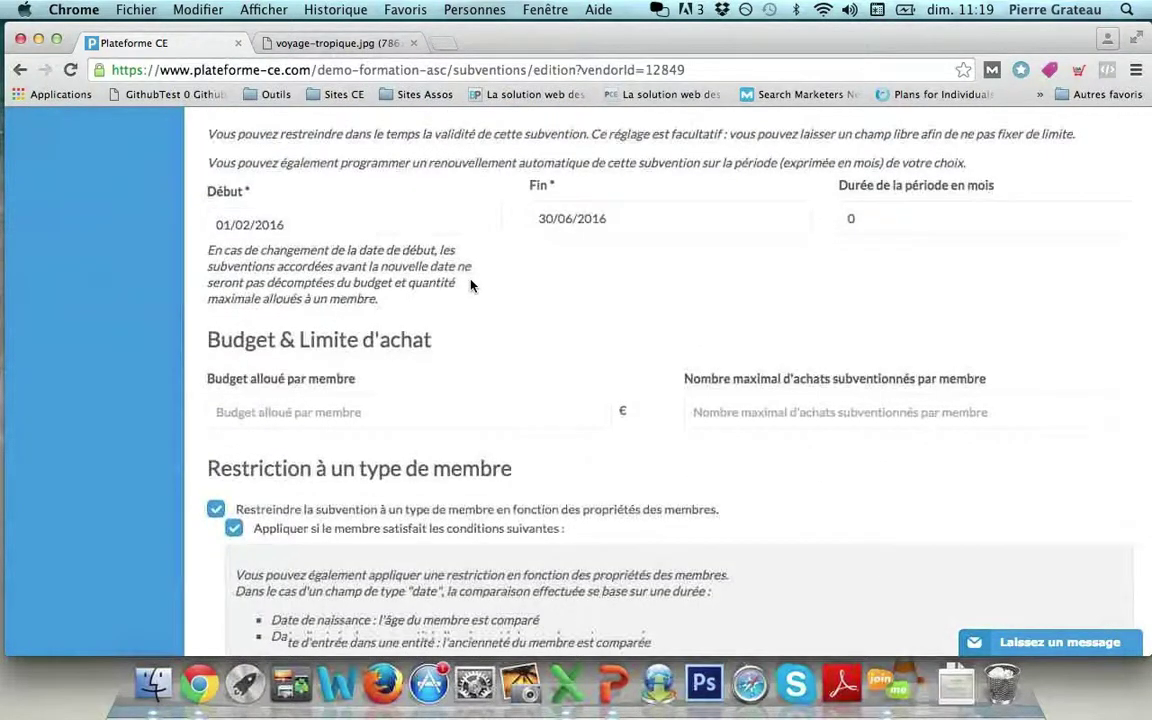
scroll(470, 286, down, 7)
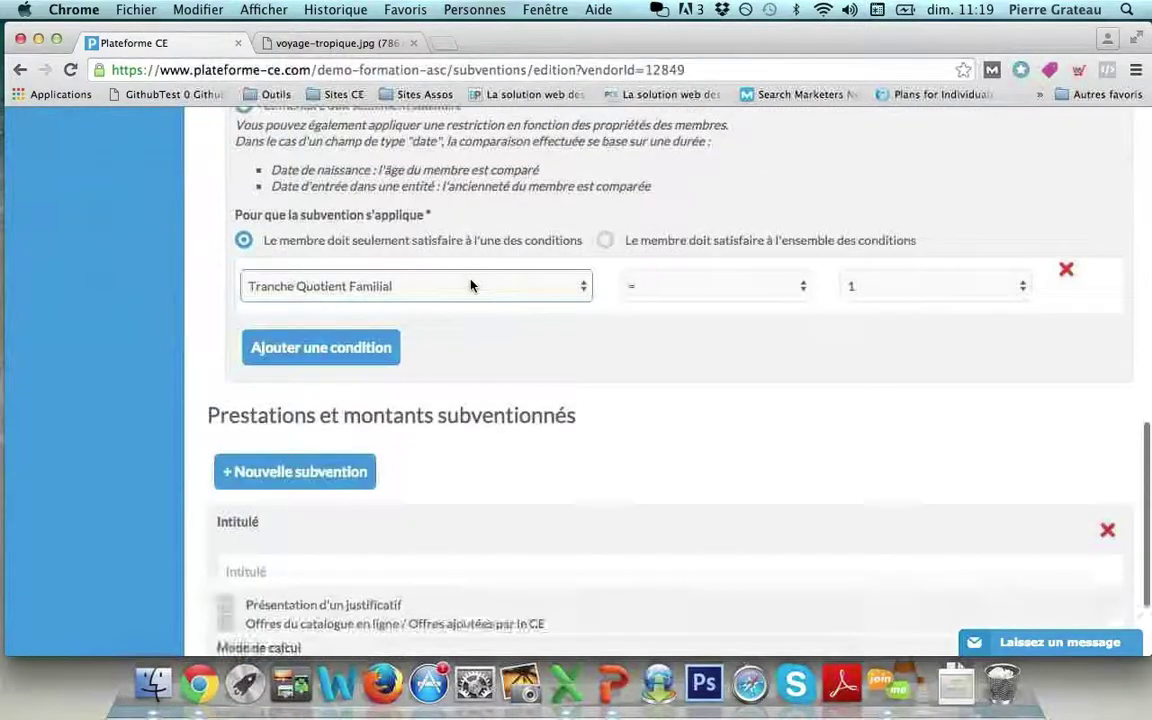
scroll(470, 286, down, 3)
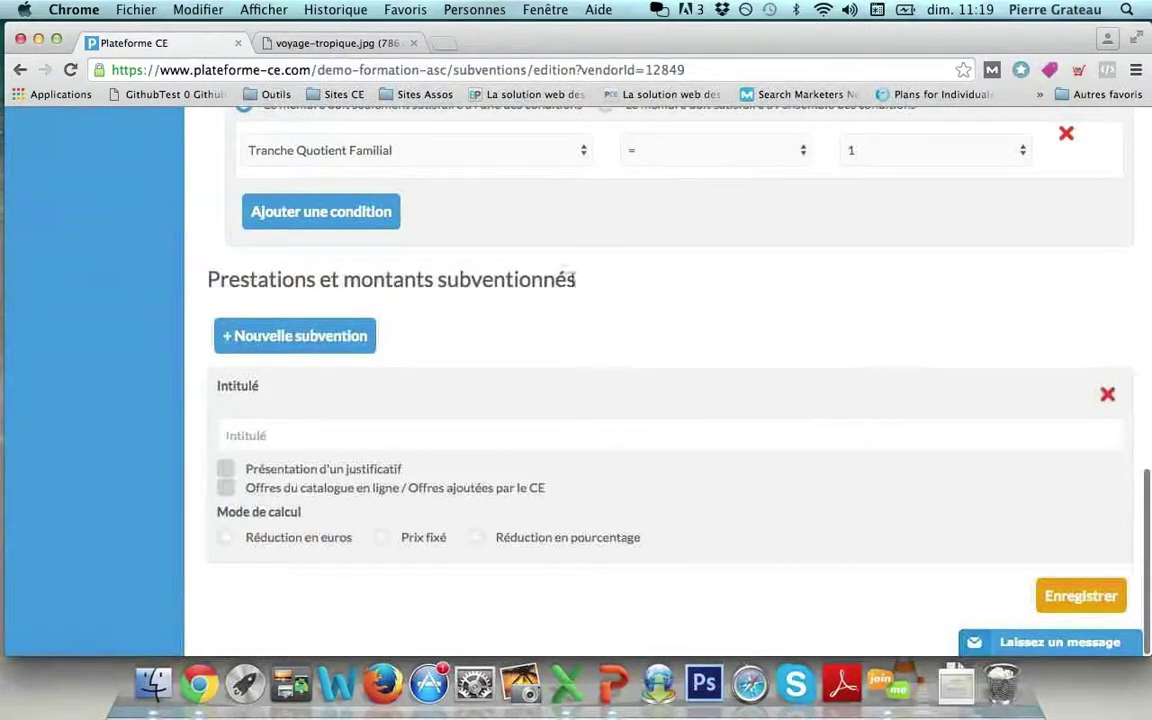
Title the service line 'Subvention adulte' and tick online catalogue / CE-added offers.
click(362, 429)
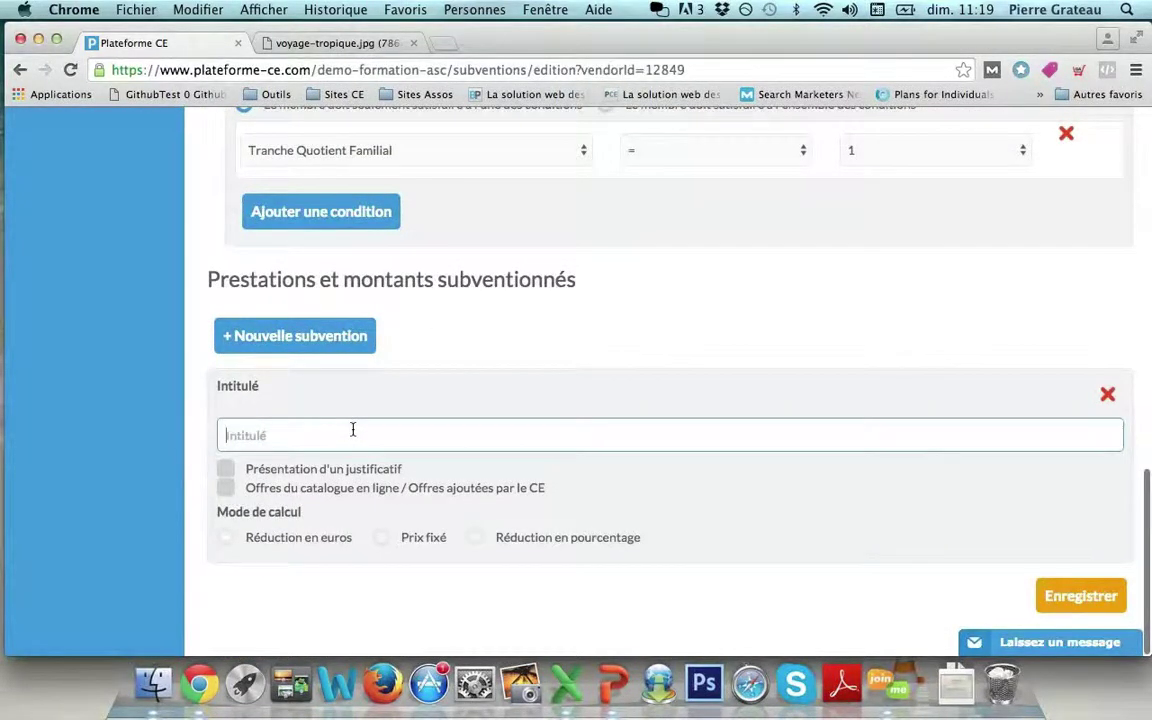
text(Subvention ad)
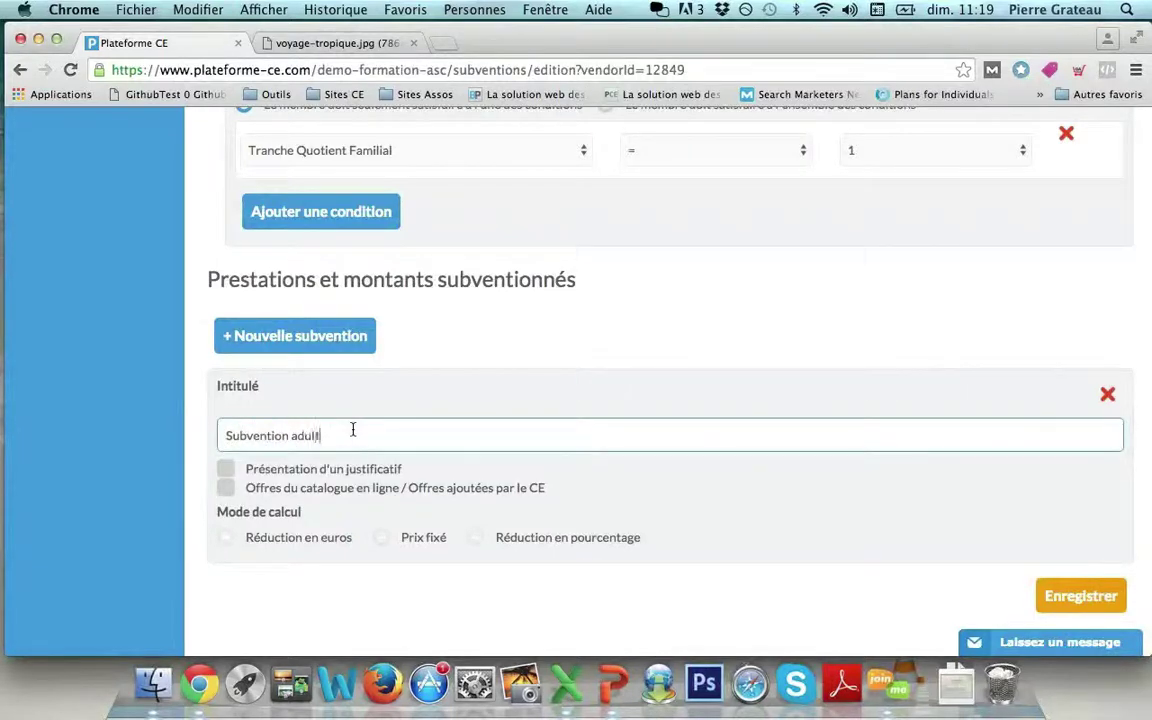
text(ulte)
click(273, 492)
click(253, 474)
drag(249, 475, 405, 468)
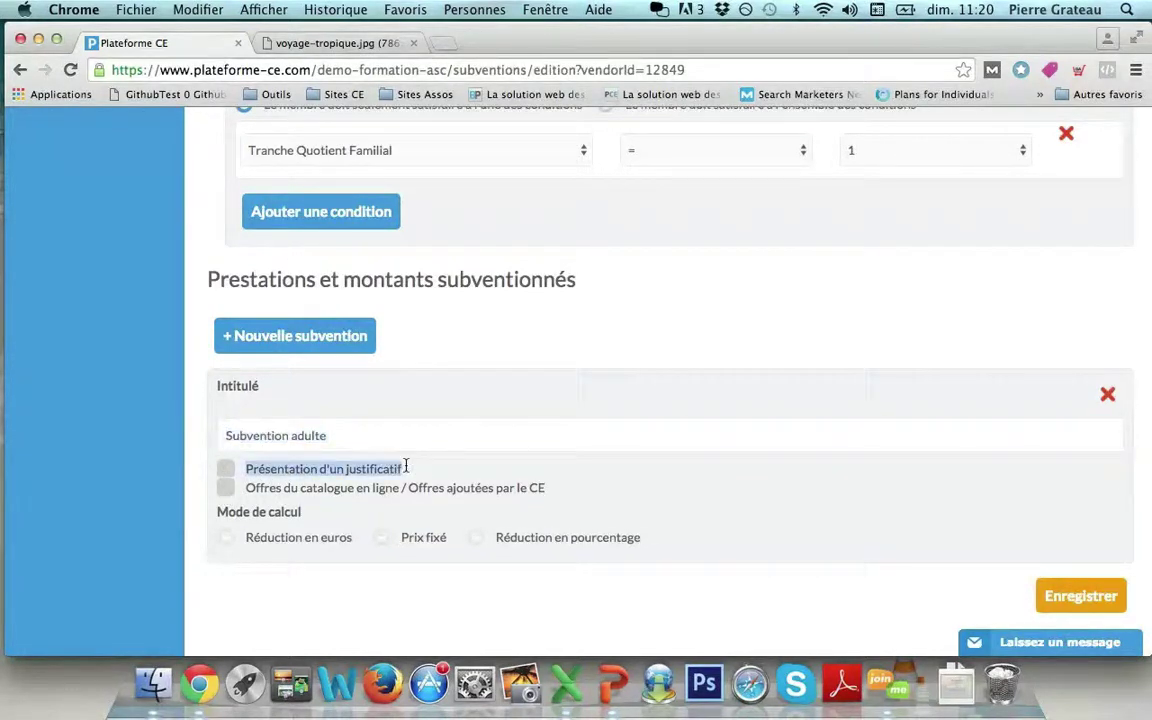
click(406, 467)
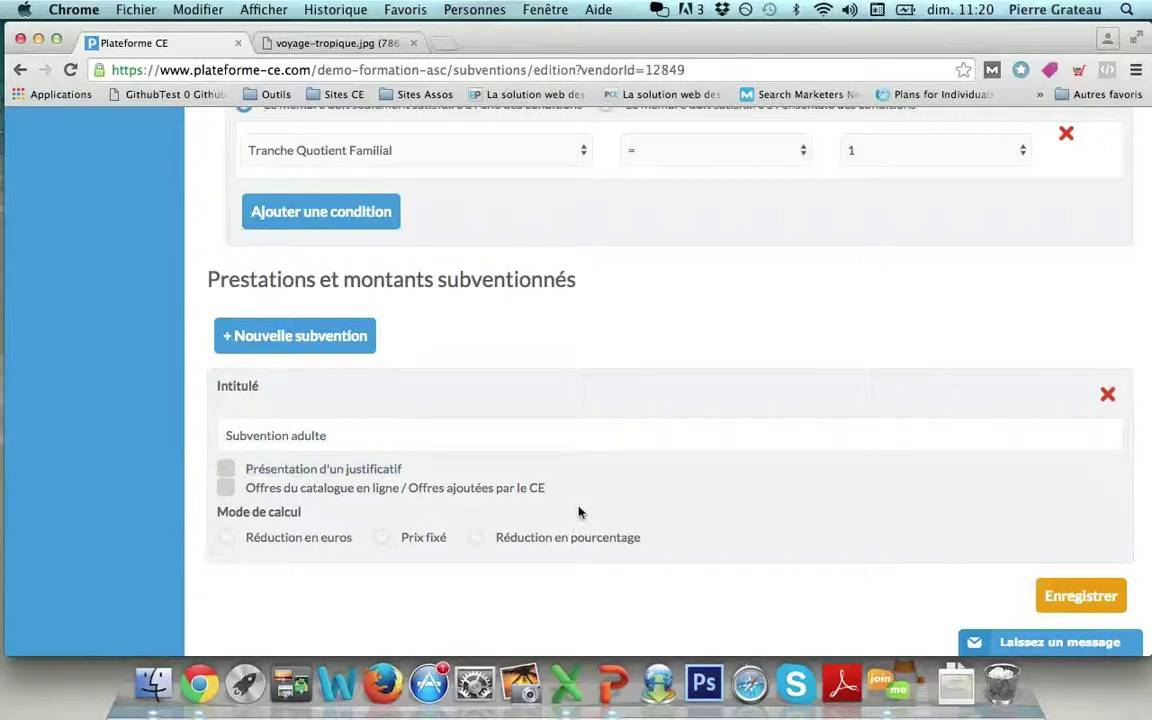
drag(547, 494, 414, 493)
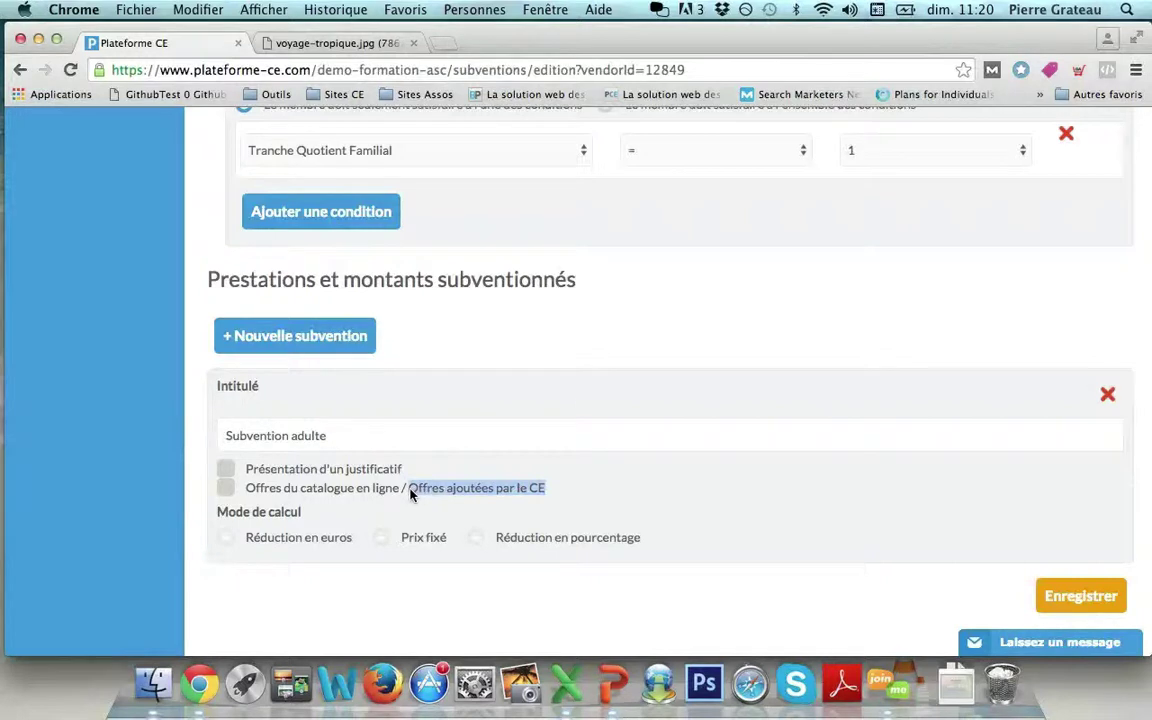
click(226, 488)
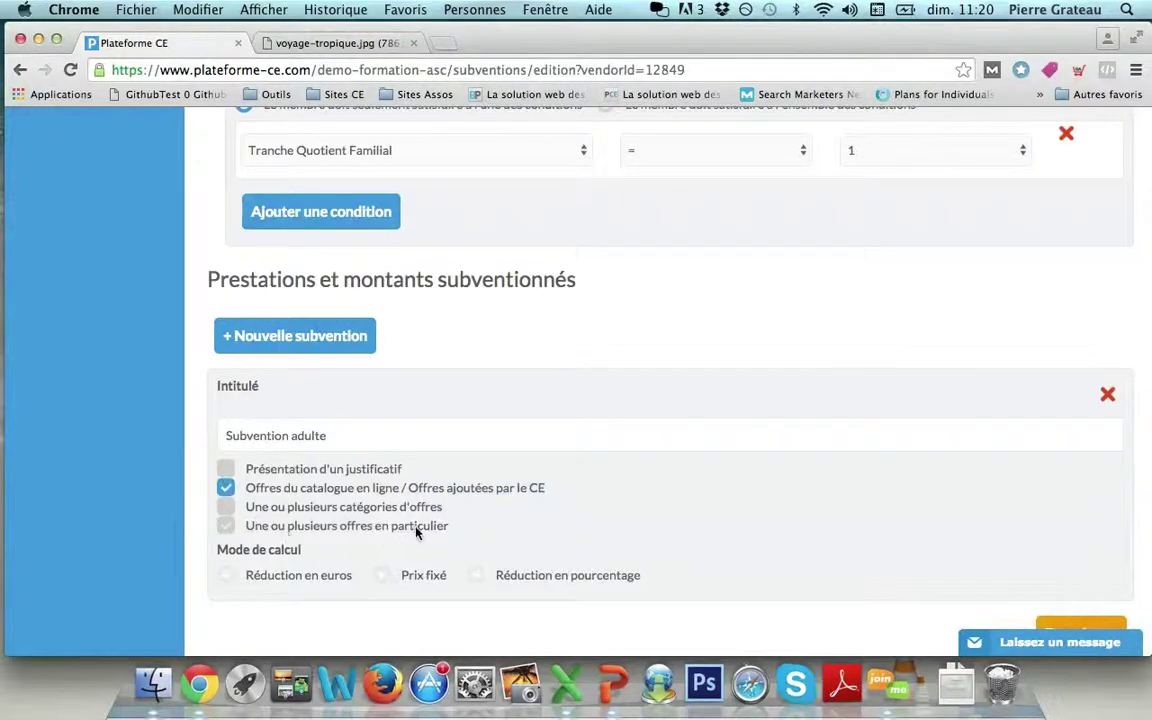
Target particular offers and add the 'Voyage du CE' offer found by searching 'voyage'.
click(226, 526)
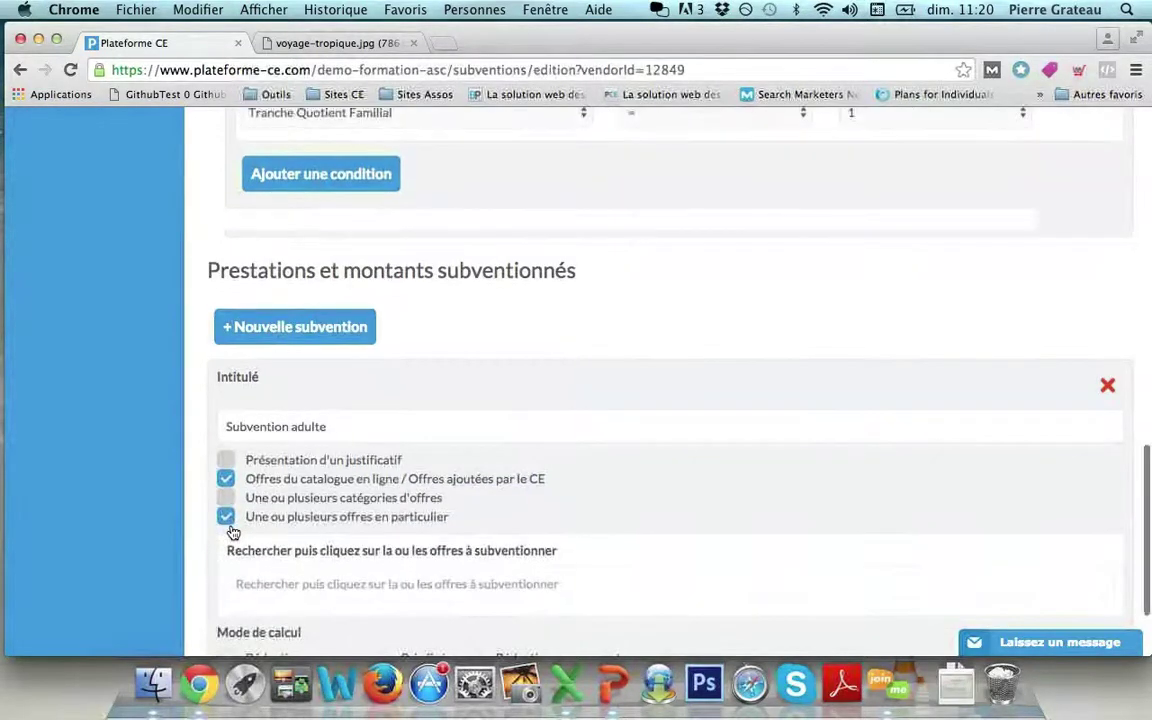
scroll(275, 497, down, 2)
click(275, 497)
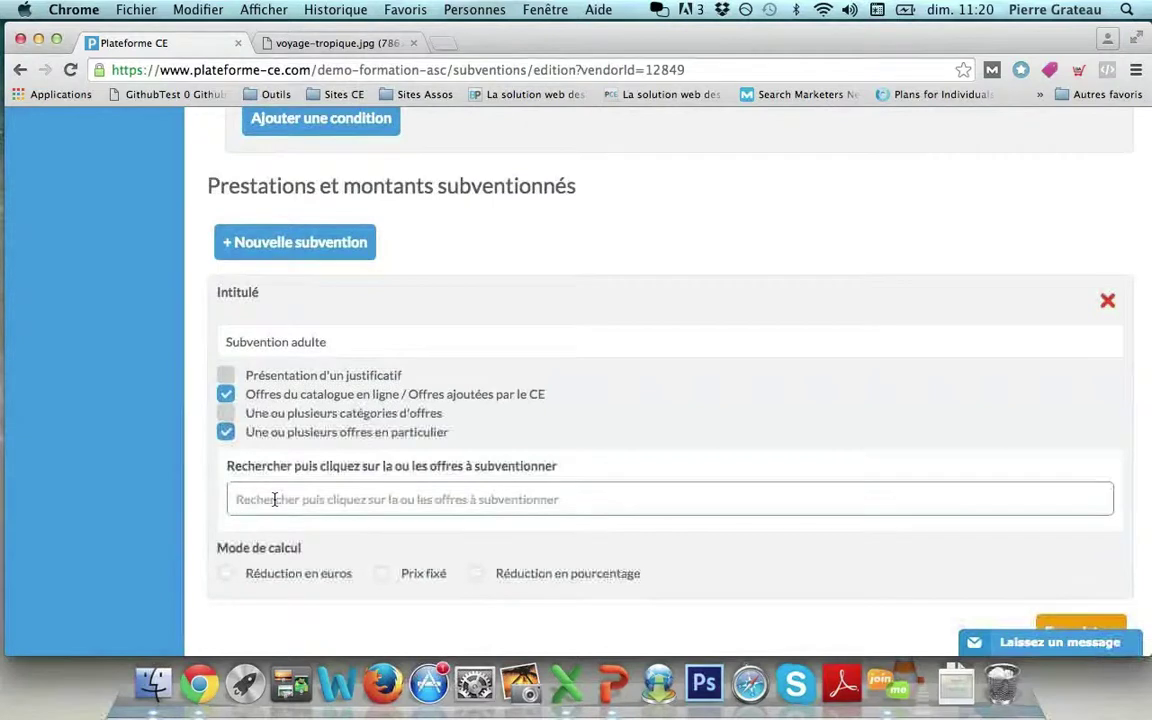
text(voyag)
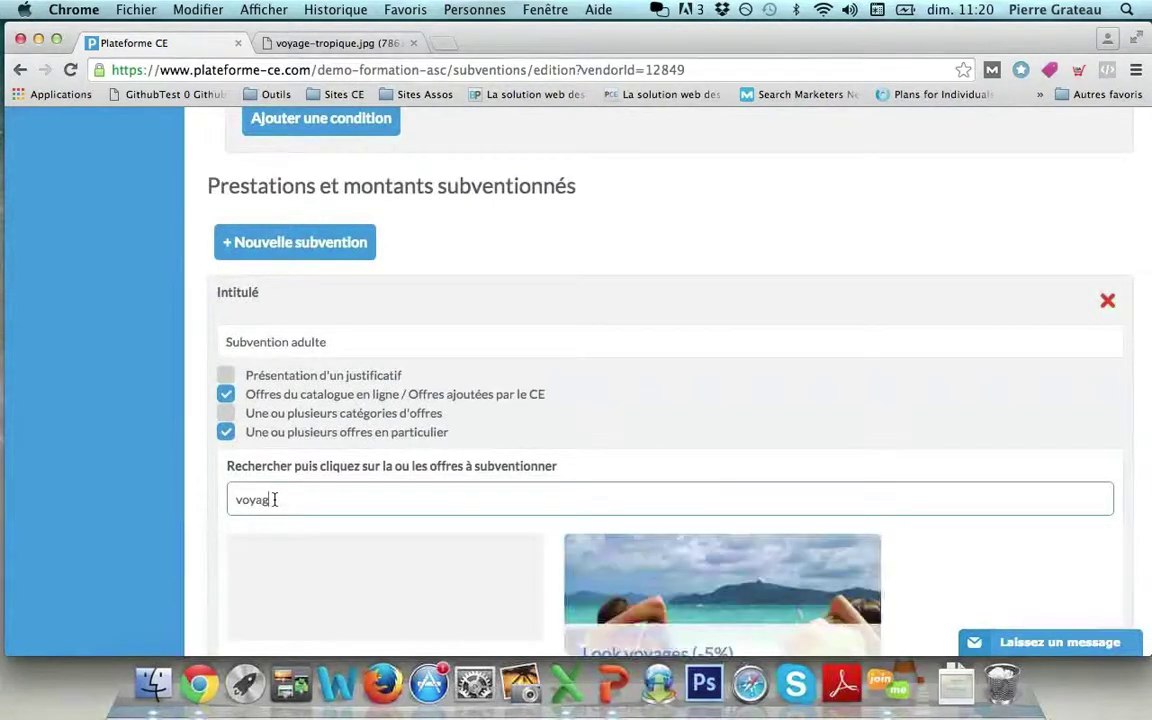
text(e)
scroll(275, 499, down, 1)
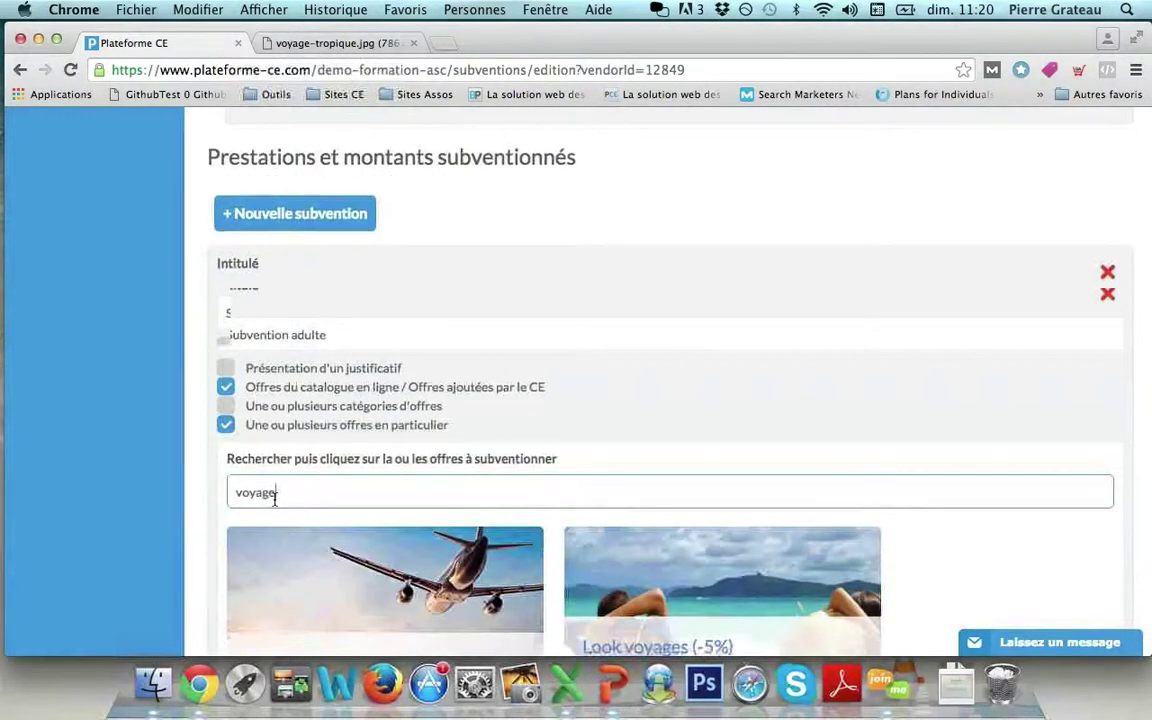
scroll(275, 499, down, 3)
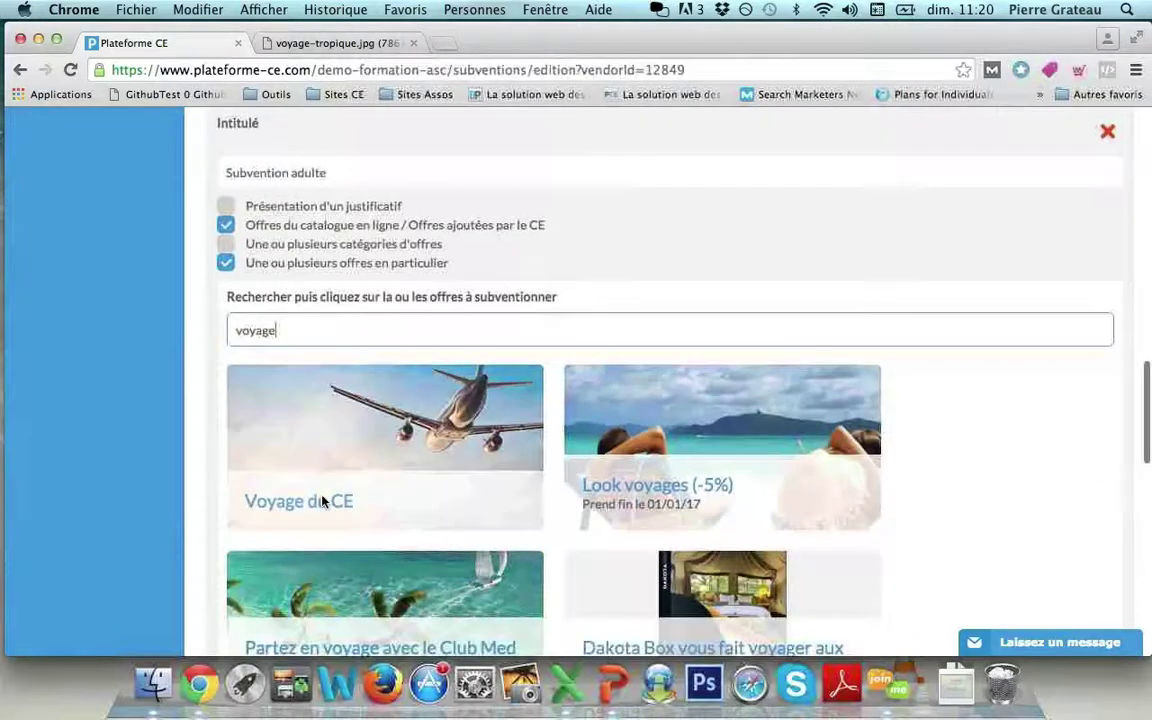
click(305, 472)
scroll(305, 472, down, 2)
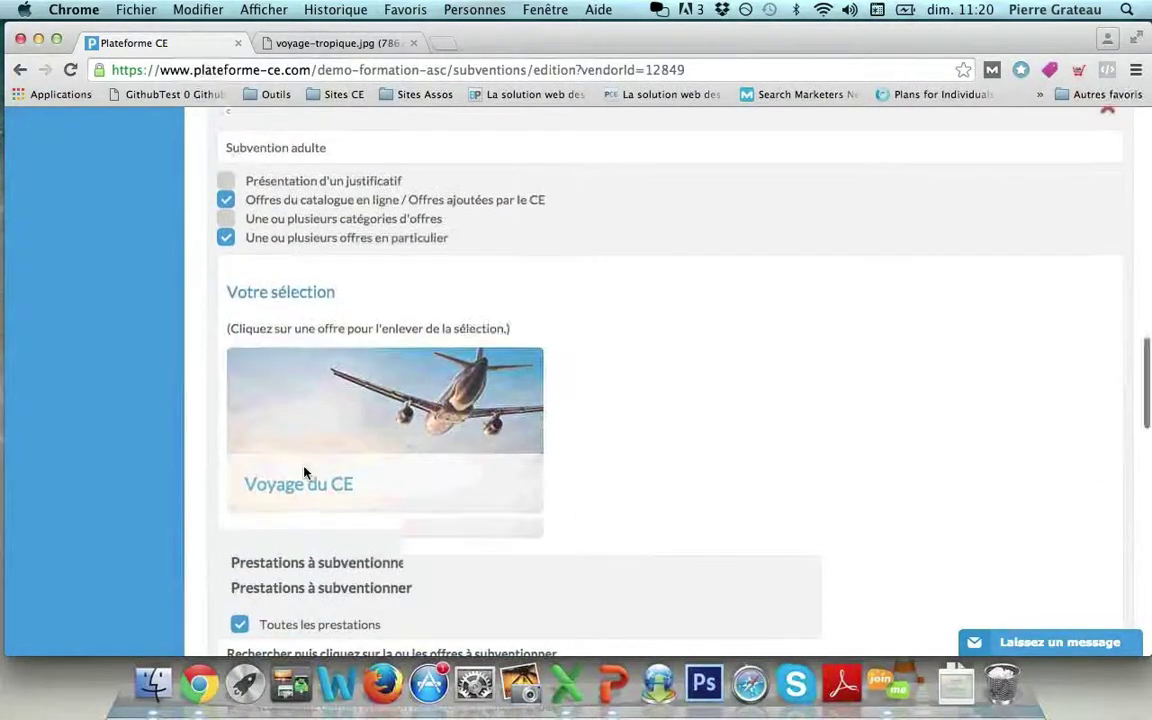
scroll(305, 472, down, 2)
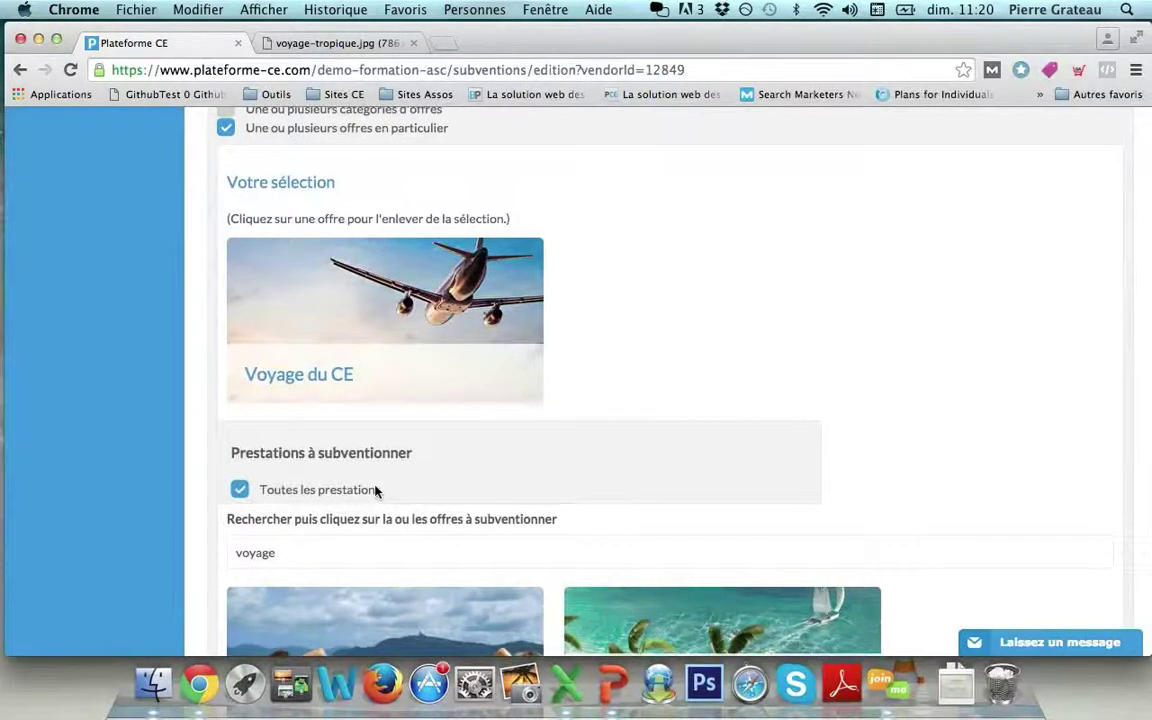
Restrict the line to the Tarif adulte service instead of all services.
click(240, 490)
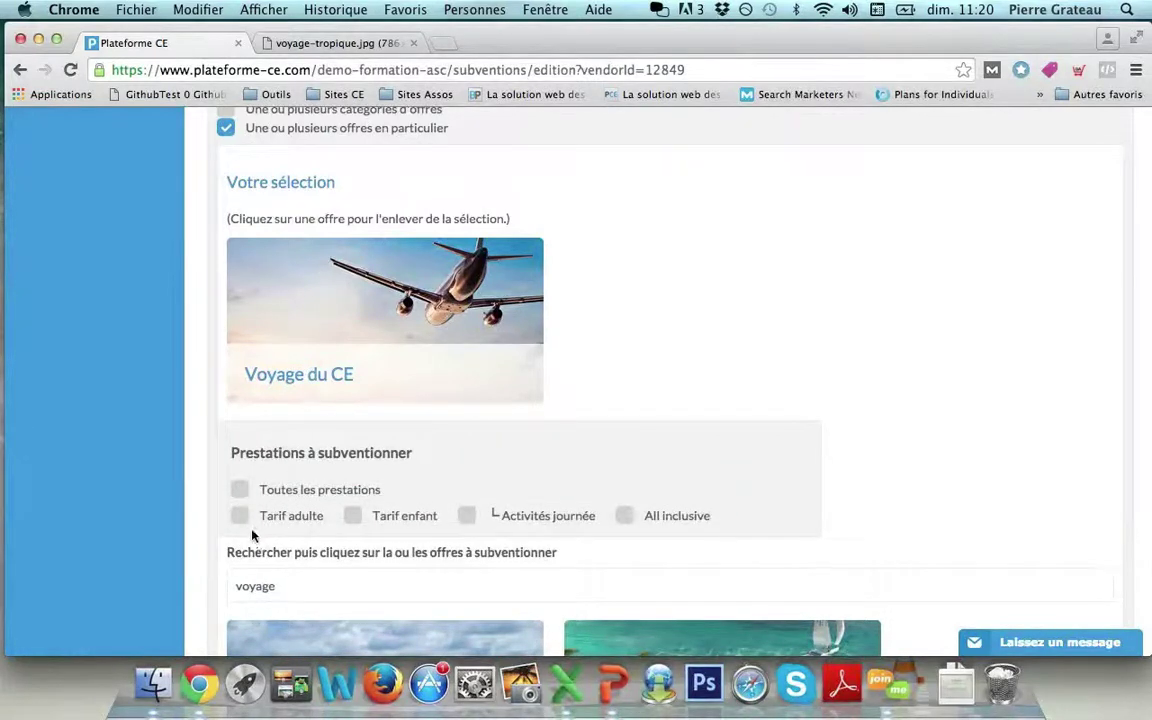
click(241, 522)
scroll(379, 470, down, 3)
scroll(379, 470, down, 15)
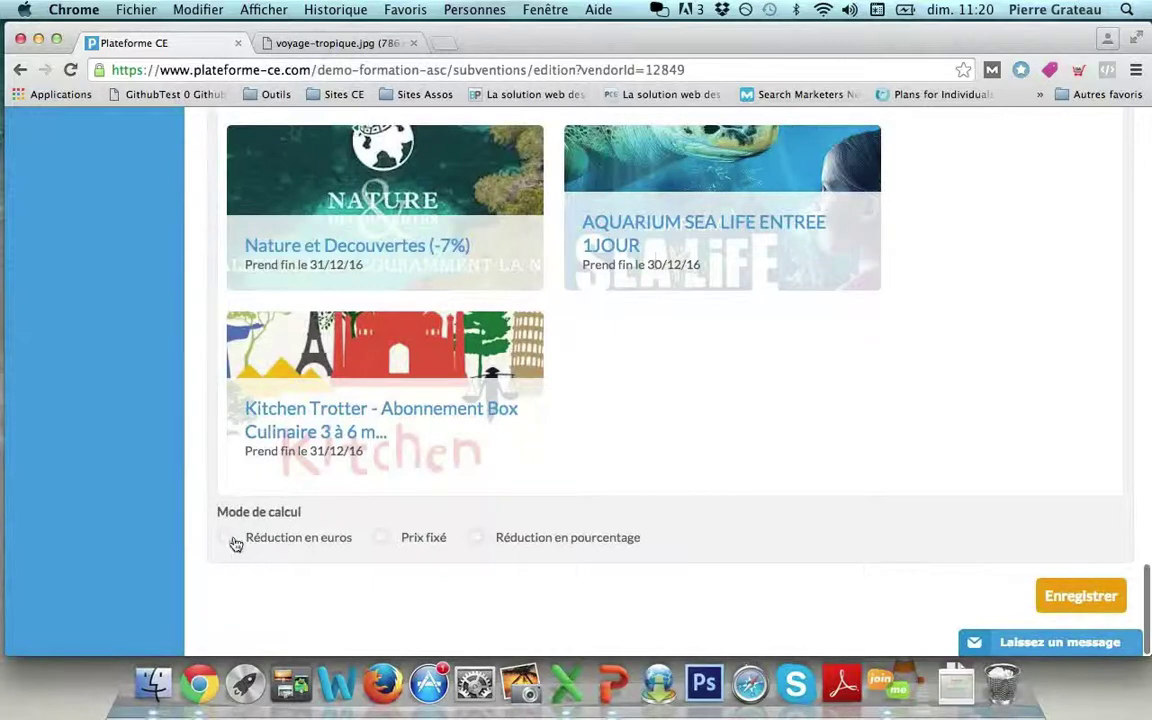
Try the Mode de calcul options: euro reduction, fixed member price and percentage reduction.
click(233, 540)
click(258, 598)
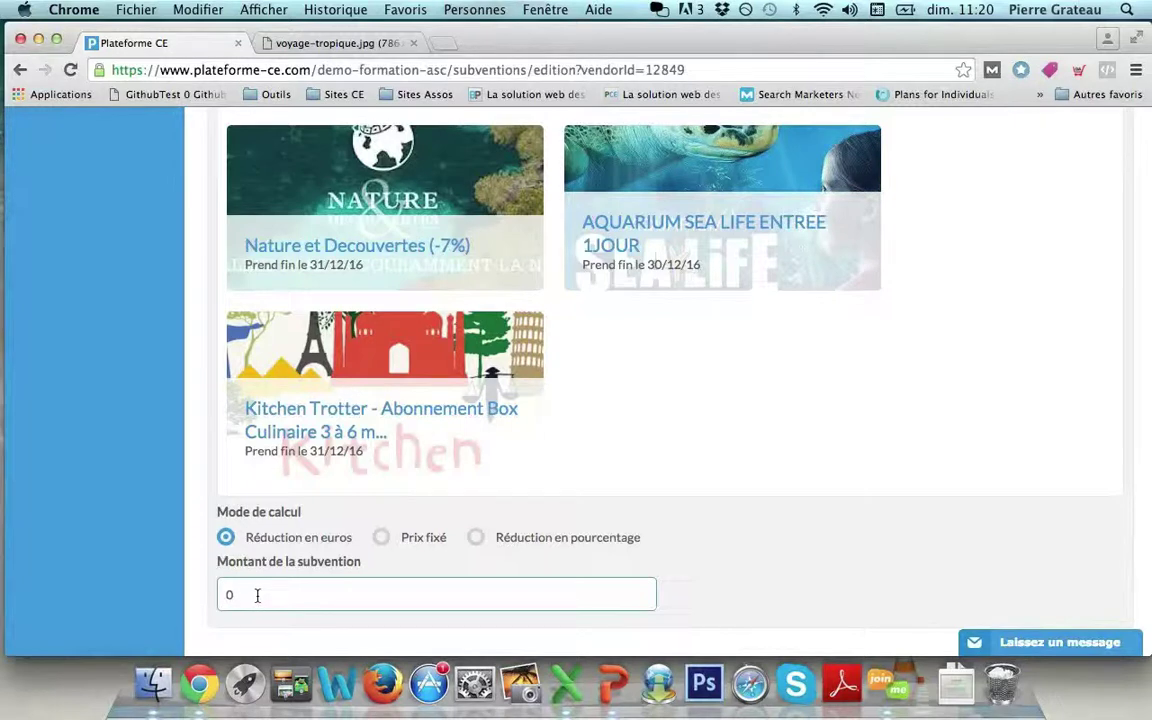
click(379, 541)
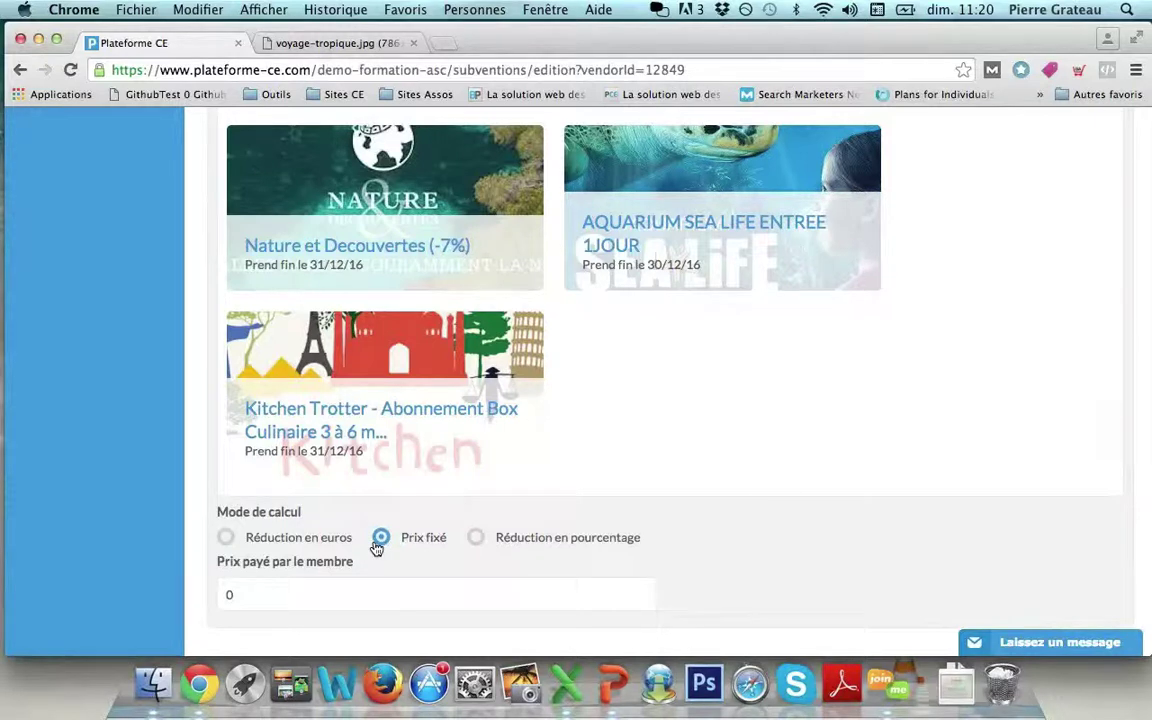
click(477, 539)
click(295, 594)
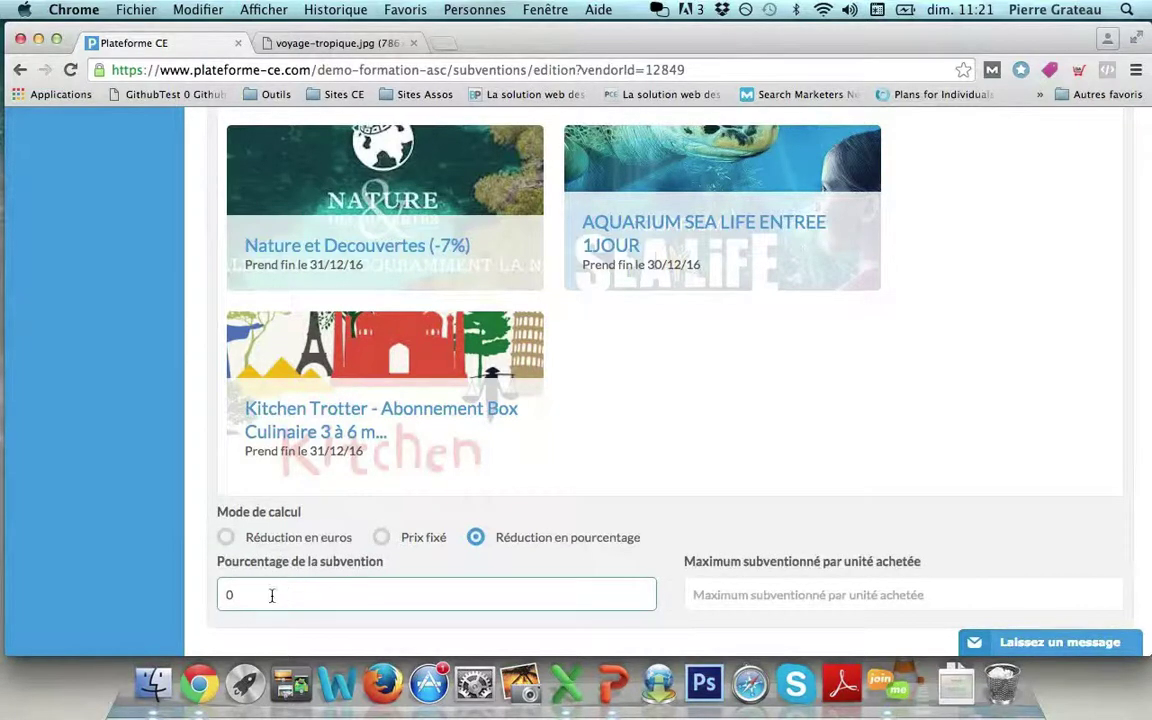
click(738, 606)
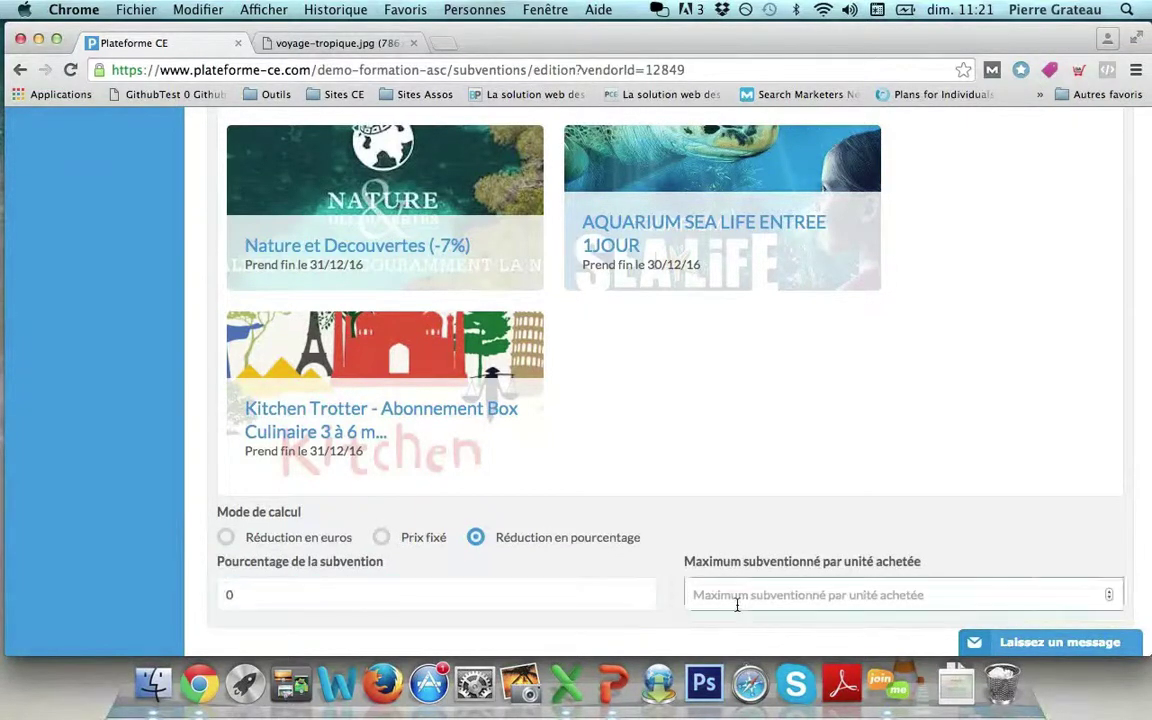
click(919, 577)
Set the adult subsidy to a 100 € reduction.
click(226, 537)
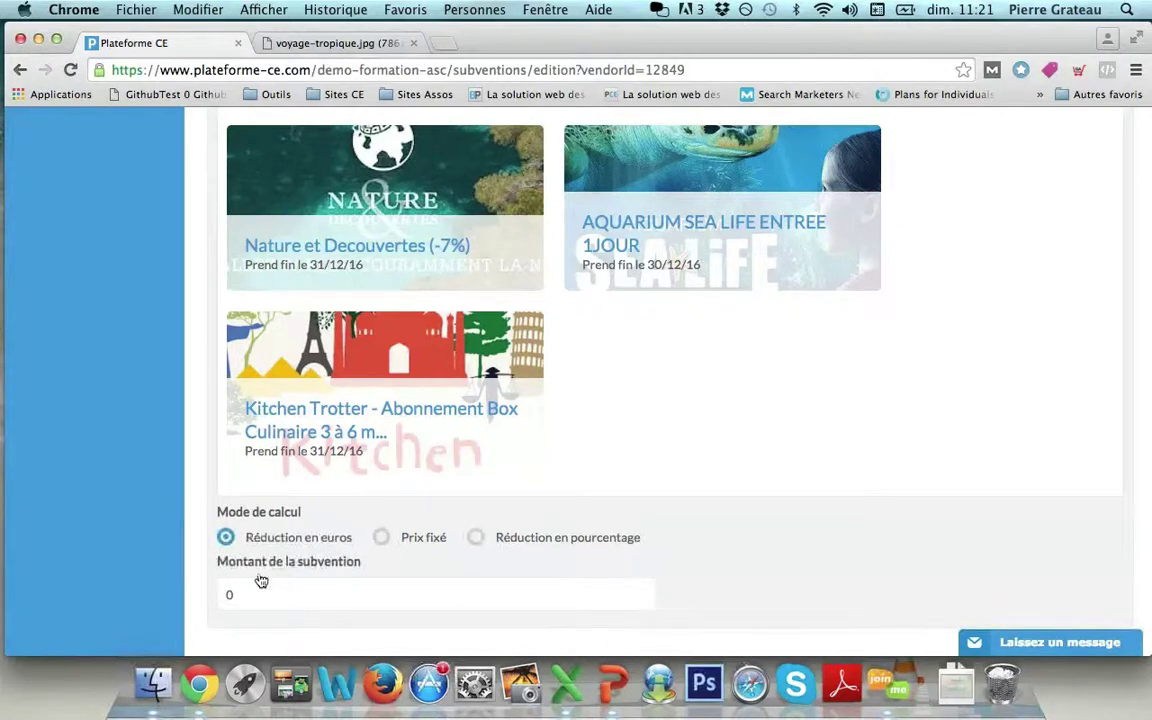
click(226, 594)
text(100)
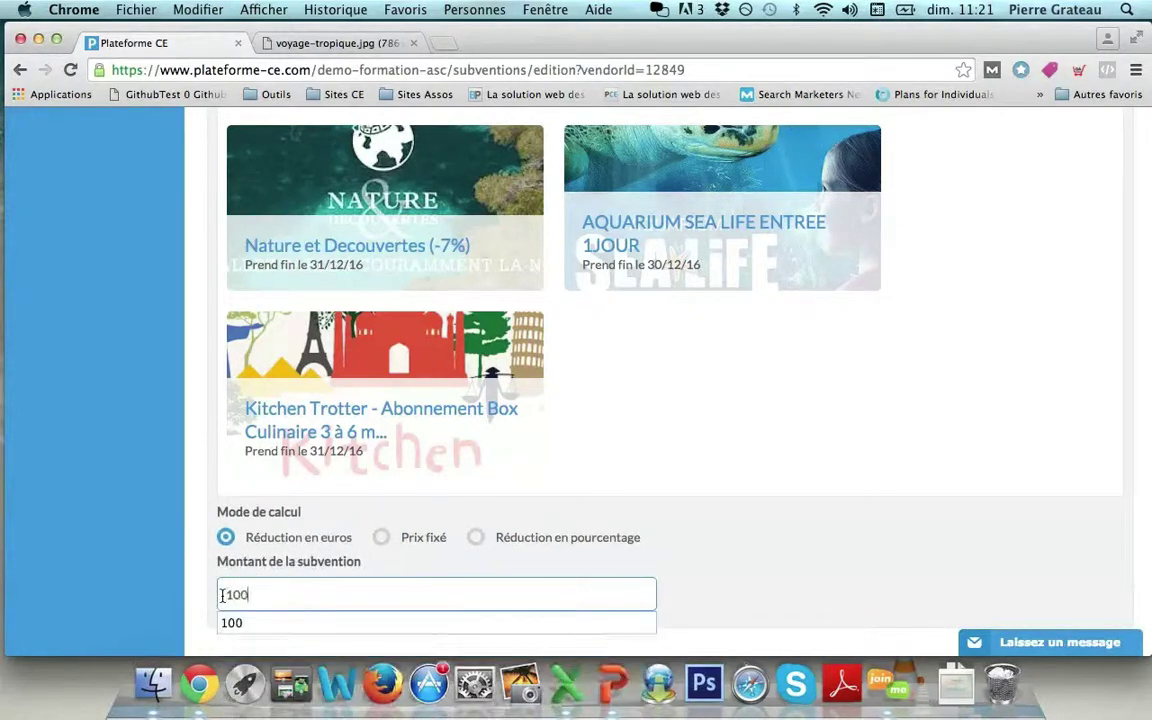
click(787, 531)
scroll(787, 531, down, 2)
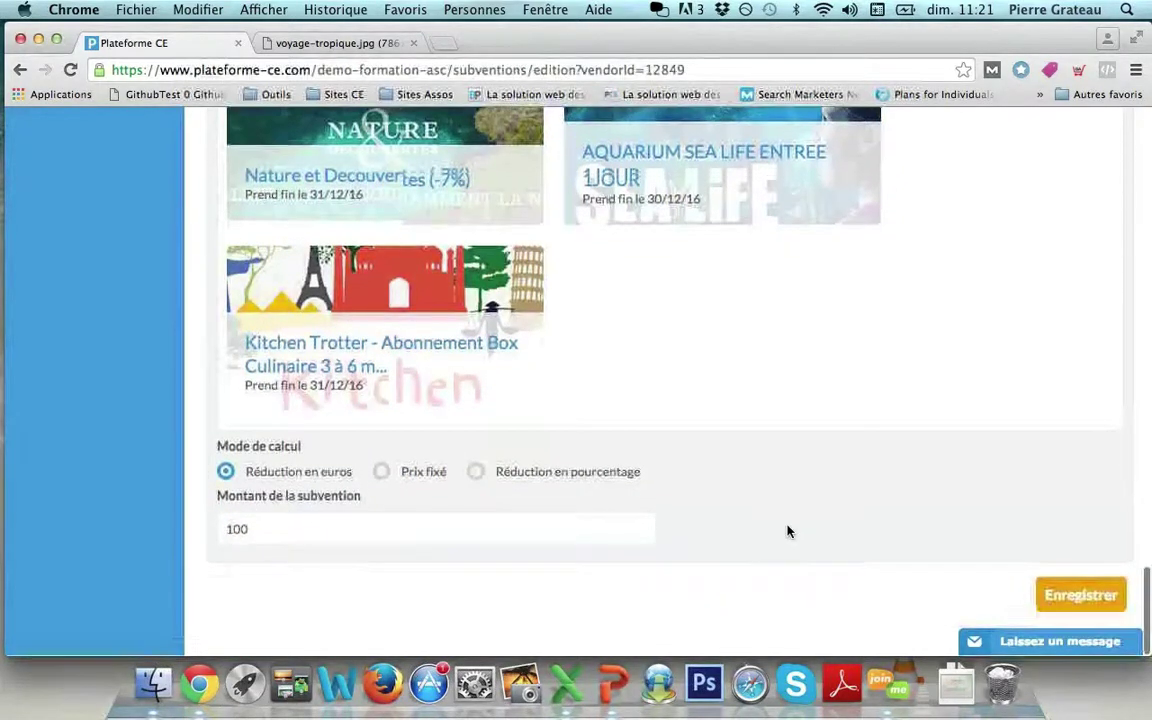
scroll(787, 531, up, 3)
scroll(787, 531, up, 15)
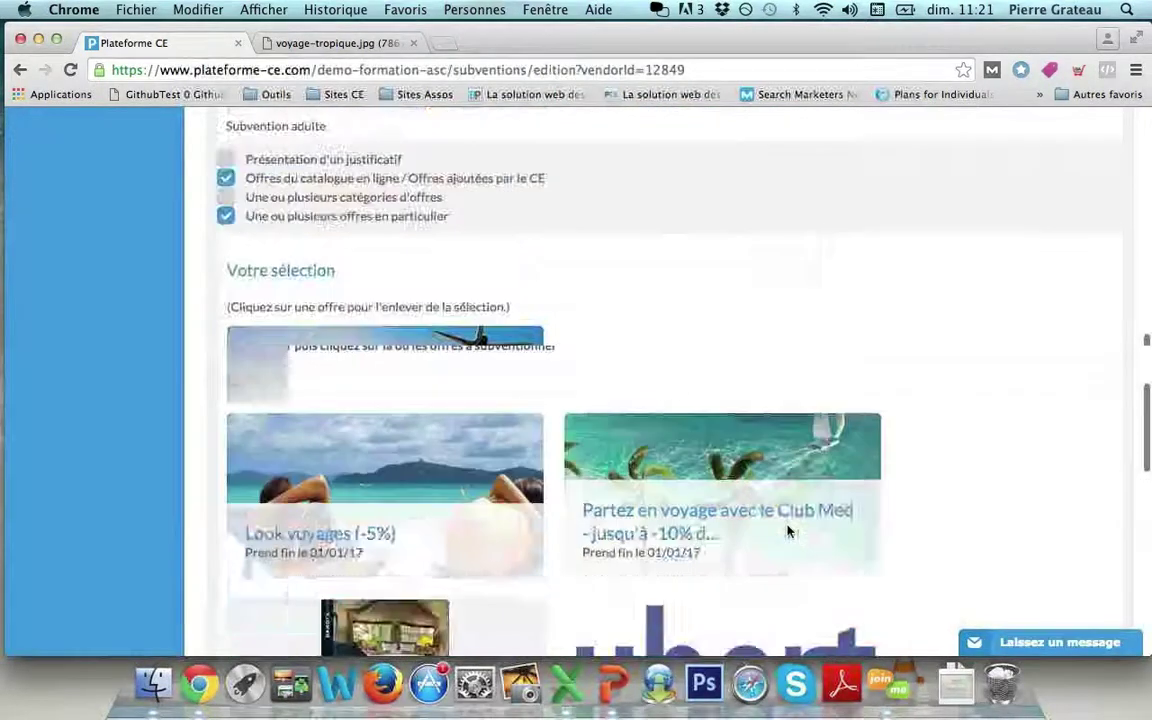
scroll(650, 373, down, 2)
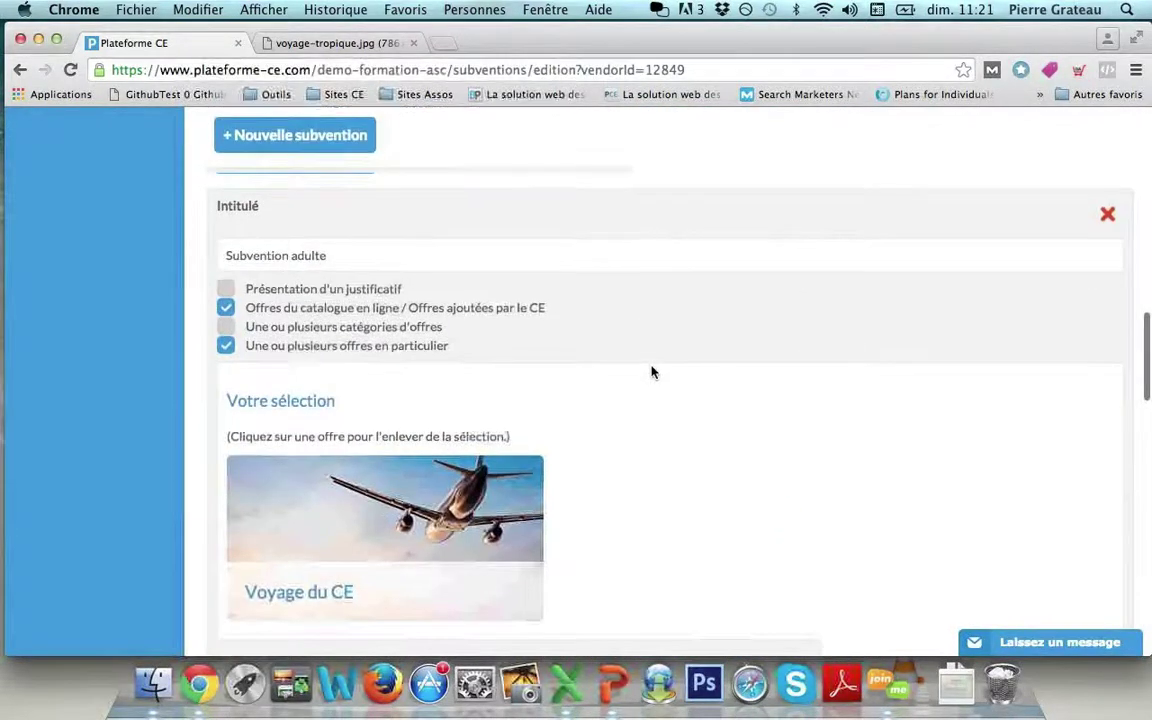
scroll(650, 373, up, 3)
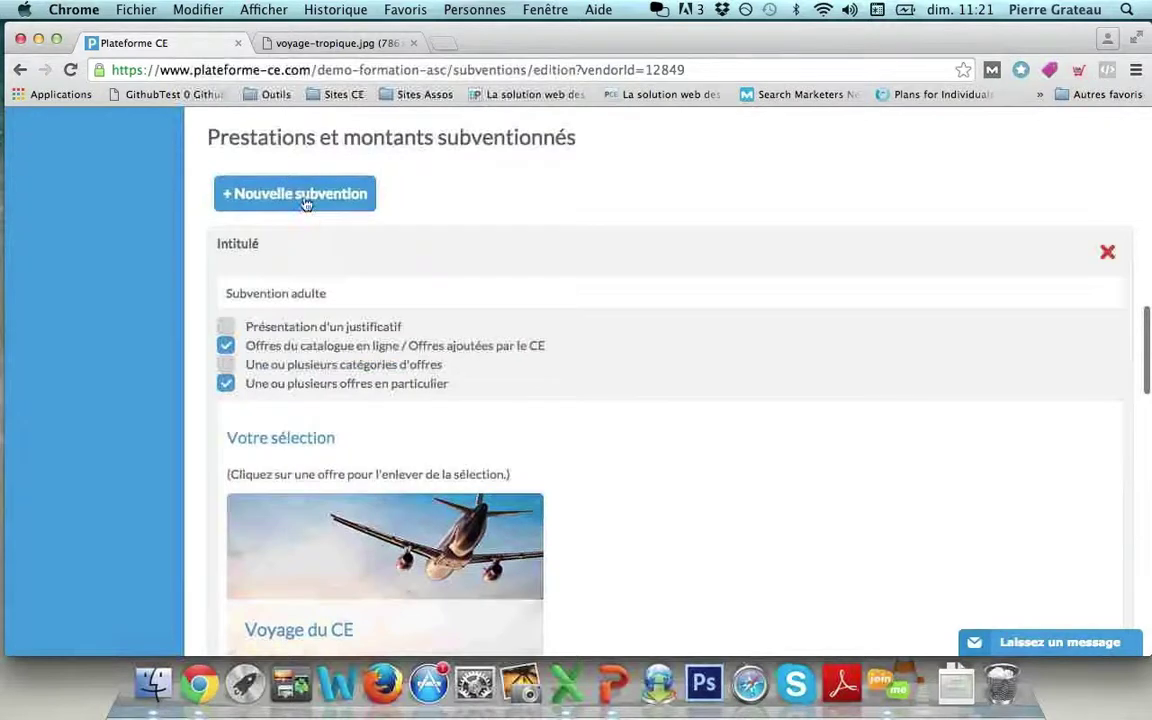
scroll(303, 190, down, 10)
Name the new line 'Subvention enfant' and target the 'Voyage du CE' catalogue offer.
click(279, 437)
text(Subvention enfant)
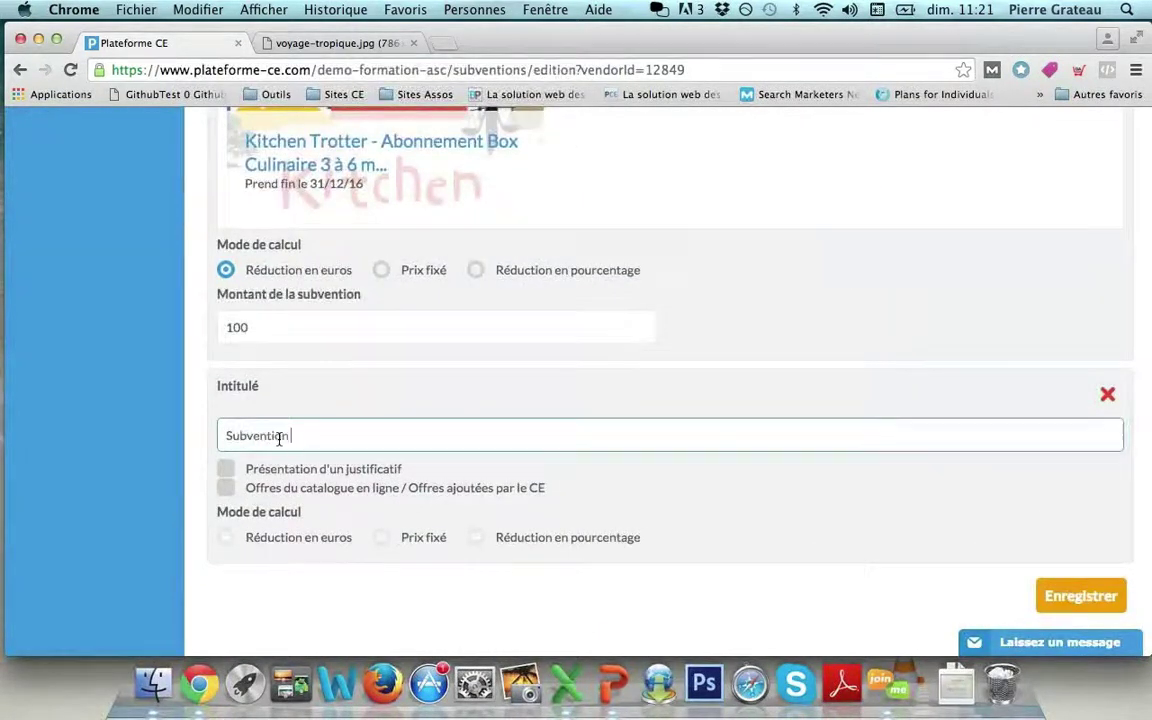
click(226, 489)
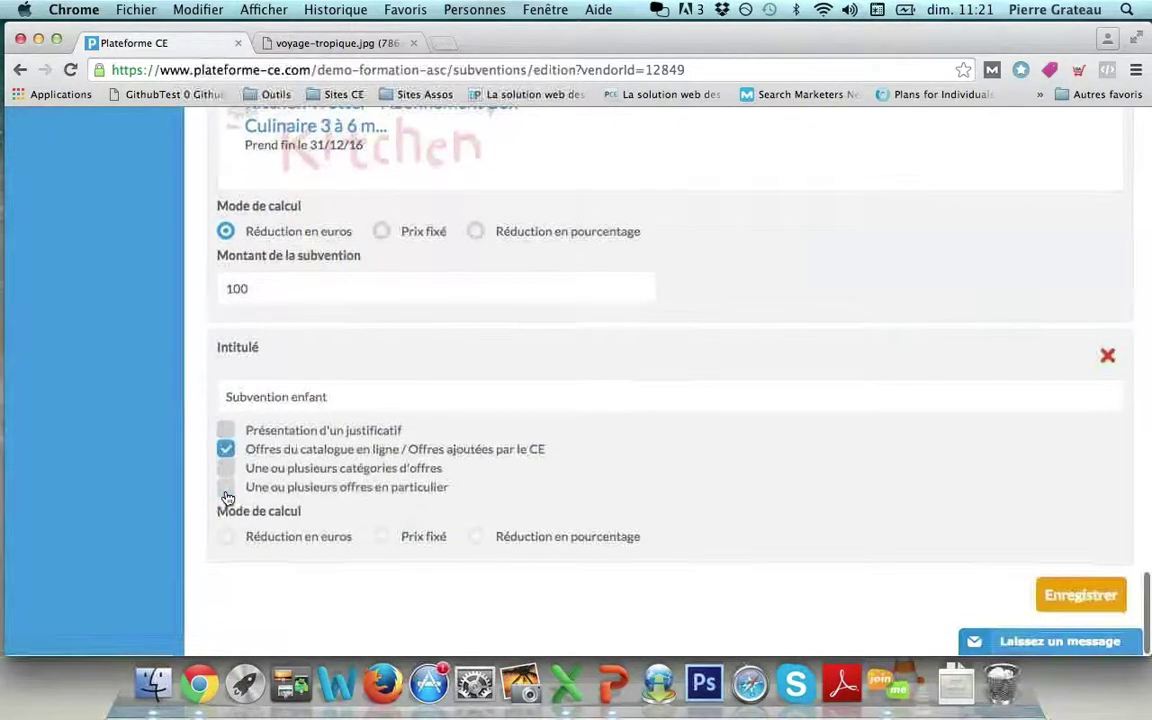
click(227, 490)
click(259, 553)
text(voyage)
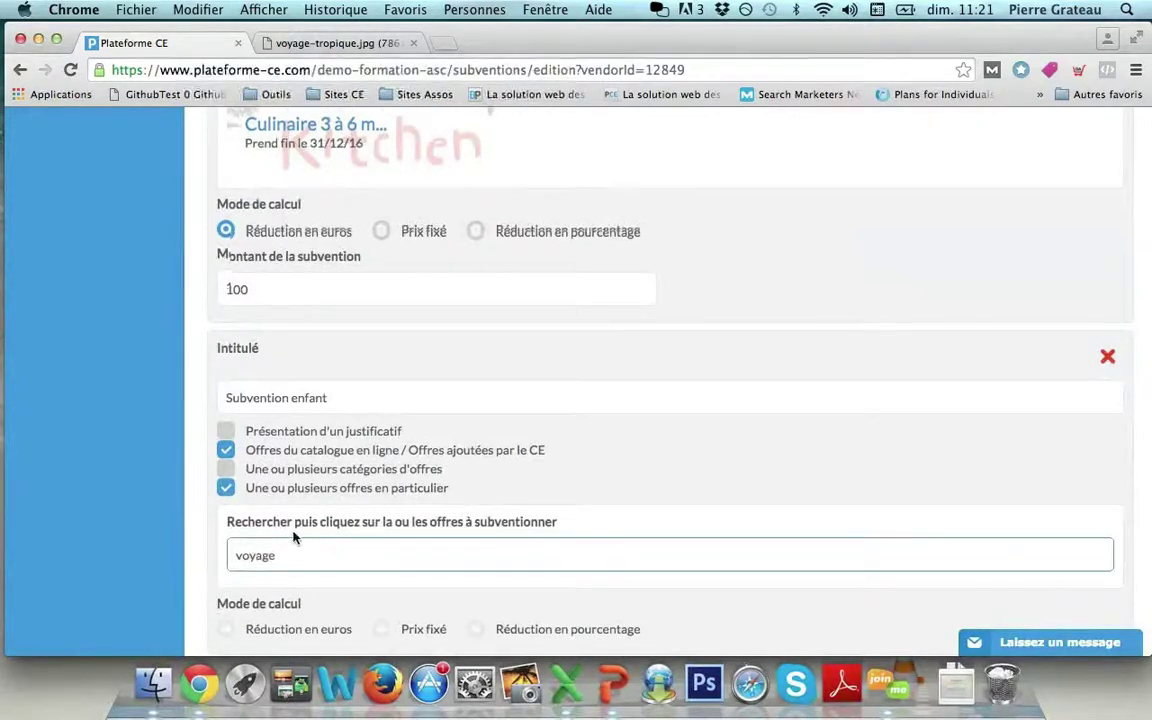
scroll(230, 600, down, 2)
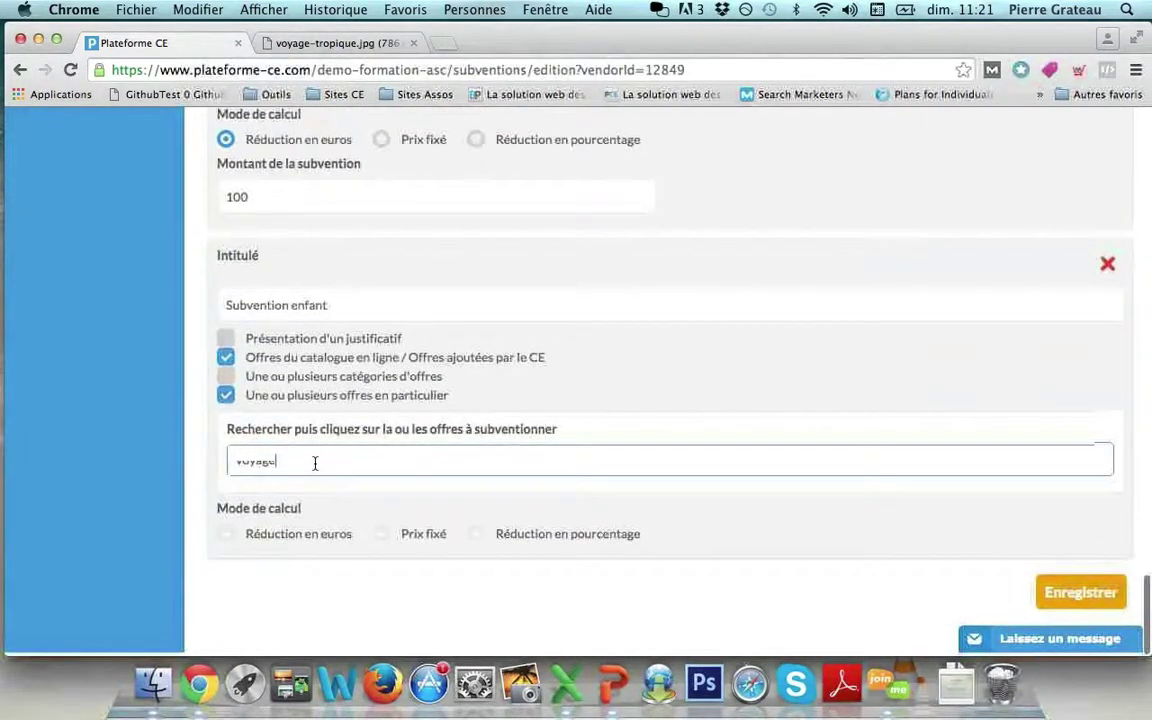
click(321, 566)
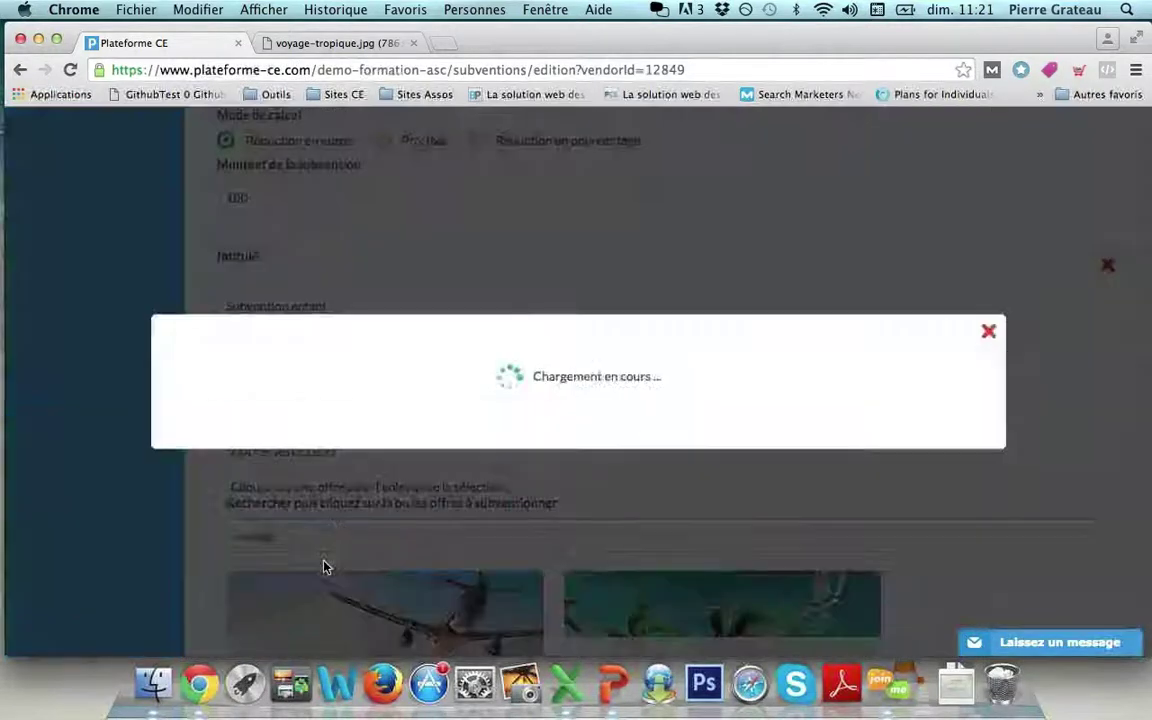
scroll(239, 448, down, 5)
Limit it to Tarif enfant with a 50 € reduction and save the subsidy.
click(239, 440)
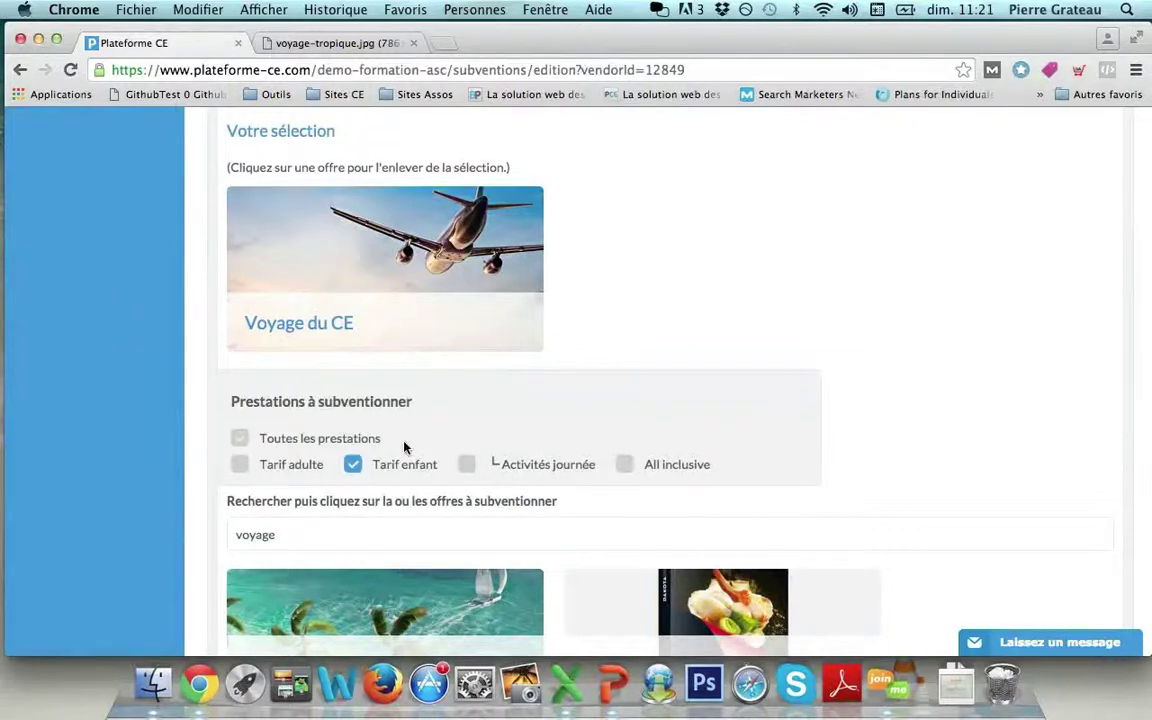
scroll(363, 400, down, 2)
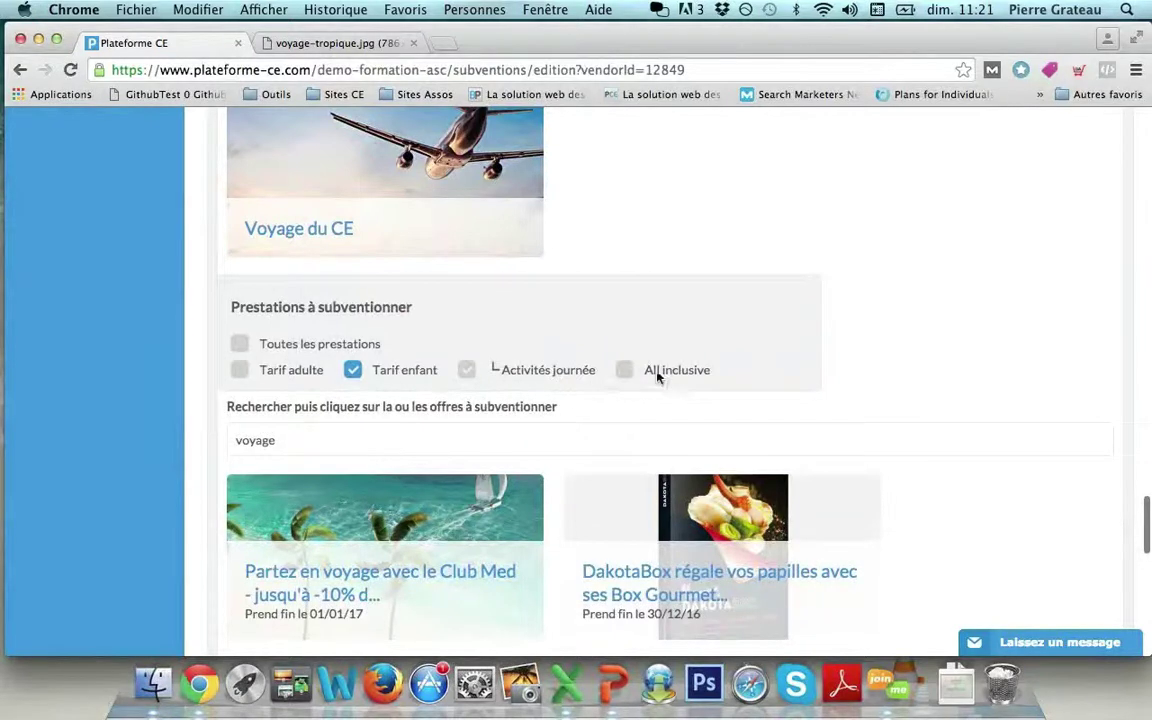
scroll(666, 376, down, 5)
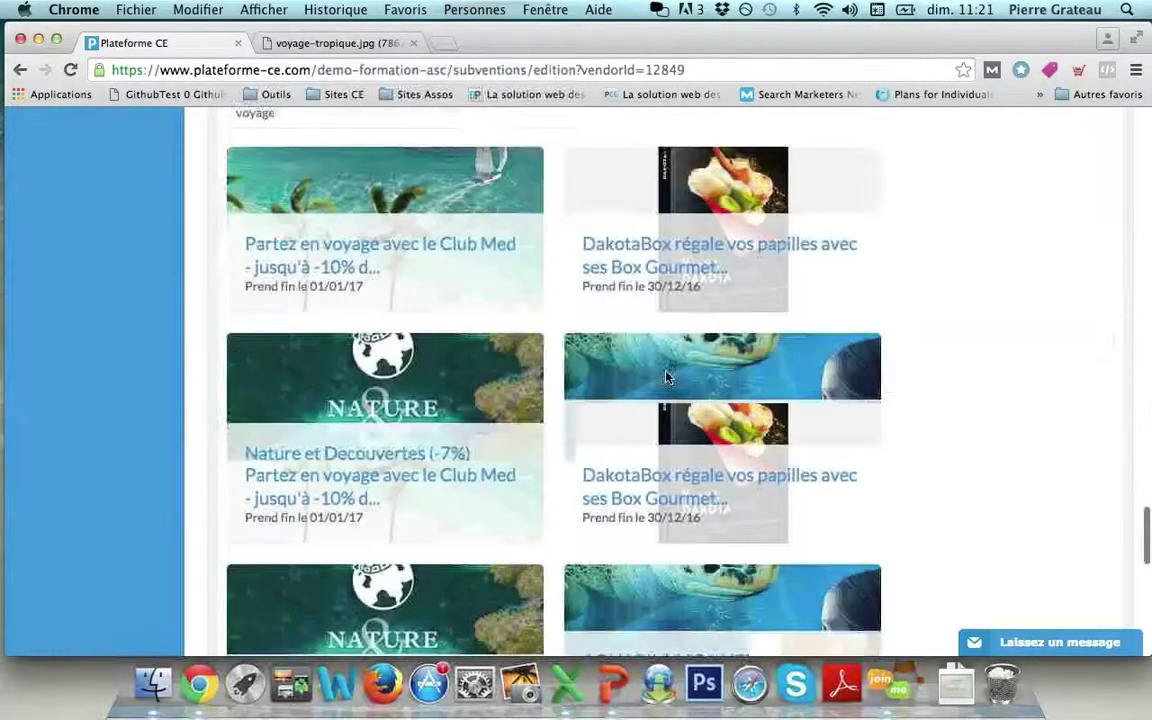
scroll(668, 377, down, 8)
click(243, 598)
text(50)
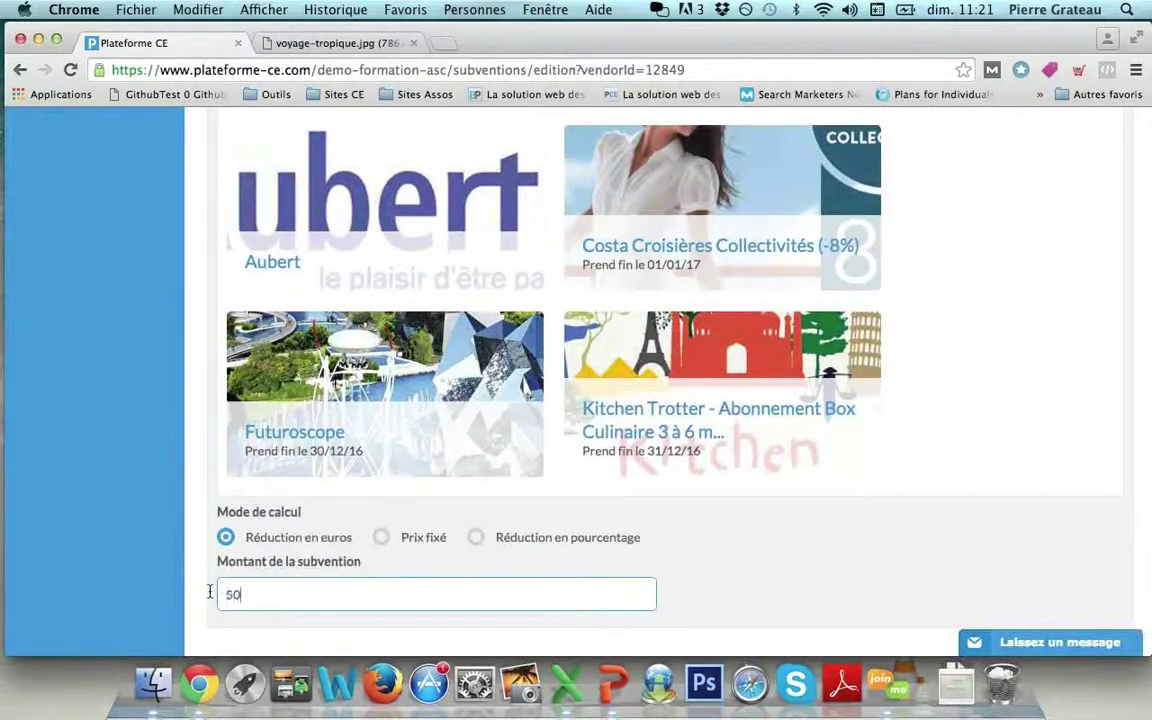
scroll(740, 530, down, 2)
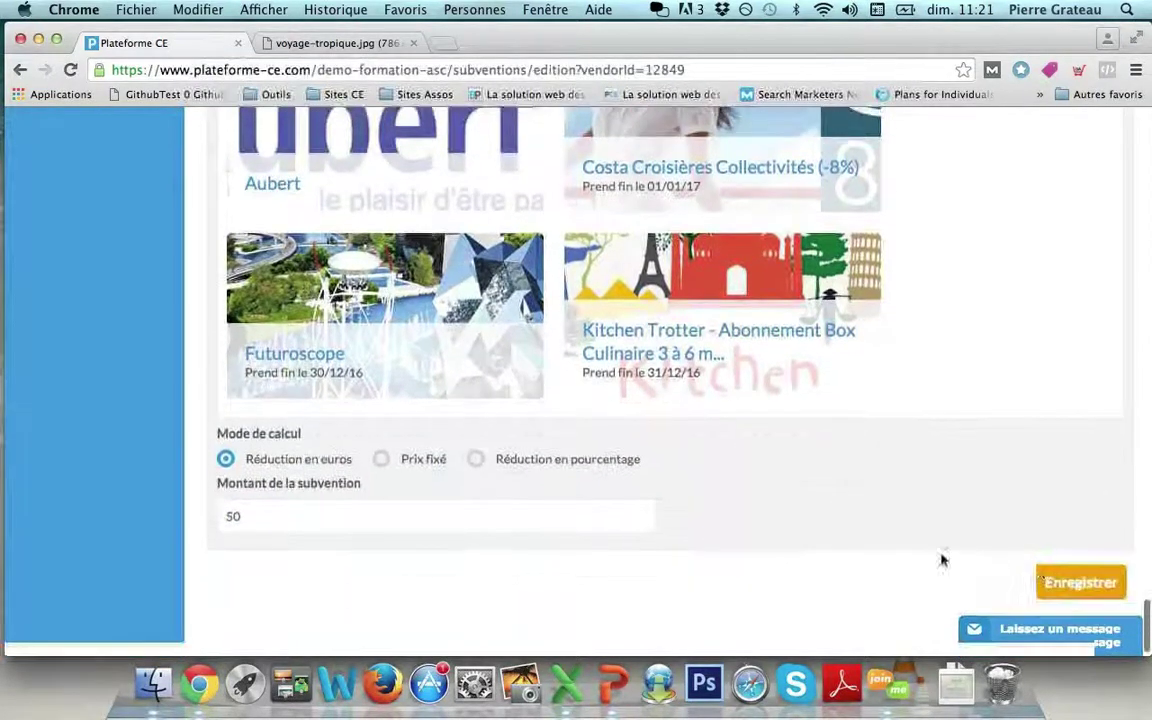
click(1086, 594)
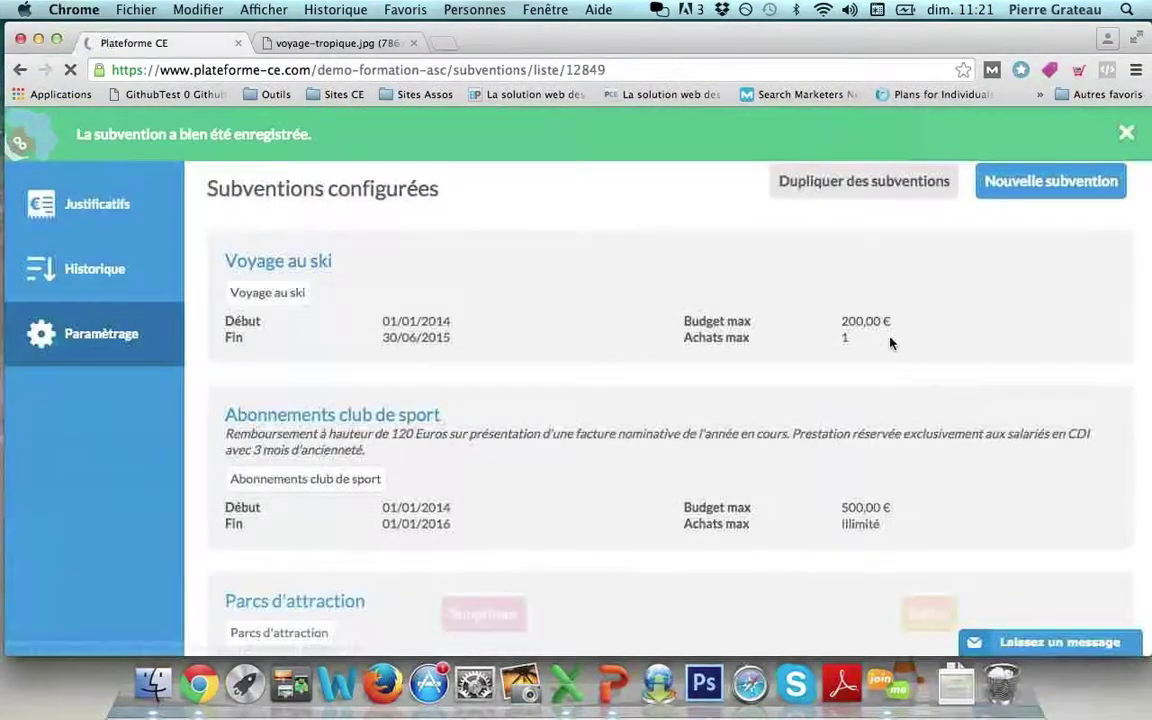
Review the configured subsidies list and switch on Dupliquer des subventions.
scroll(890, 343, down, 10)
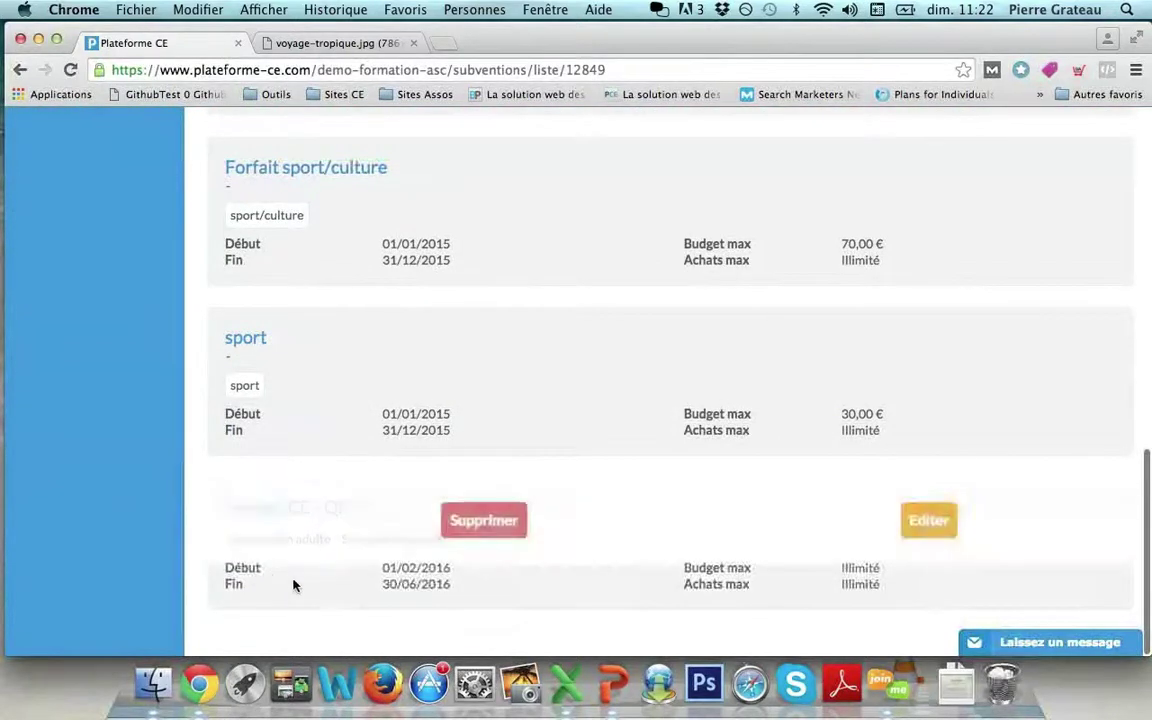
scroll(637, 588, up, 2)
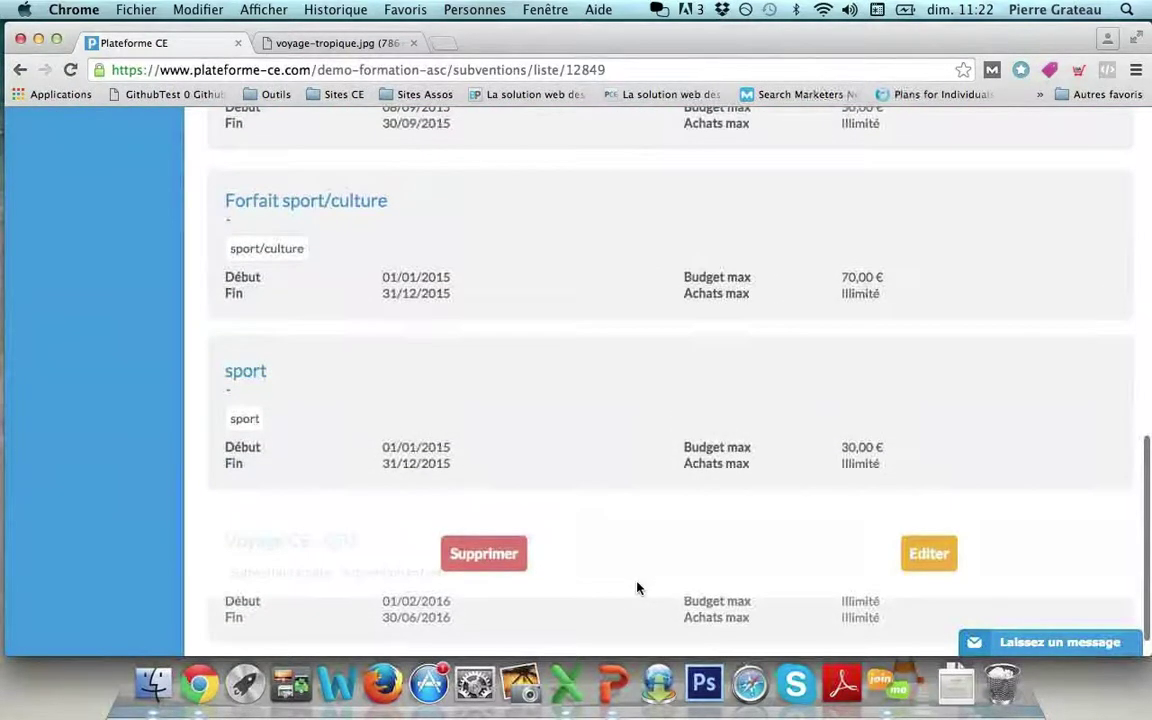
scroll(637, 588, down, 1)
scroll(637, 588, down, 1)
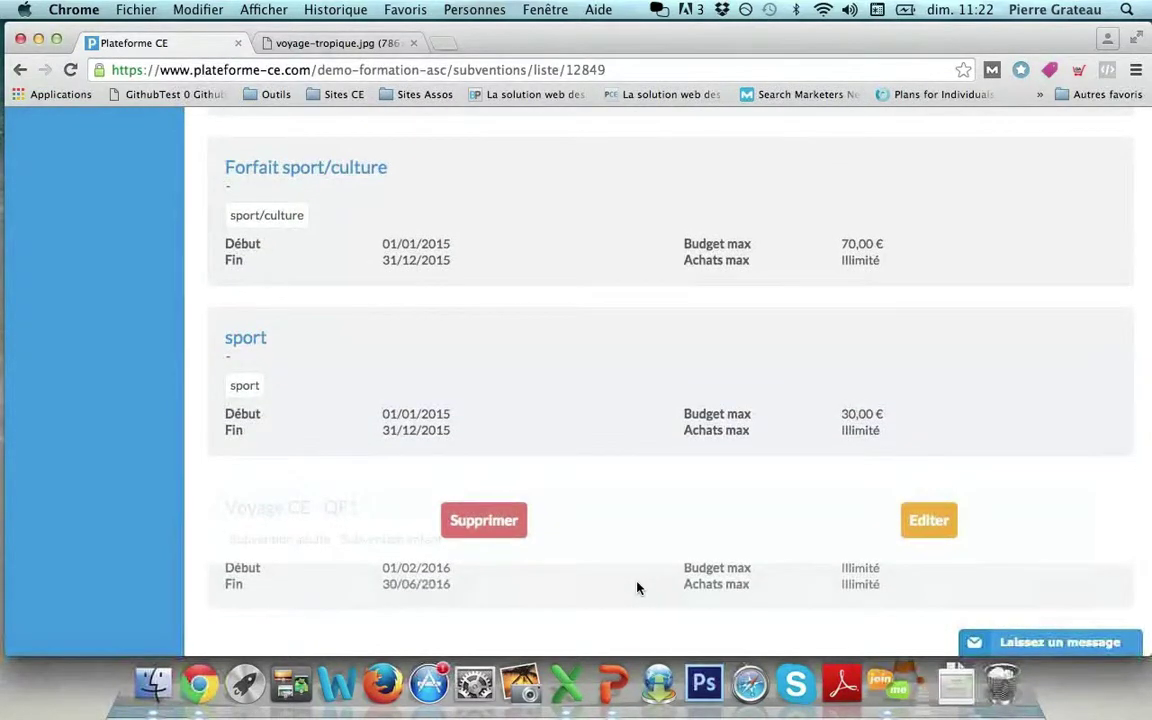
scroll(637, 588, up, 10)
scroll(637, 588, up, 6)
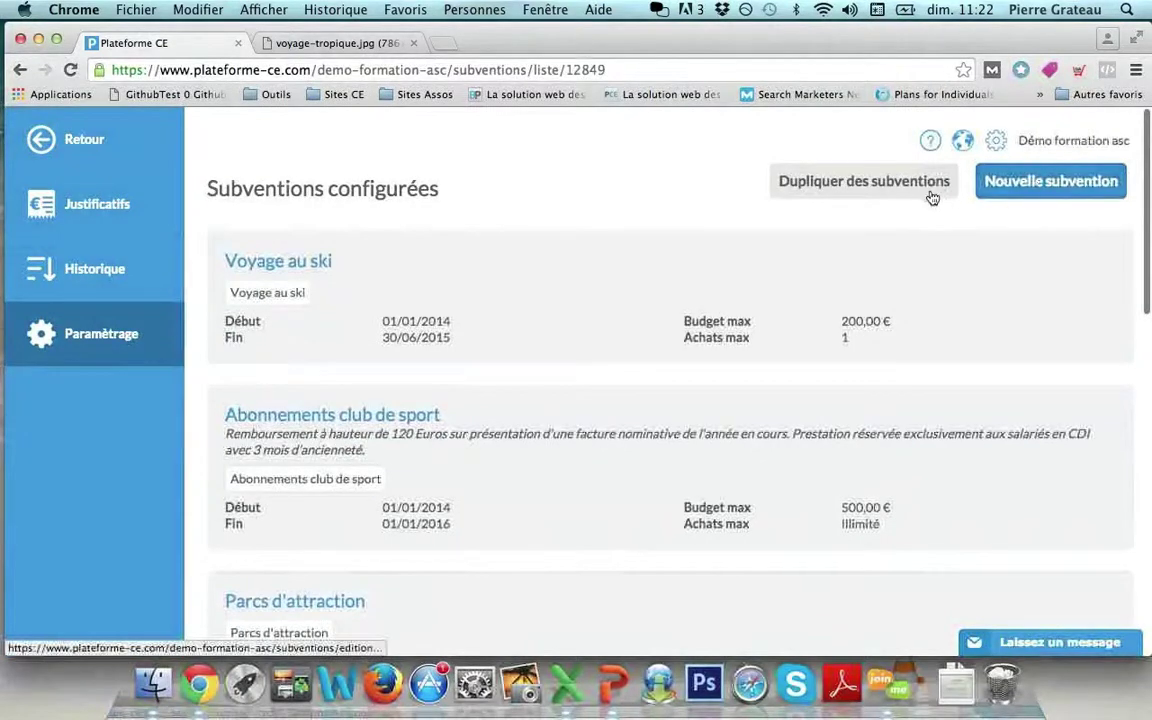
click(929, 193)
scroll(929, 193, down, 15)
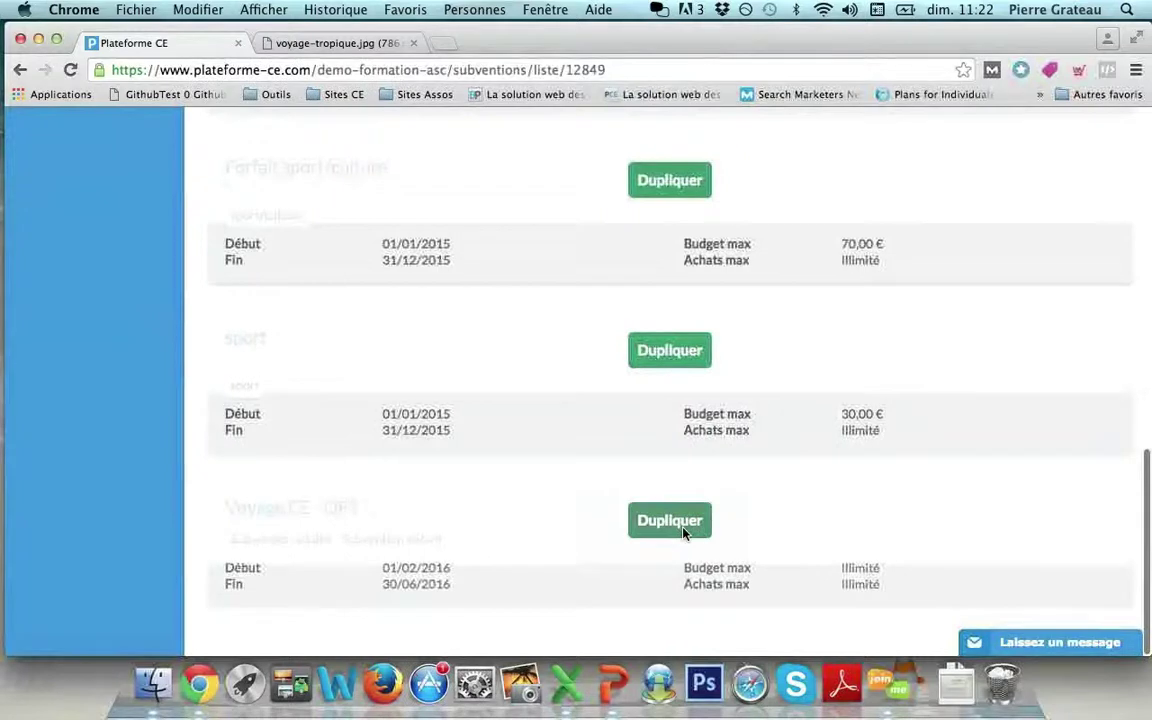
Duplicate 'Voyage CE - QF1' and set the copy's quotient bracket to 2.
click(686, 530)
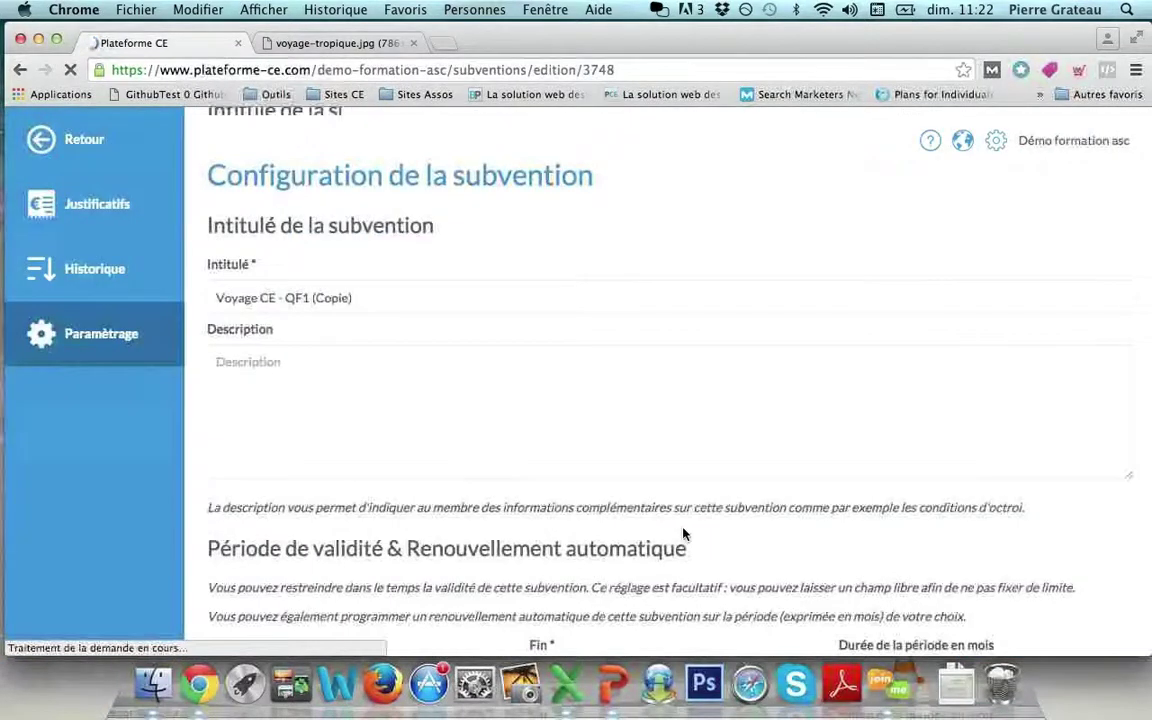
scroll(685, 534, down, 2)
scroll(683, 534, down, 8)
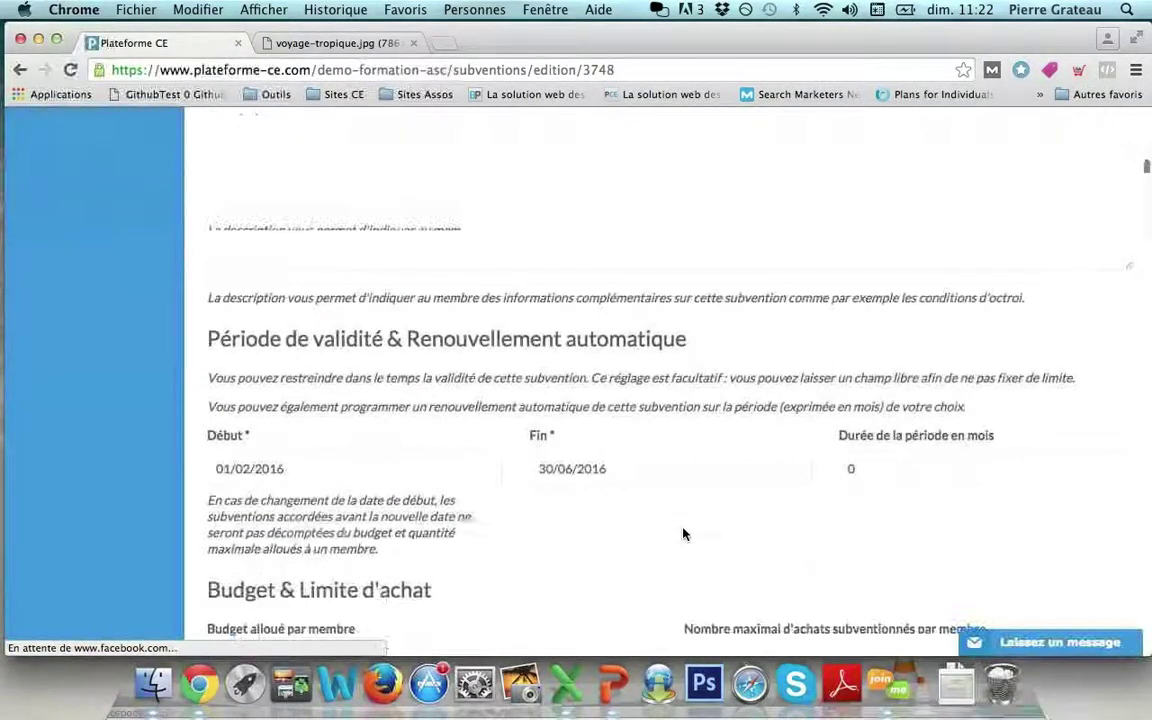
scroll(683, 534, down, 2)
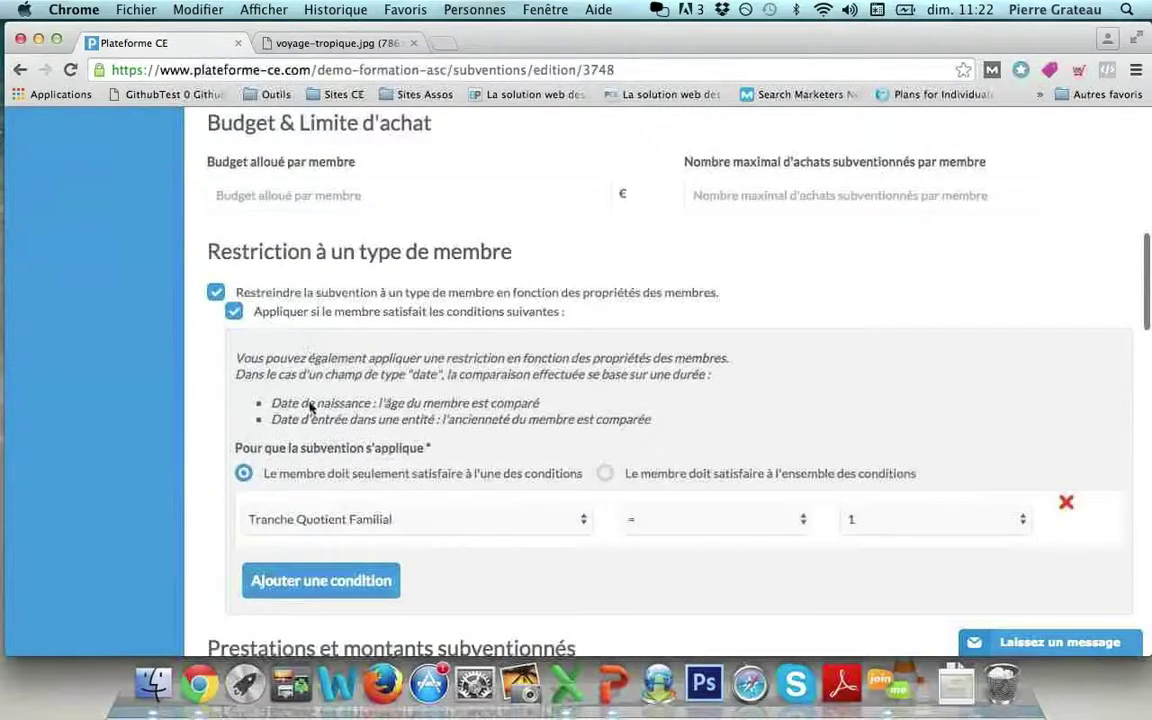
click(858, 520)
click(858, 460)
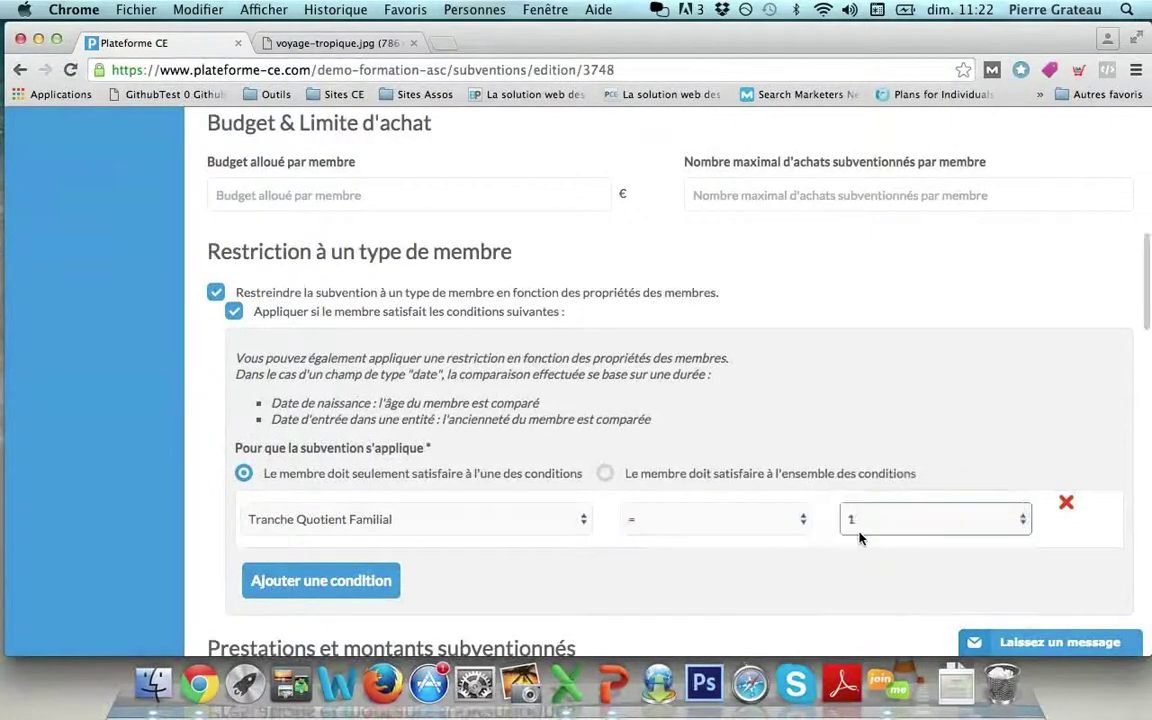
Change the amounts to 150 € adult and 100 € child, then save the copy.
scroll(858, 535, down, 3)
scroll(858, 538, down, 10)
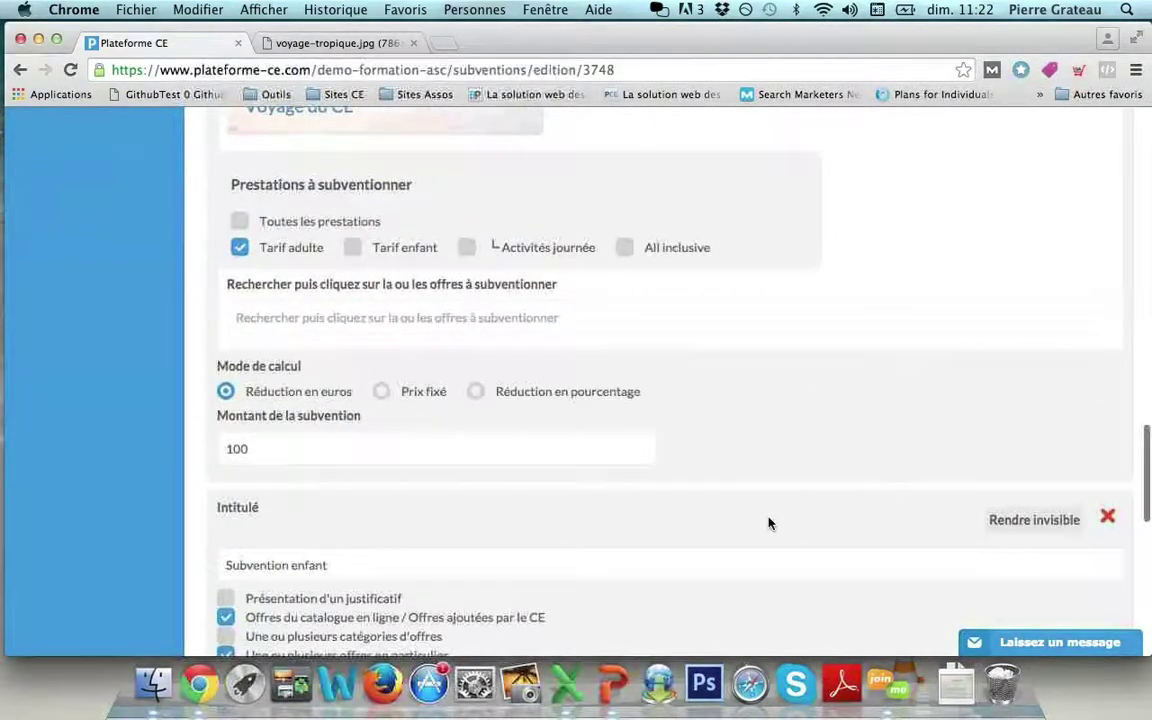
scroll(260, 380, down, 2)
click(260, 380)
key(BackSpace)
key(BackSpace)
text(50)
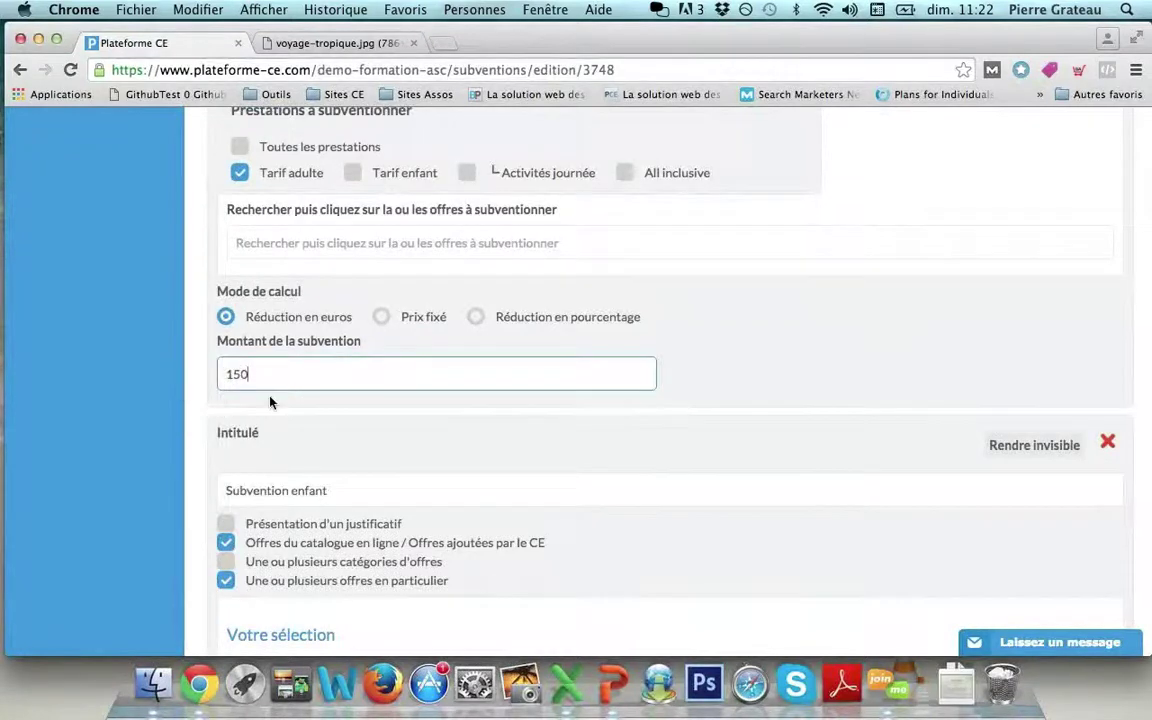
scroll(270, 400, down, 5)
scroll(270, 401, down, 8)
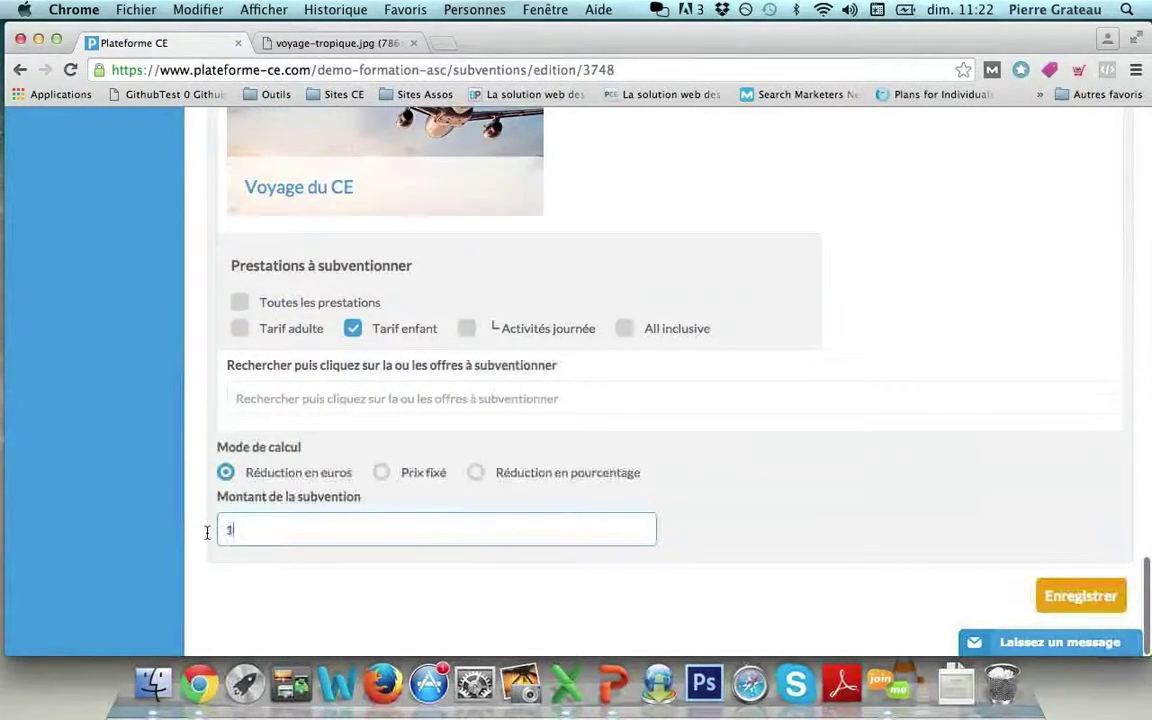
text(00)
click(1040, 600)
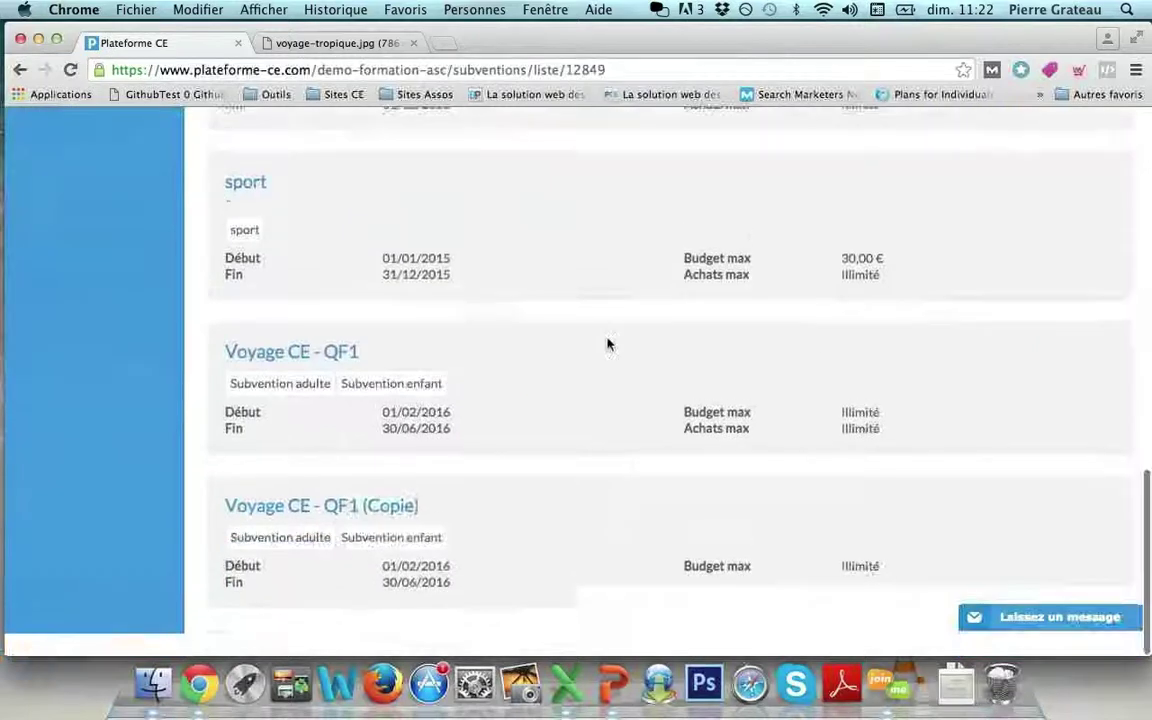
mouse_move(378, 383)
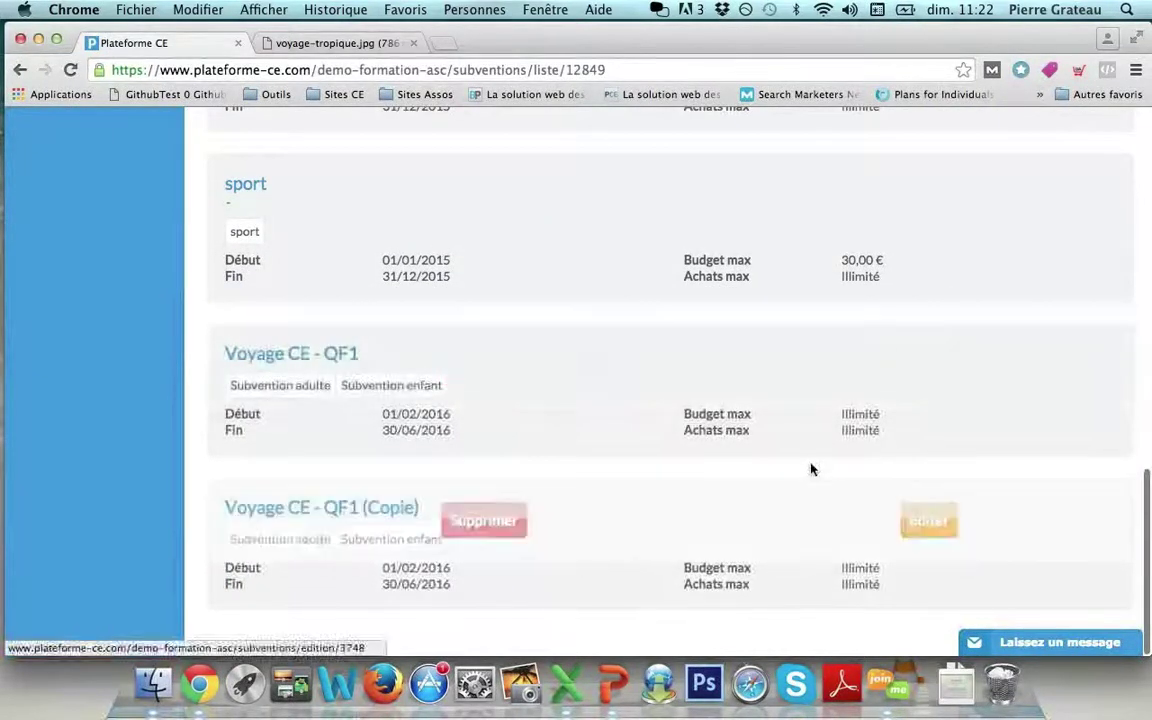
Retitle 'Voyage CE - QF1 (Copie)' as 'Voyage CE - QF2' and save it, then check the training slides.
click(924, 540)
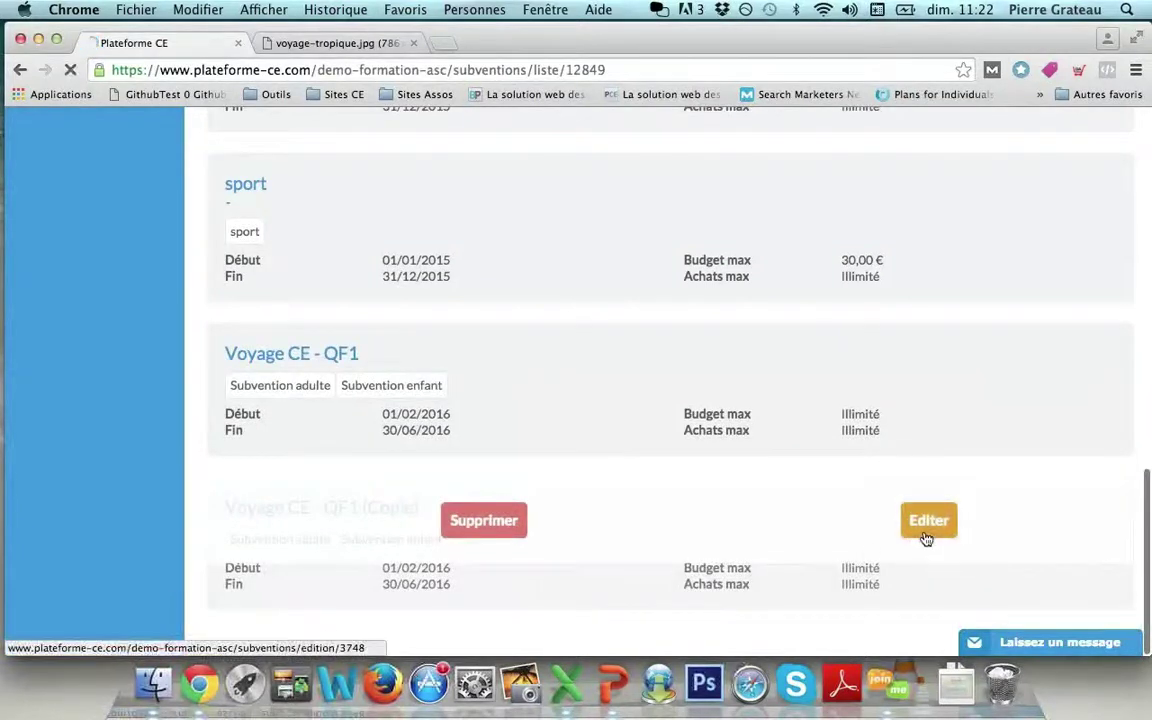
click(358, 296)
key(BackSpace)
key(BackSpace)
key(BackSpace)
key(BackSpace)
key(BackSpace)
key(BackSpace)
key(BackSpace)
key(BackSpace)
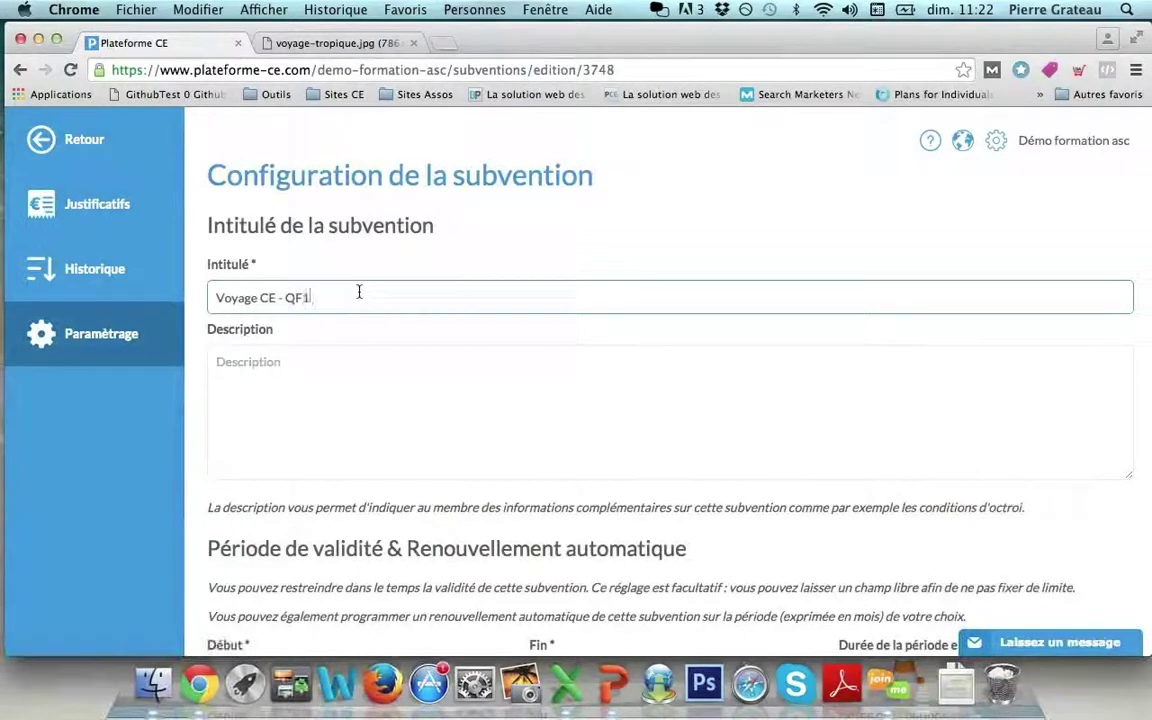
text(2)
scroll(616, 284, down, 3)
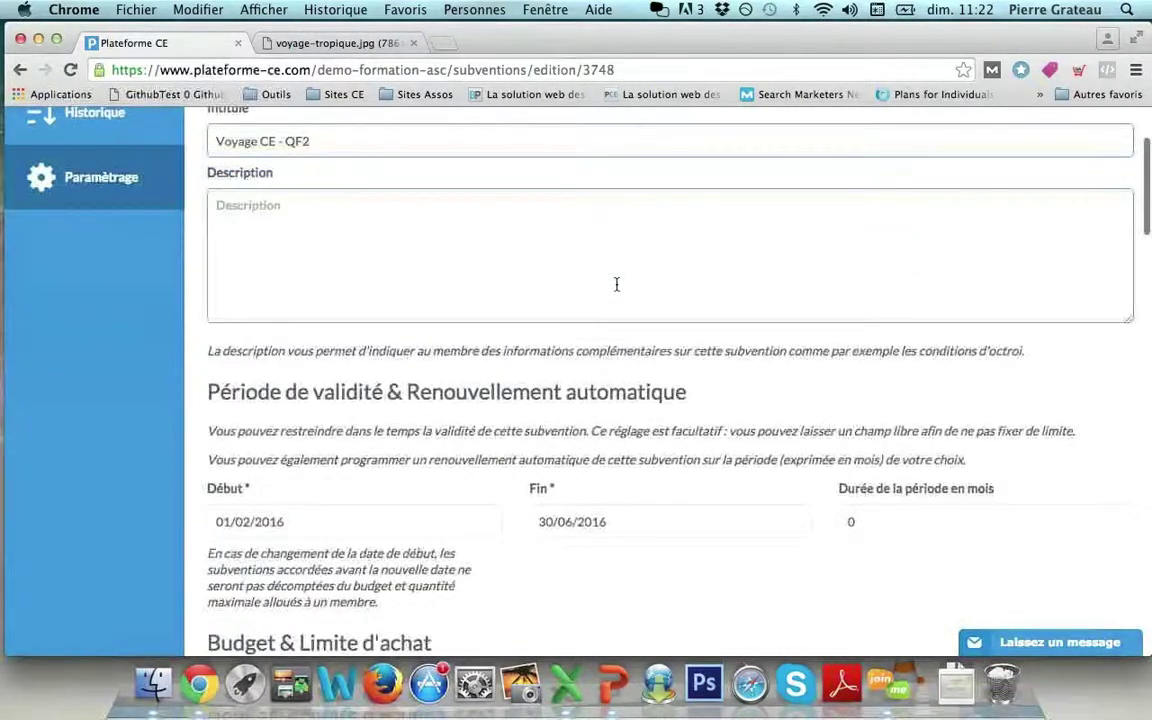
scroll(1080, 391, down, 15)
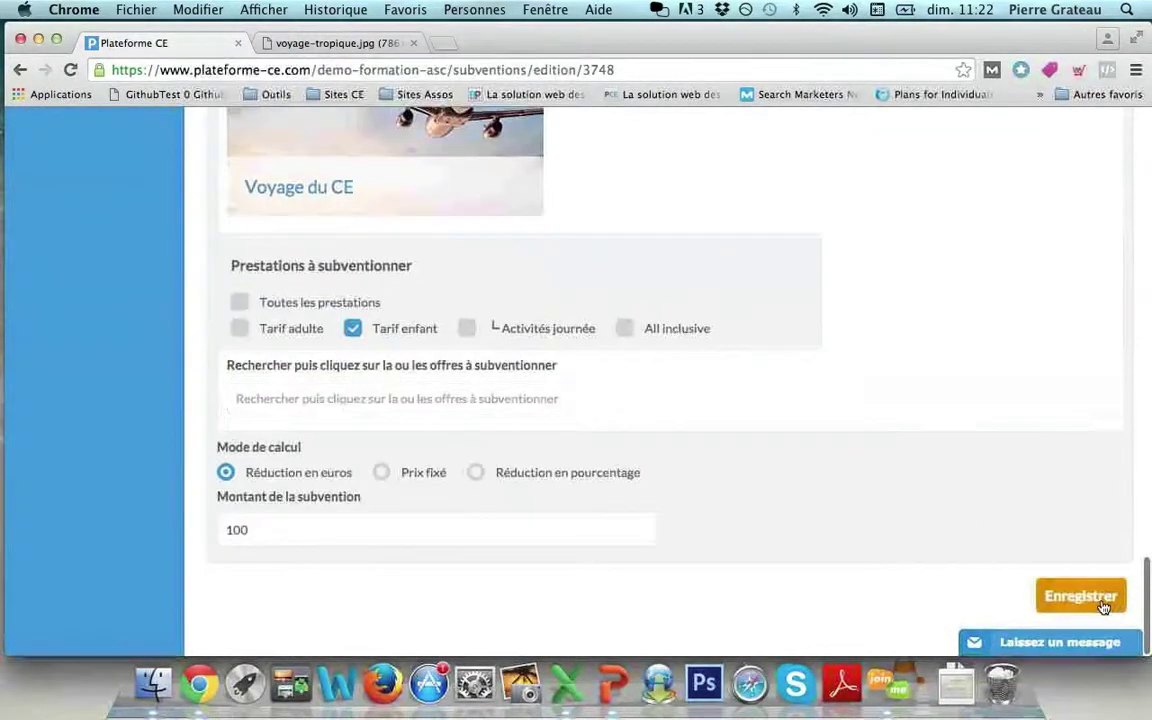
click(1103, 605)
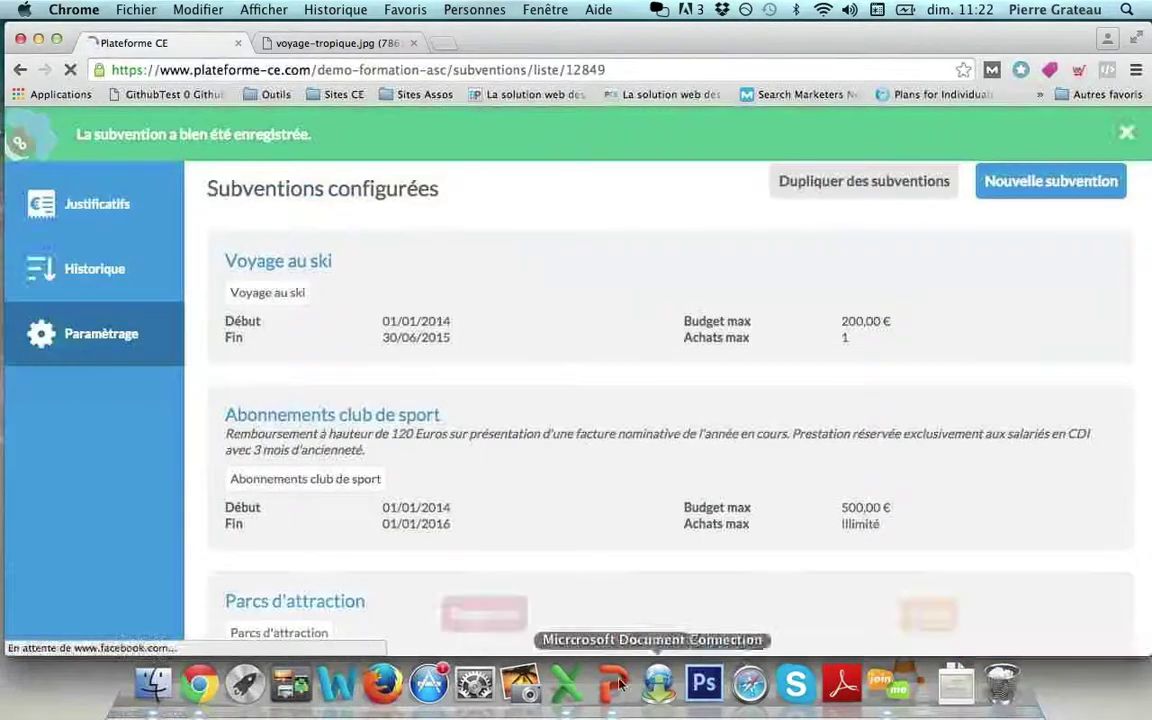
click(616, 684)
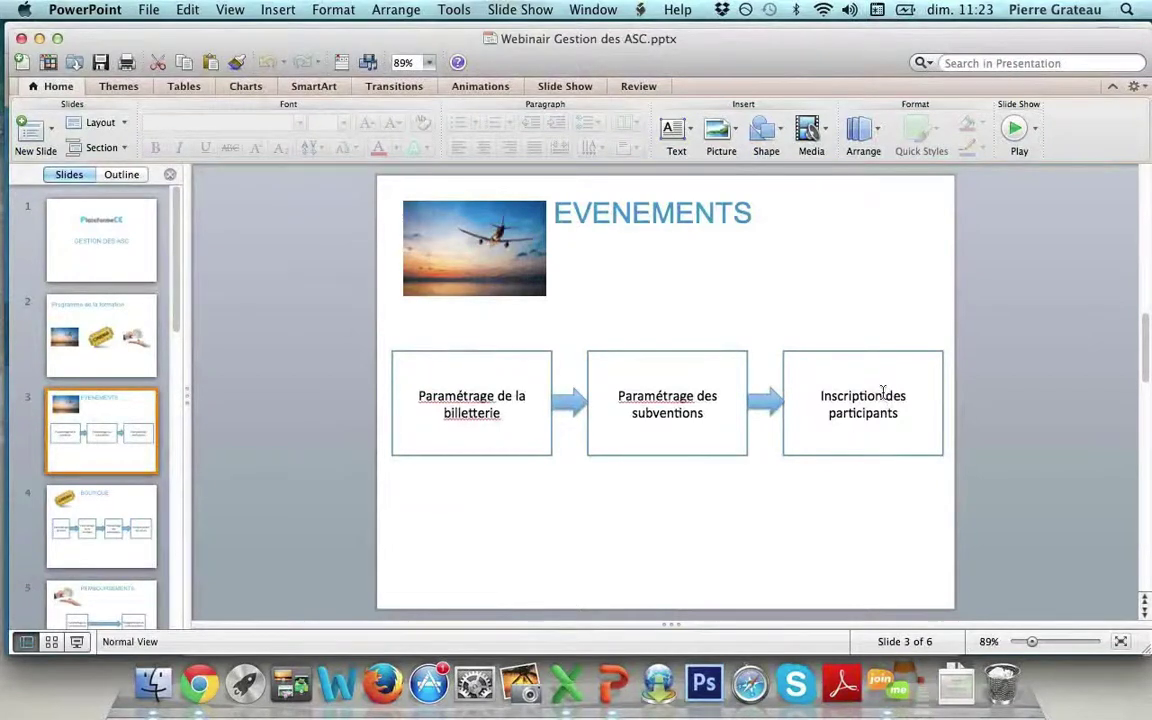
click(199, 684)
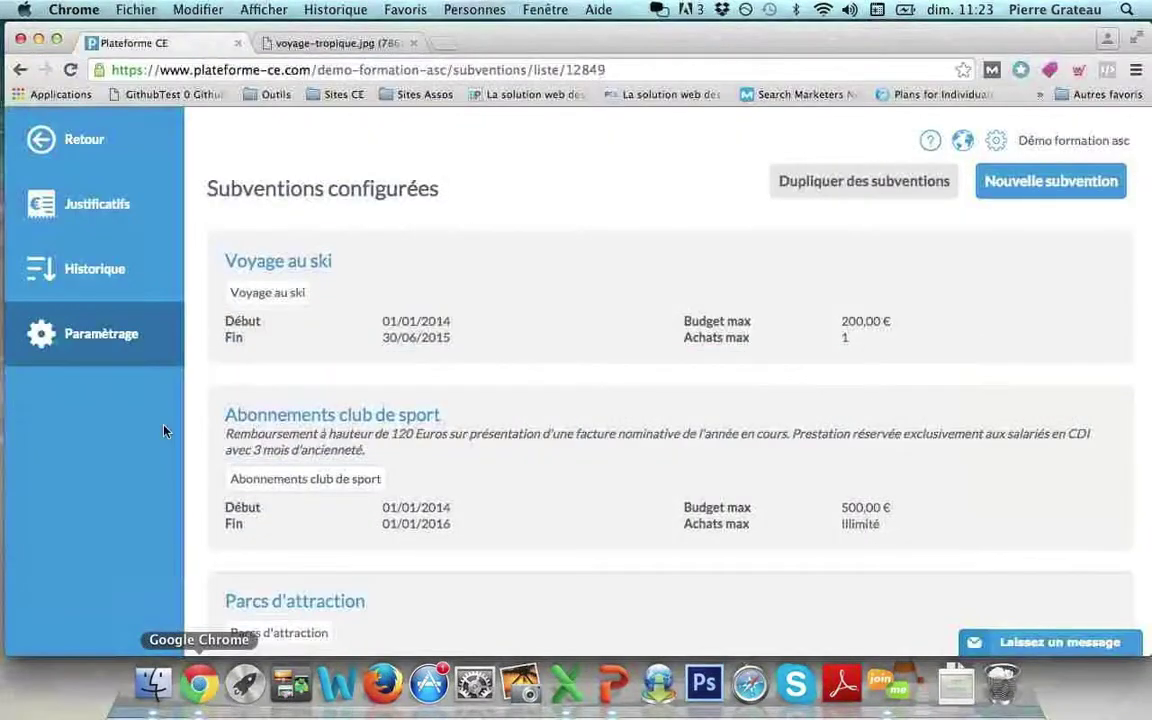
Go through Événements Billetterie to manage Voyage du CE and open its Ajouter un inscrit form.
click(106, 148)
click(90, 330)
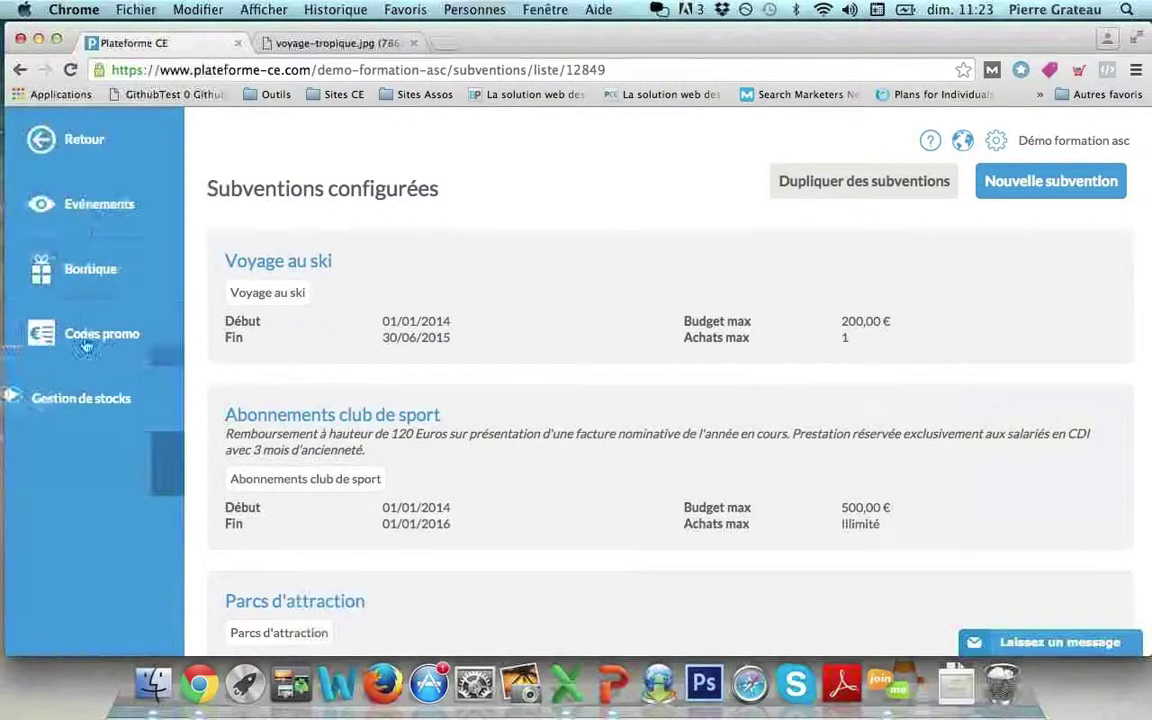
click(87, 218)
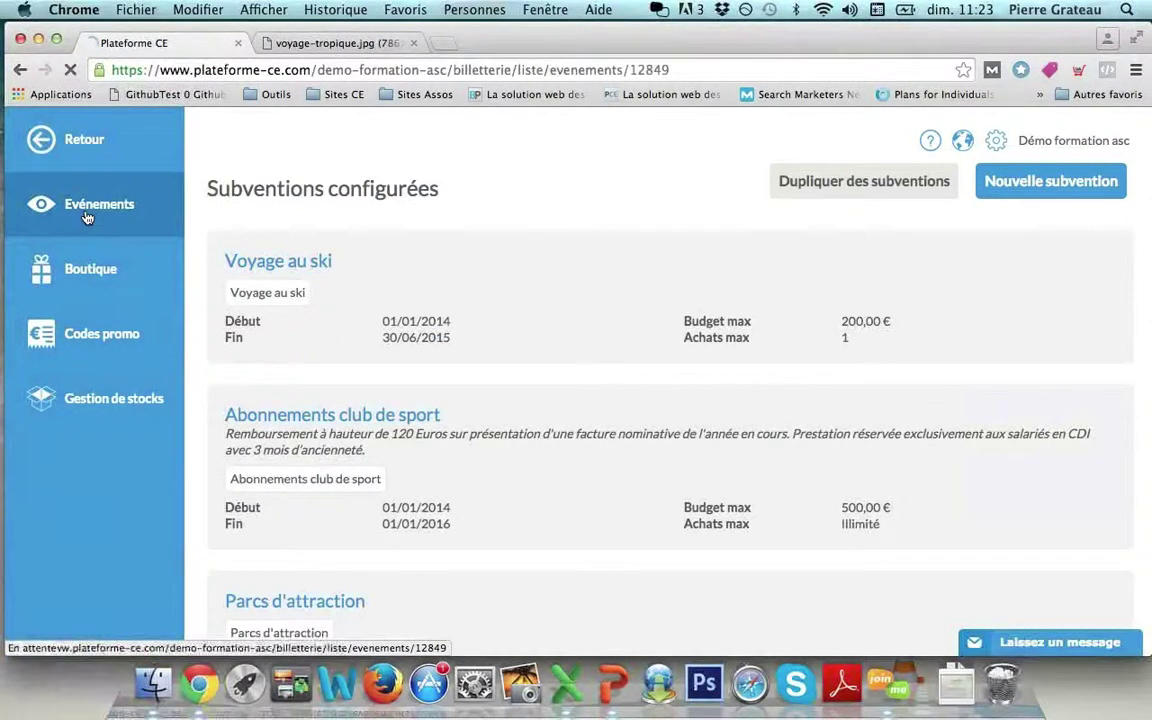
mouse_move(249, 386)
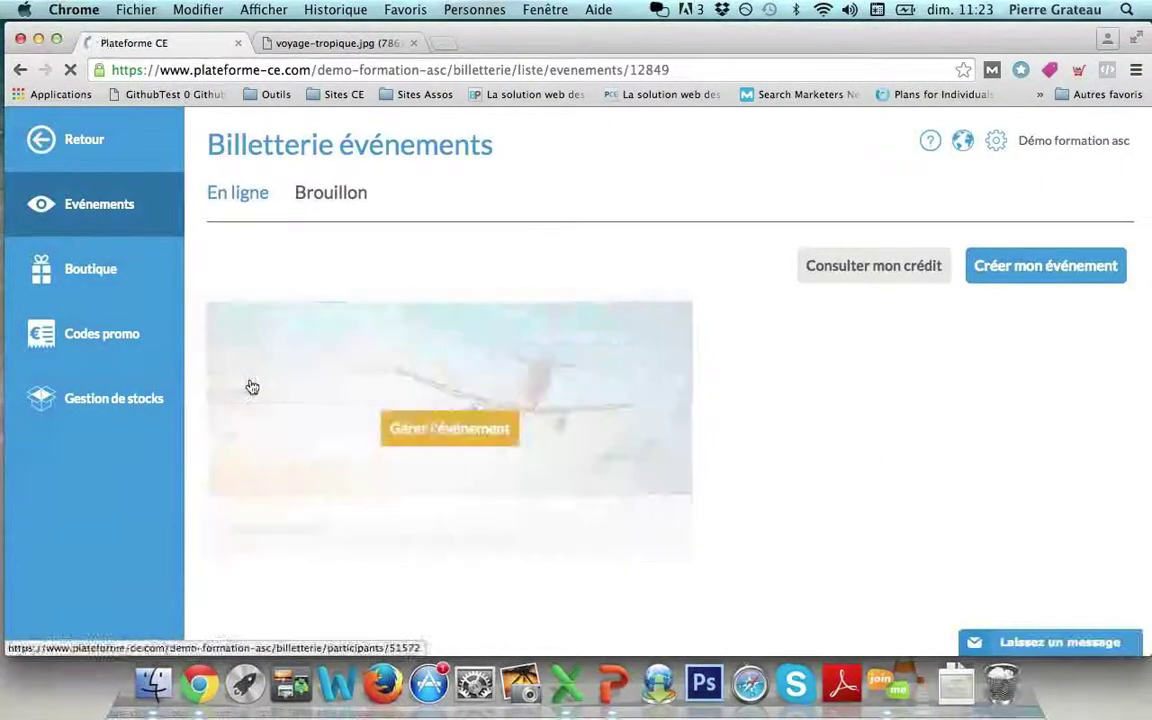
click(411, 443)
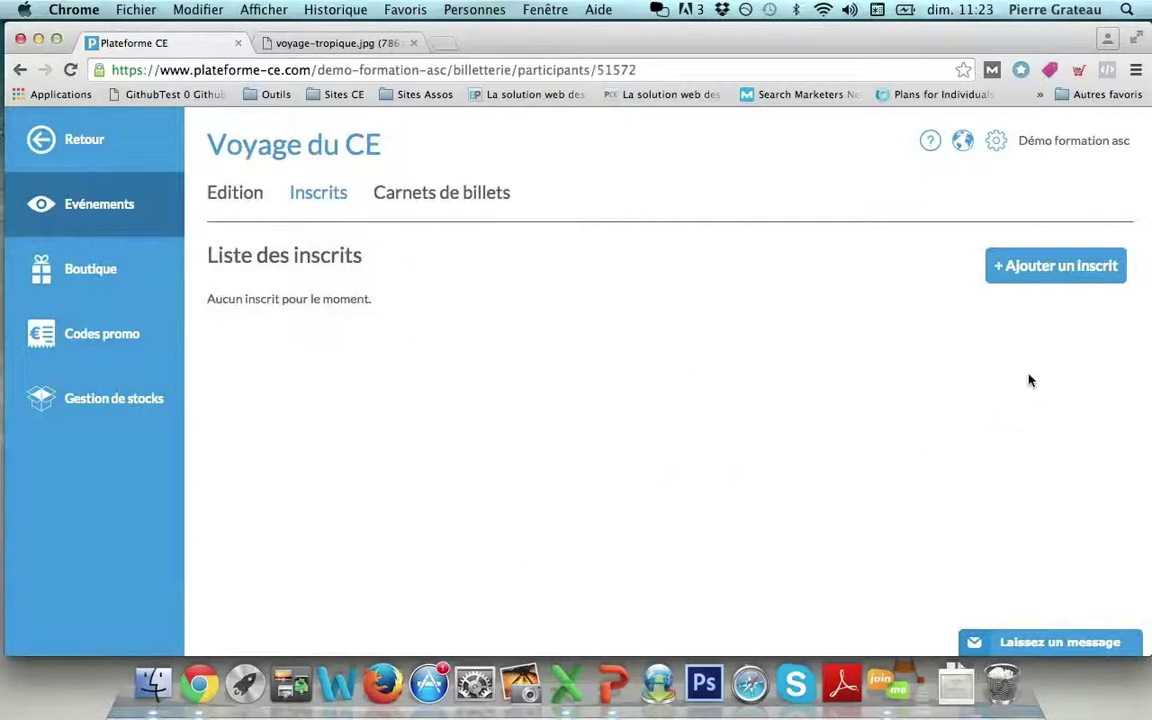
click(1017, 279)
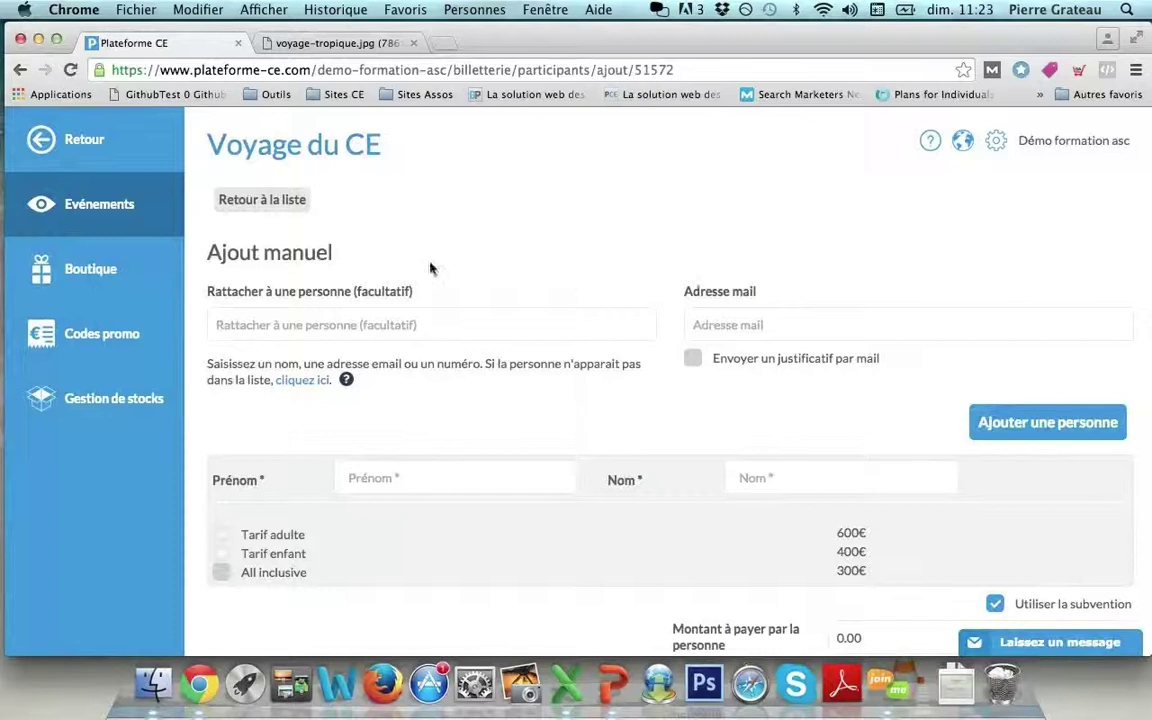
Attach an existing member picked from the Rattacher à une personne suggestions, on Tarif adulte.
click(273, 336)
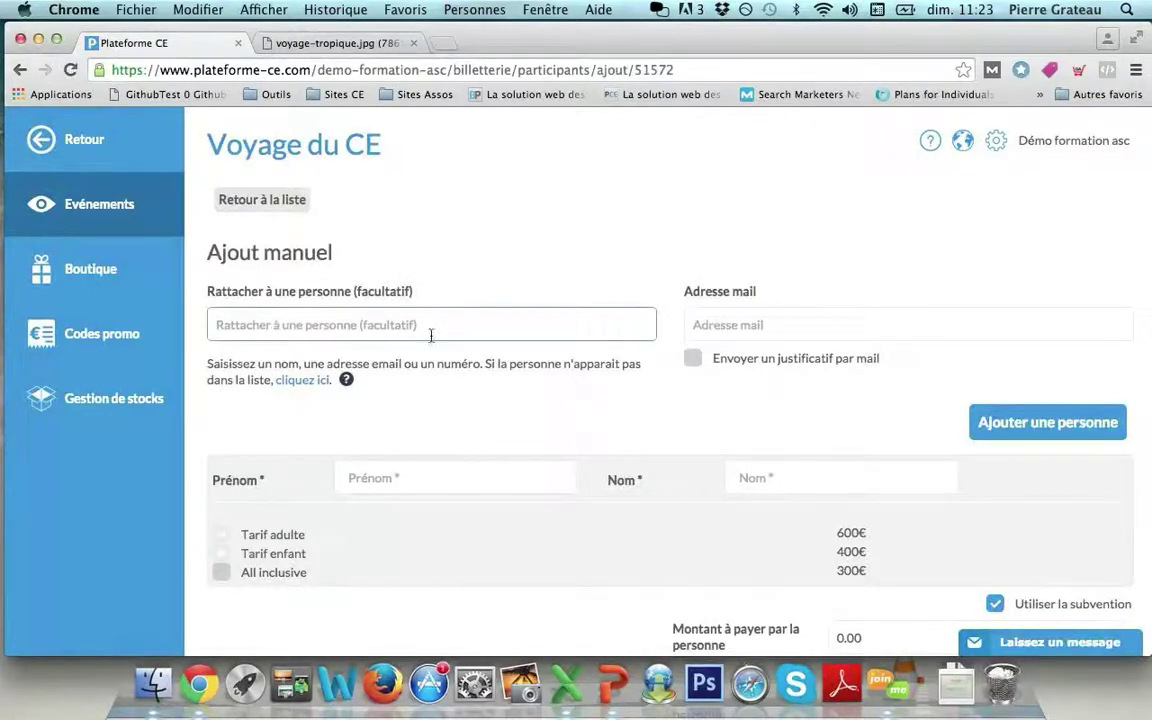
click(375, 478)
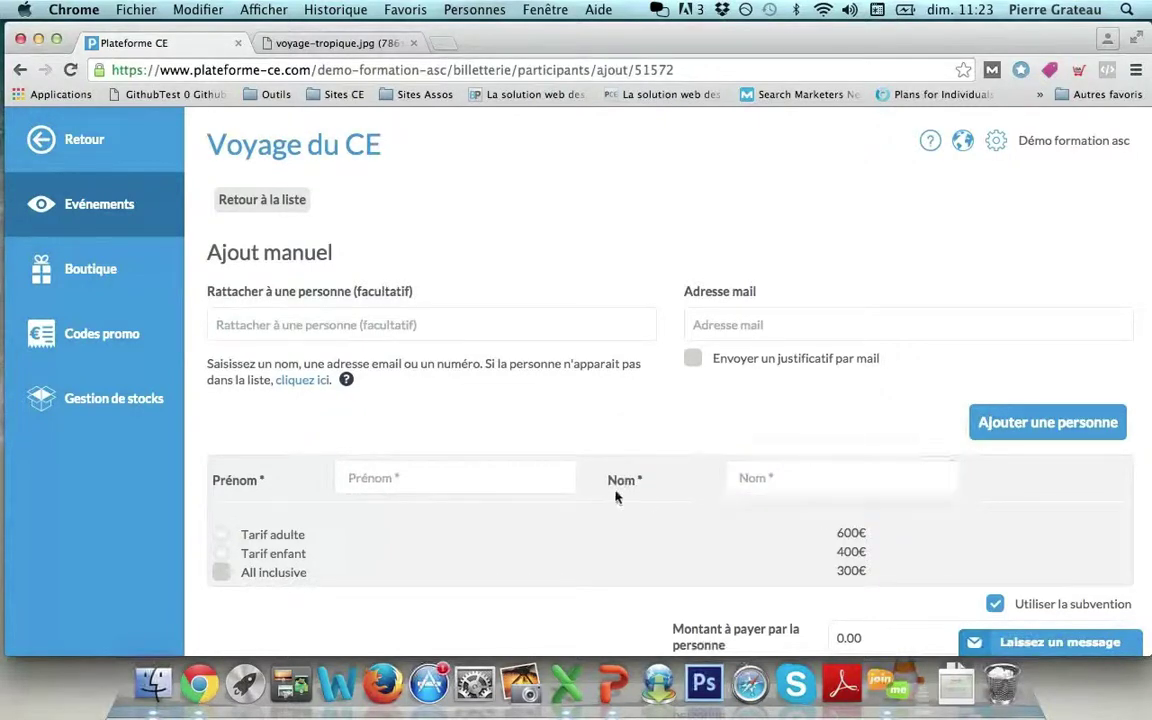
click(545, 479)
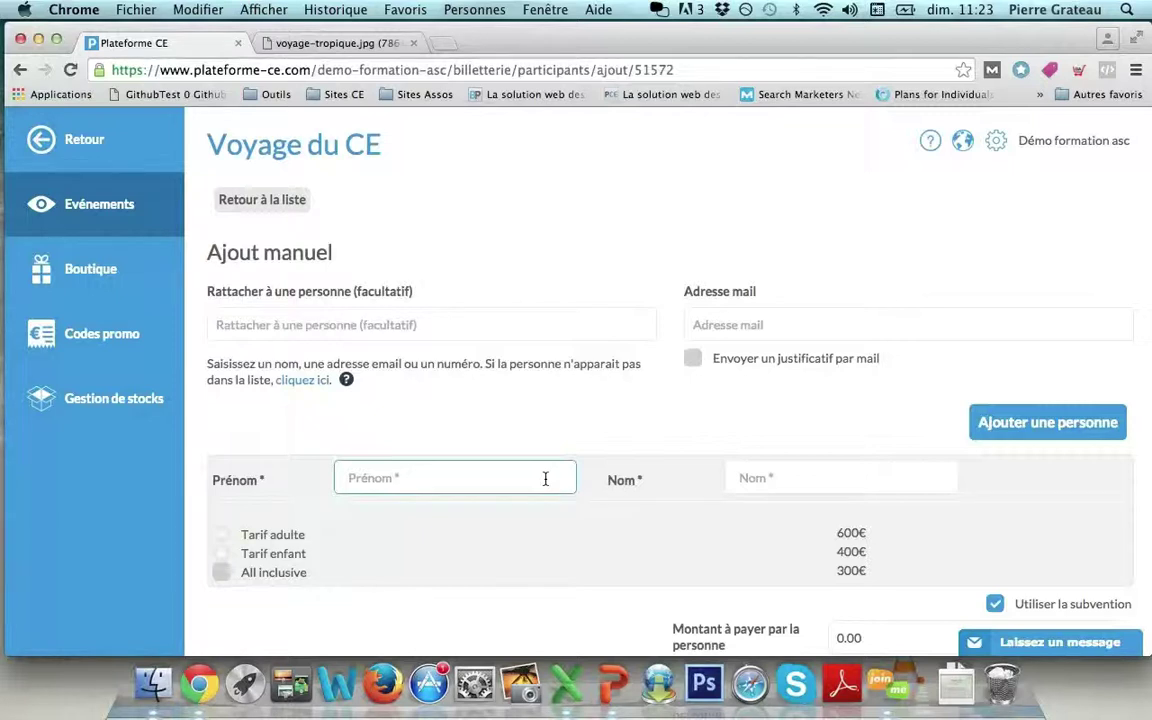
click(568, 548)
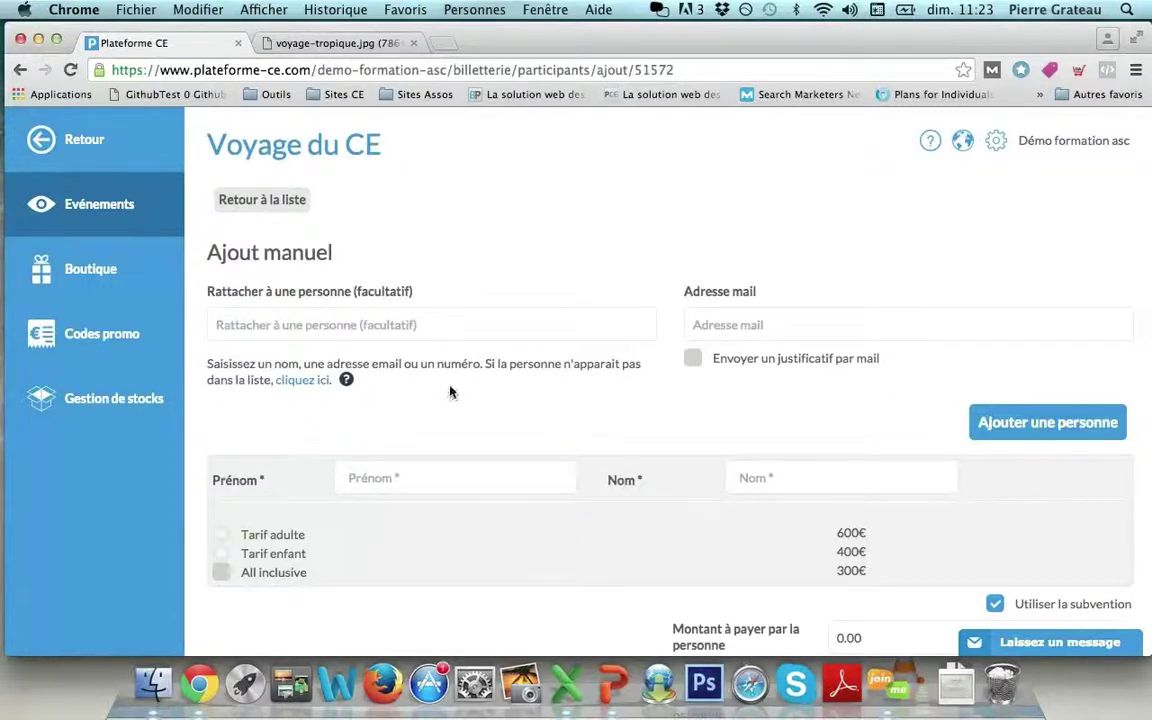
click(408, 328)
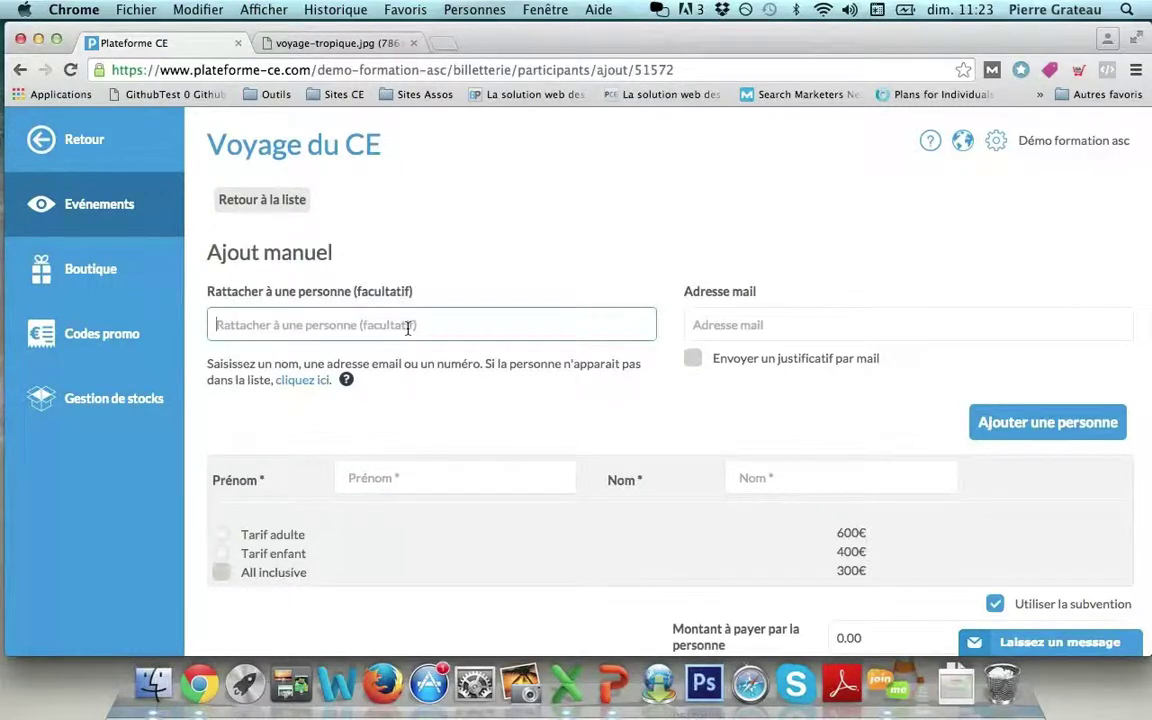
text(e)
key(Down)
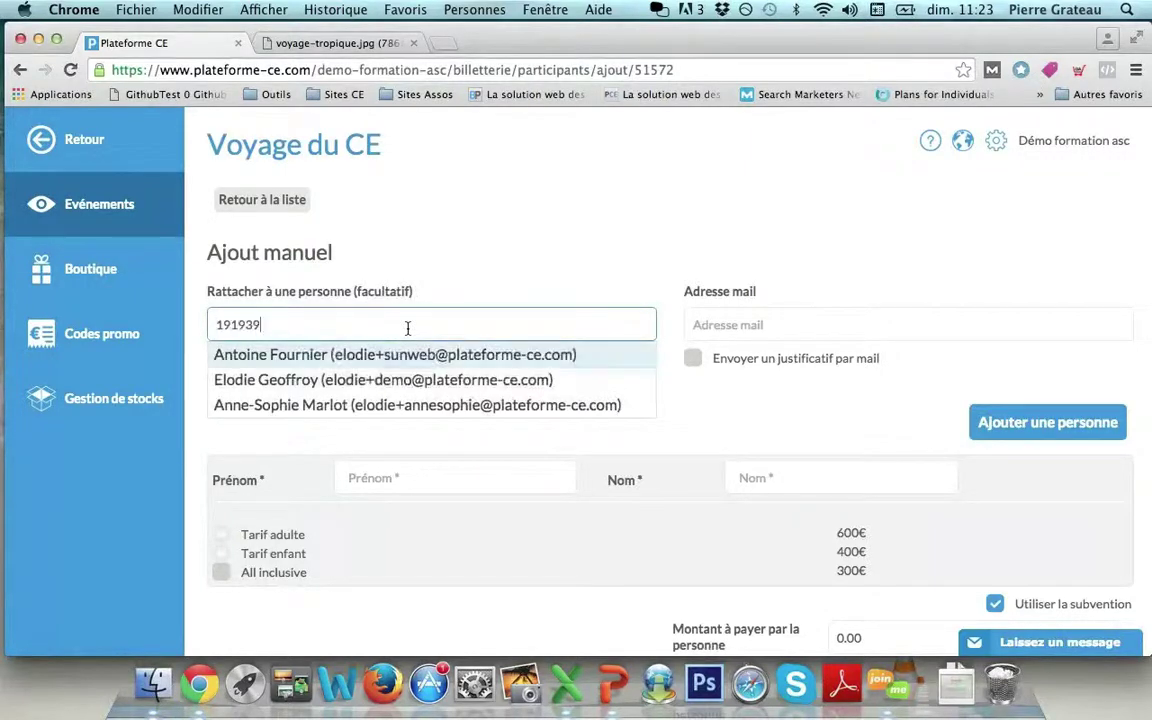
key(Down)
key(Return)
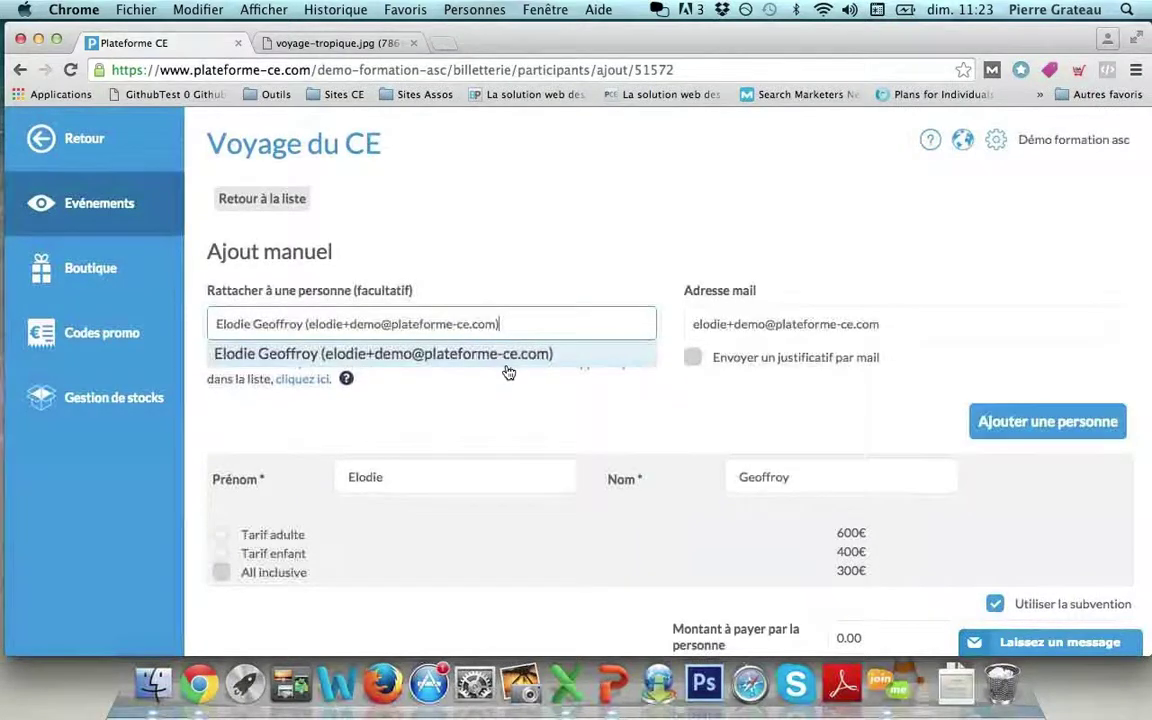
scroll(506, 370, down, 2)
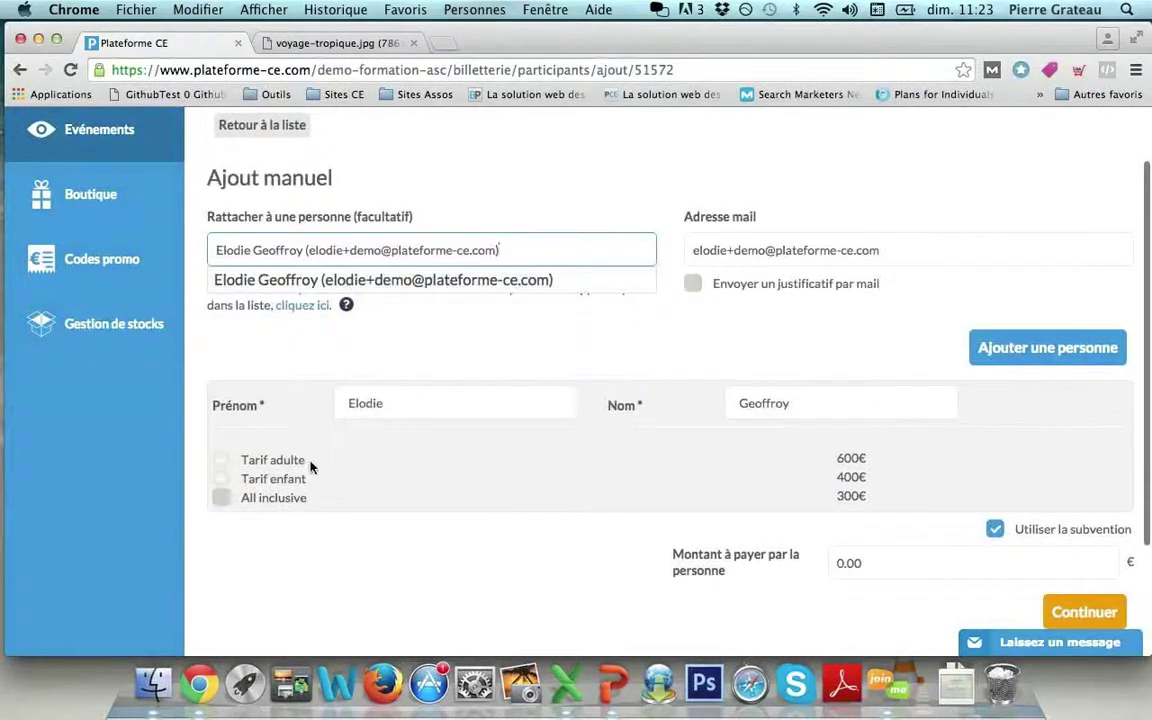
click(221, 460)
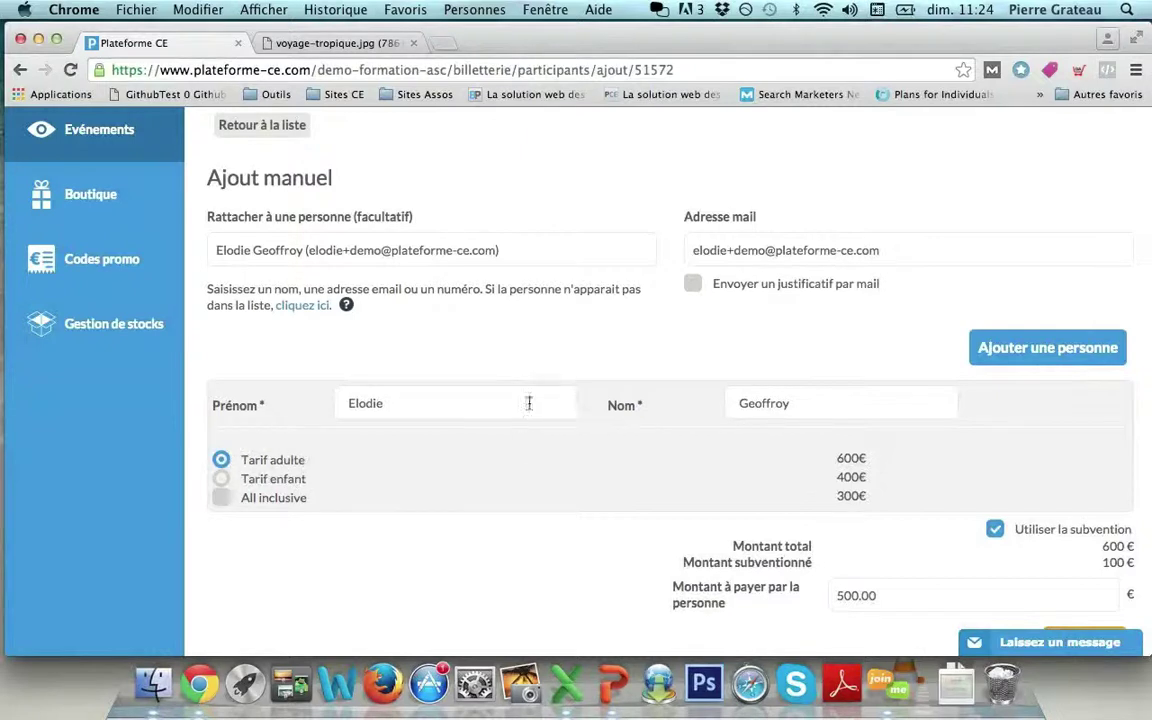
Add a second participant with first and last name on Tarif enfant with Activités journée.
click(1000, 348)
scroll(982, 352, down, 3)
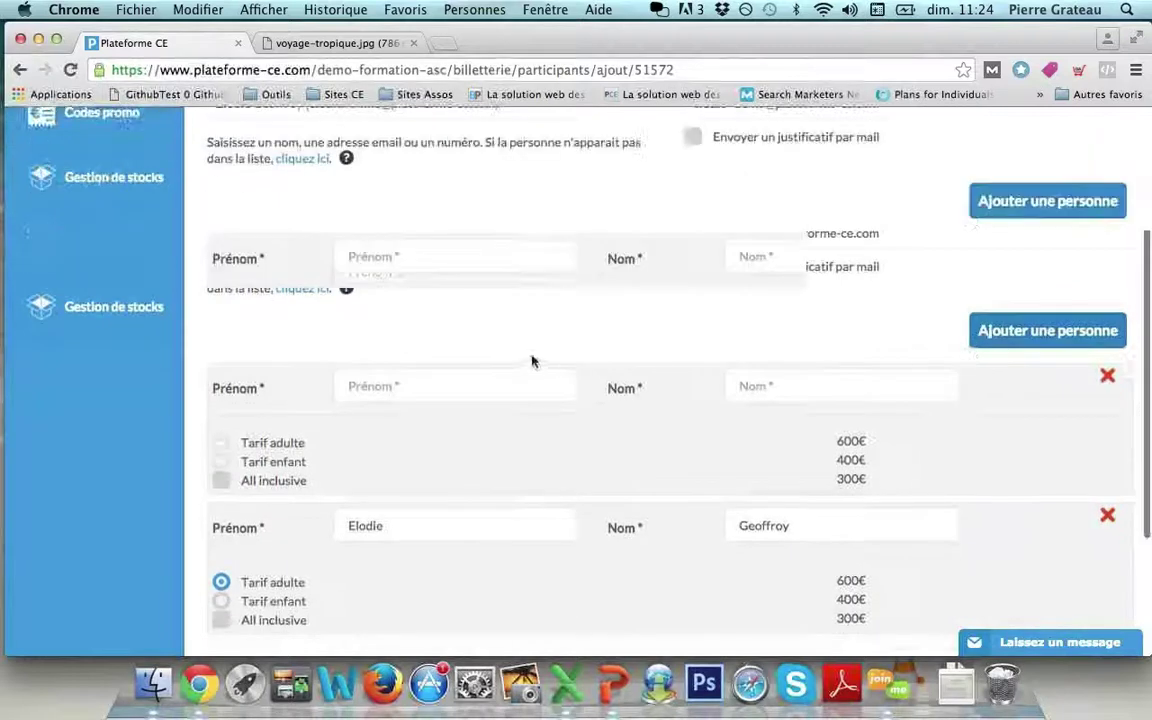
click(418, 262)
text(Sophie)
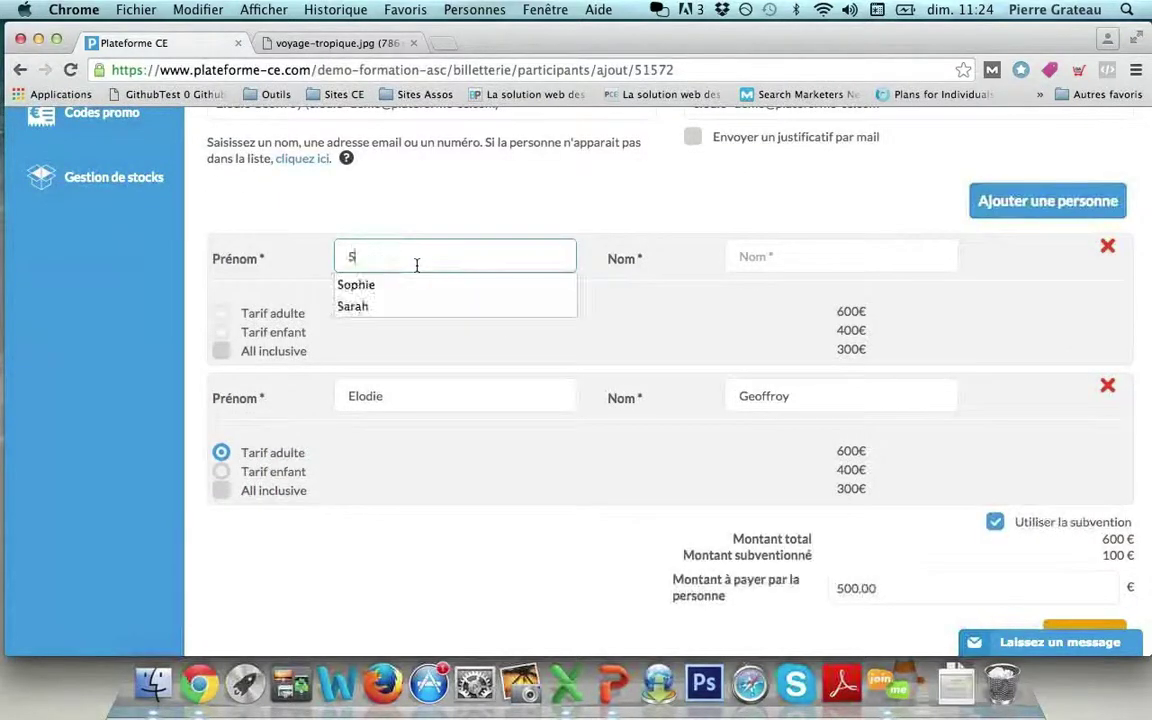
key(Tab)
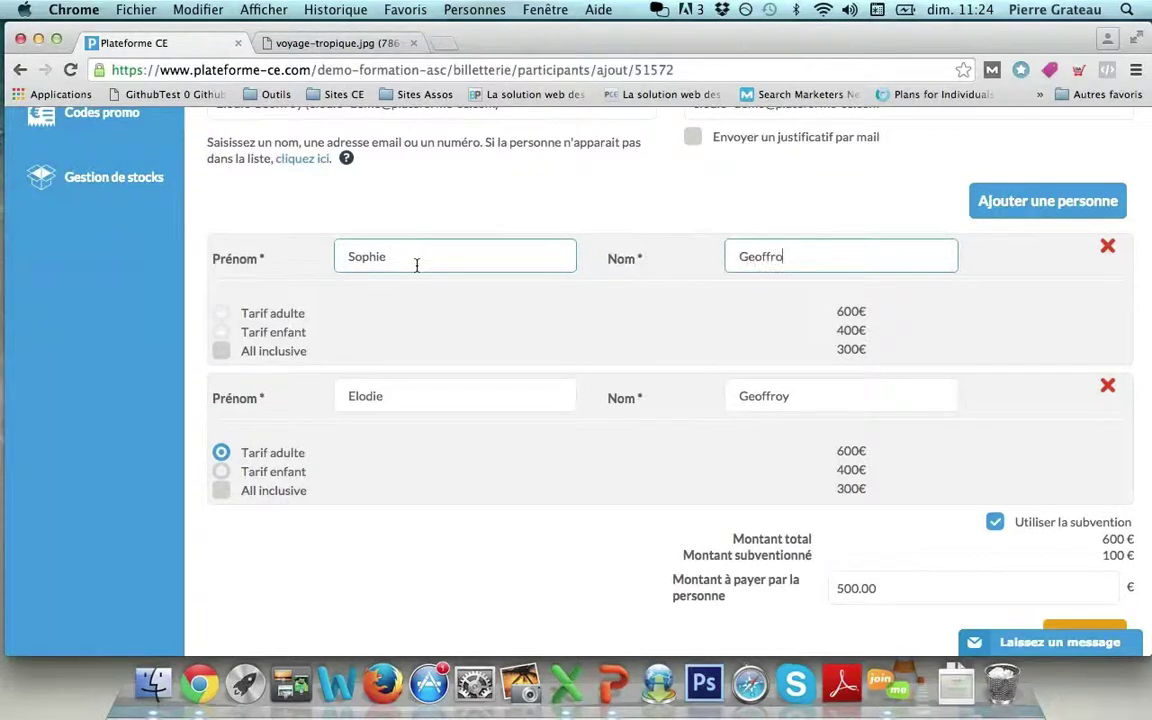
click(221, 333)
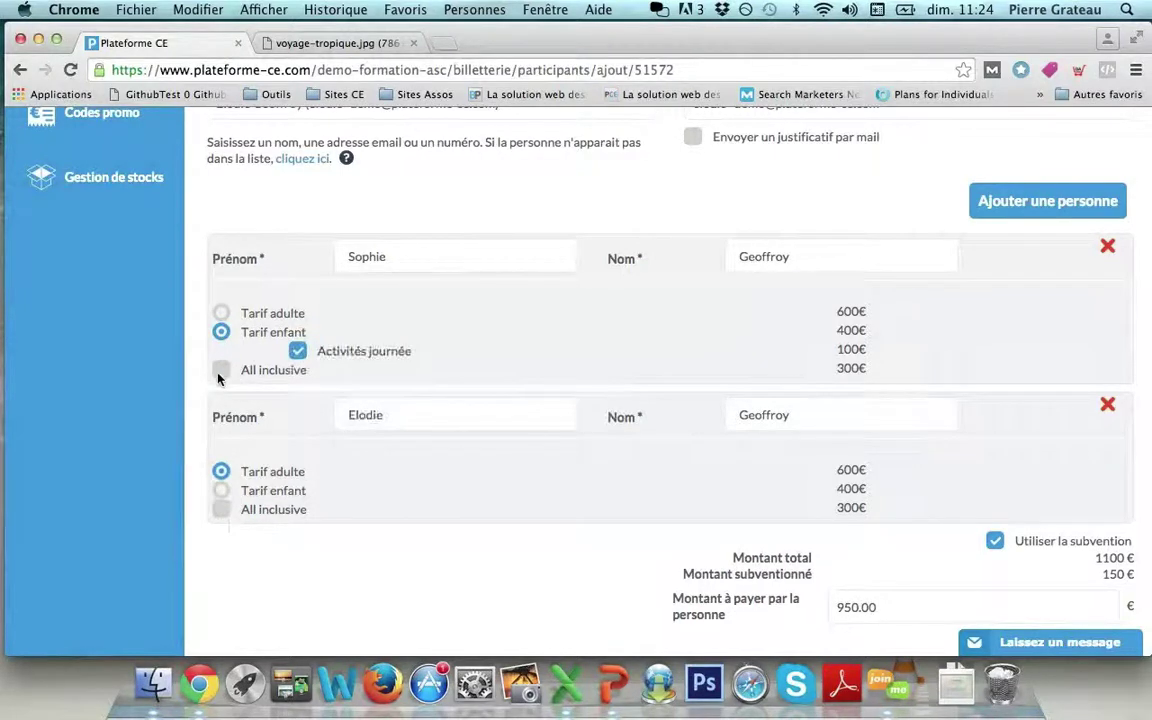
scroll(440, 453, up, 3)
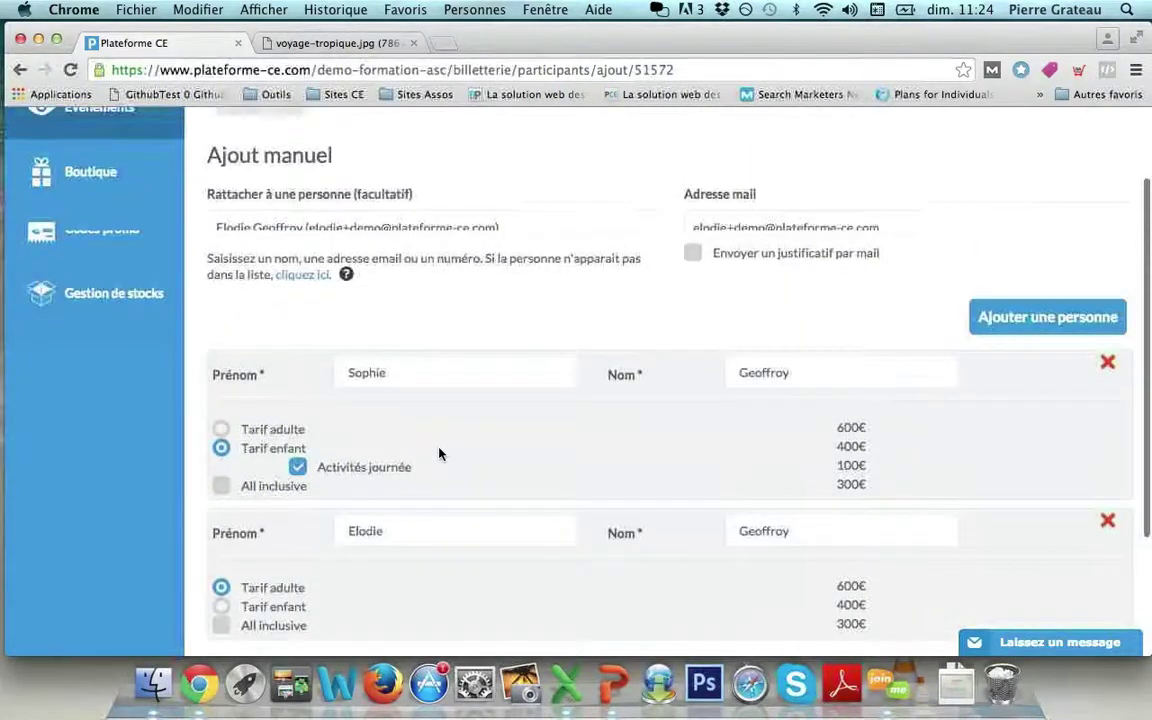
scroll(430, 470, down, 1)
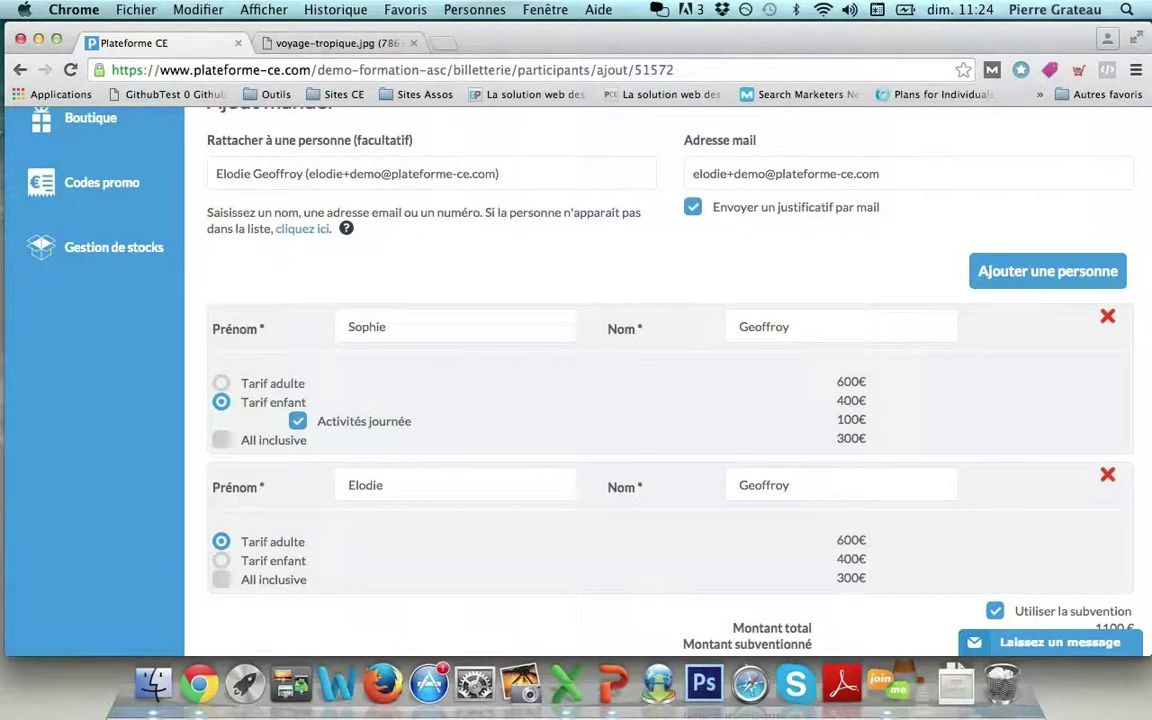
scroll(693, 219, down, 1)
scroll(693, 219, down, 1)
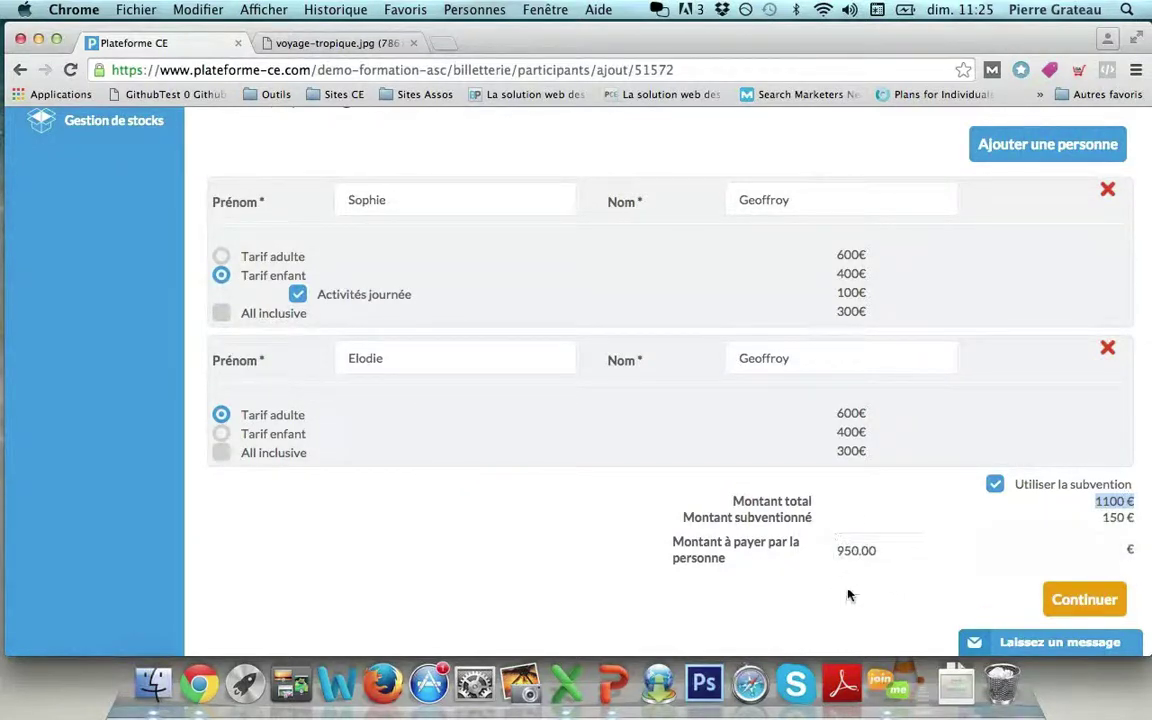
Continue and record the 950 € payment as a Chèque classique from CIC with its cheque number.
click(1074, 612)
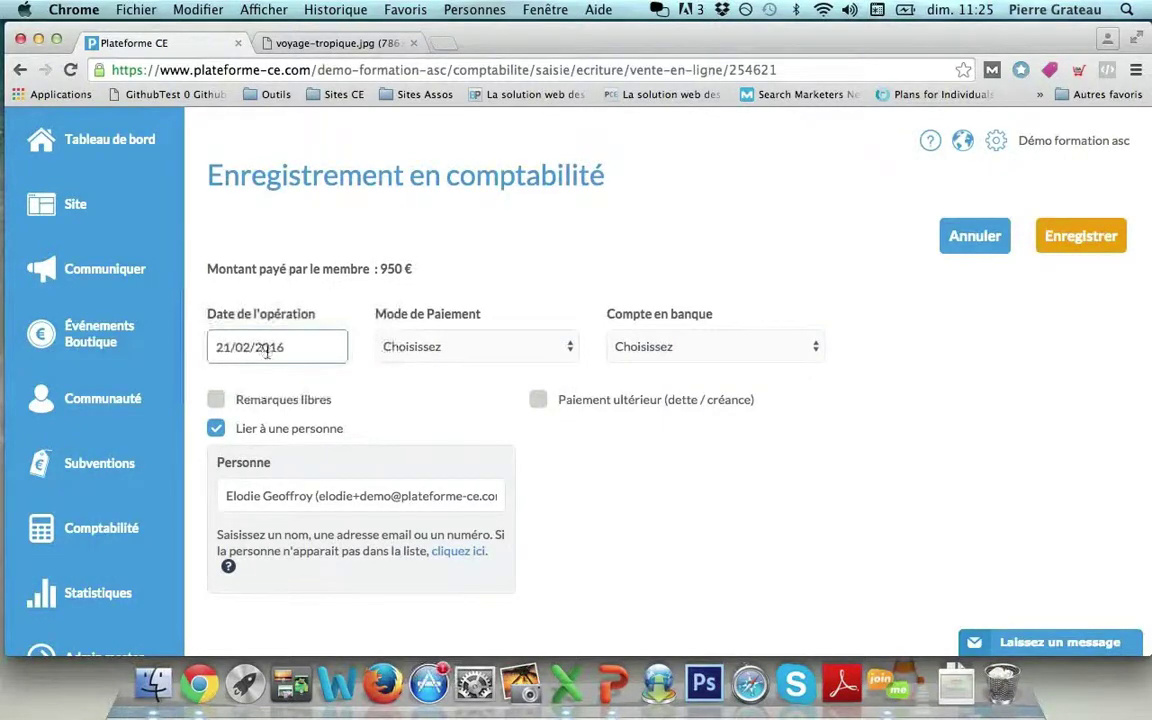
click(410, 346)
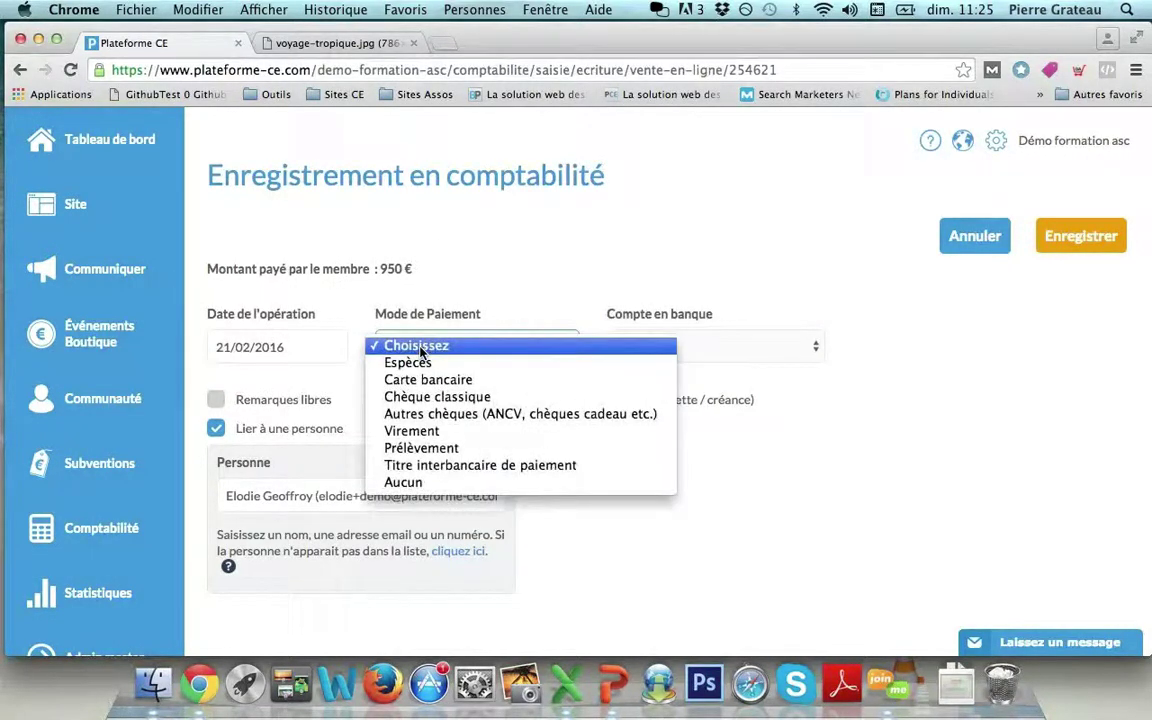
click(426, 396)
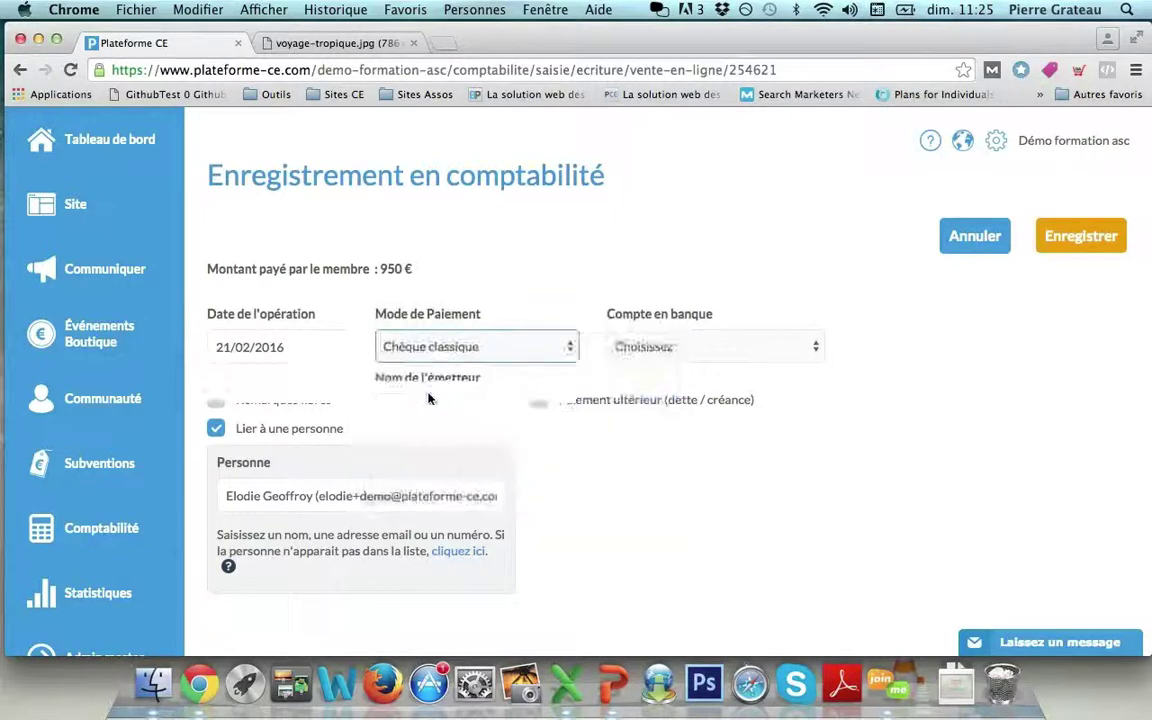
click(428, 476)
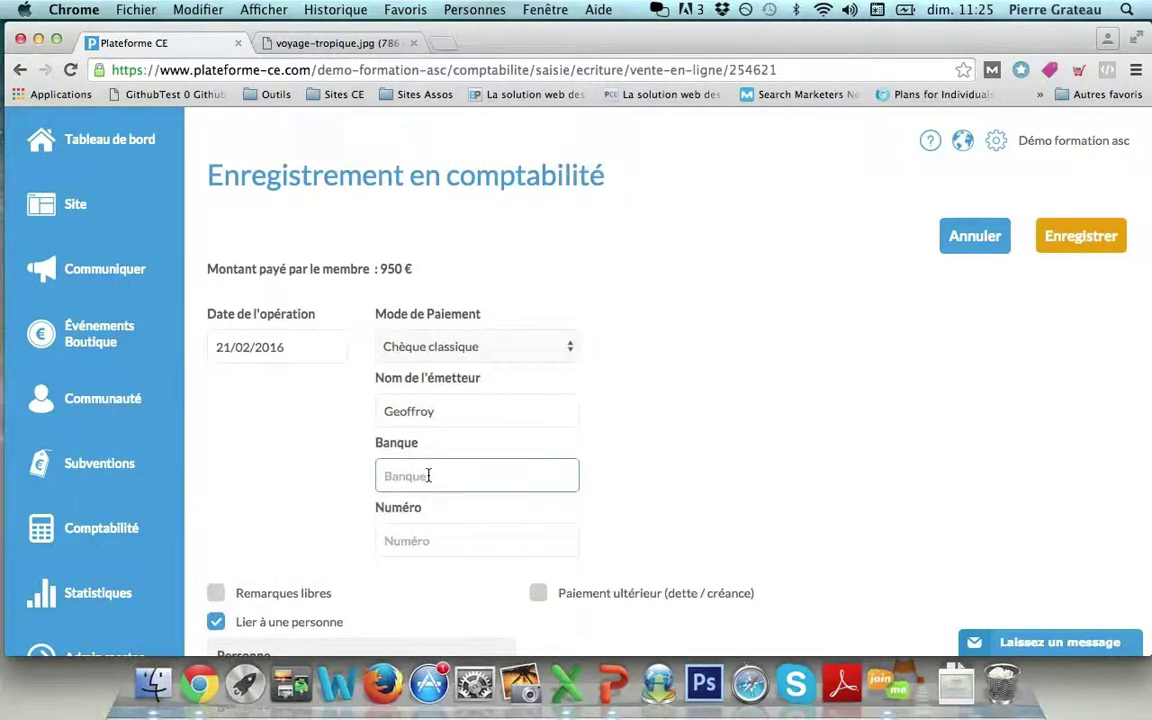
text(CIC)
key(Tab)
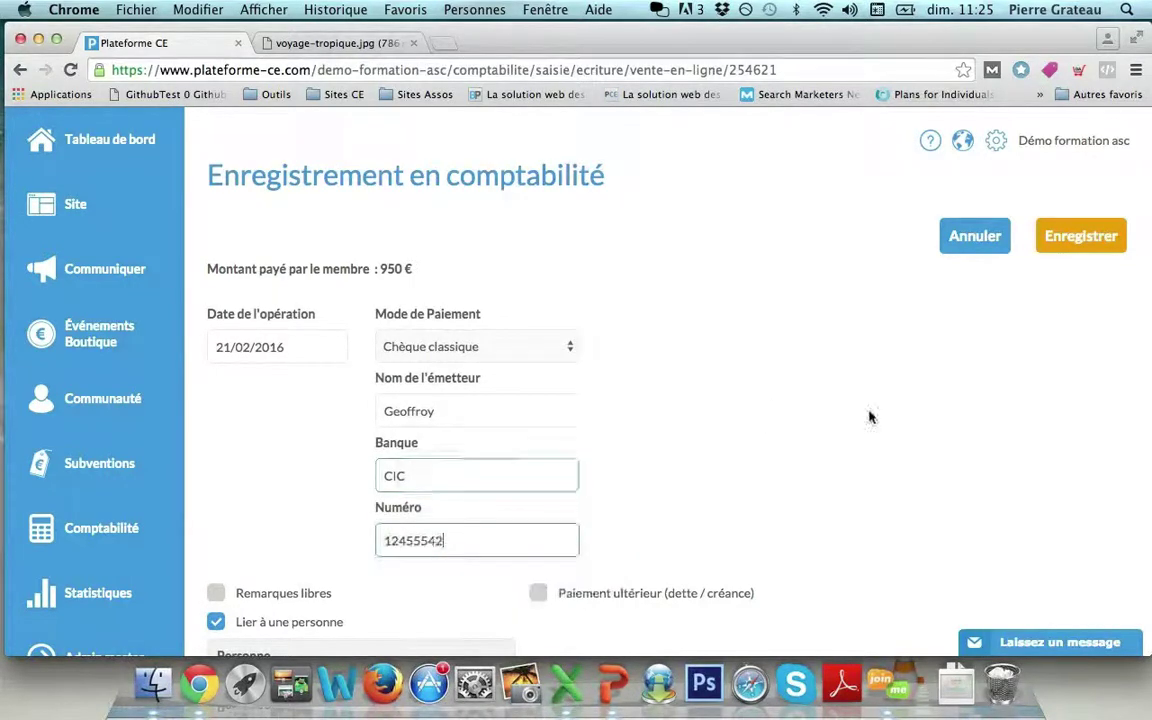
click(1073, 235)
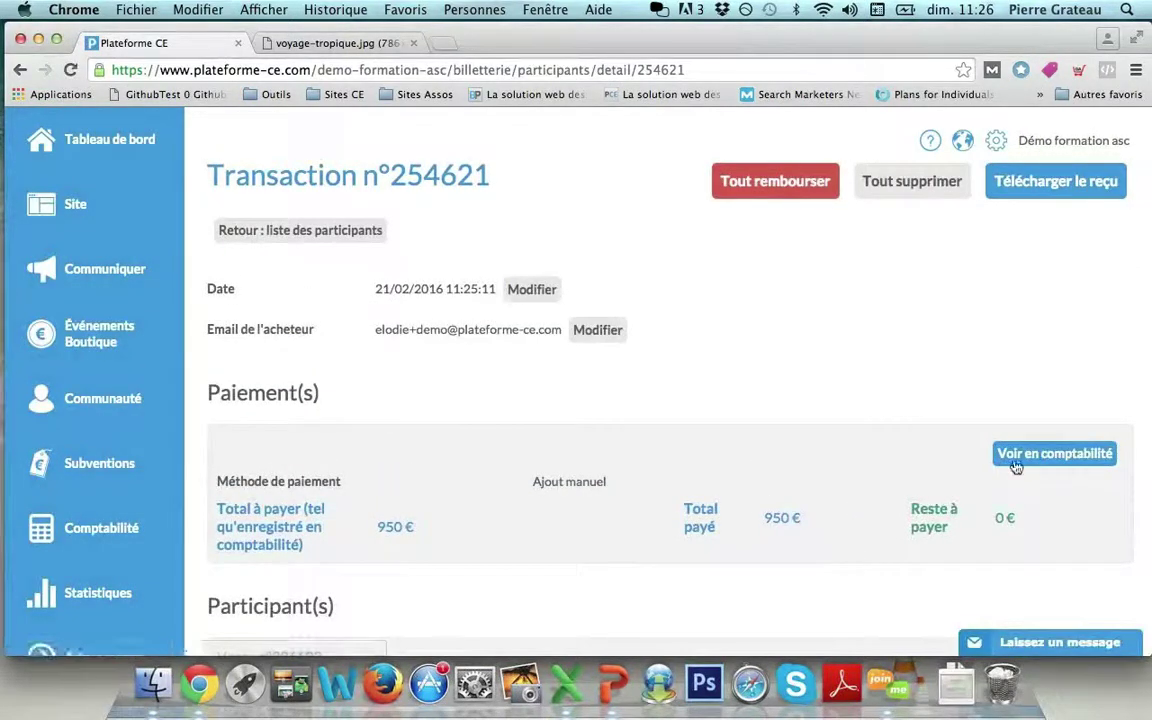
Review the accounting entries, the 1100€ sale and 950€ payment, then return to the participant list.
click(1015, 458)
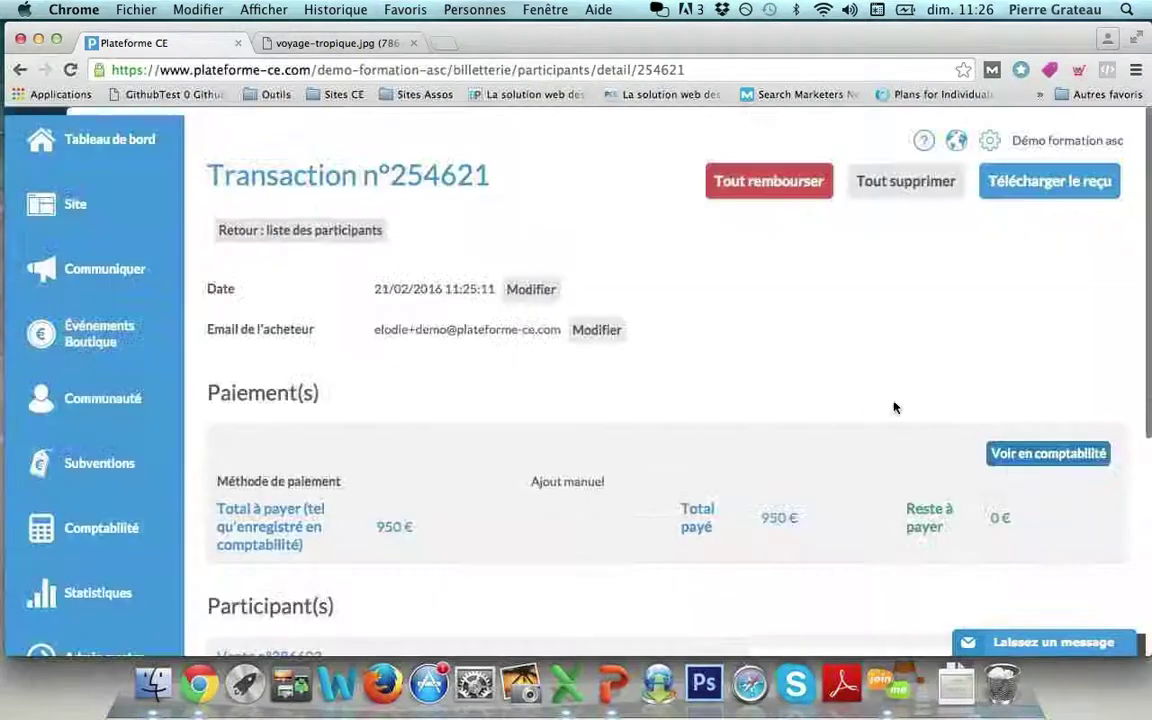
scroll(797, 345, down, 5)
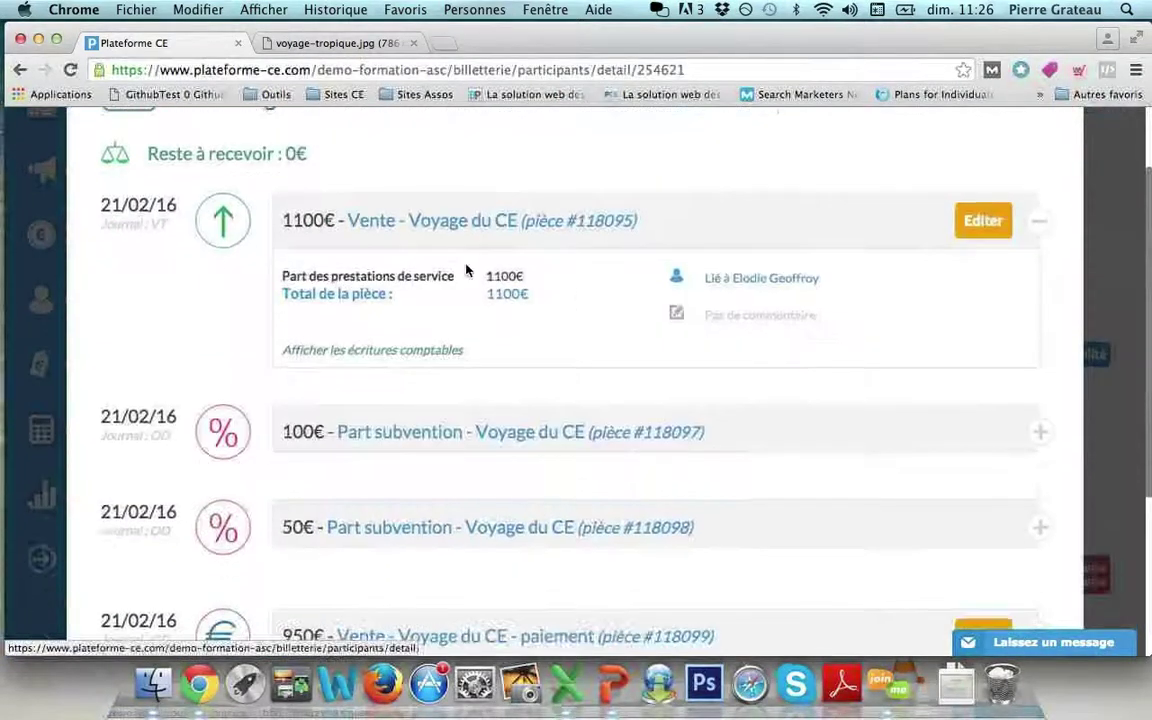
drag(280, 220, 333, 221)
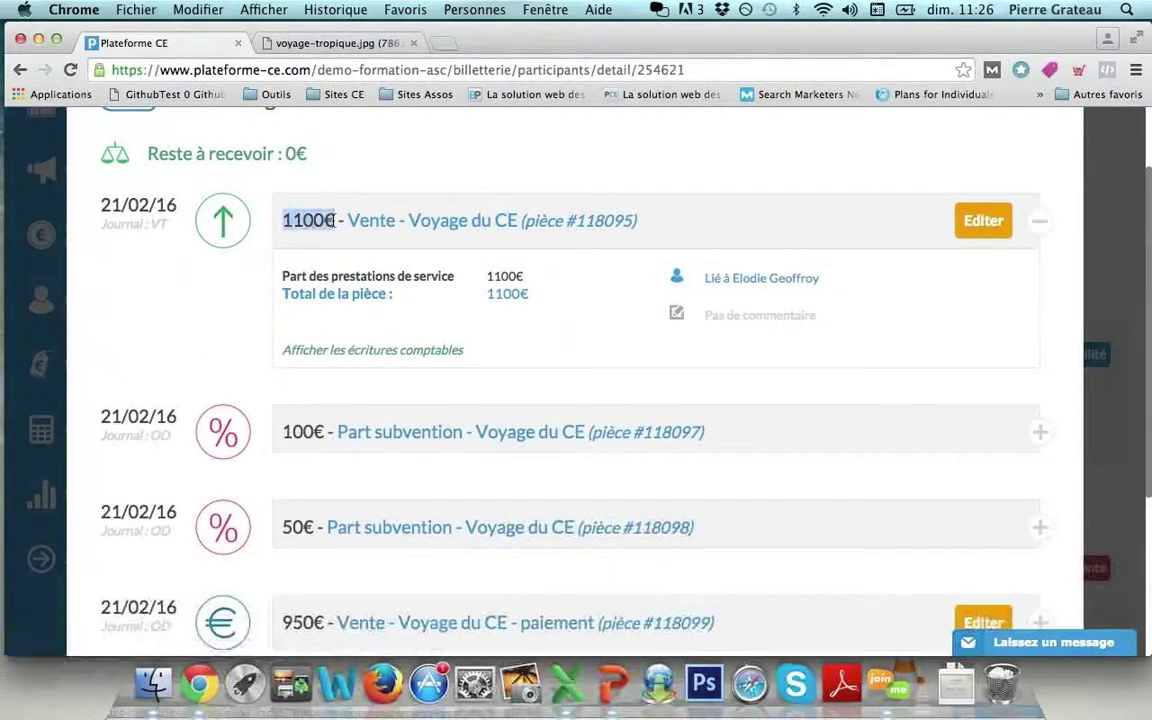
click(300, 428)
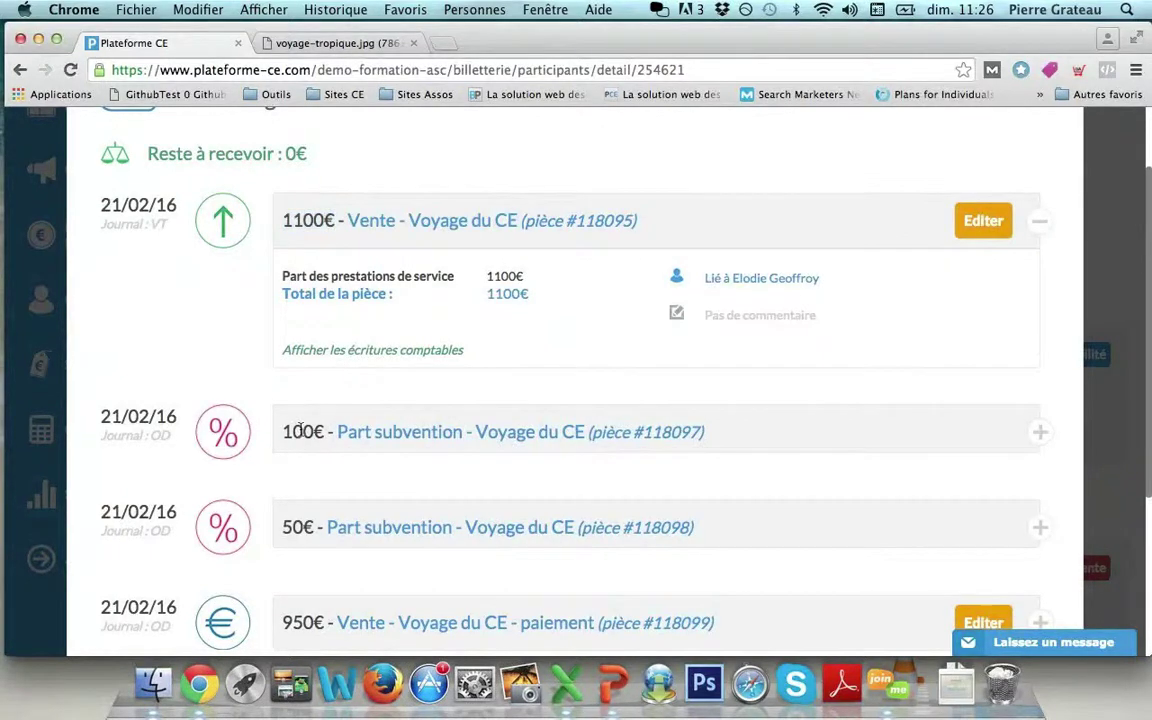
scroll(301, 427, down, 3)
scroll(300, 350, down, 1)
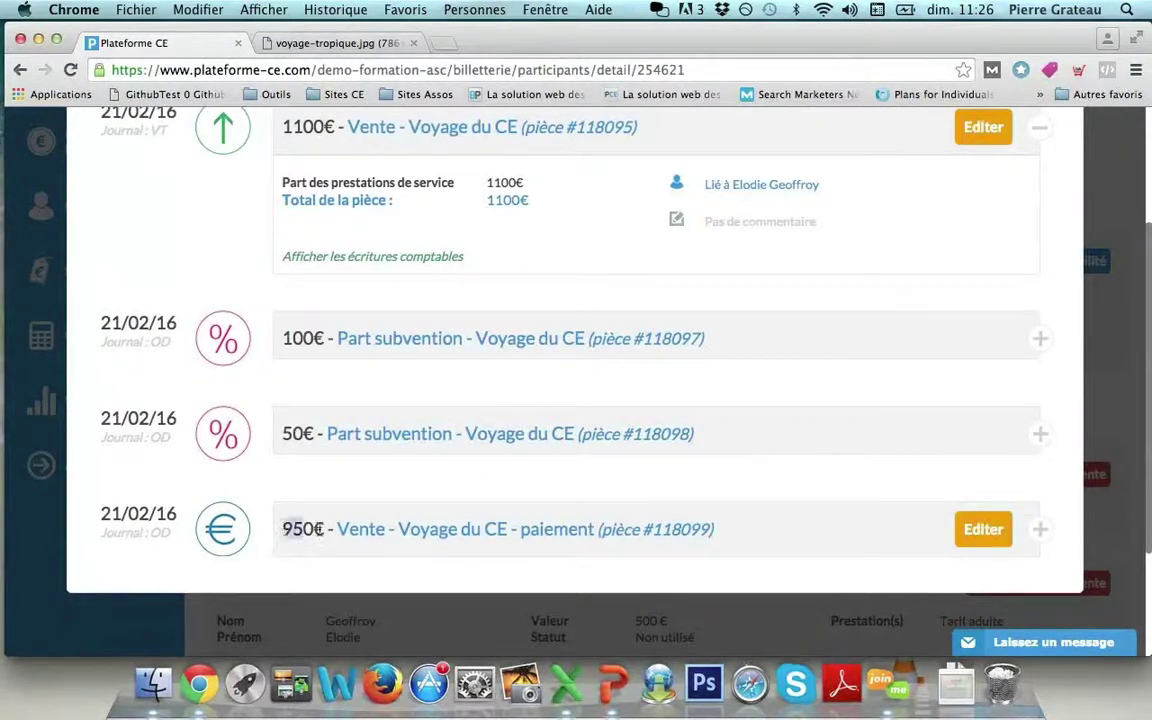
click(982, 530)
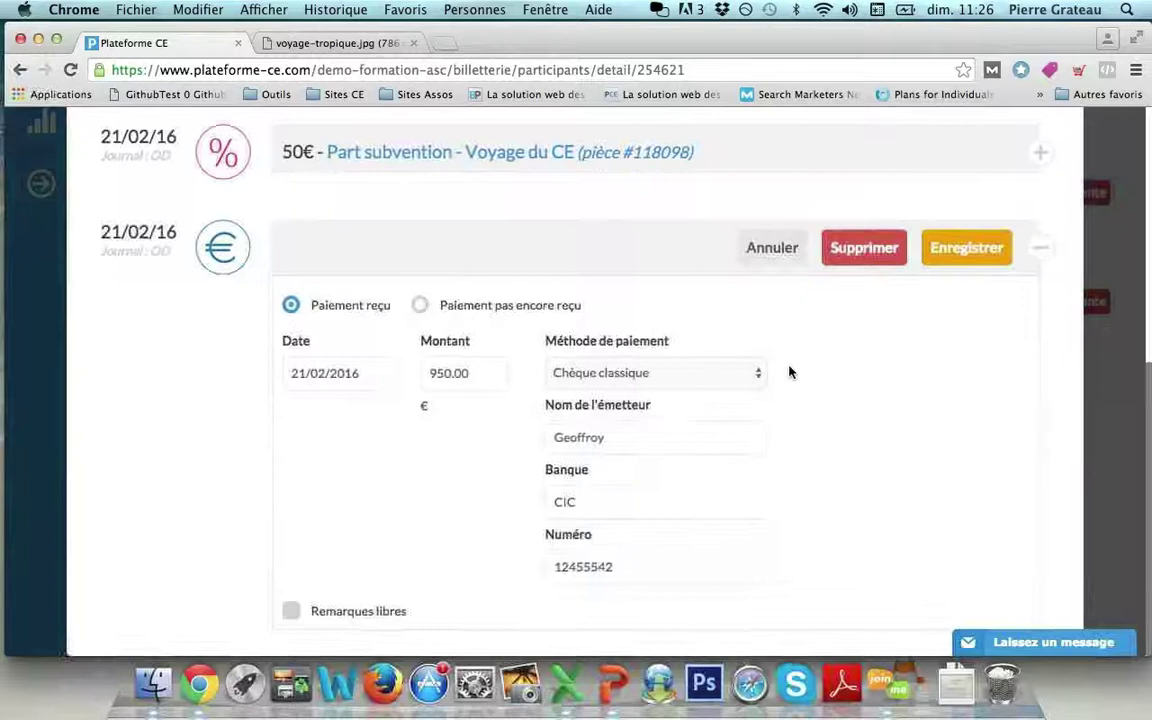
scroll(789, 372, up, 10)
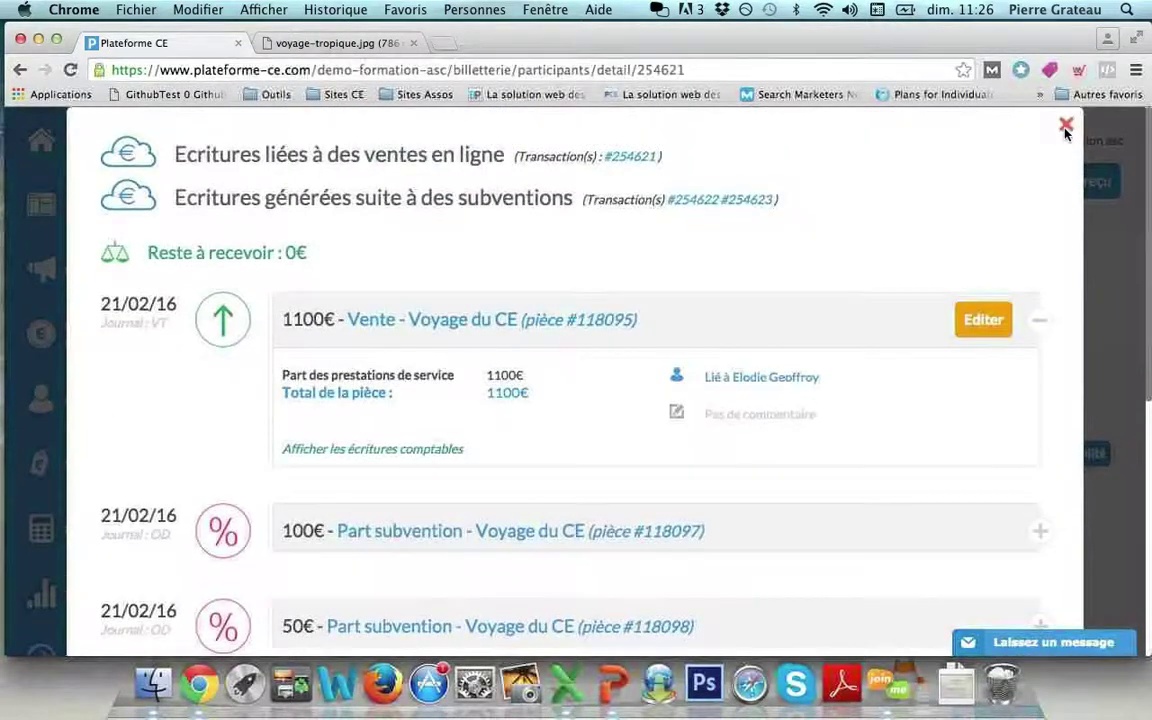
click(1065, 128)
click(334, 231)
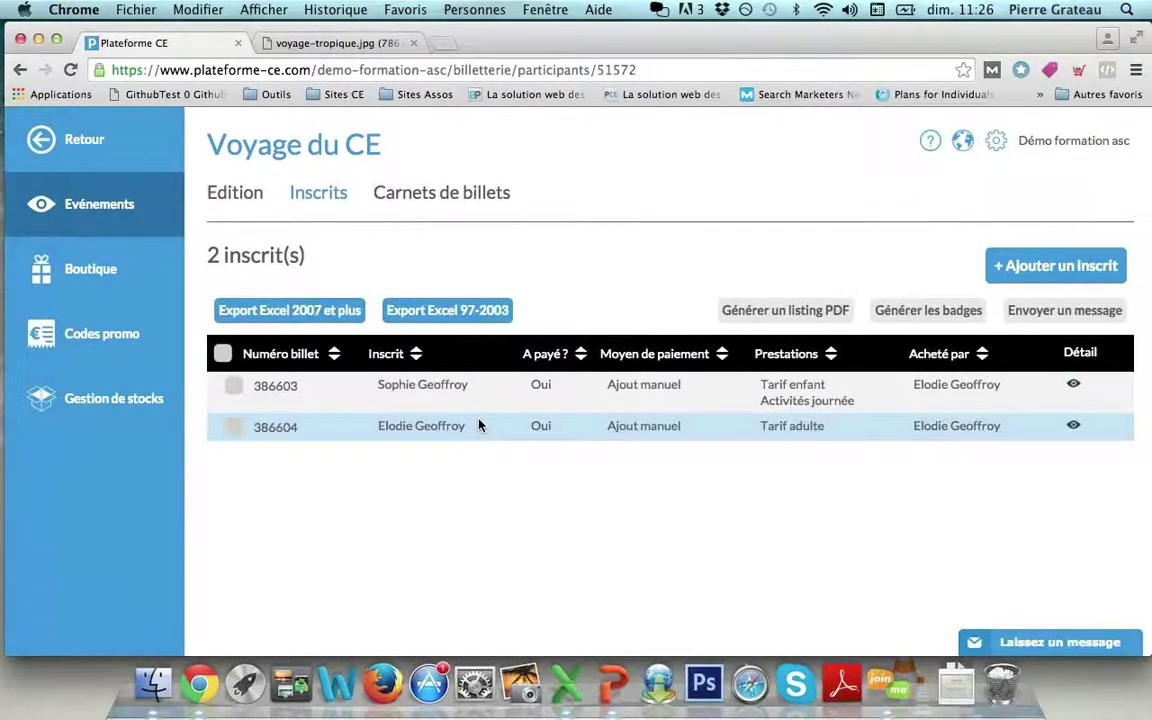
Add a registrant linked via autocomplete on Tarif adulte with All inclusive, totalling 900 €.
click(1038, 267)
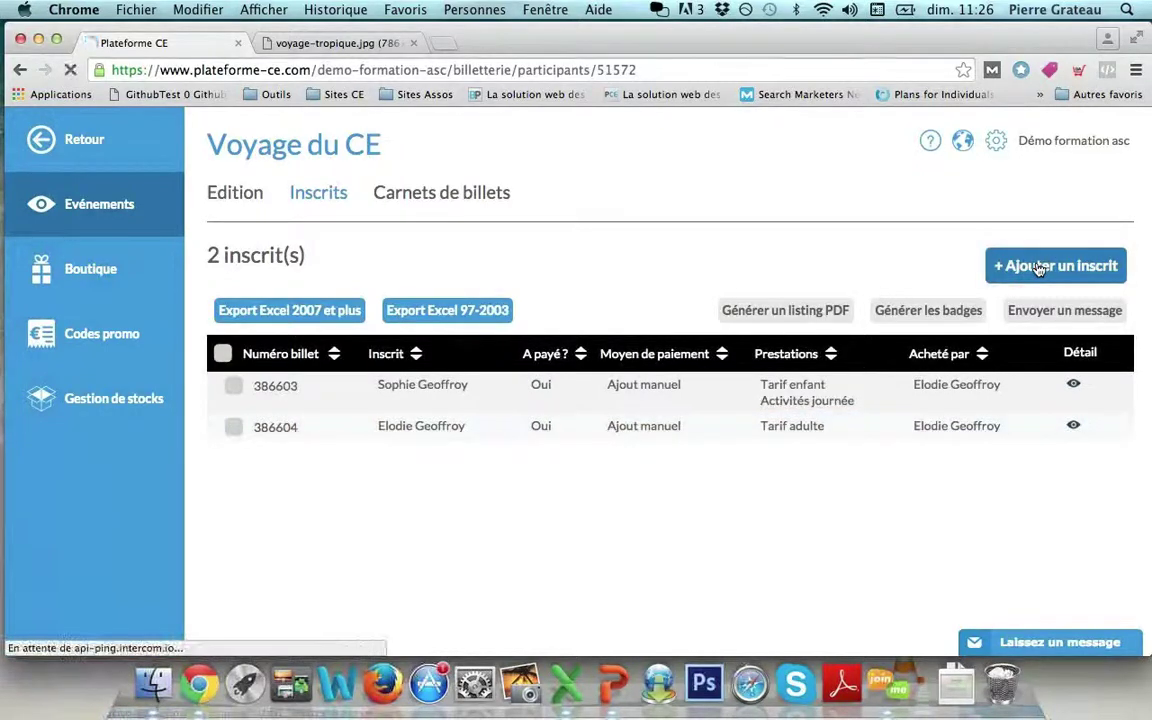
click(398, 317)
text(an)
key(Down)
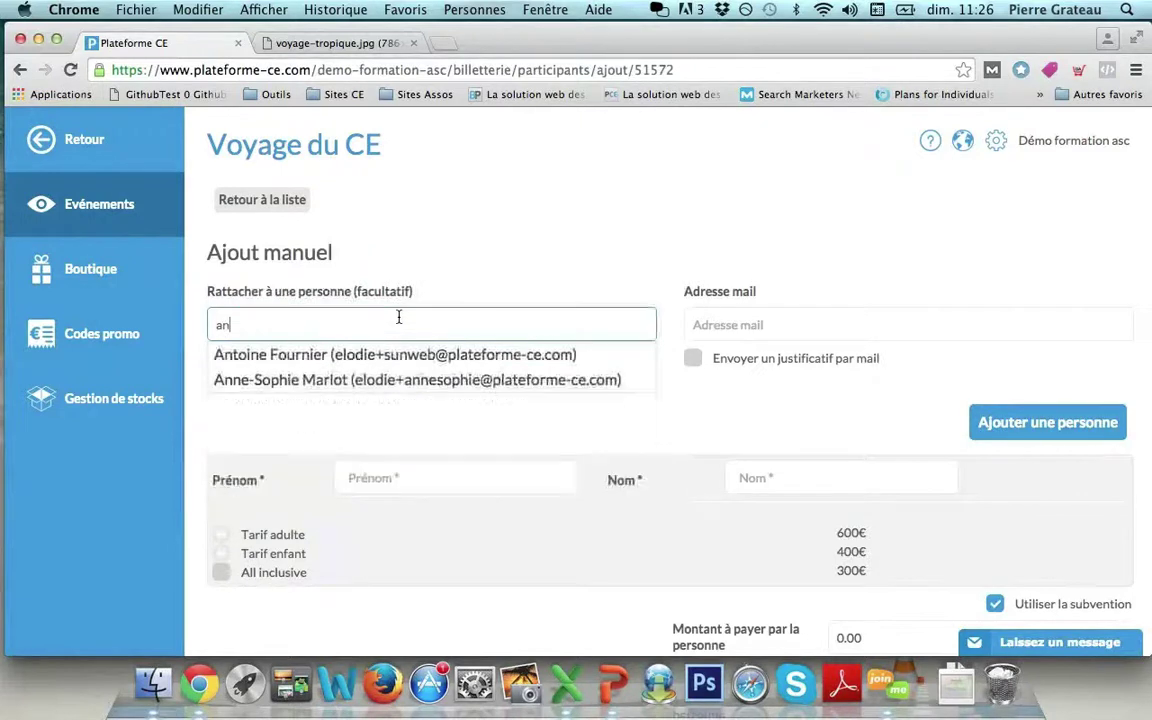
key(Return)
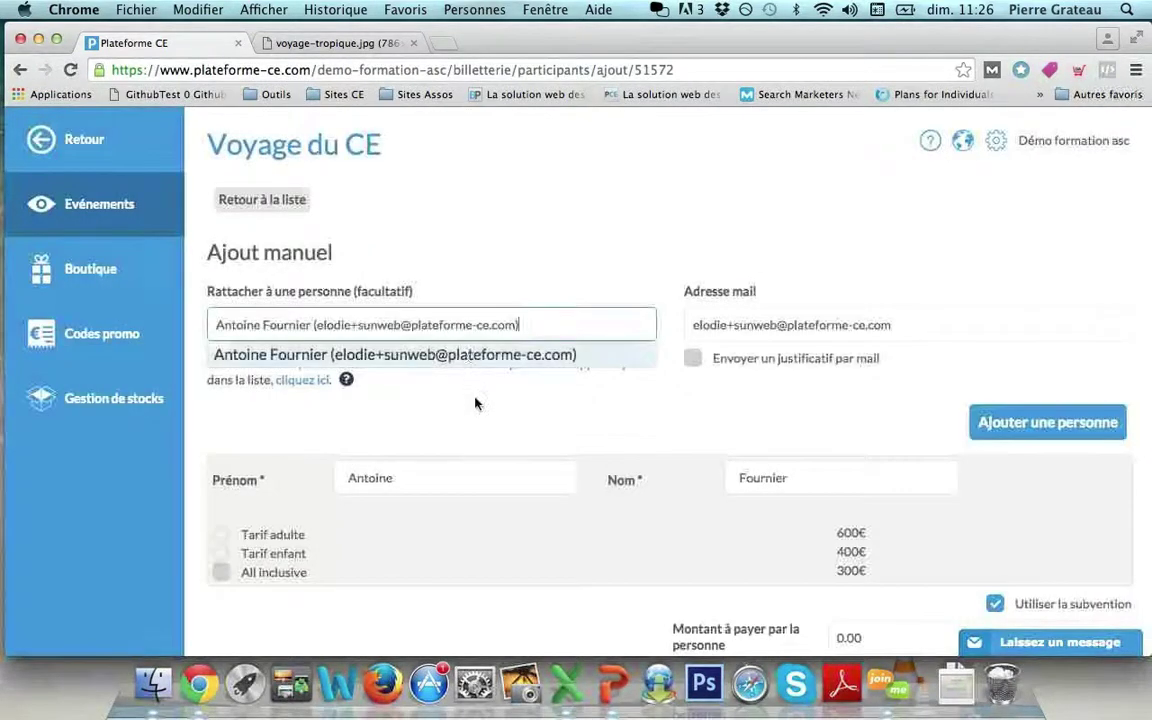
click(430, 358)
click(221, 535)
scroll(306, 499, down, 3)
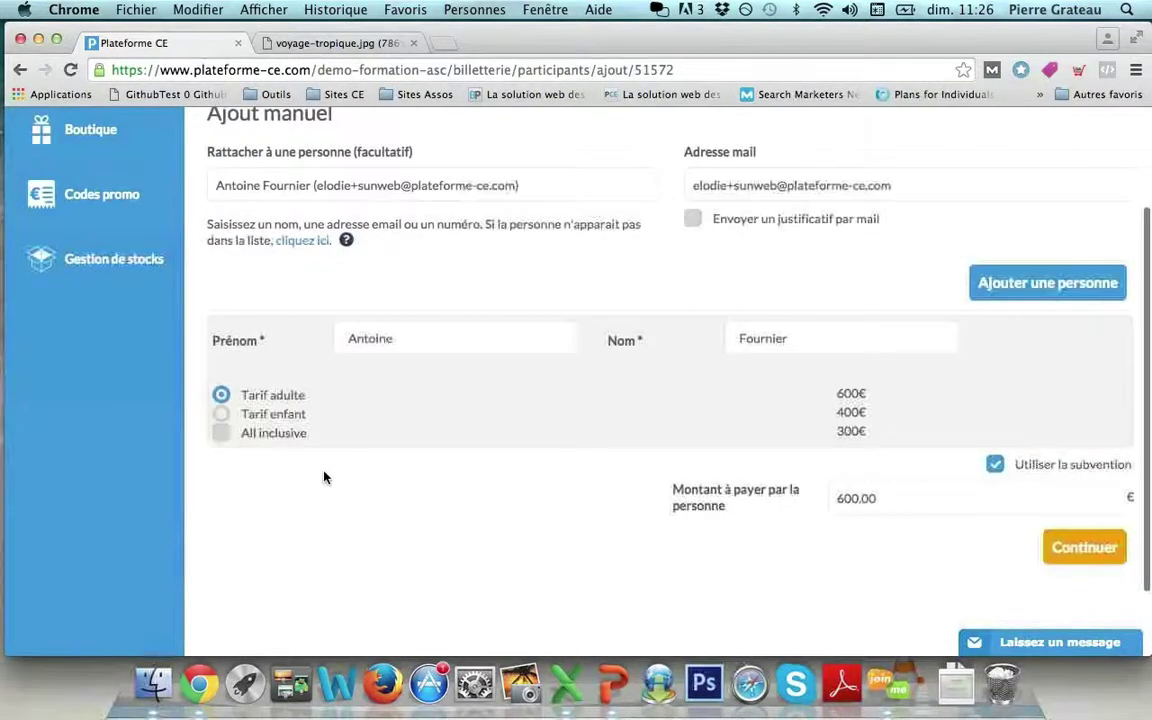
click(221, 433)
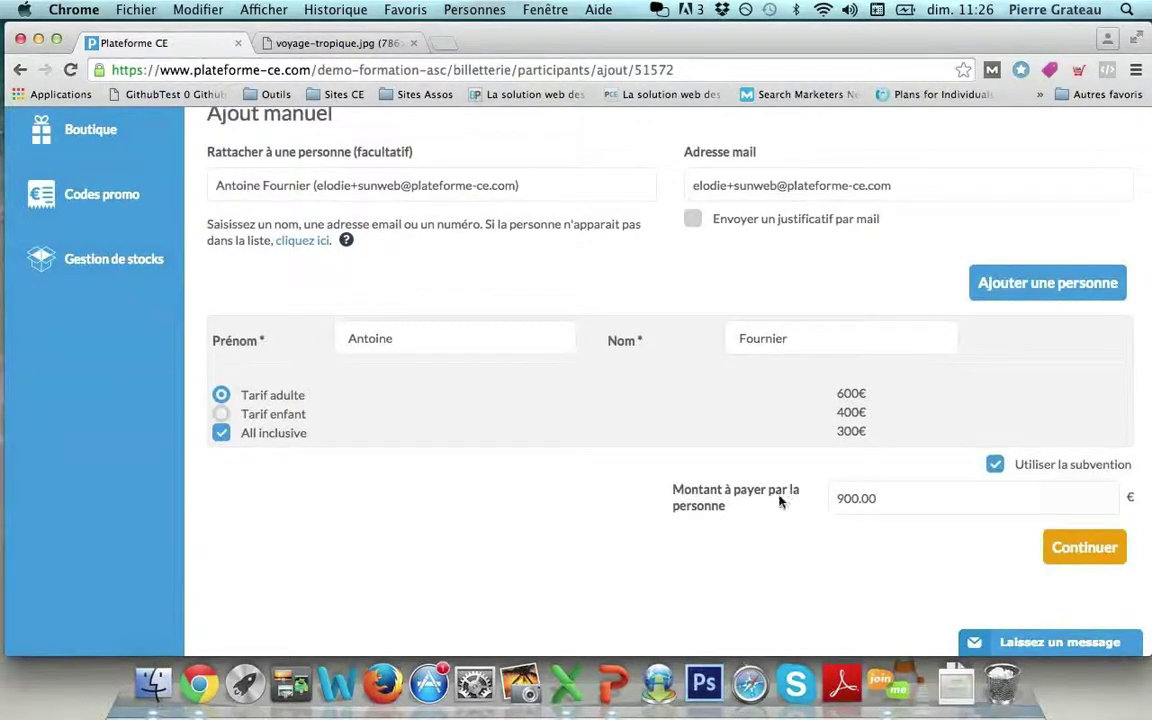
click(1090, 556)
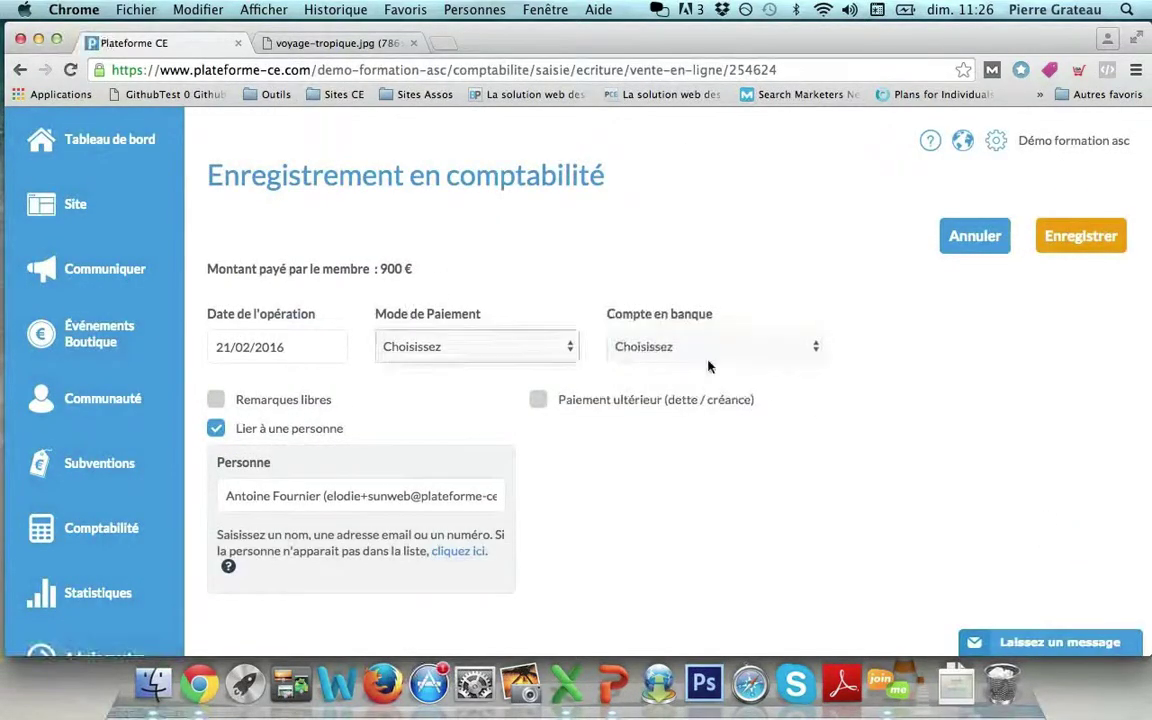
Set up deferred payment with a first 200 € instalment already received by bank card to ASC.
click(538, 401)
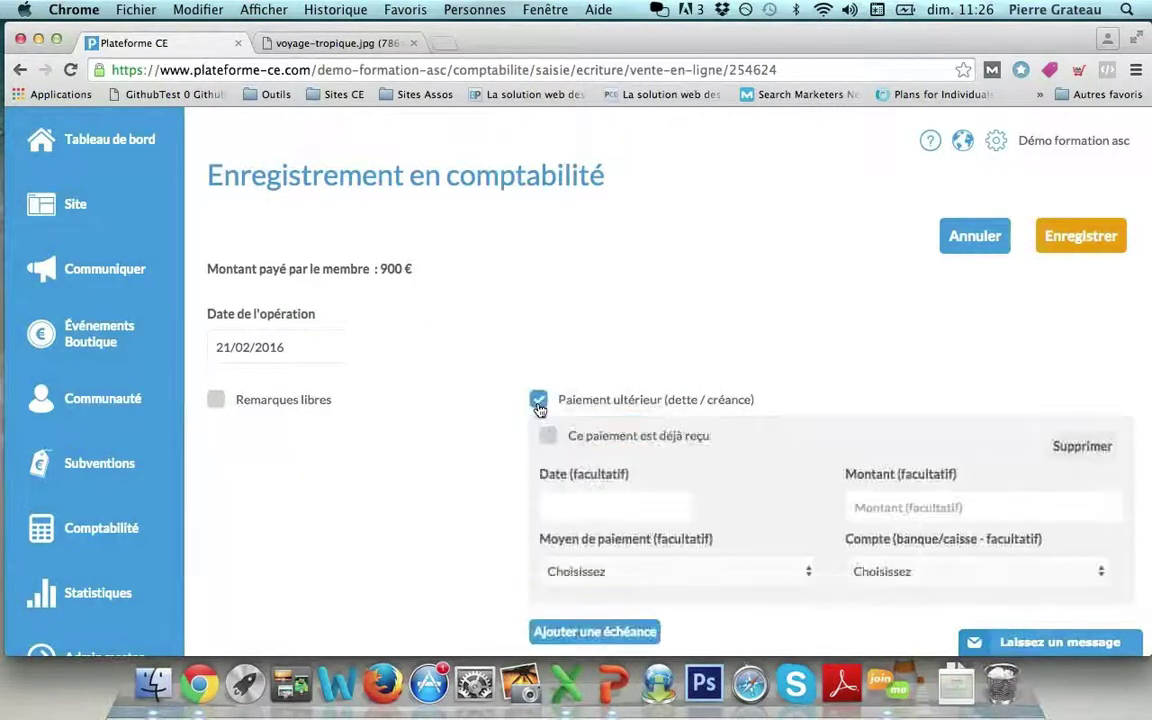
scroll(540, 403, down, 3)
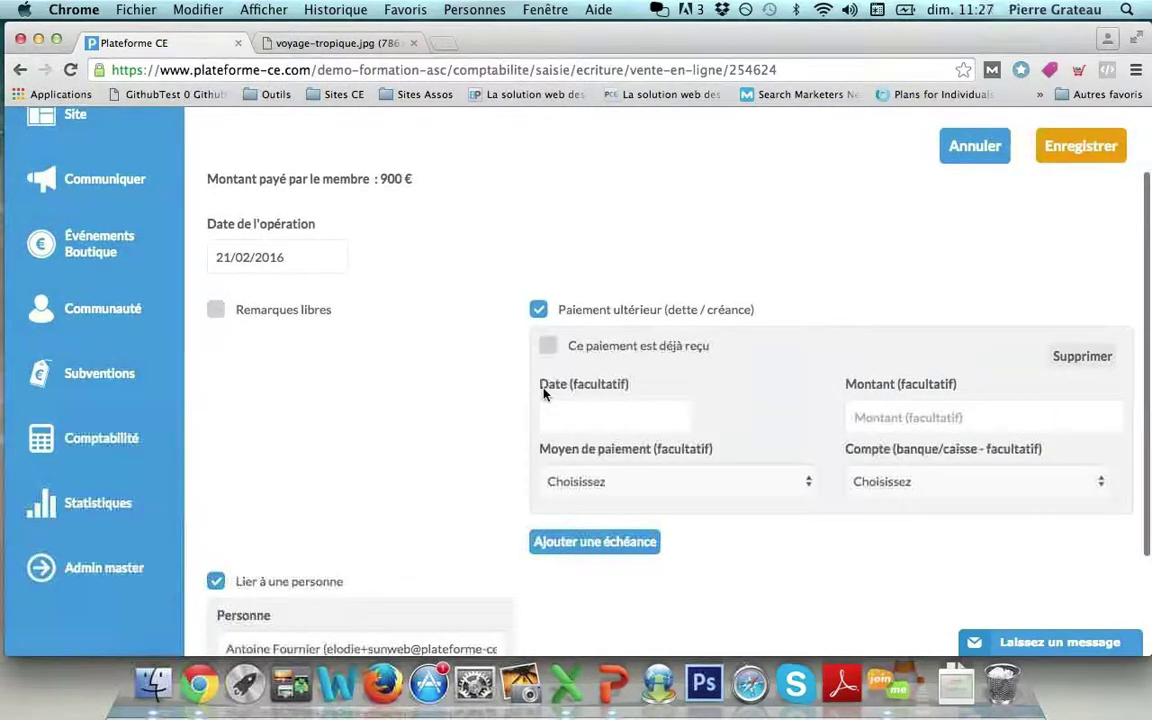
click(551, 356)
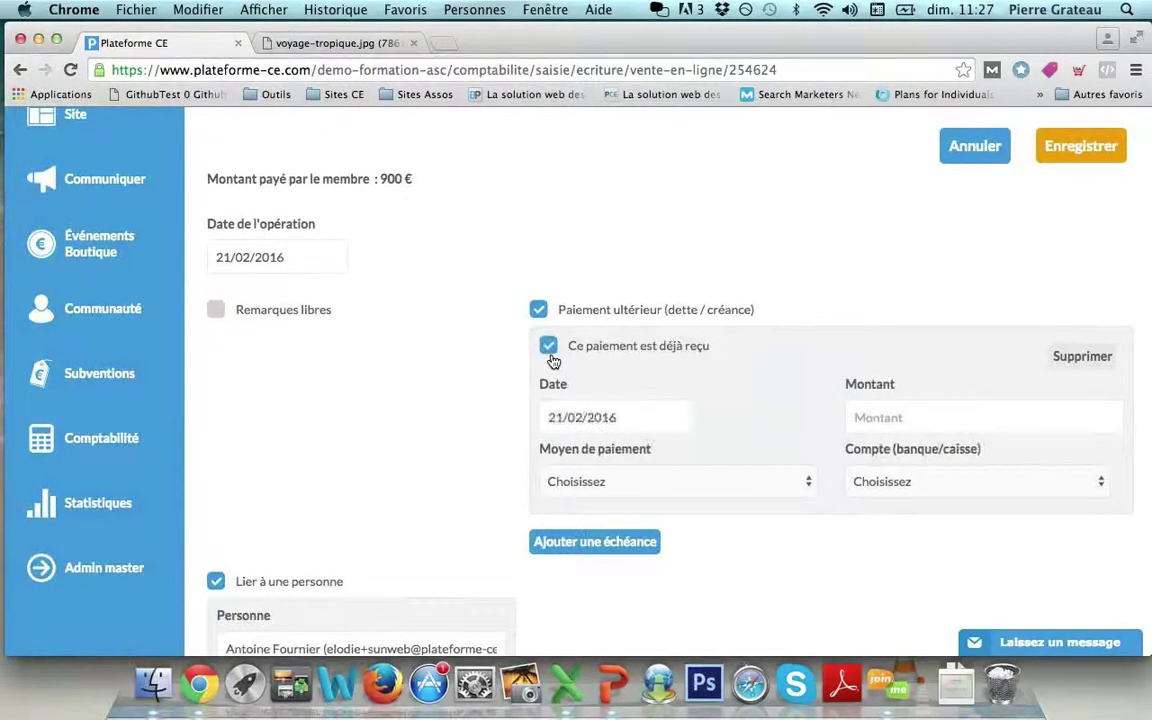
click(897, 420)
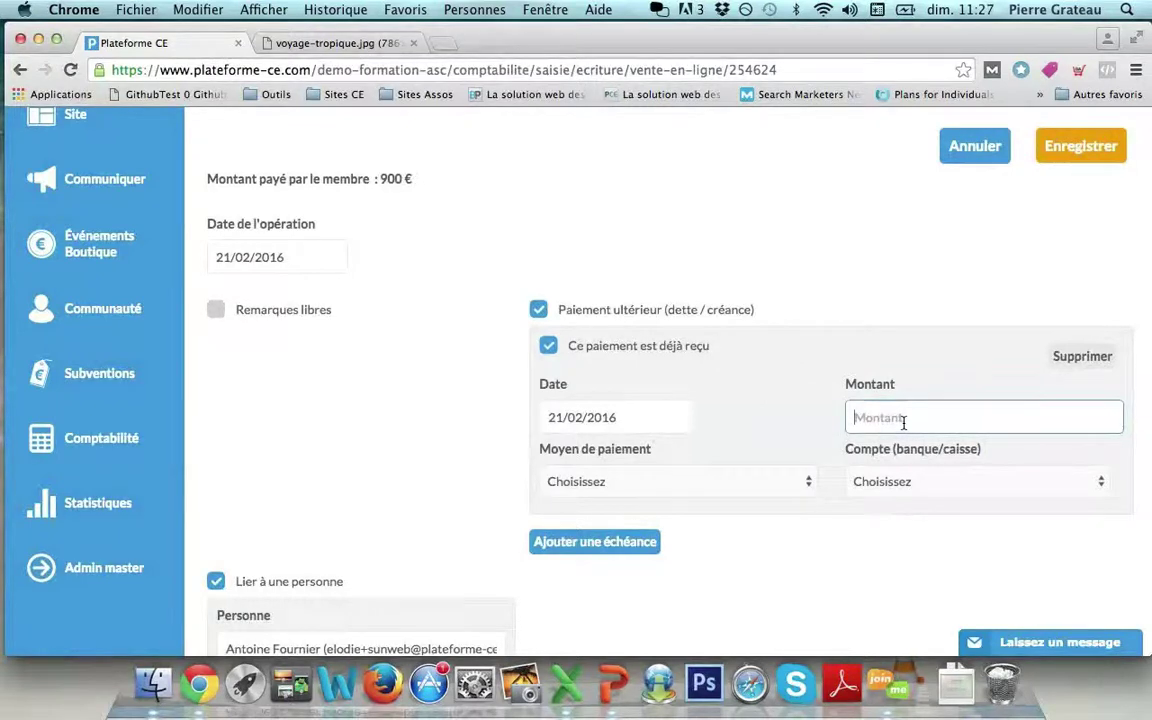
text(200)
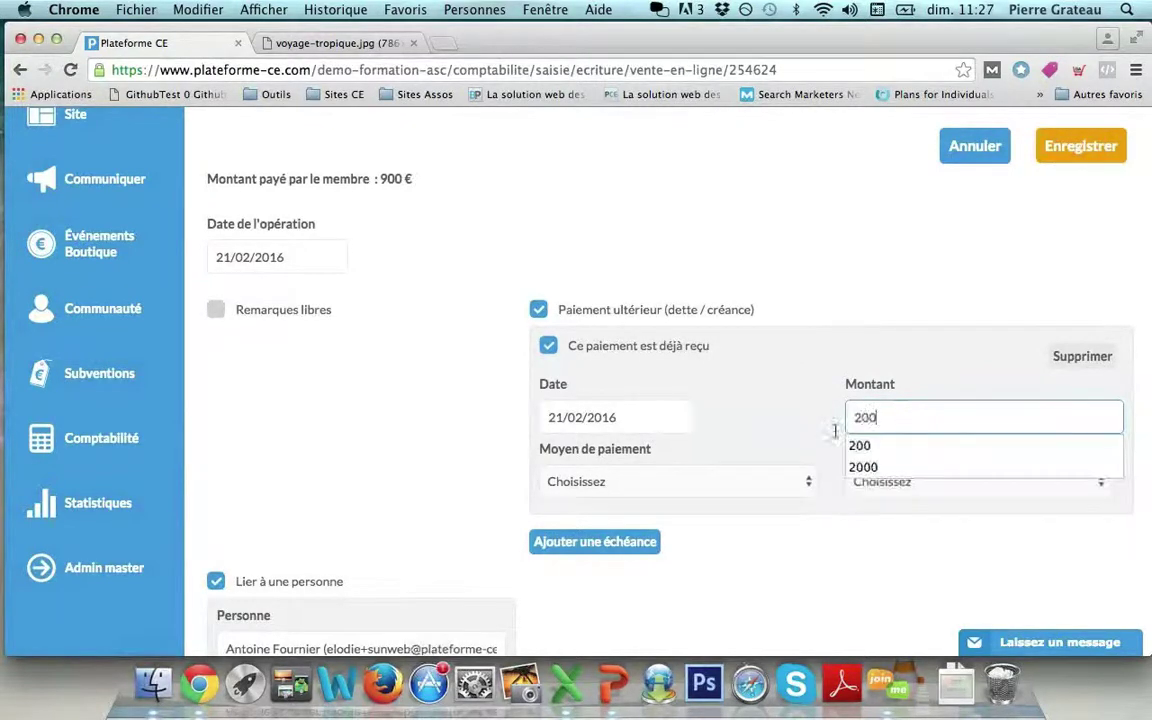
click(753, 489)
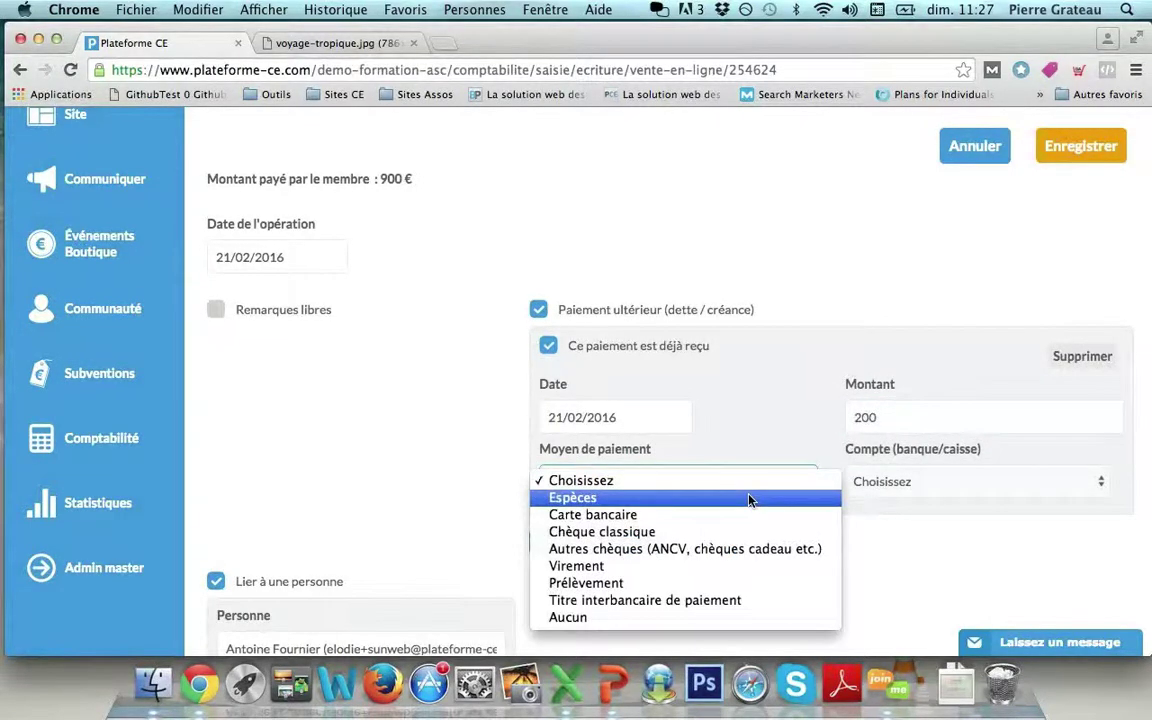
click(746, 515)
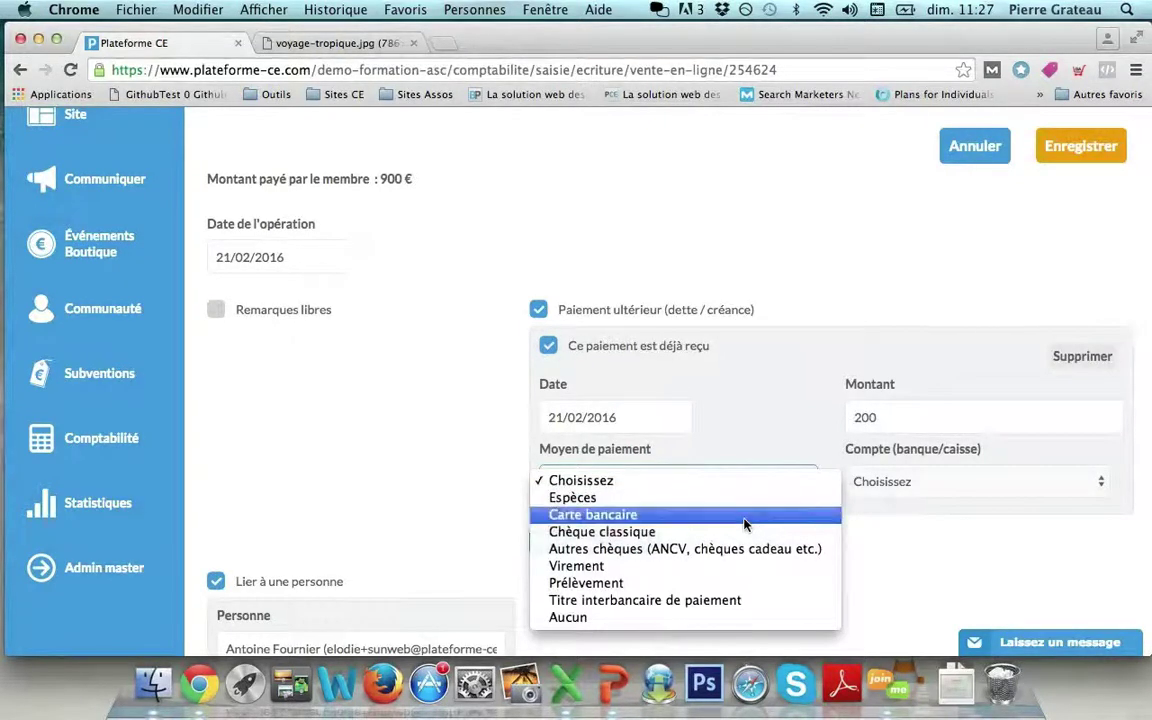
click(860, 485)
click(875, 496)
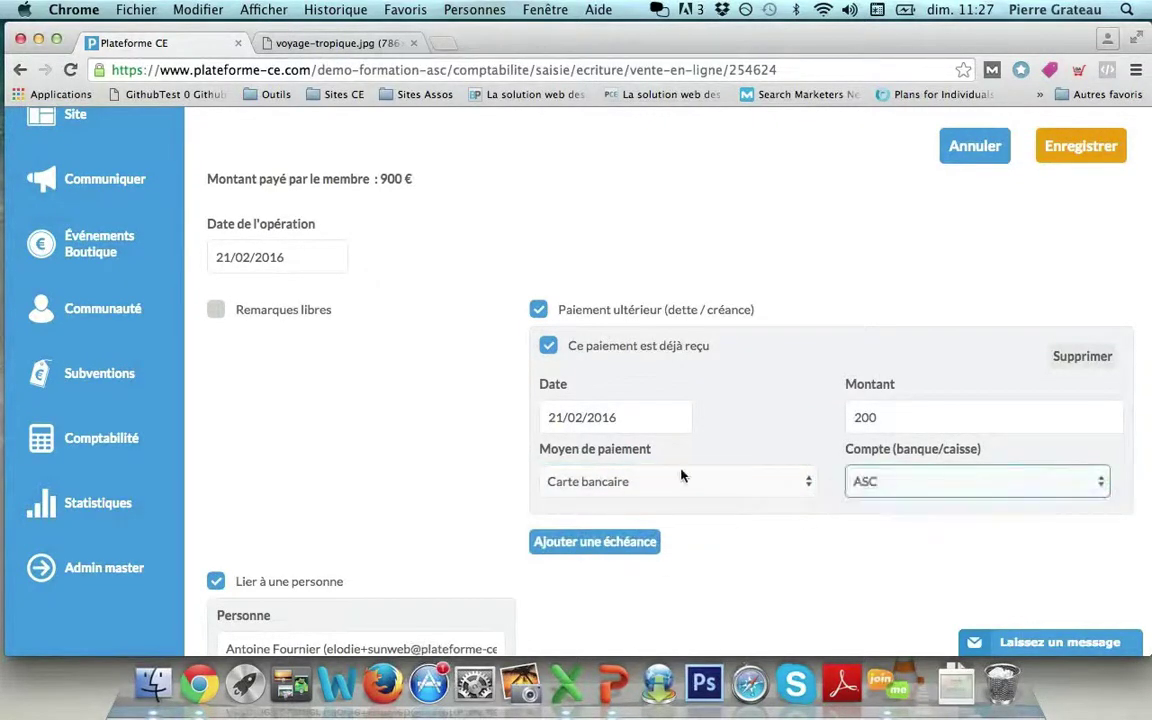
Add a second 700 € bank-card instalment due 29/02/2016 on account ASC and save.
click(595, 542)
scroll(576, 540, down, 2)
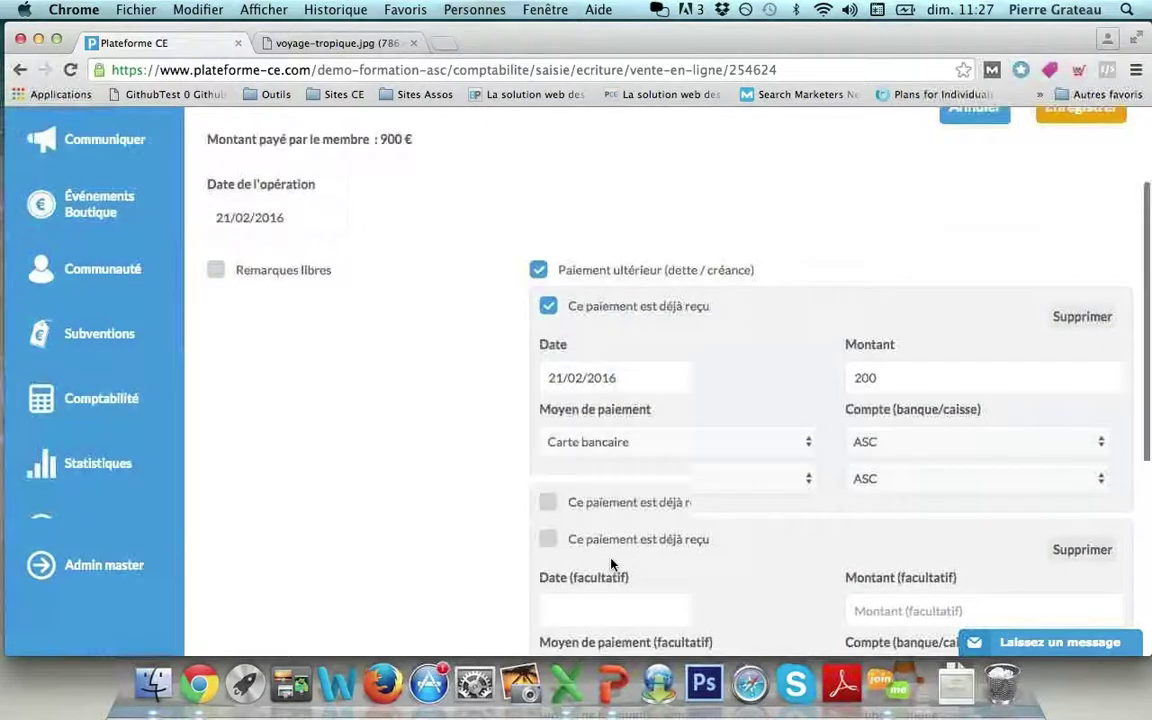
click(605, 520)
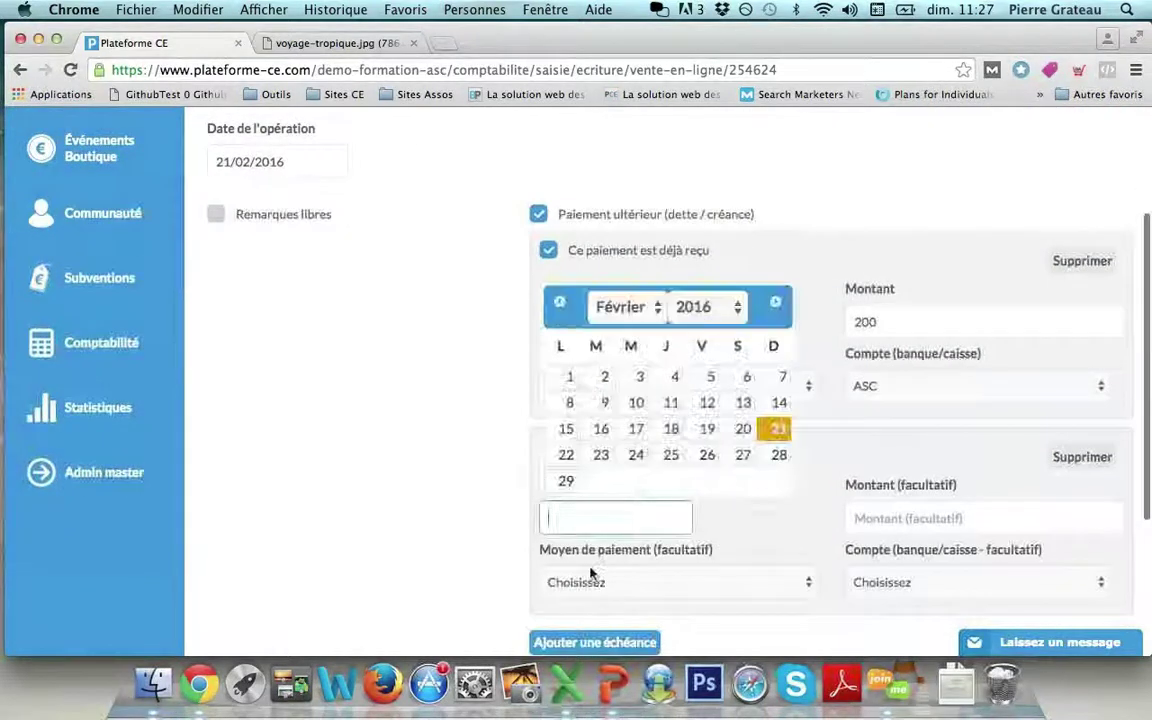
click(563, 478)
click(903, 520)
text(700)
click(680, 582)
click(687, 612)
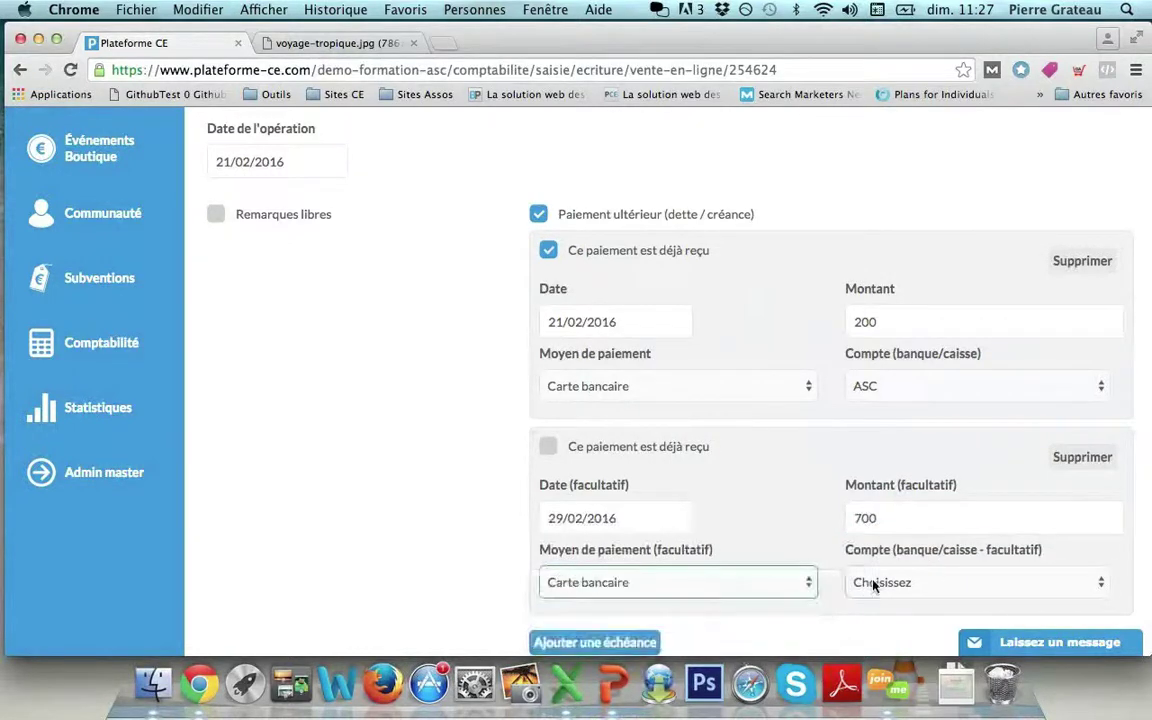
click(872, 583)
click(866, 527)
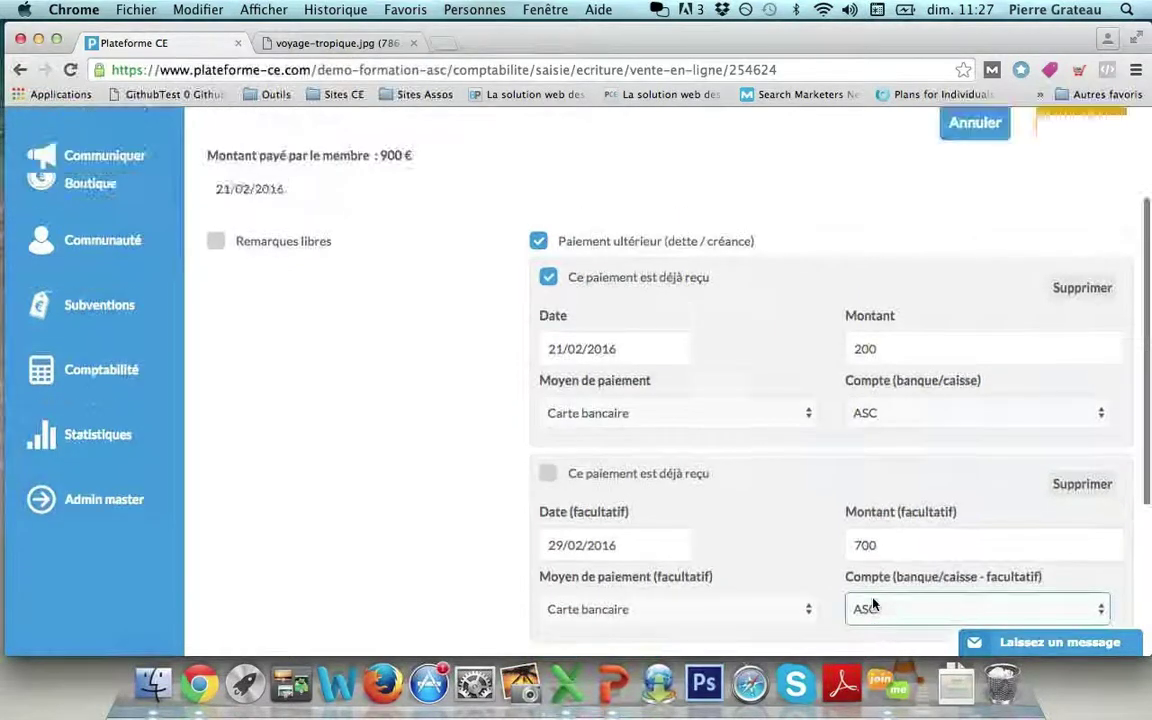
scroll(785, 536, up, 5)
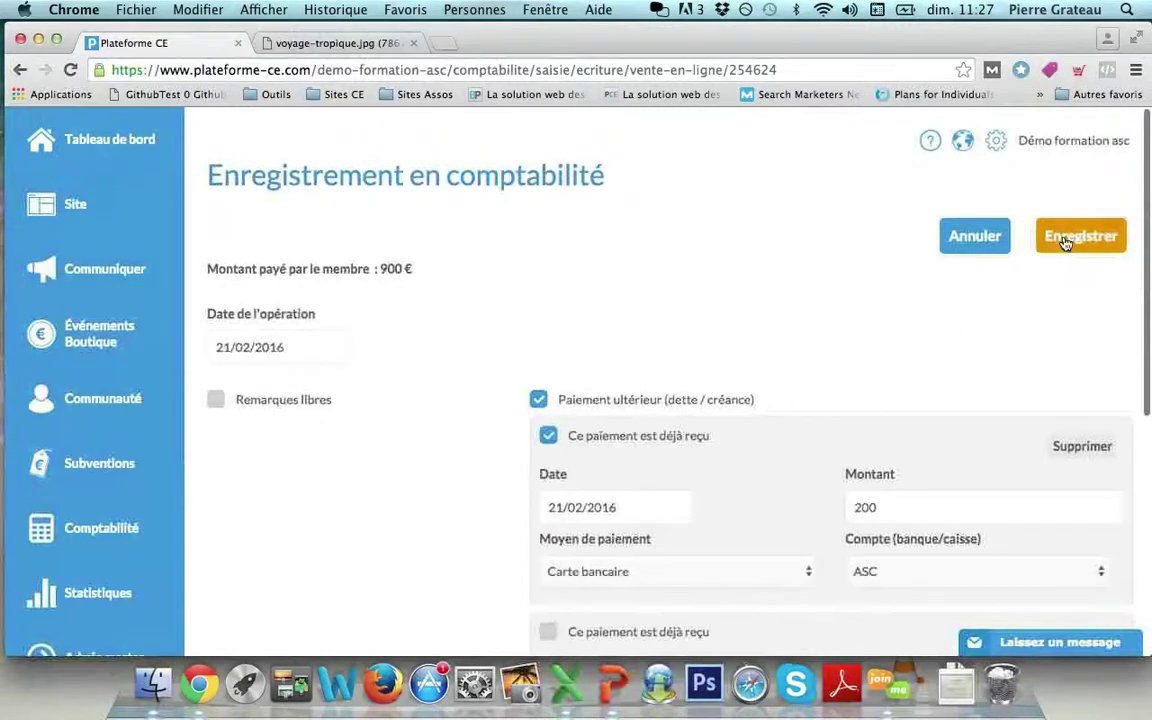
click(1065, 238)
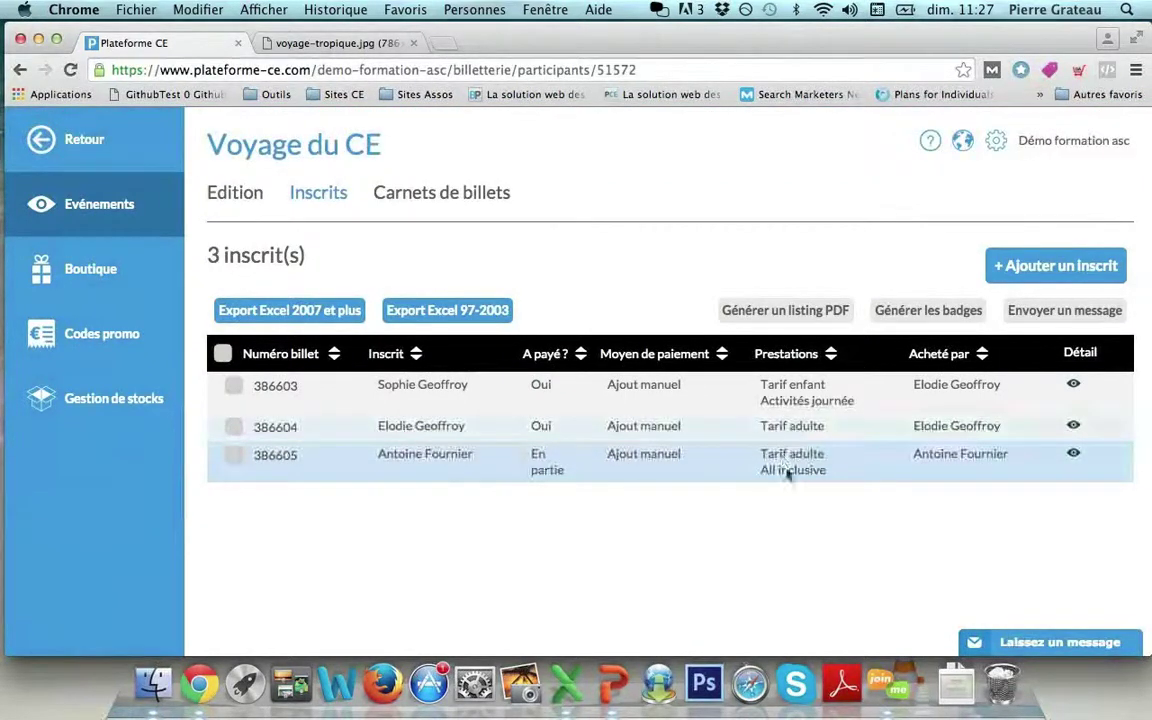
Open the partly paid registrant's transaction detail and its Voir en comptabilité entries.
click(1073, 454)
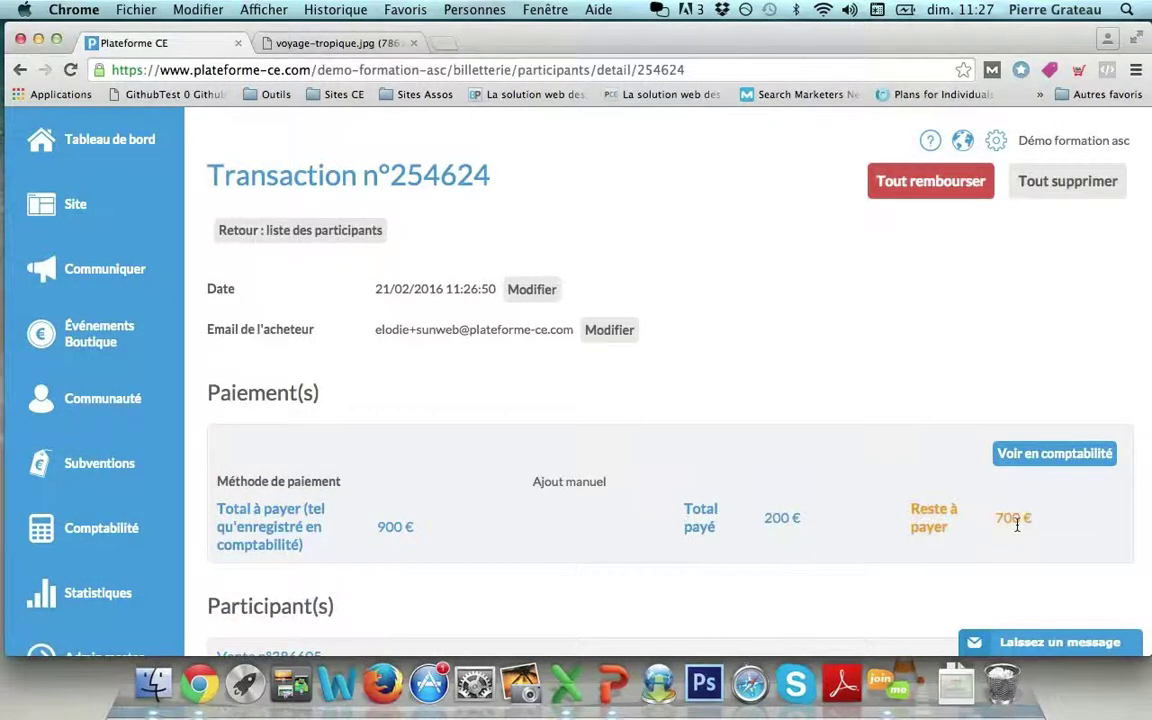
click(1031, 462)
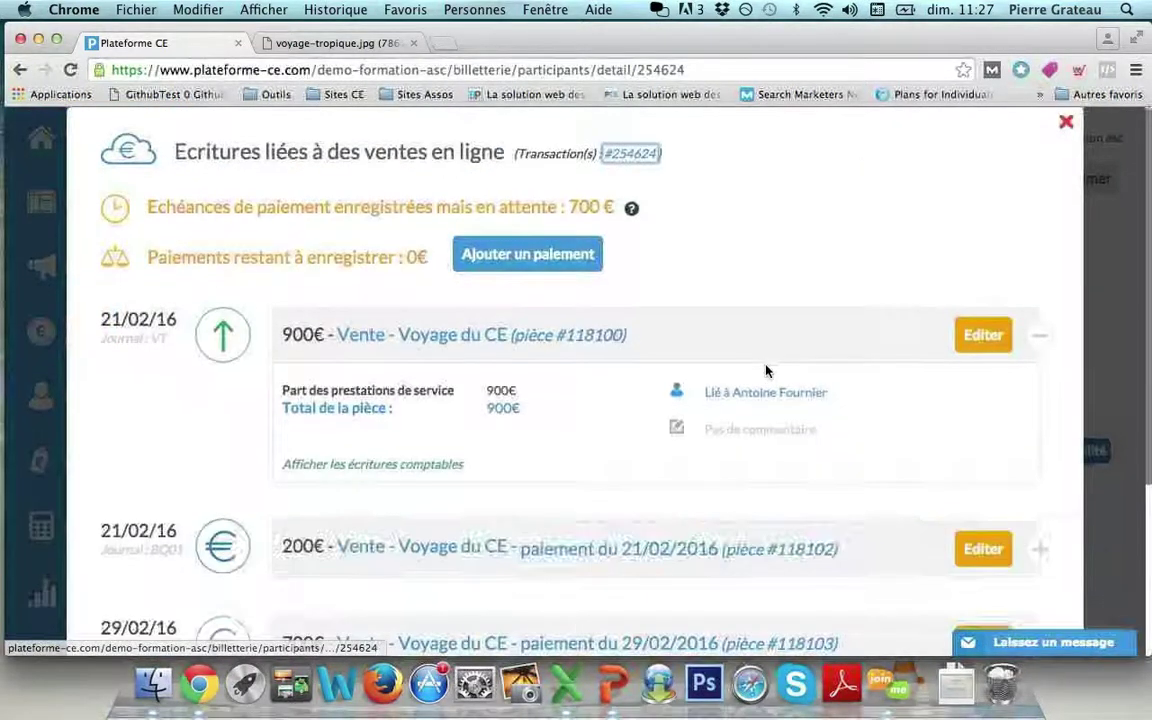
scroll(766, 368, down, 3)
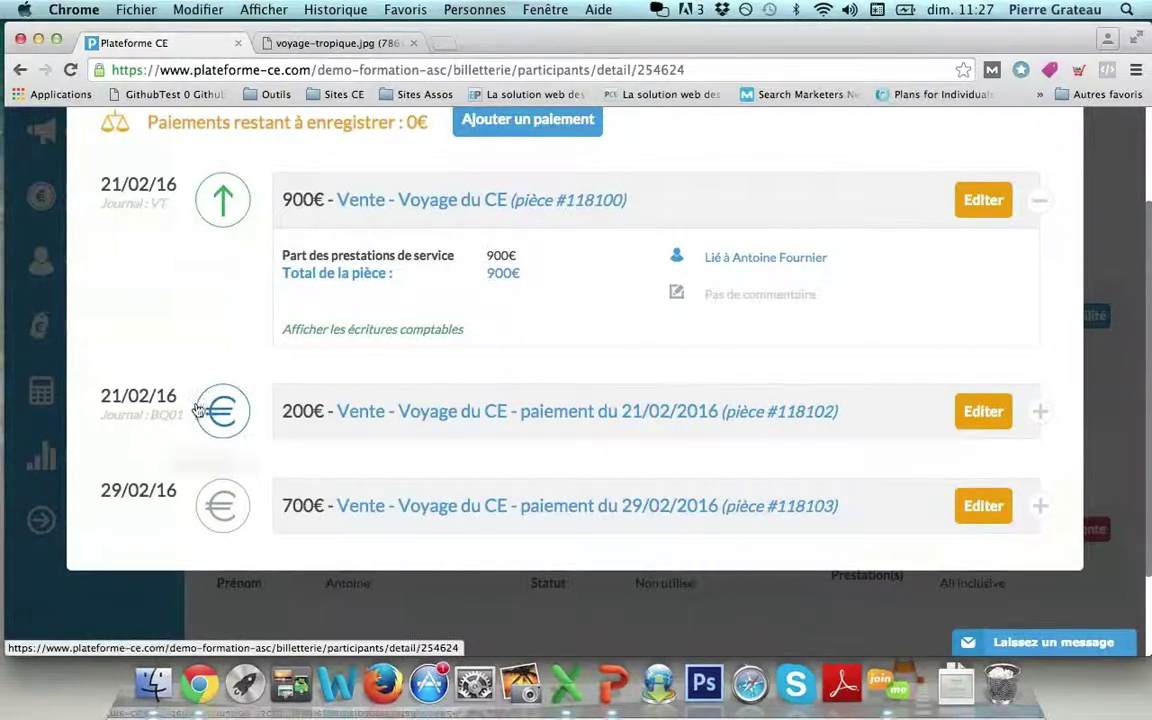
mouse_move(206, 428)
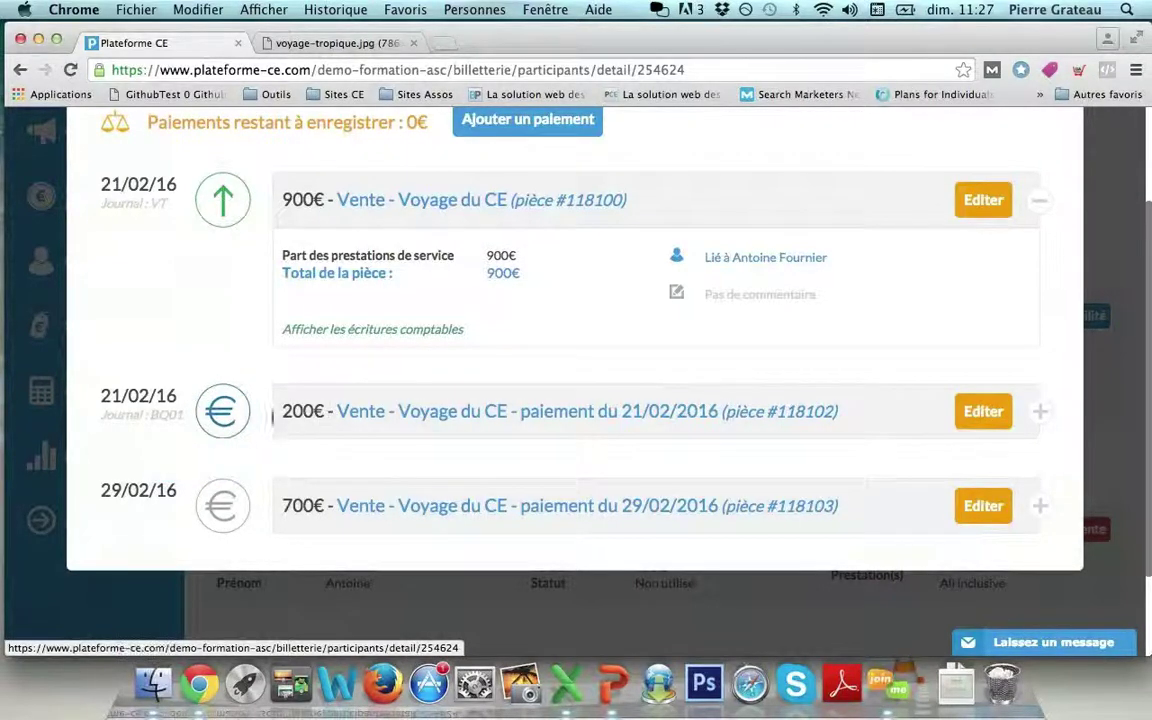
mouse_move(231, 512)
scroll(479, 502, up, 1)
scroll(479, 508, up, 2)
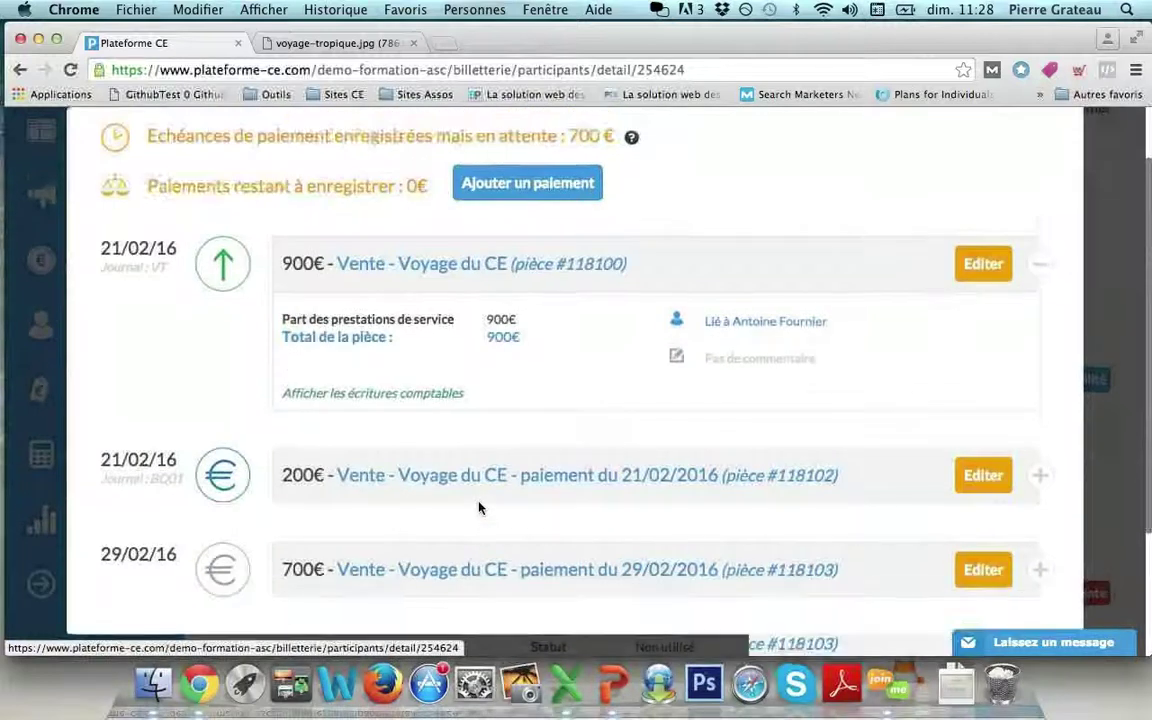
scroll(479, 508, down, 2)
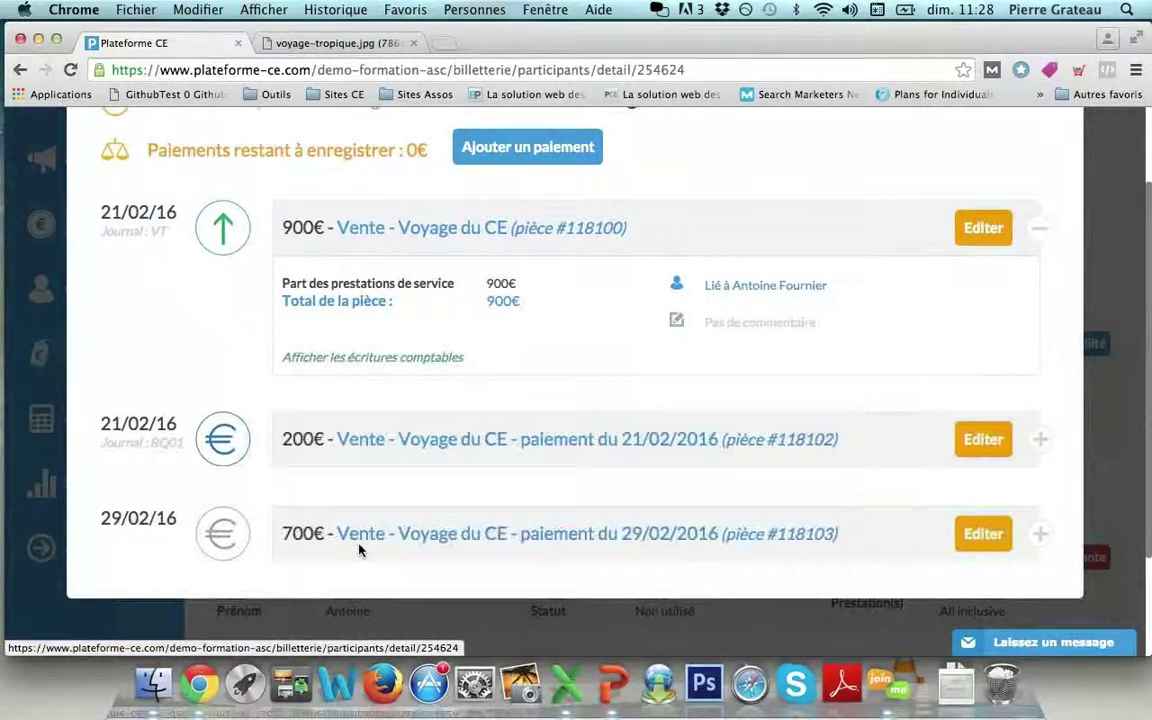
Mark the 700 € instalment of 29/02/2016 as Paiement reçu, save, and close the entries view.
click(970, 546)
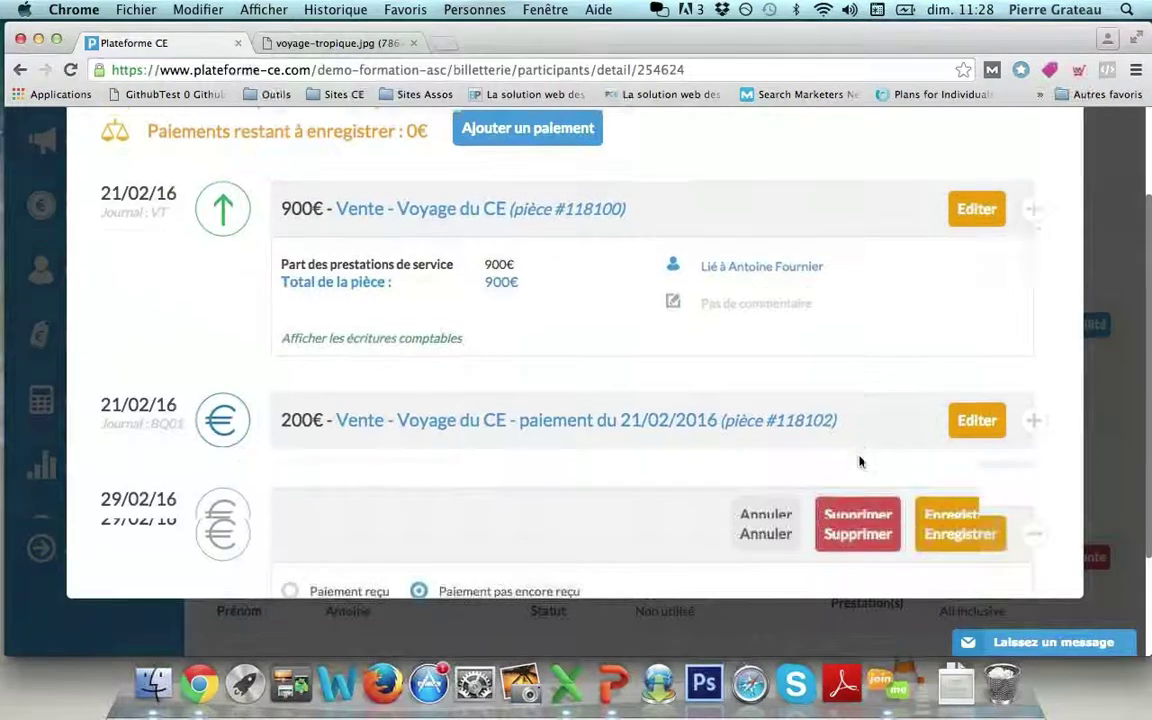
click(291, 450)
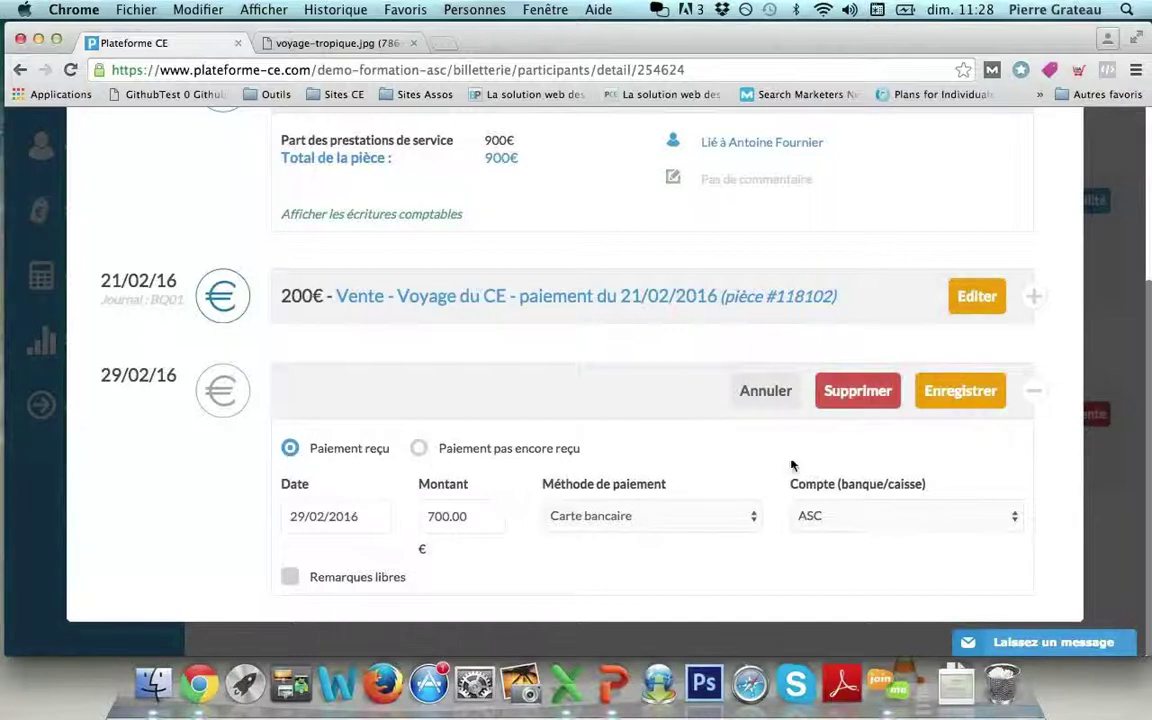
click(946, 400)
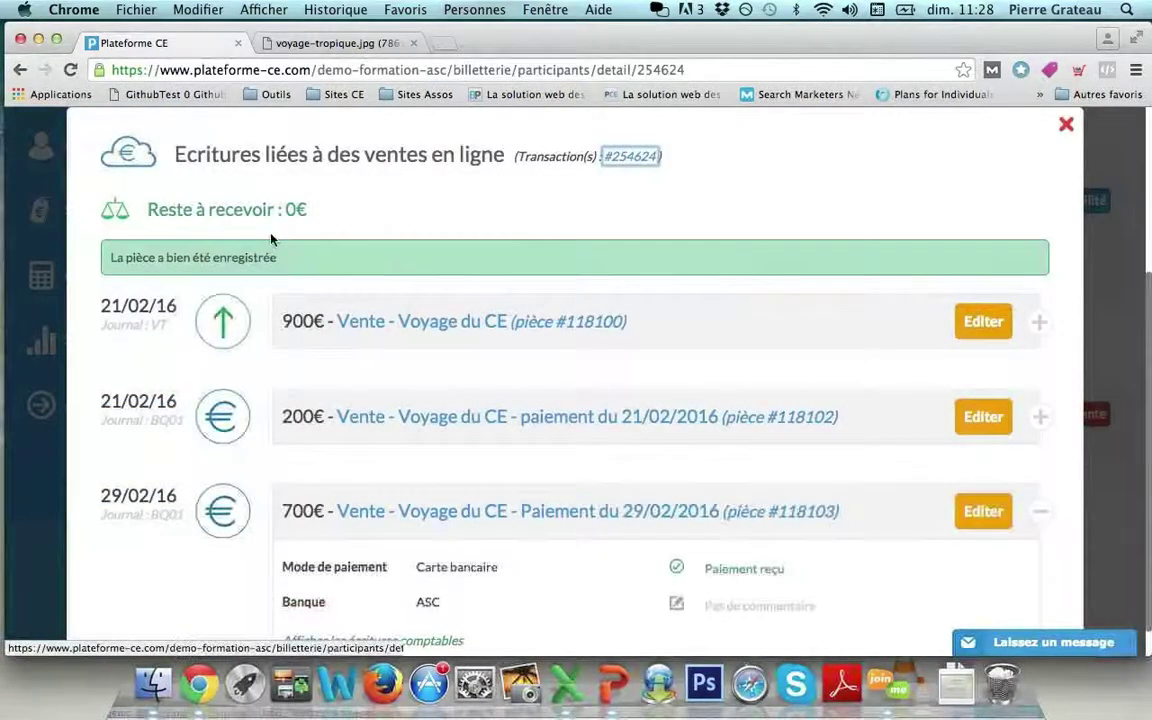
click(1067, 131)
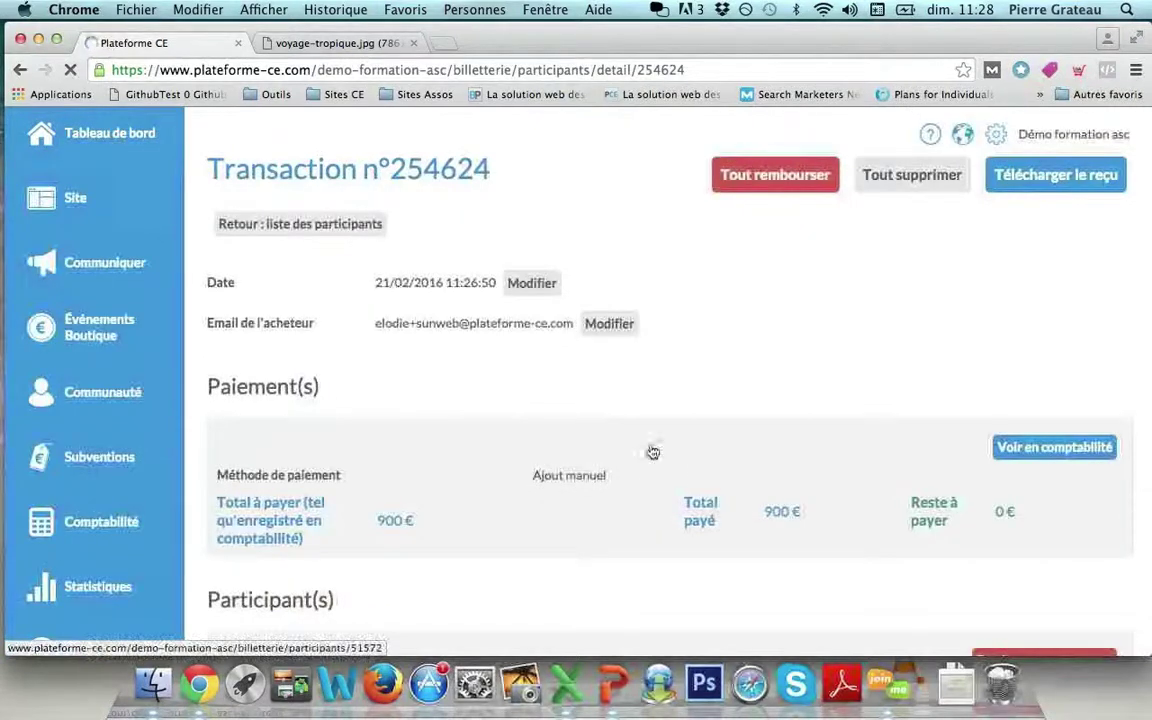
Go back to the Voyage du CE registrants list, now showing 3 inscrits, all paid.
click(276, 237)
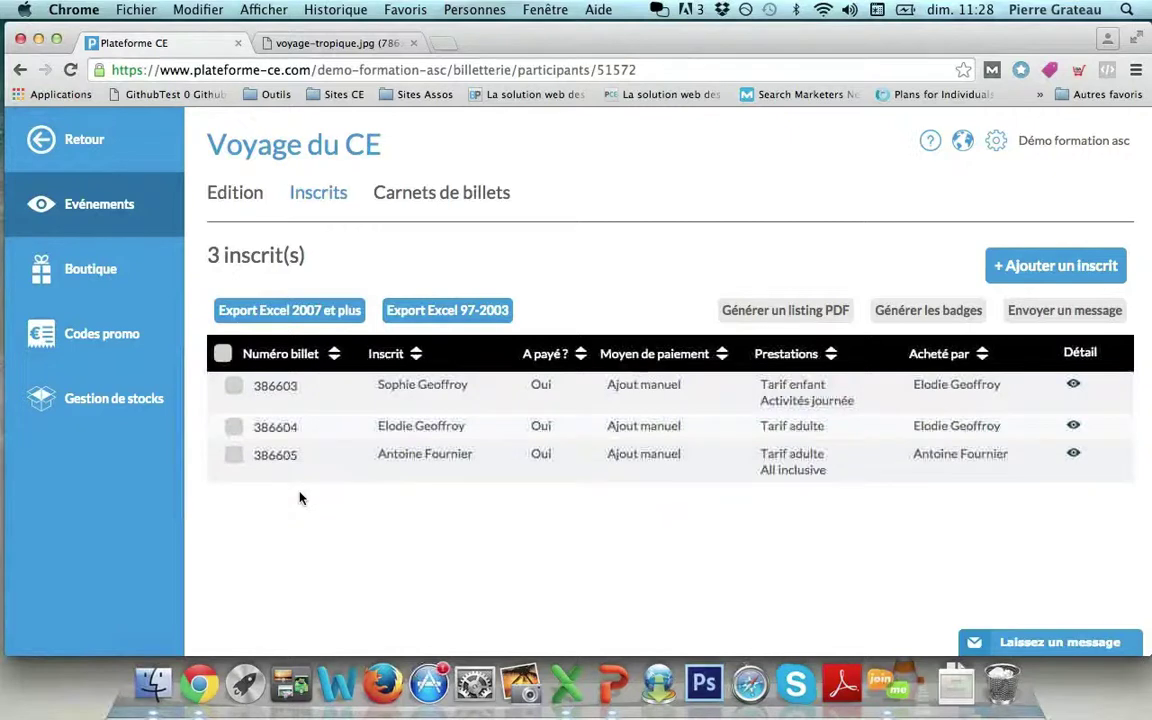
click(232, 387)
click(233, 427)
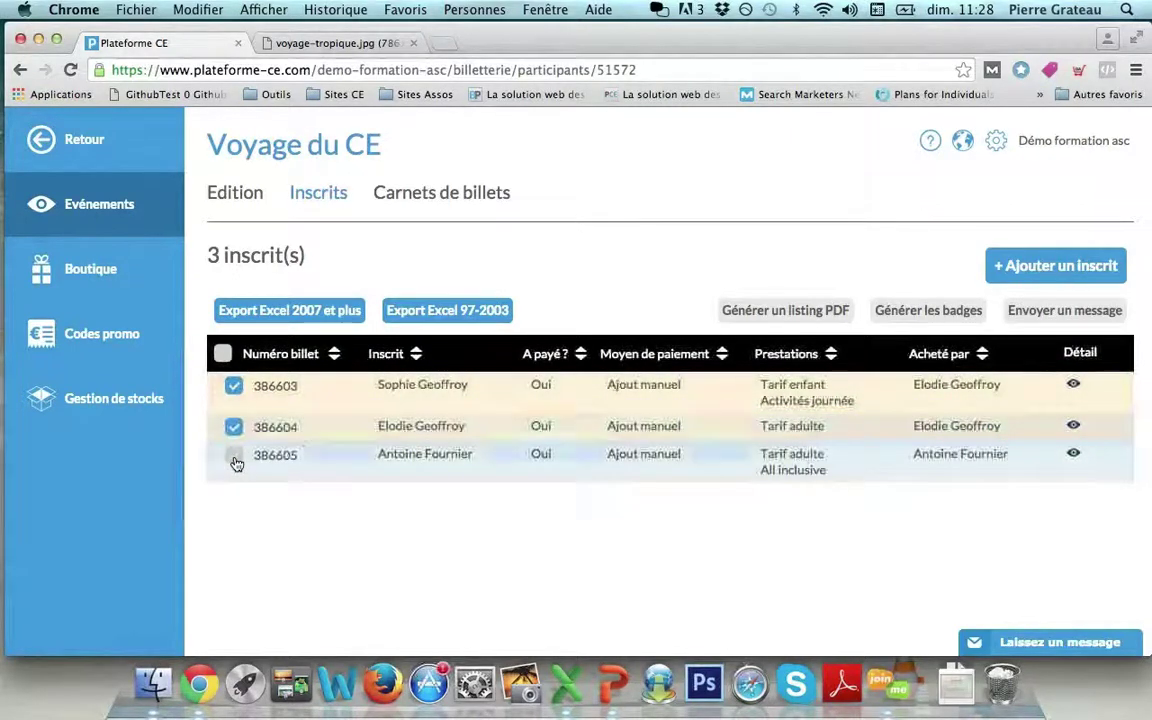
click(233, 455)
click(1020, 314)
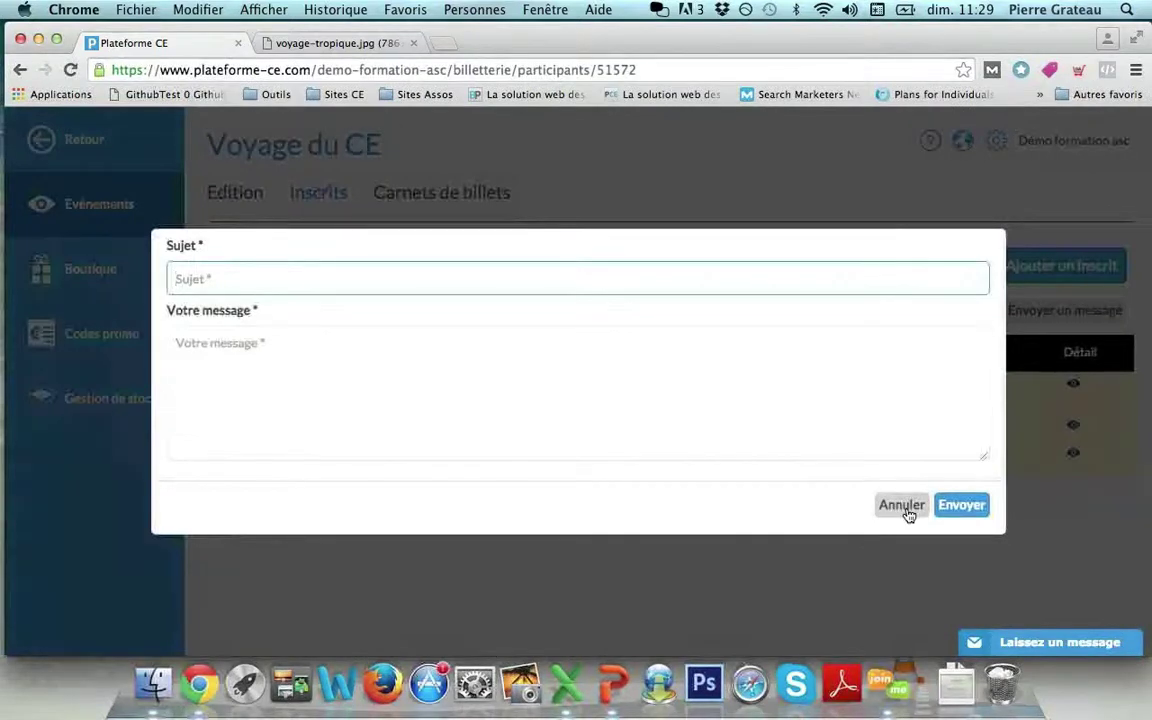
click(902, 505)
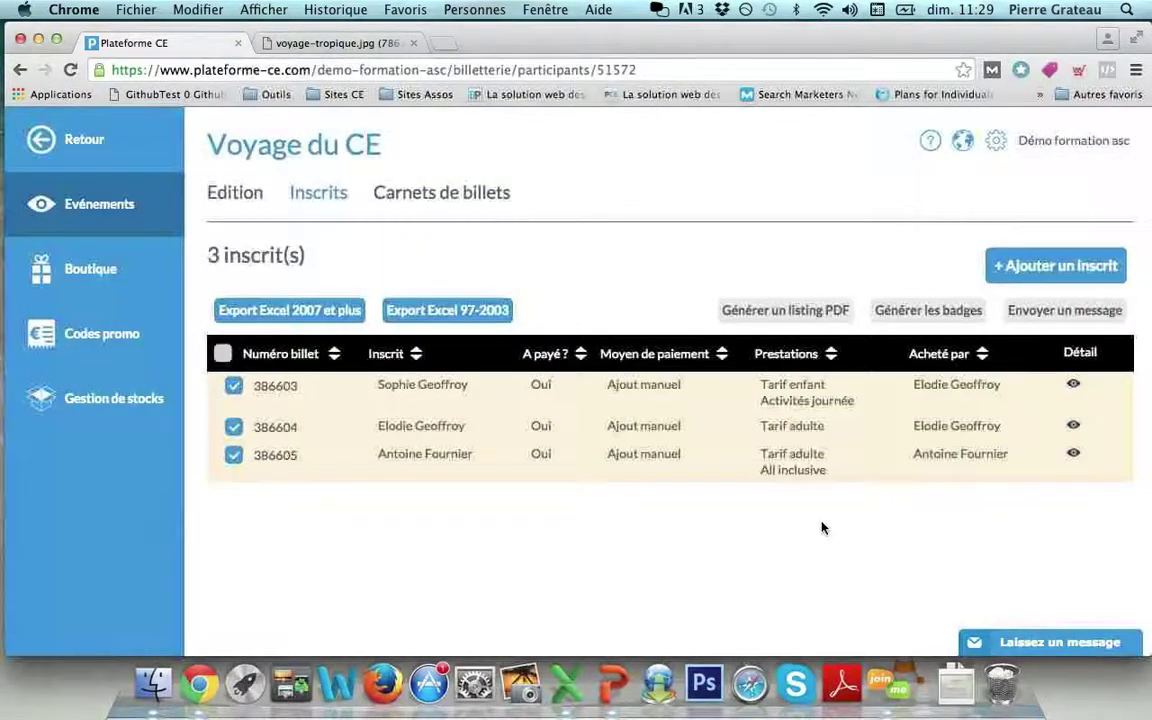
click(233, 387)
click(233, 427)
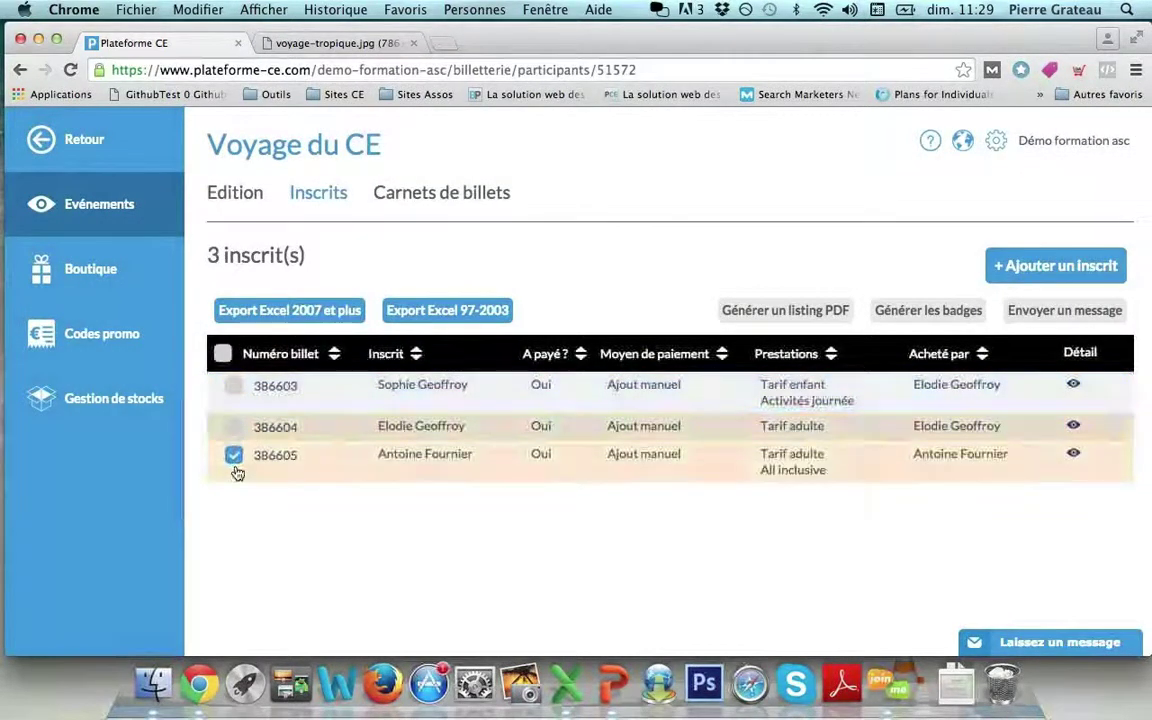
click(233, 456)
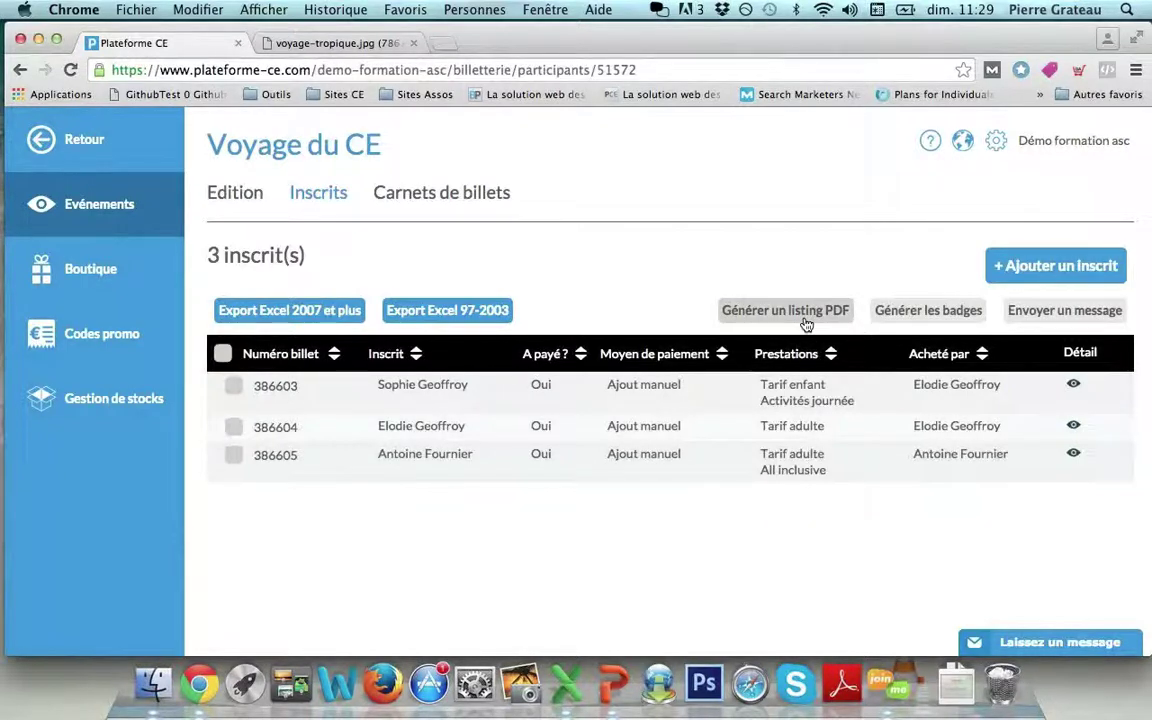
click(613, 685)
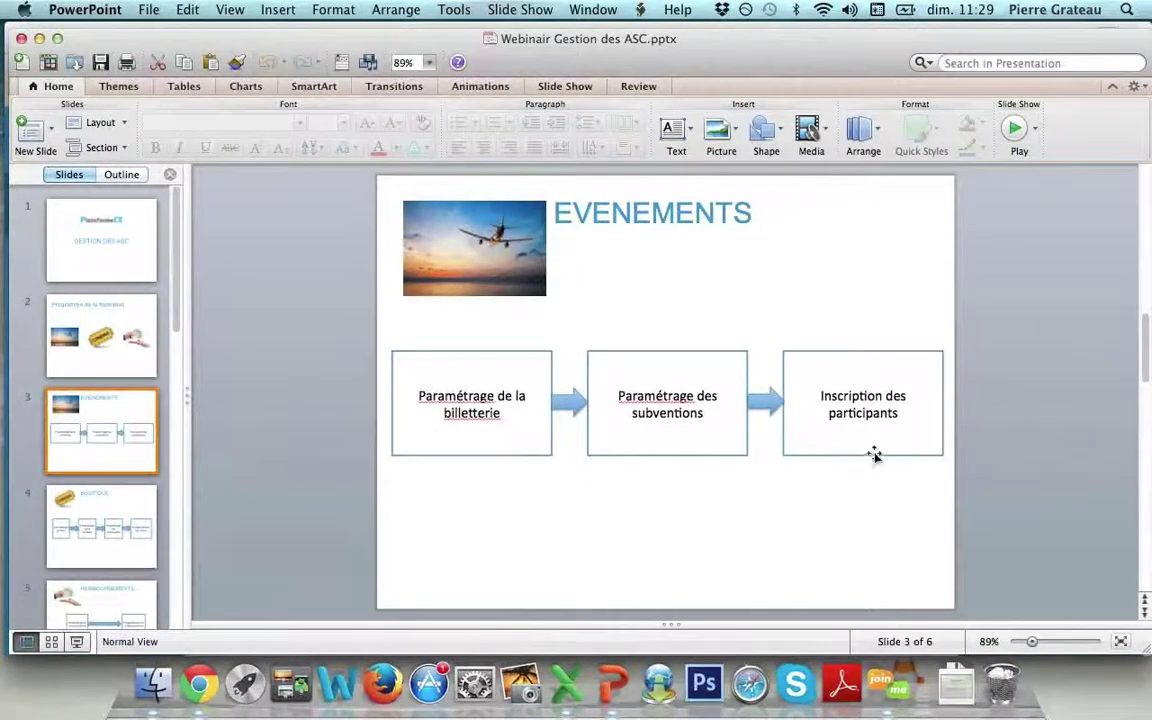
Switch from the PowerPoint EVENEMENTS slide back to the Google Chrome browser.
click(200, 685)
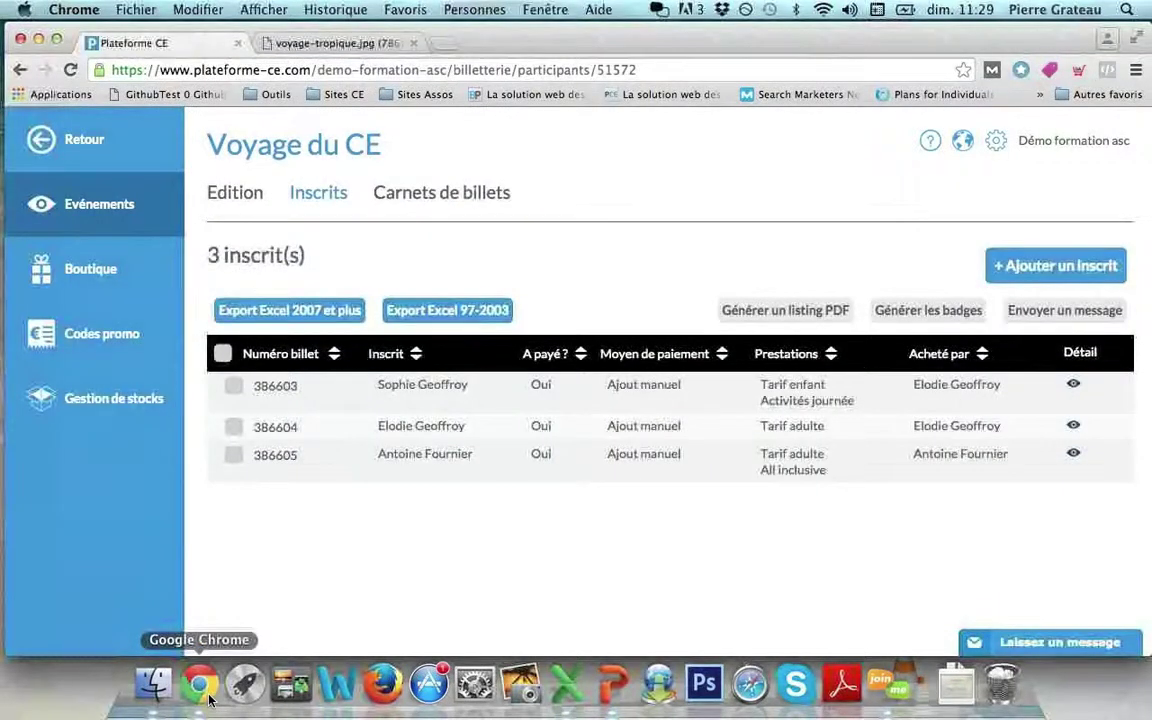
From Evénements, start a new event as an offline collection (Créer une collecte hors ligne).
click(108, 210)
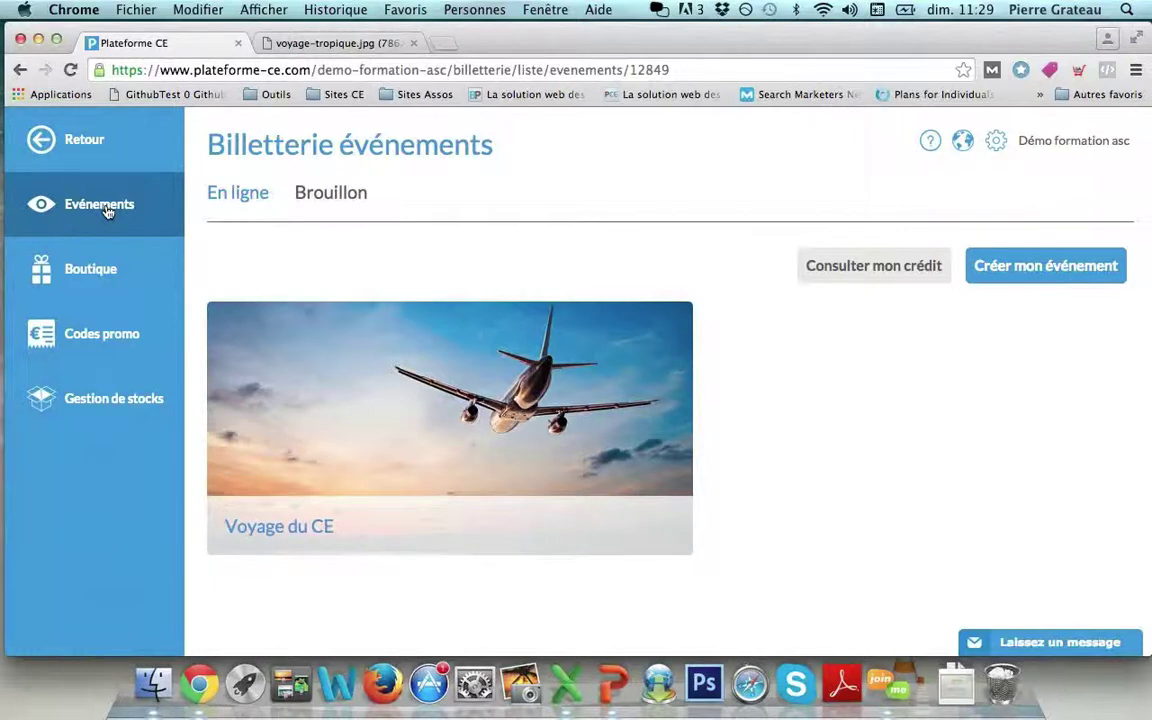
click(1029, 278)
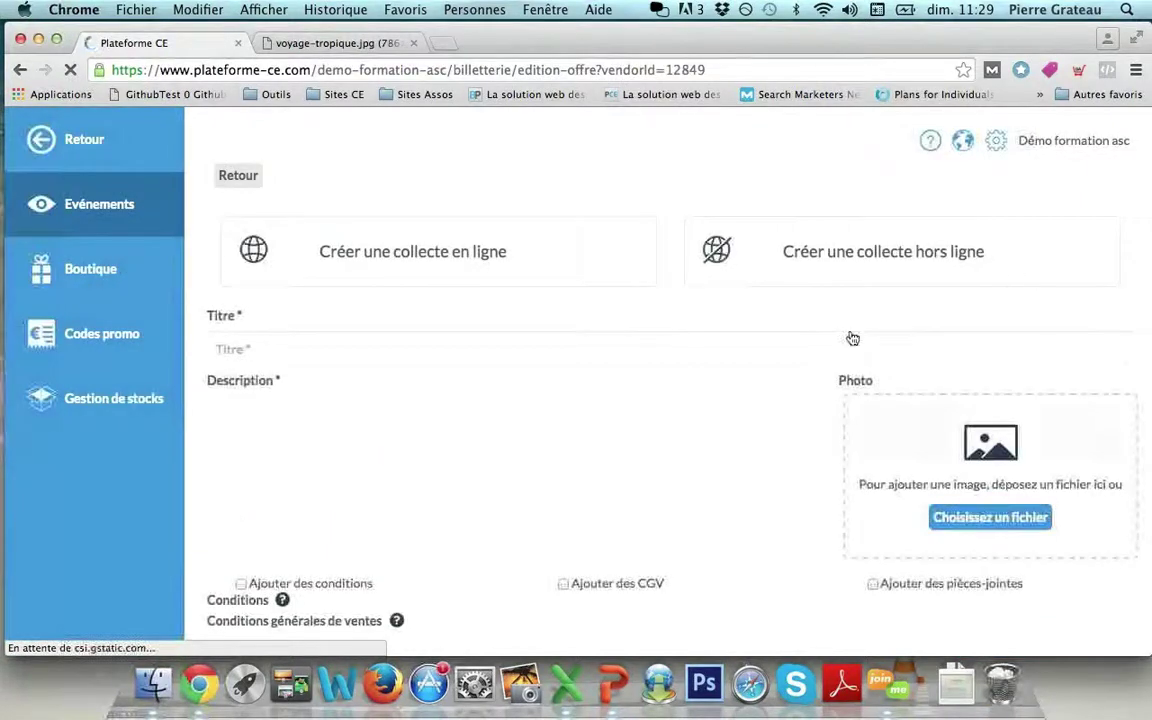
scroll(851, 337, down, 1)
scroll(851, 337, down, 10)
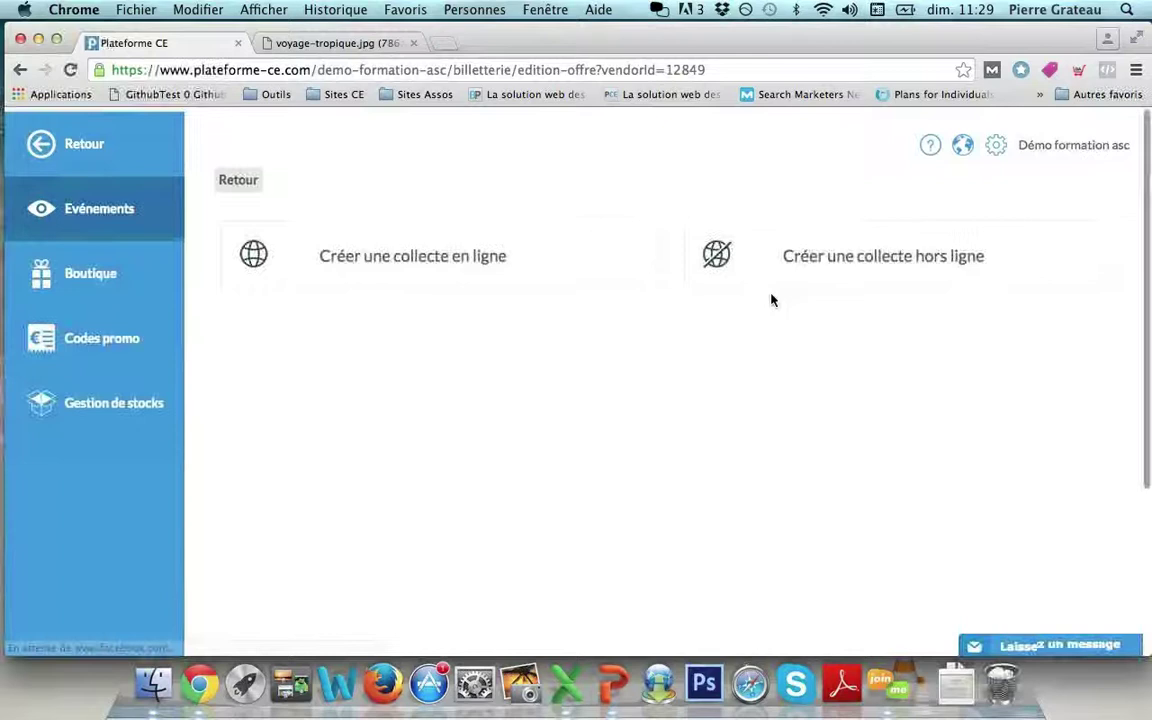
click(755, 284)
Set the first service's price to 200.00 €.
scroll(753, 280, down, 8)
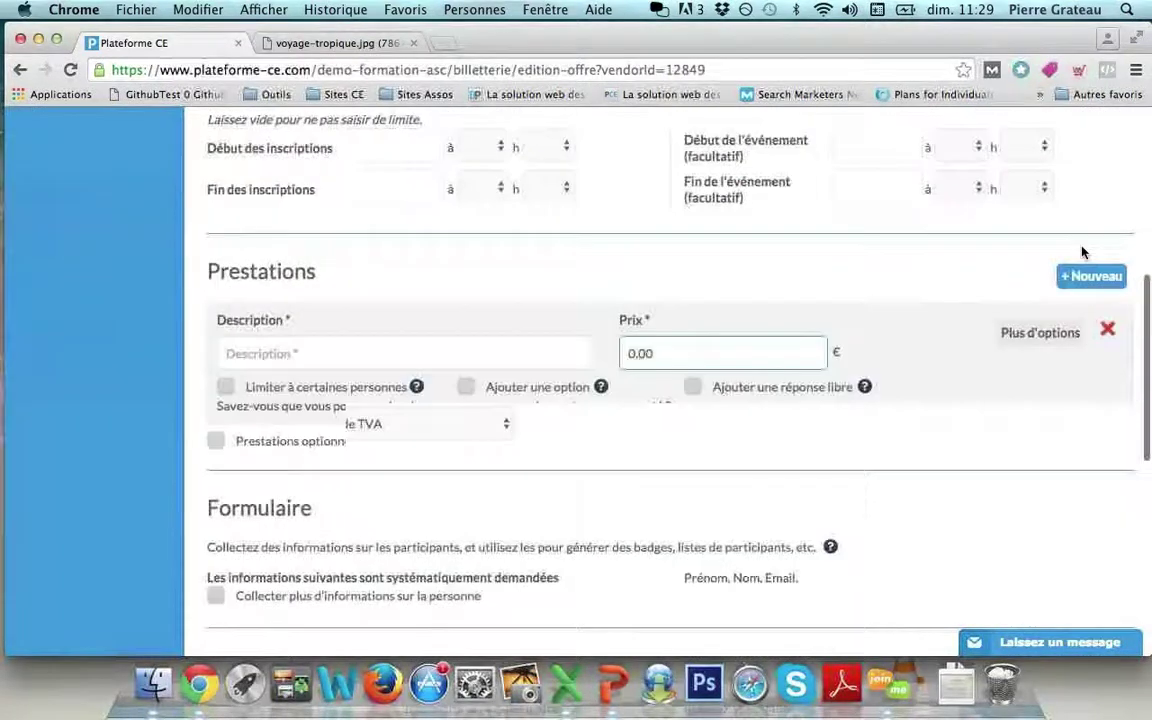
click(738, 352)
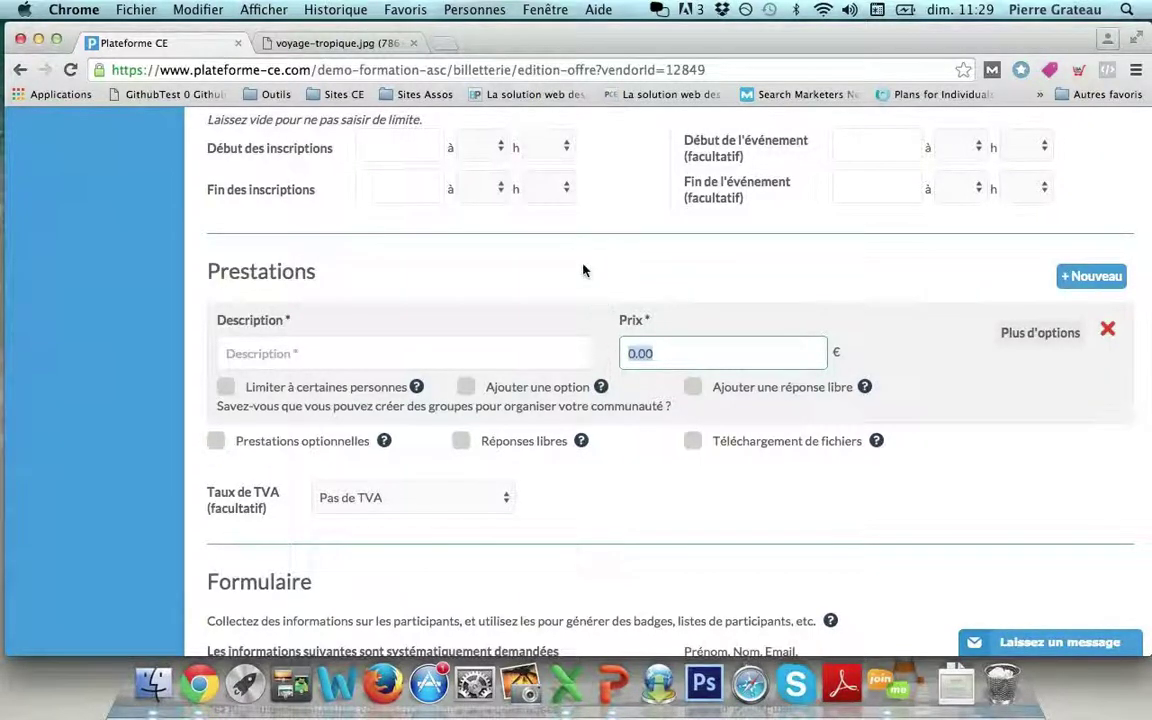
text(200)
click(579, 296)
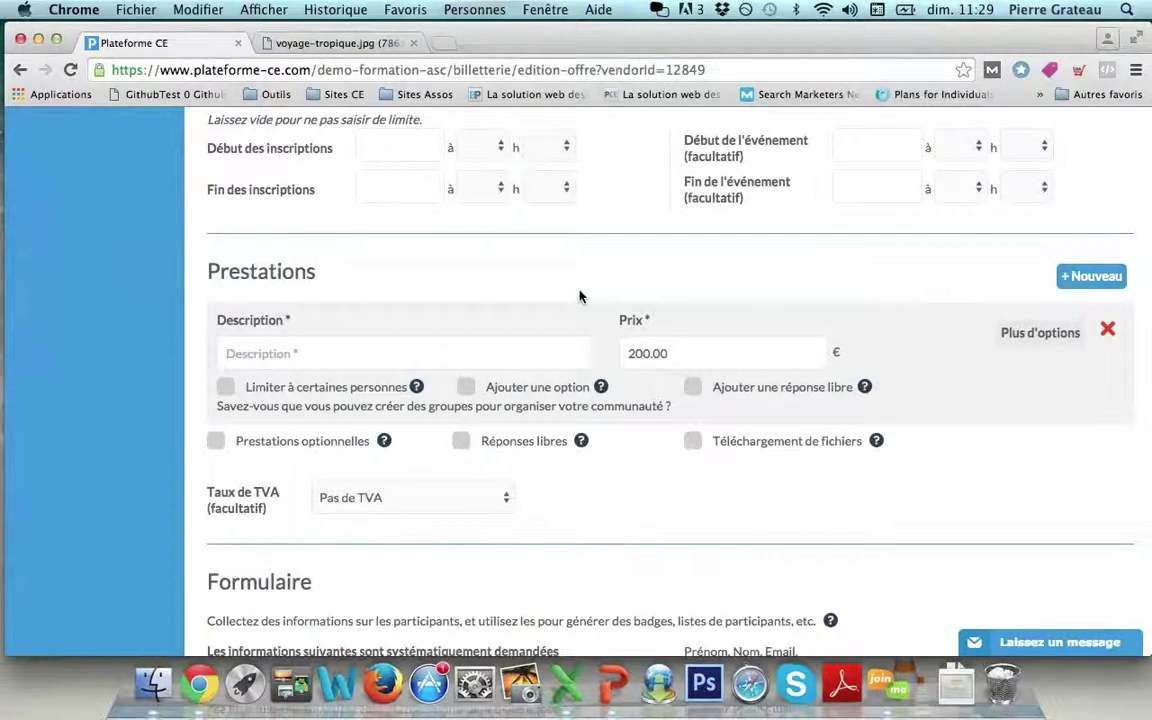
scroll(579, 296, up, 2)
scroll(579, 296, up, 10)
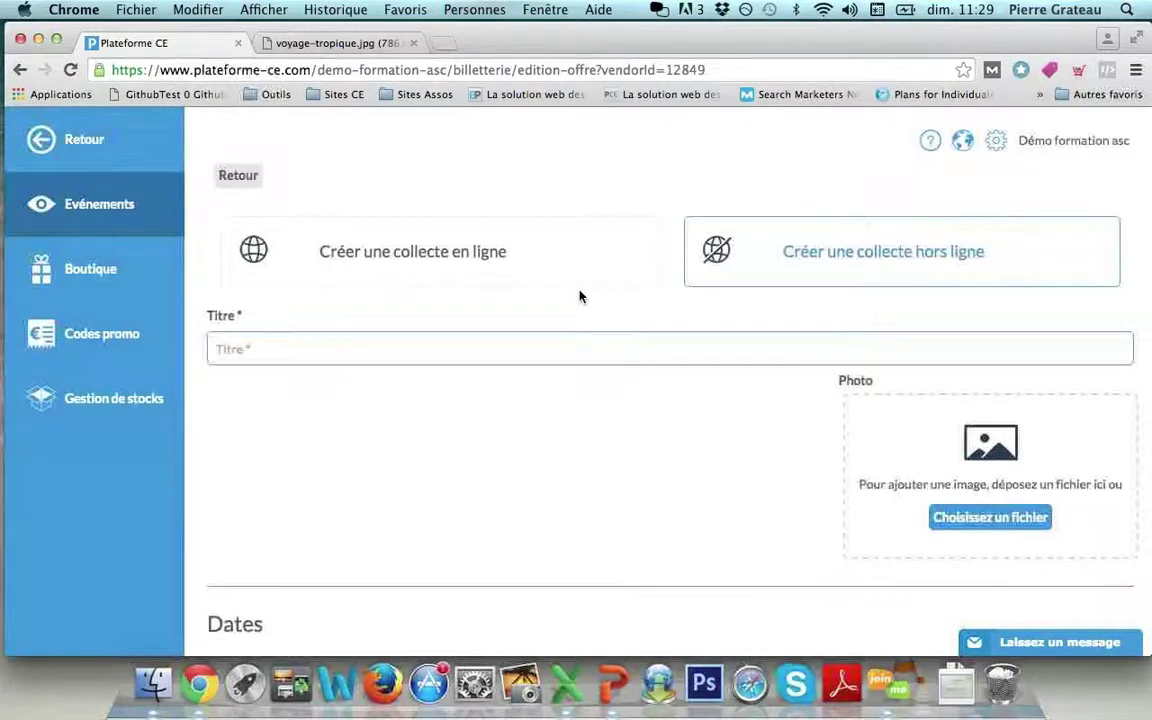
scroll(579, 296, down, 4)
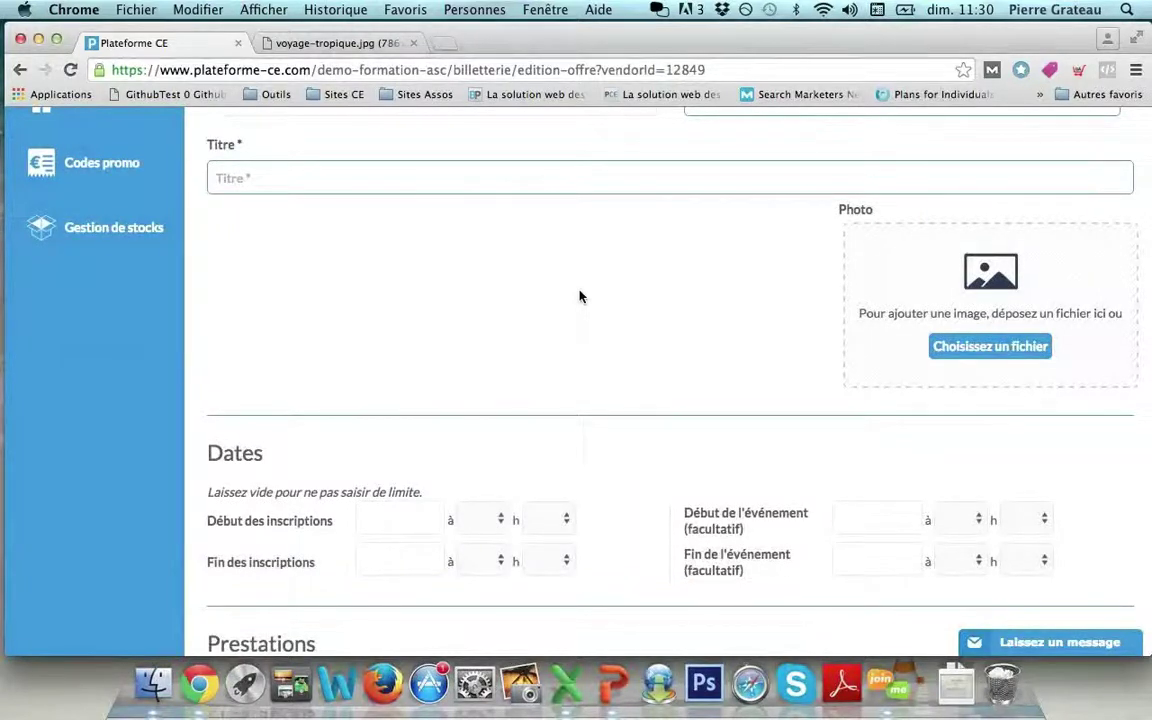
scroll(579, 296, up, 4)
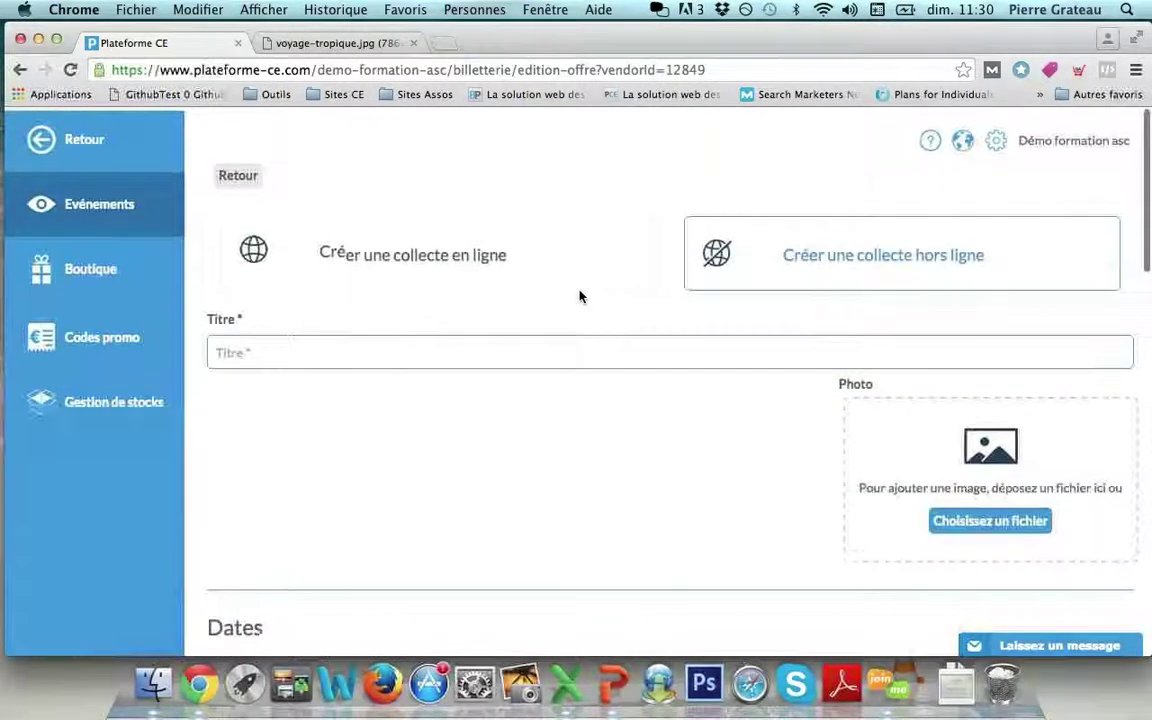